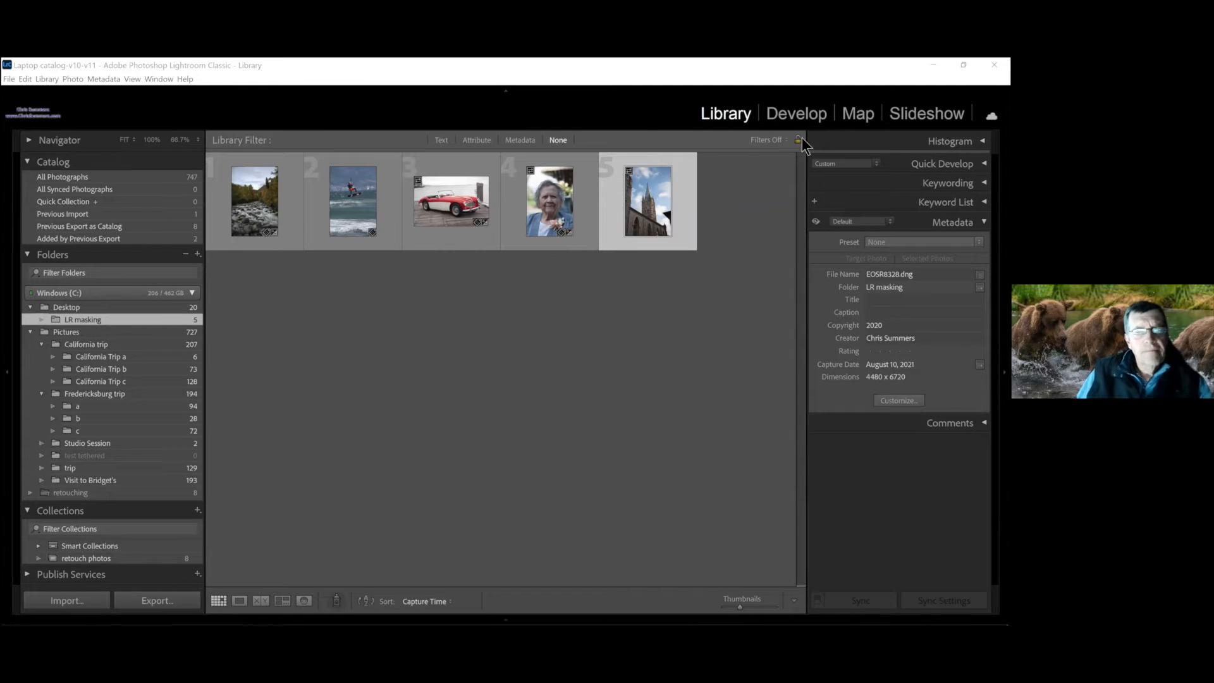
- Crop the Alaska river photo to 2763 x 4033, trimming its left, bottom and top edges, and apply Auto settings
click(263, 213)
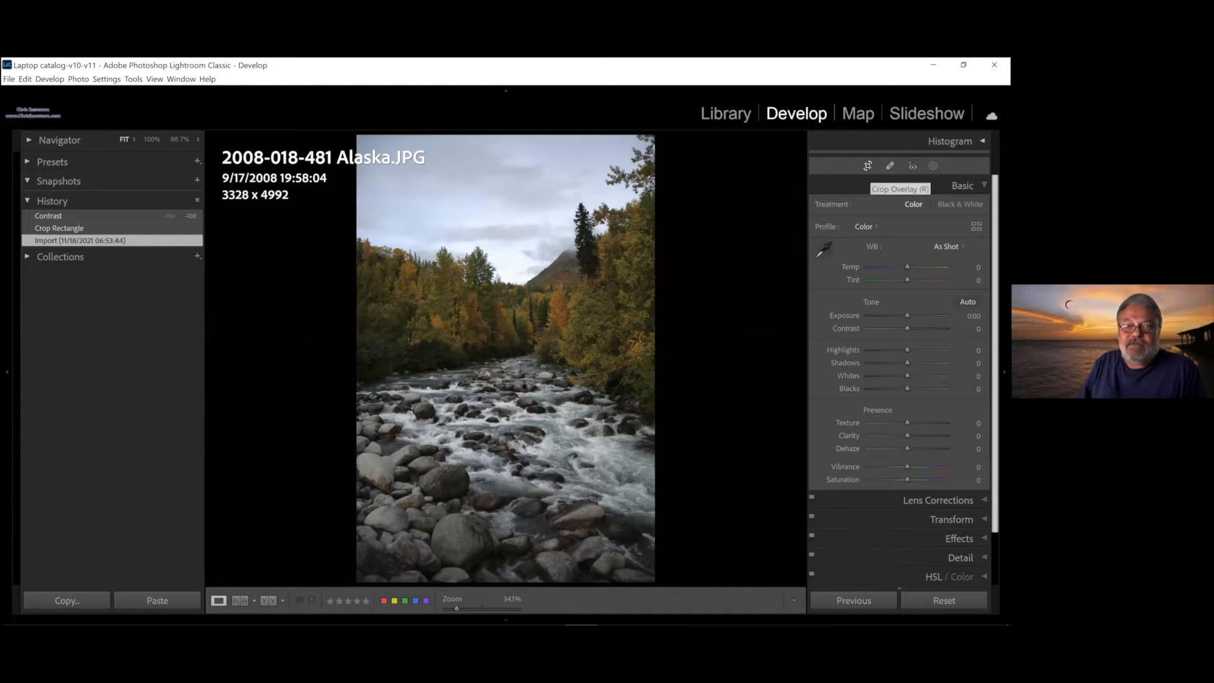
click(867, 166)
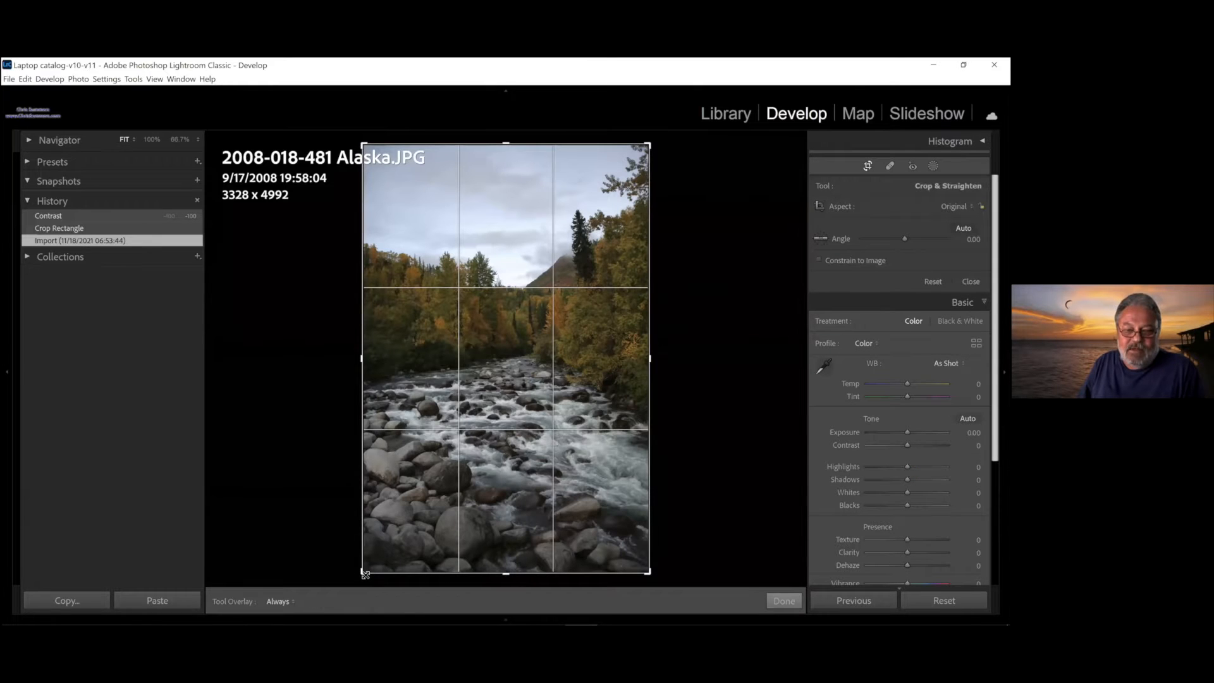
drag(365, 574, 383, 547)
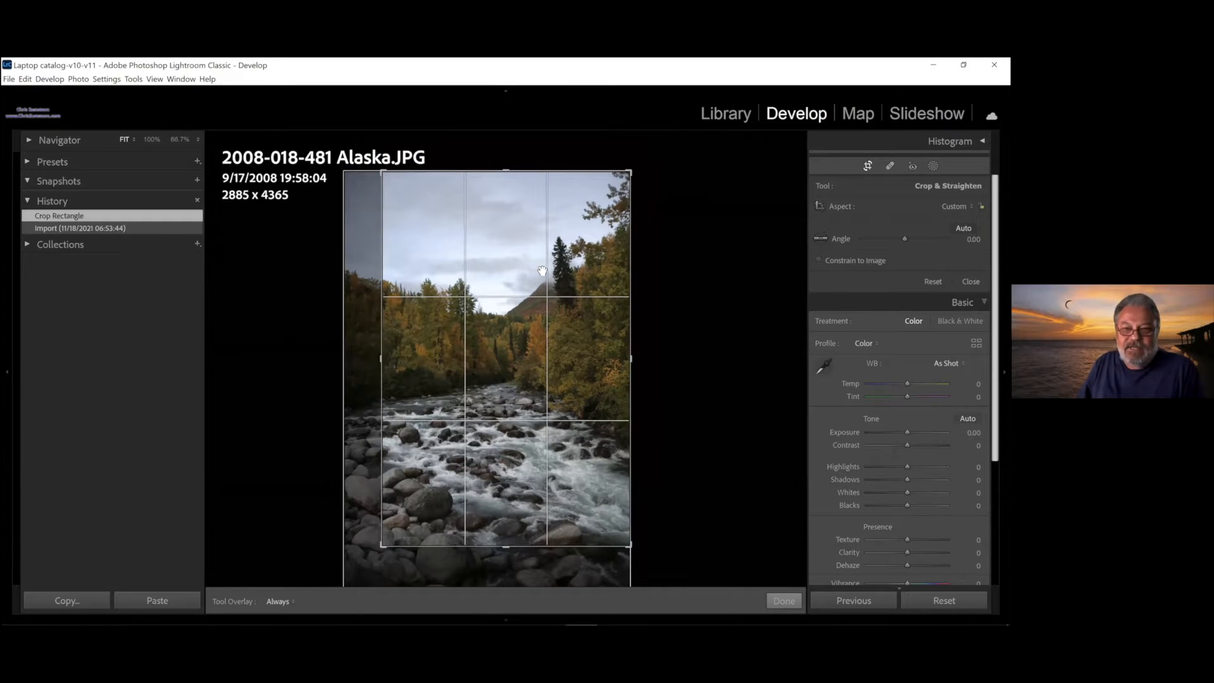
drag(627, 174, 622, 188)
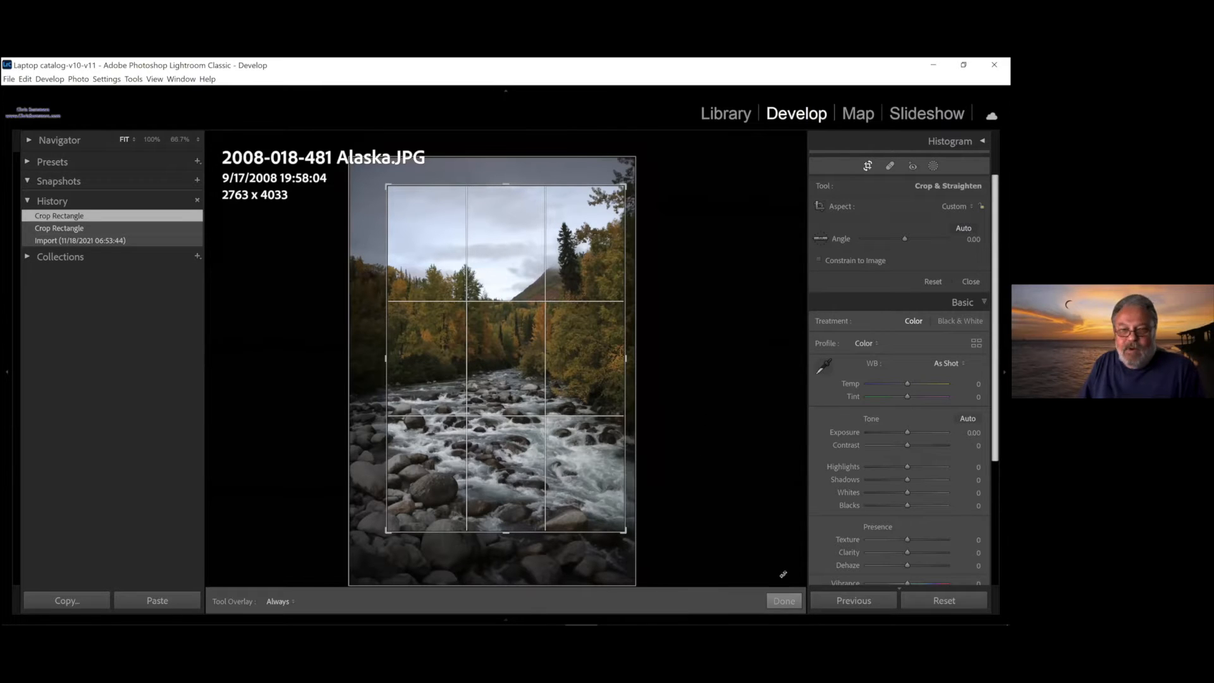
click(784, 602)
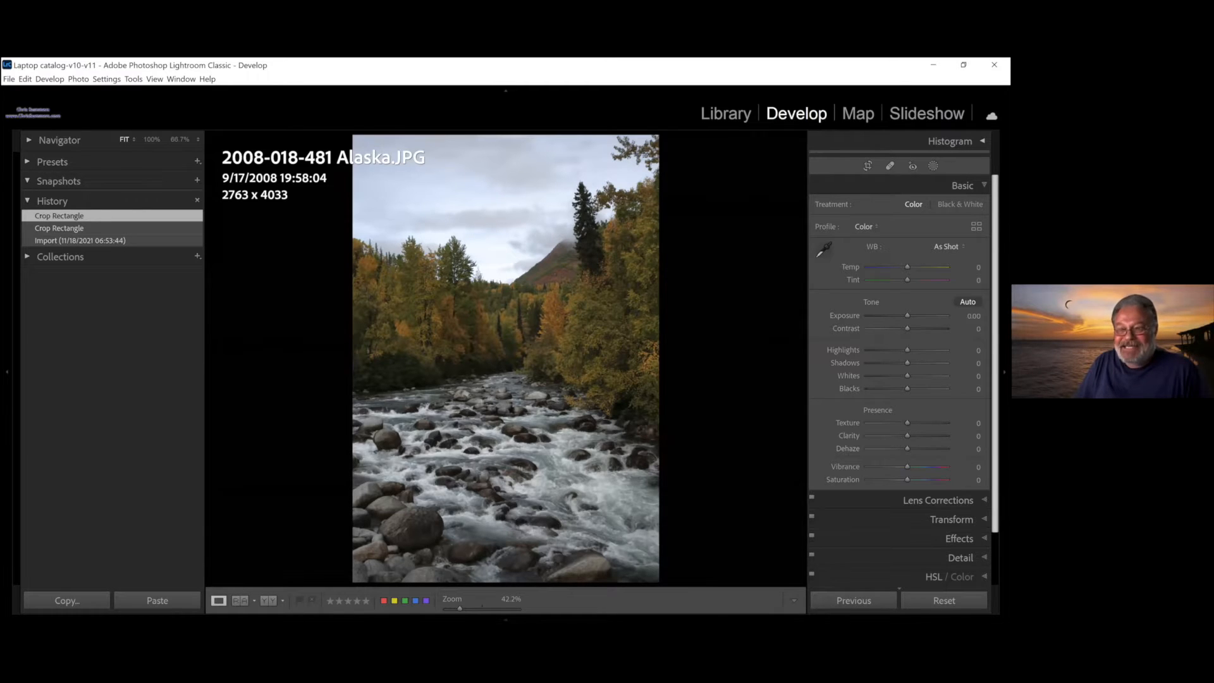
key(ctrl+u)
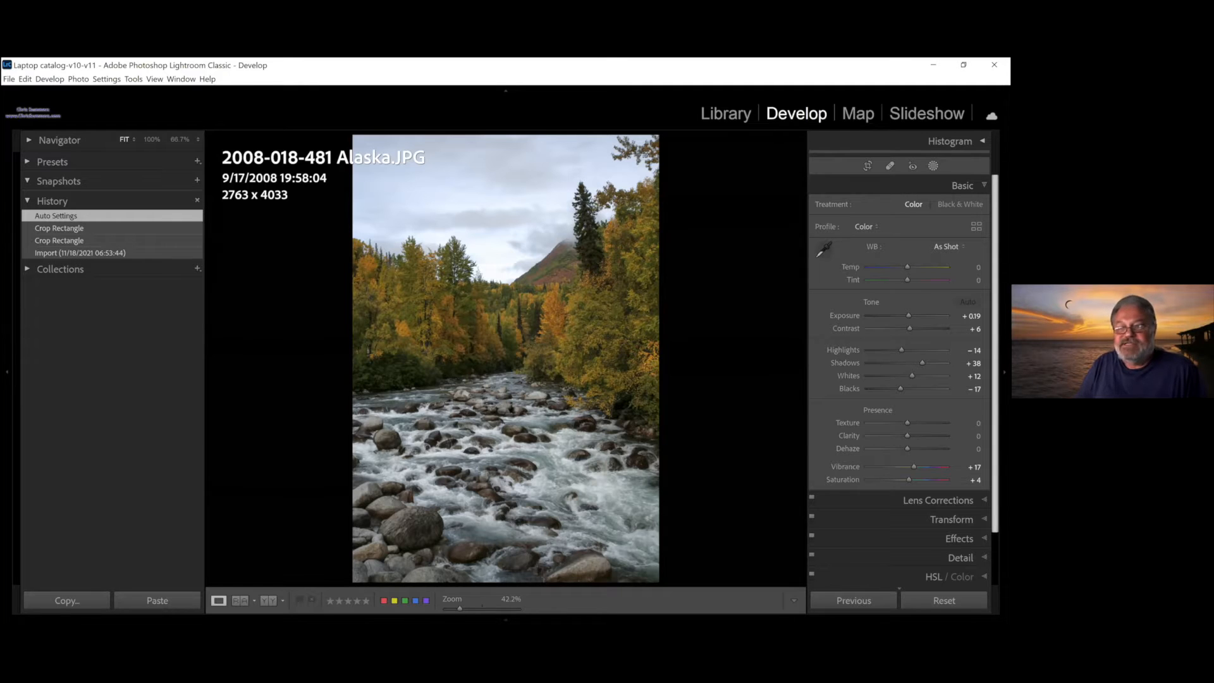
- Create a Select Sky mask on the river photo and set its overlay color to red
click(933, 166)
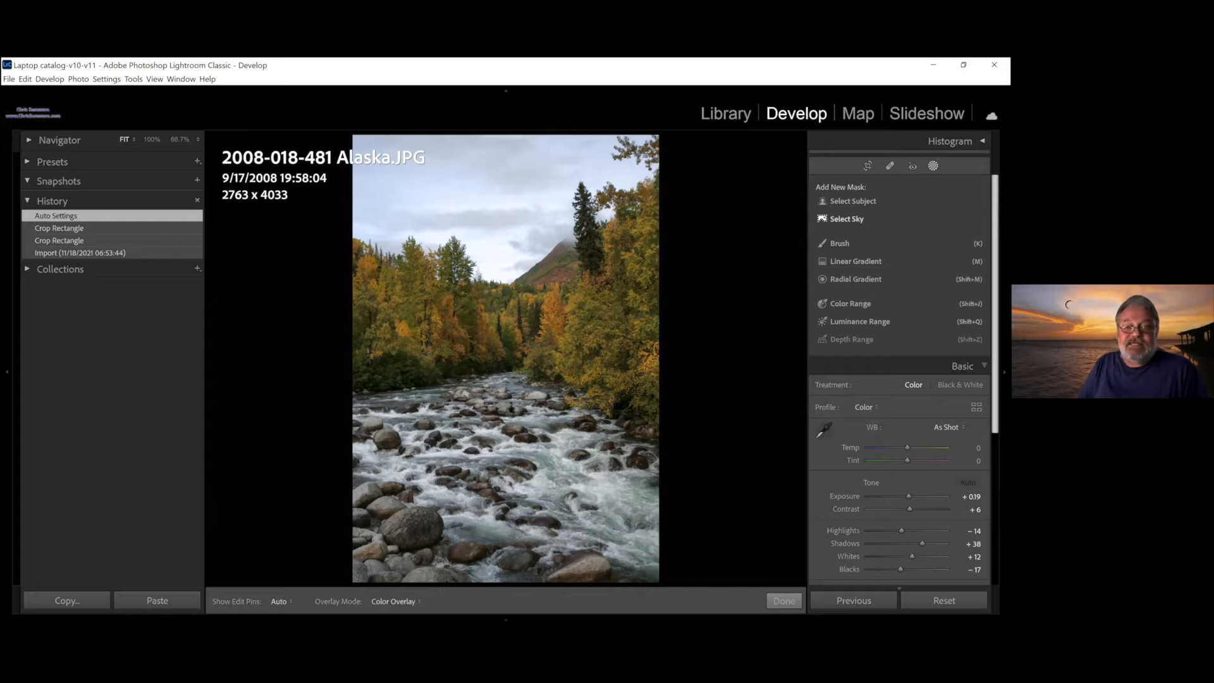
click(847, 219)
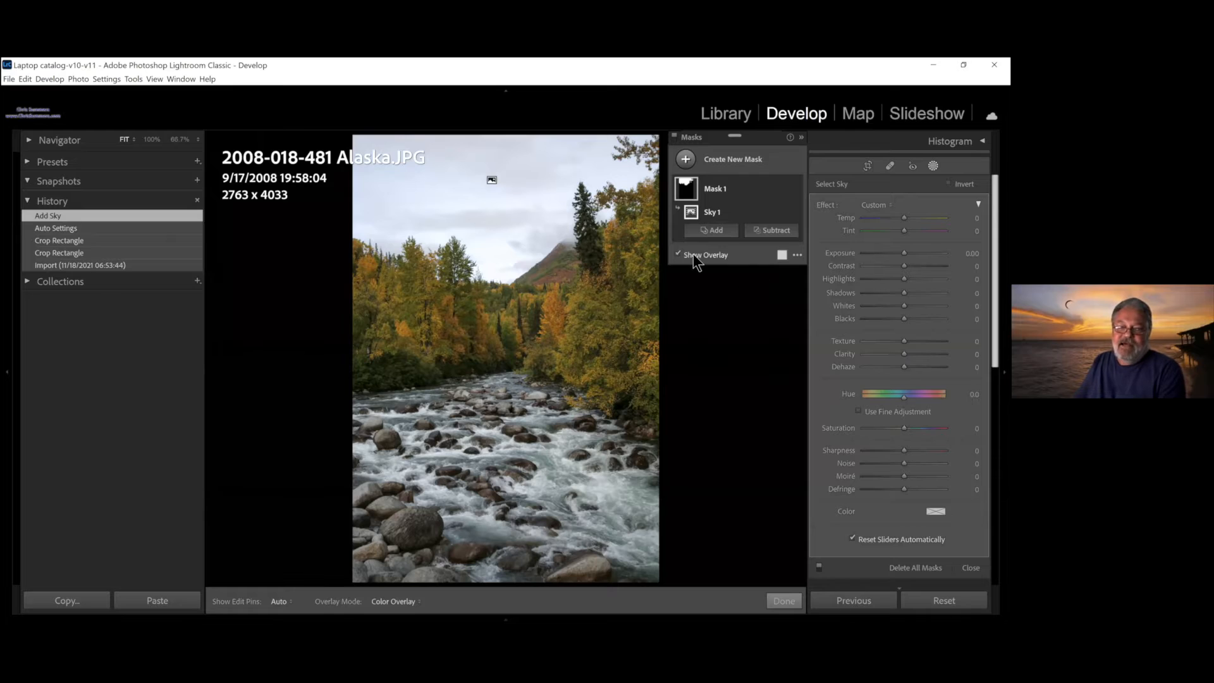
click(782, 256)
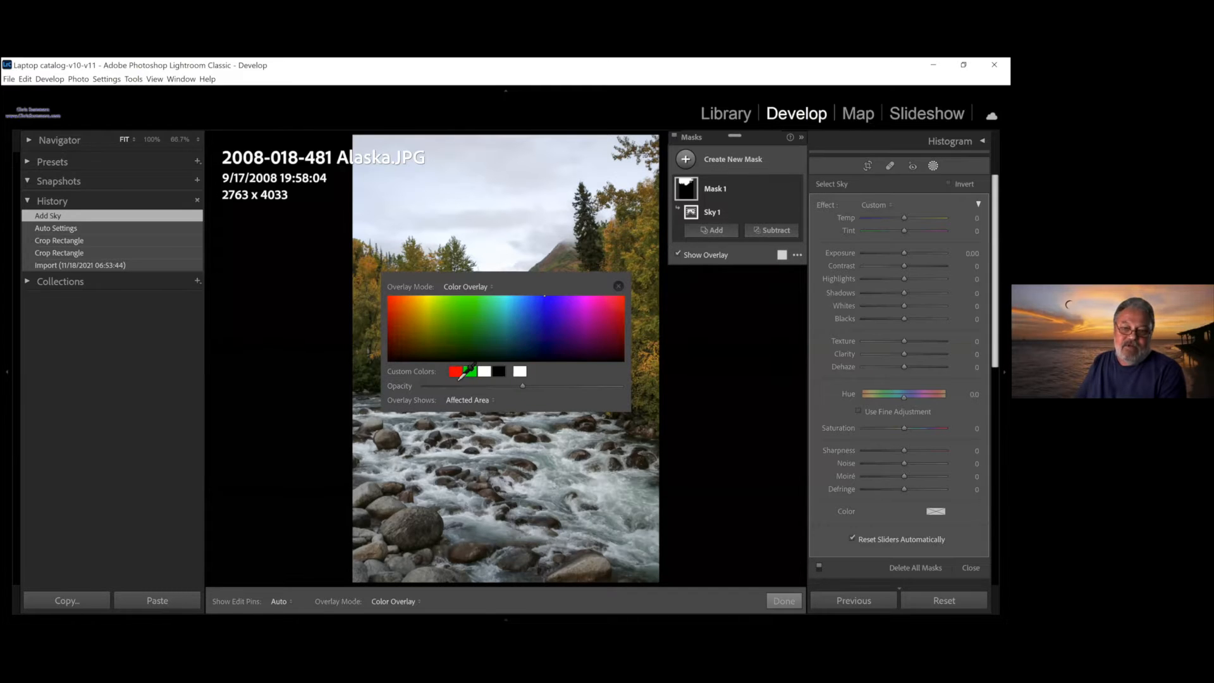
click(455, 371)
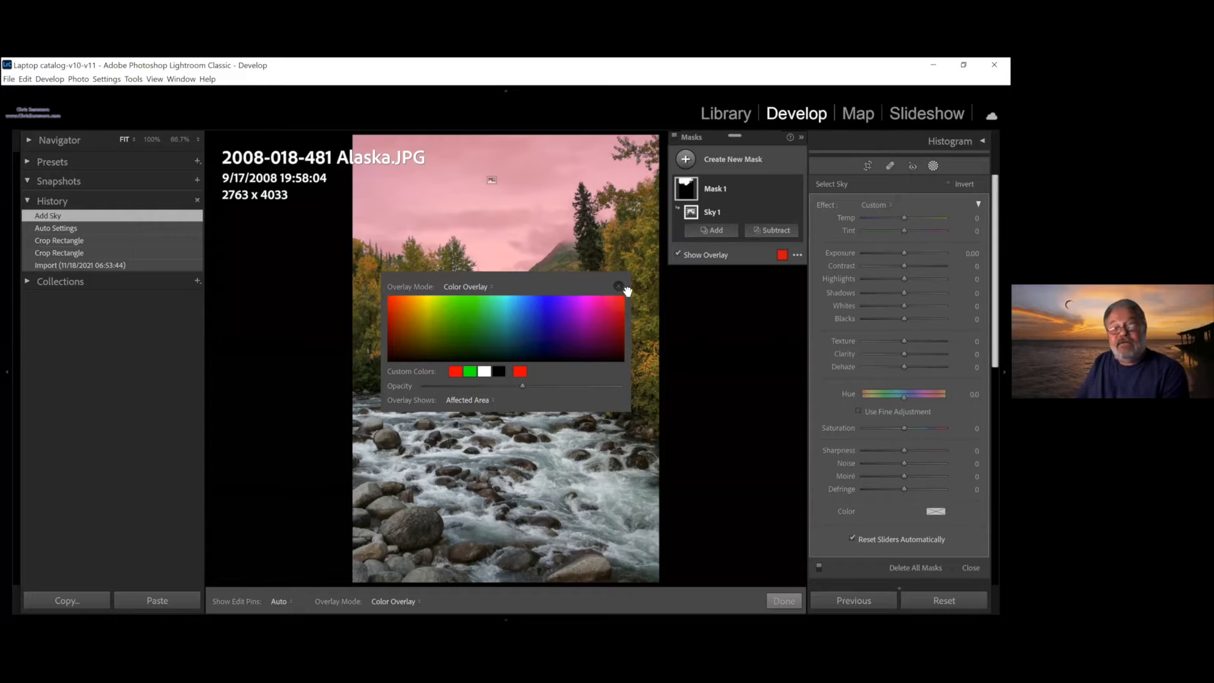
click(619, 286)
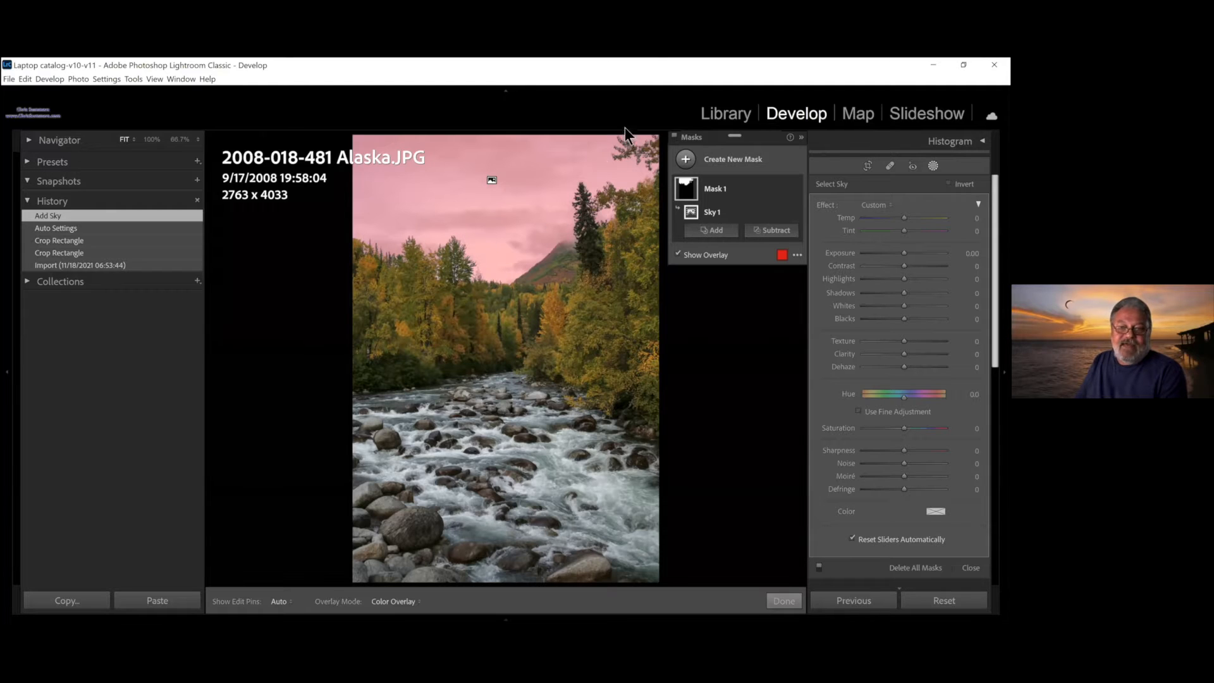
- Compare the sky mask in the White on Black and Color Overlay display modes, ending on Color Overlay
mouse_move(784, 215)
click(798, 255)
click(835, 319)
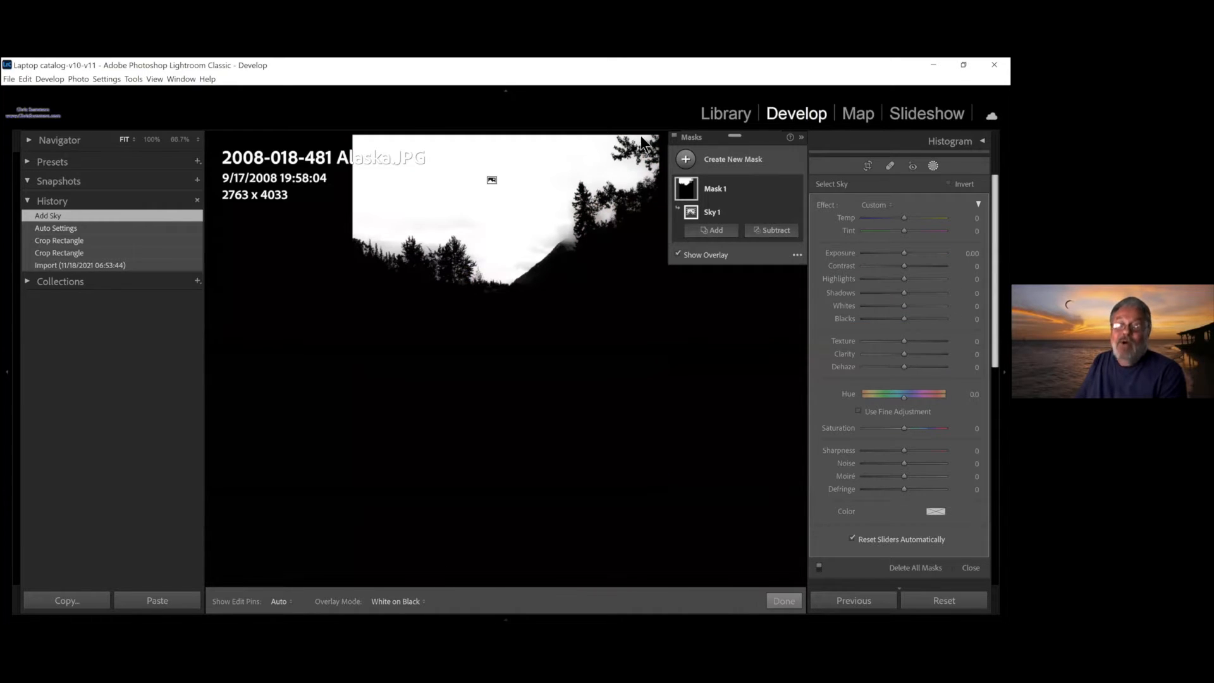
click(798, 256)
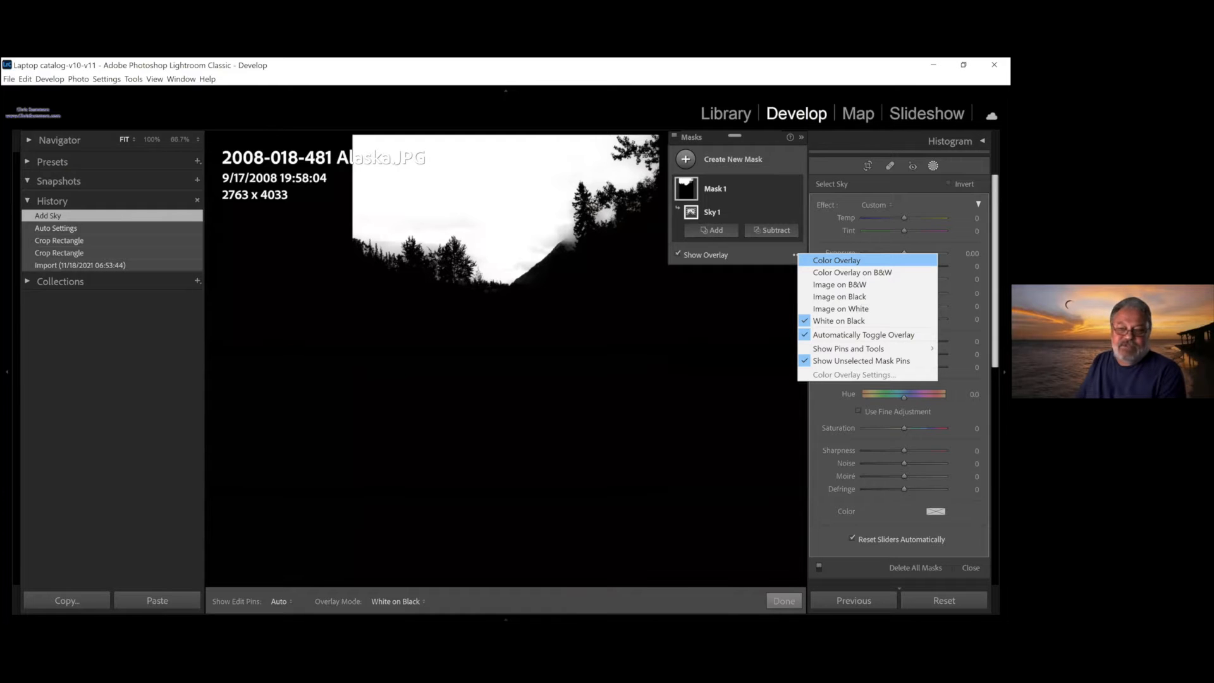
click(837, 260)
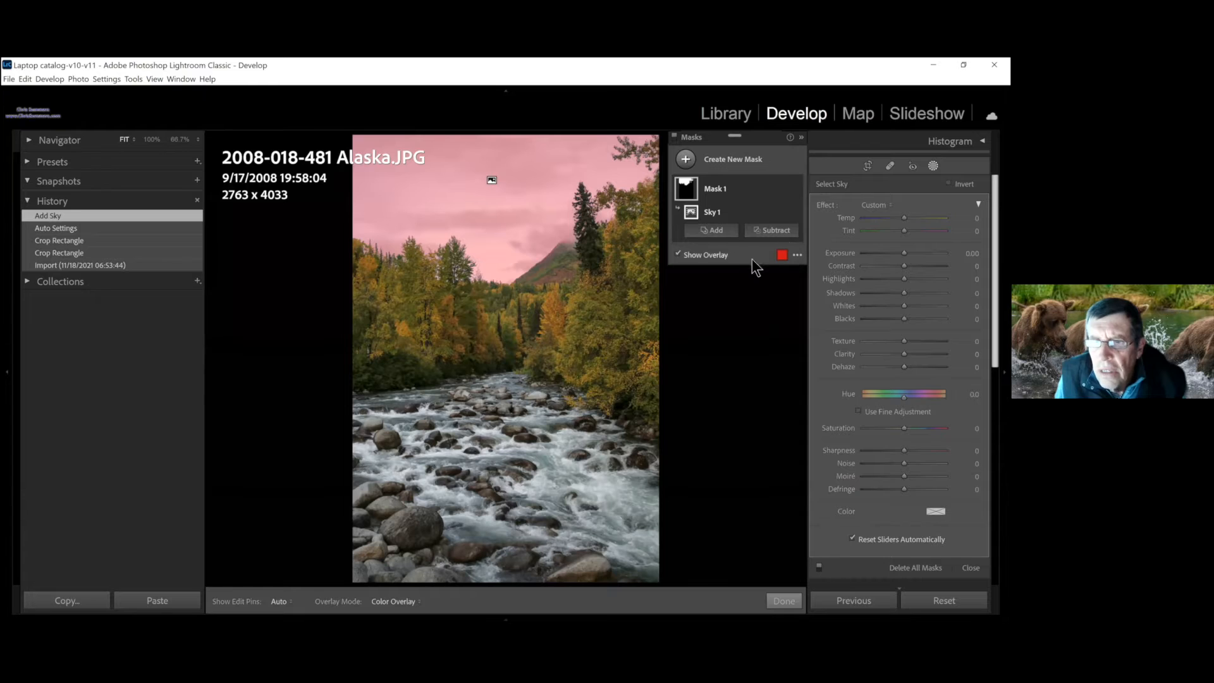
click(798, 255)
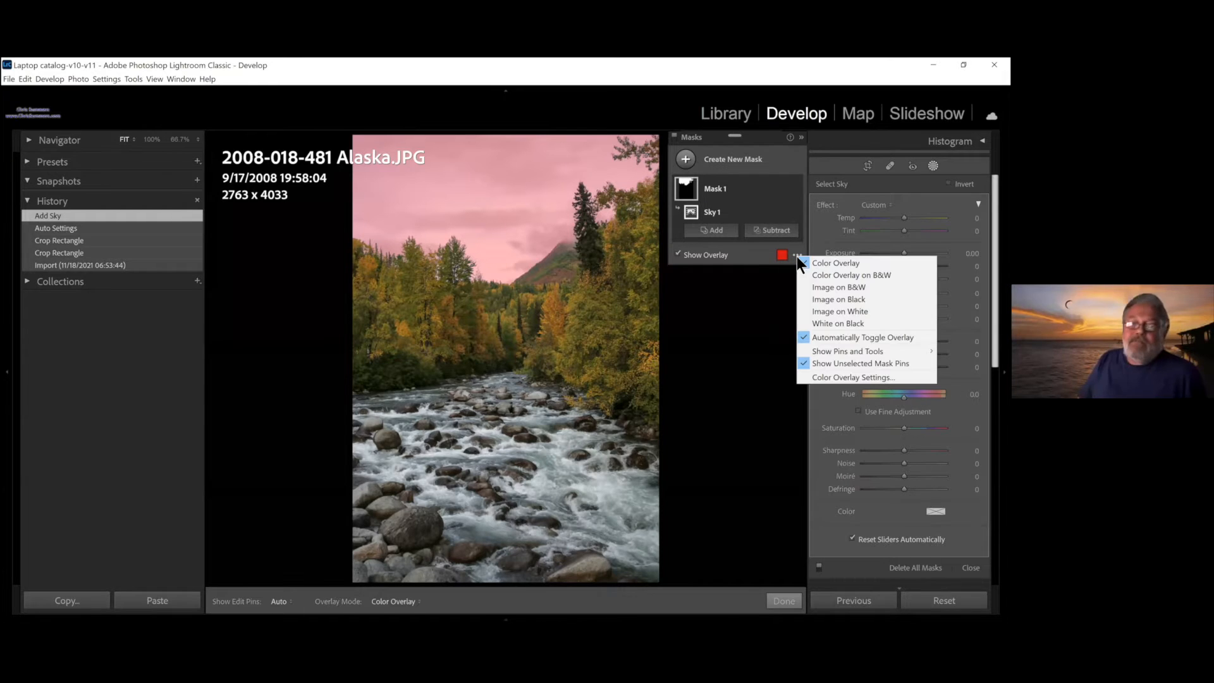
click(820, 323)
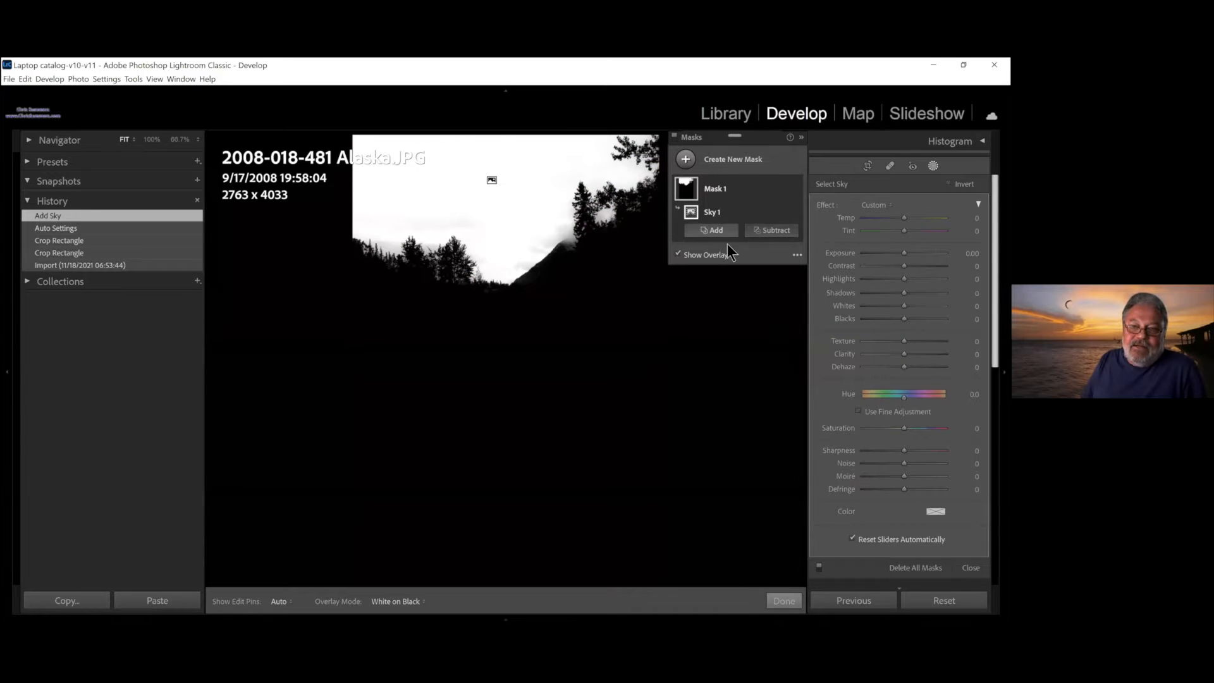
click(796, 256)
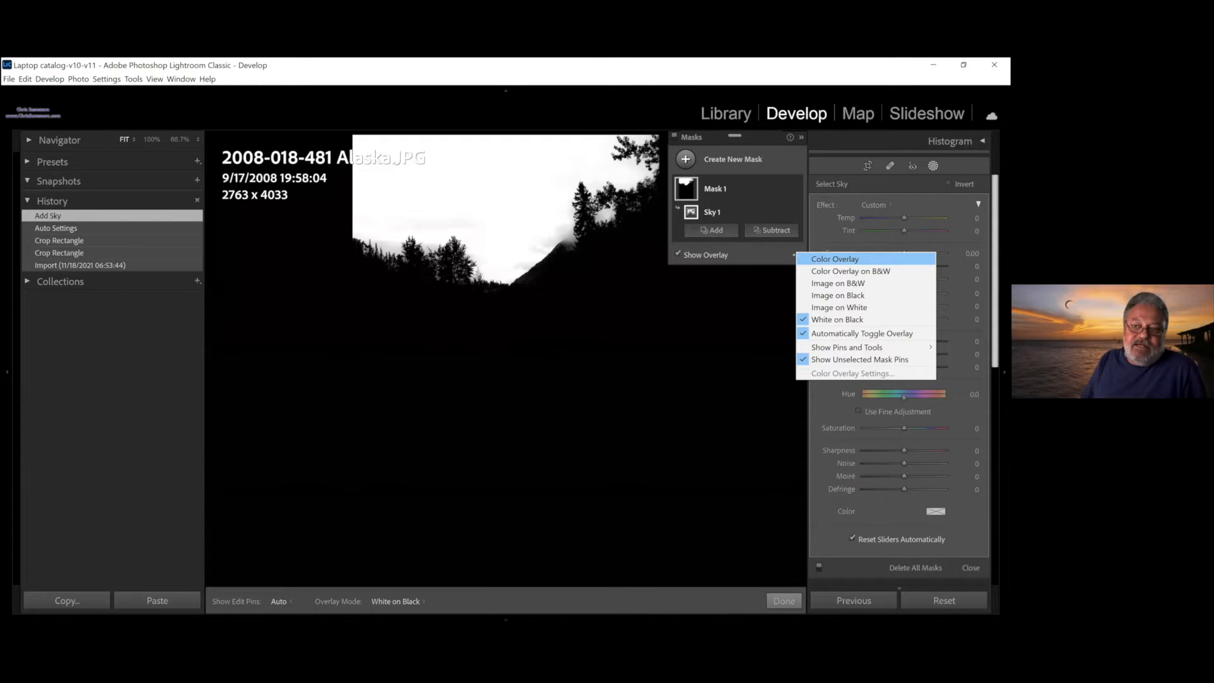
click(802, 259)
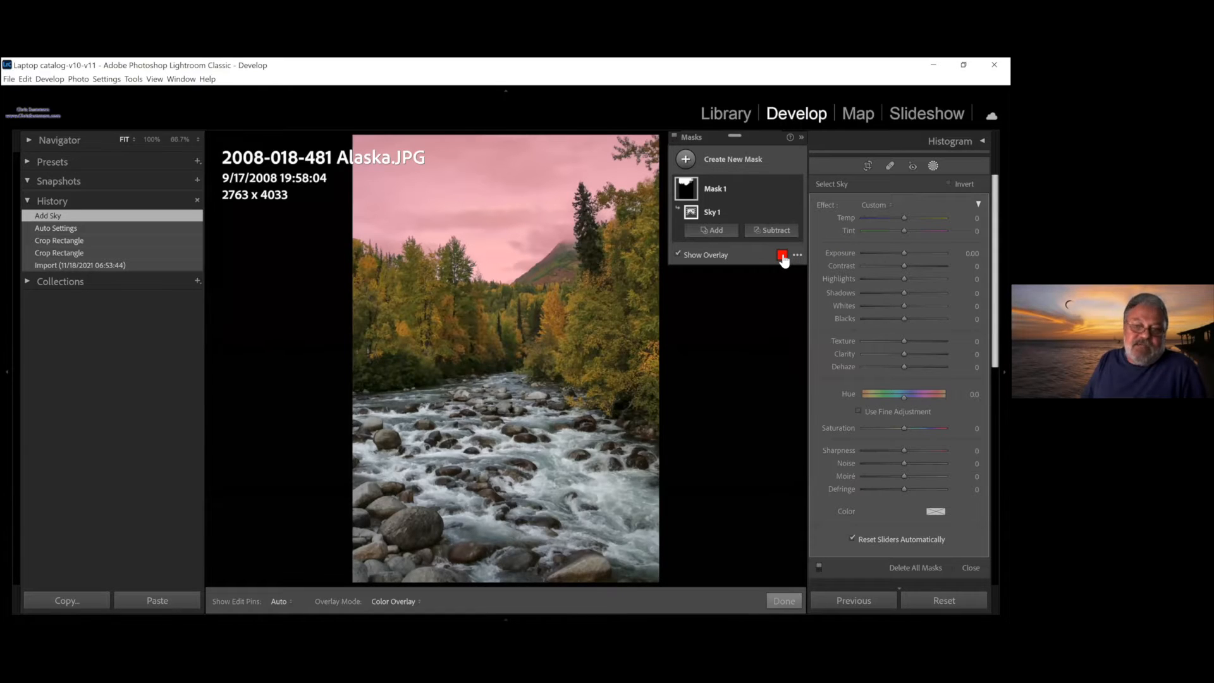
- Review the mask's overlay color settings and toggle the overlay off and back on to inspect the sky coverage
click(797, 255)
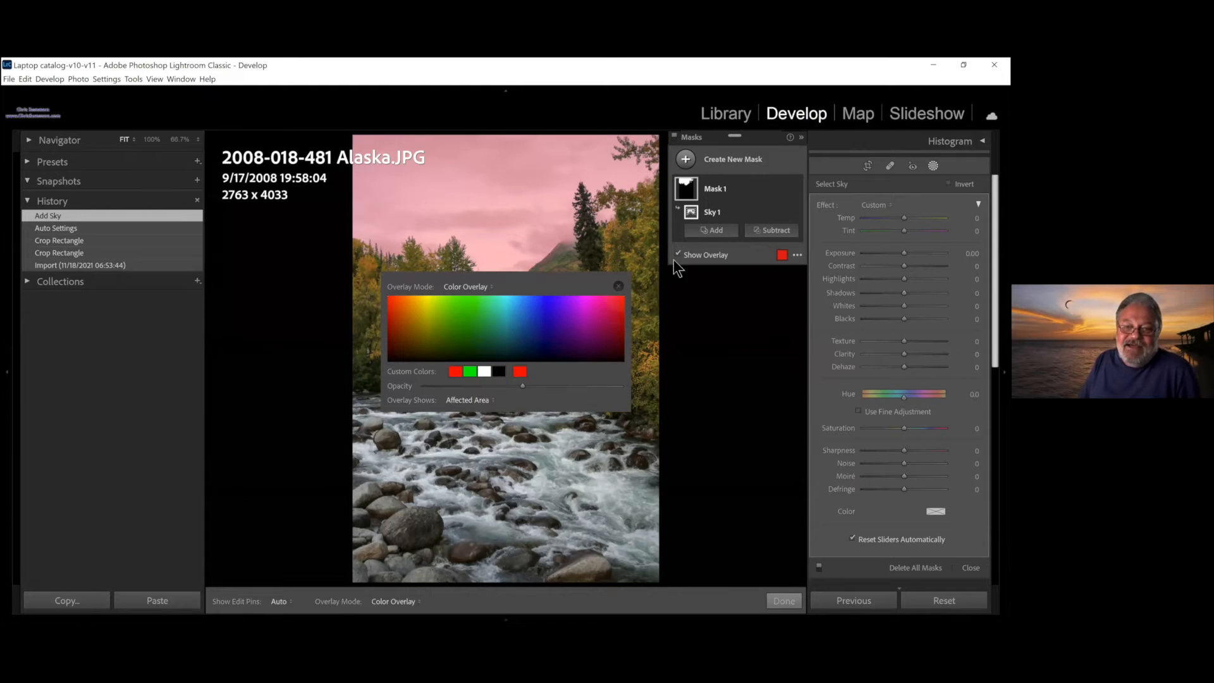
click(619, 286)
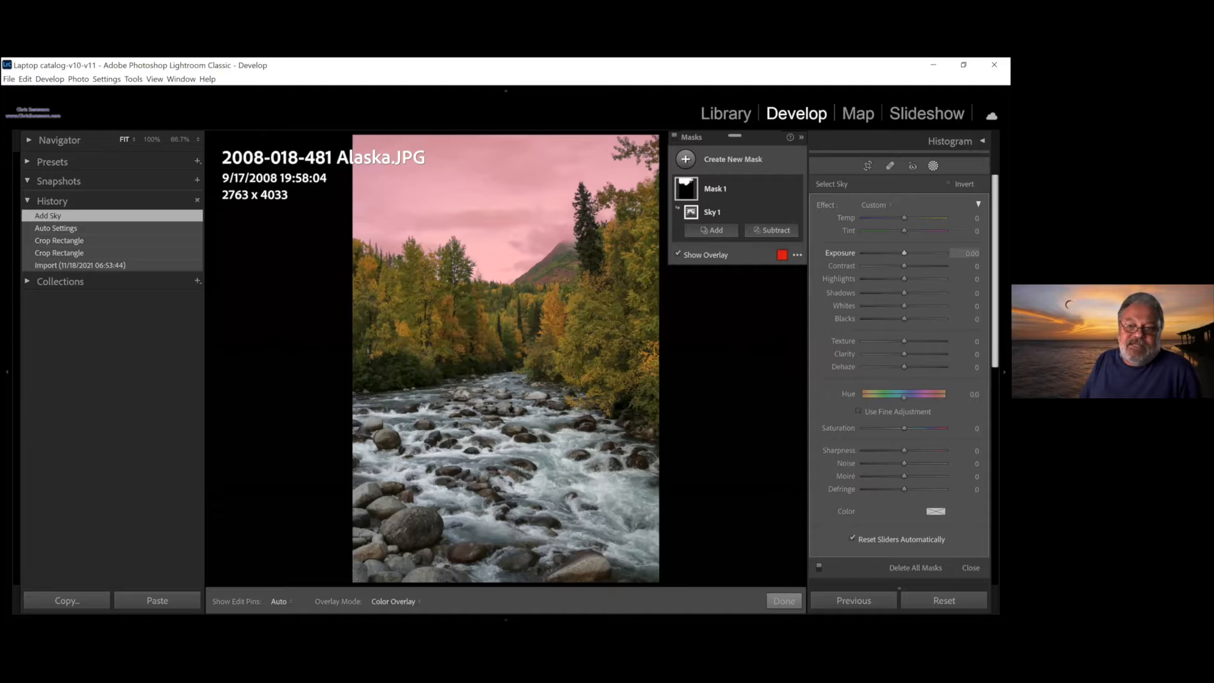
key(o)
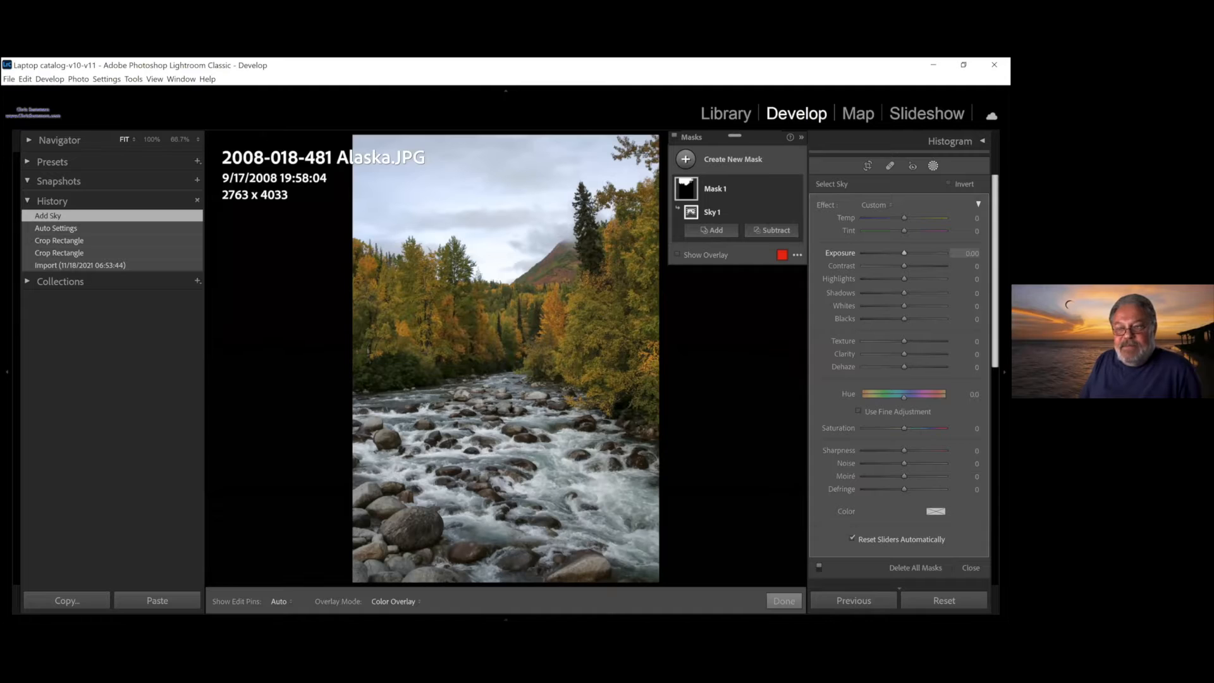
key(o)
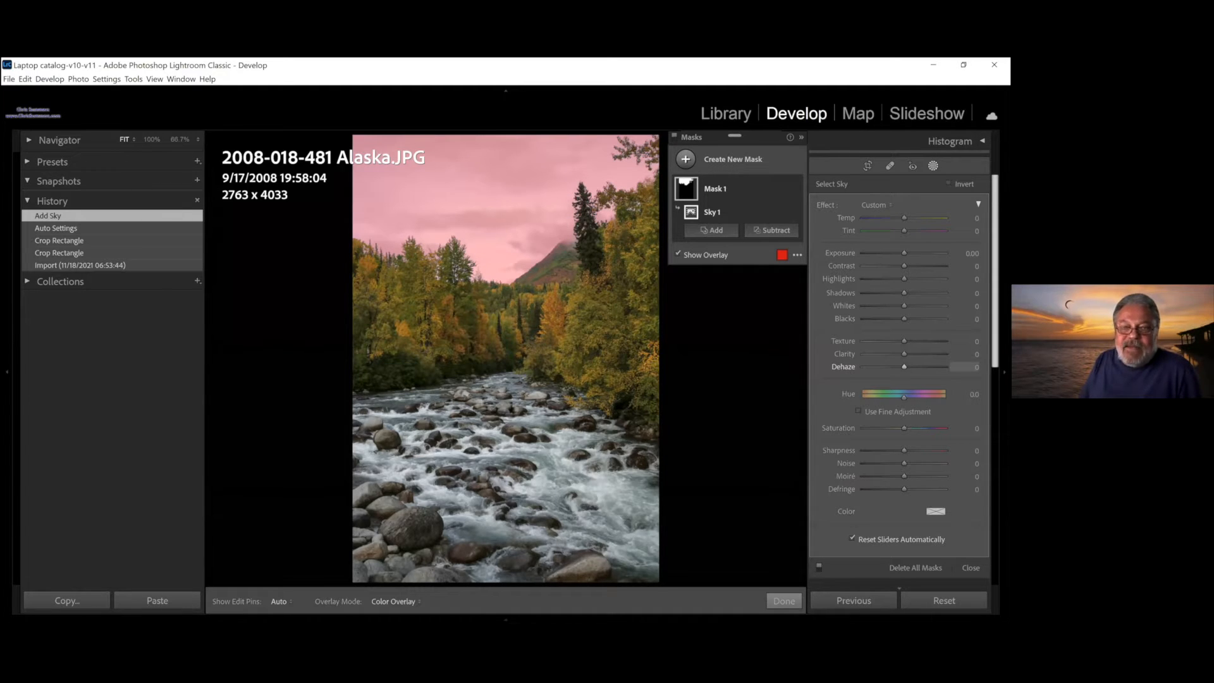
- Hide the overlay and set the sky mask's Exposure to -0.20, Highlights to -22 and Dehaze to 32
key(o)
drag(905, 367, 914, 367)
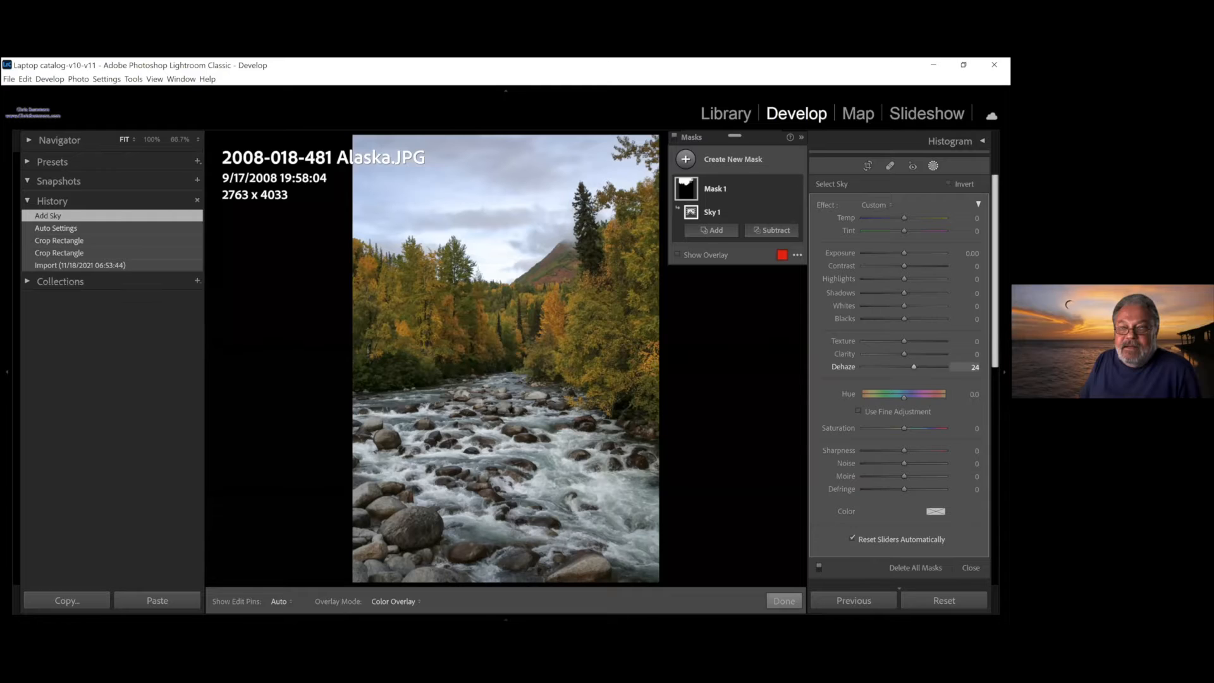
drag(904, 253, 902, 253)
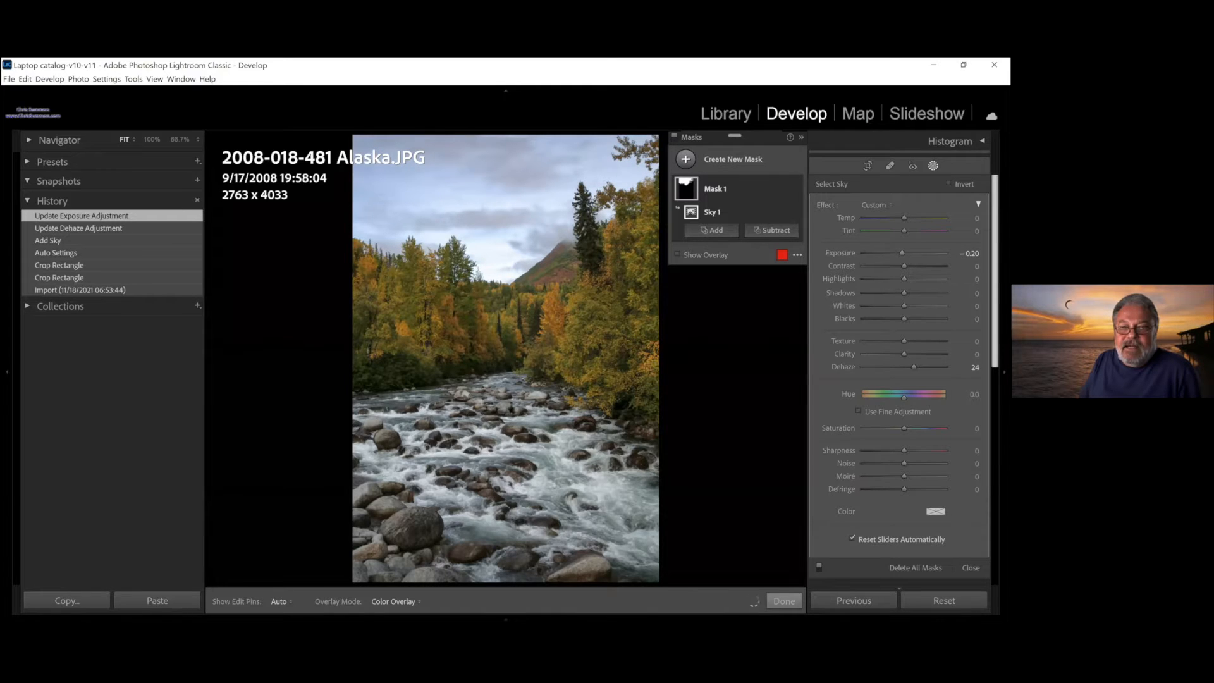
drag(904, 279, 895, 279)
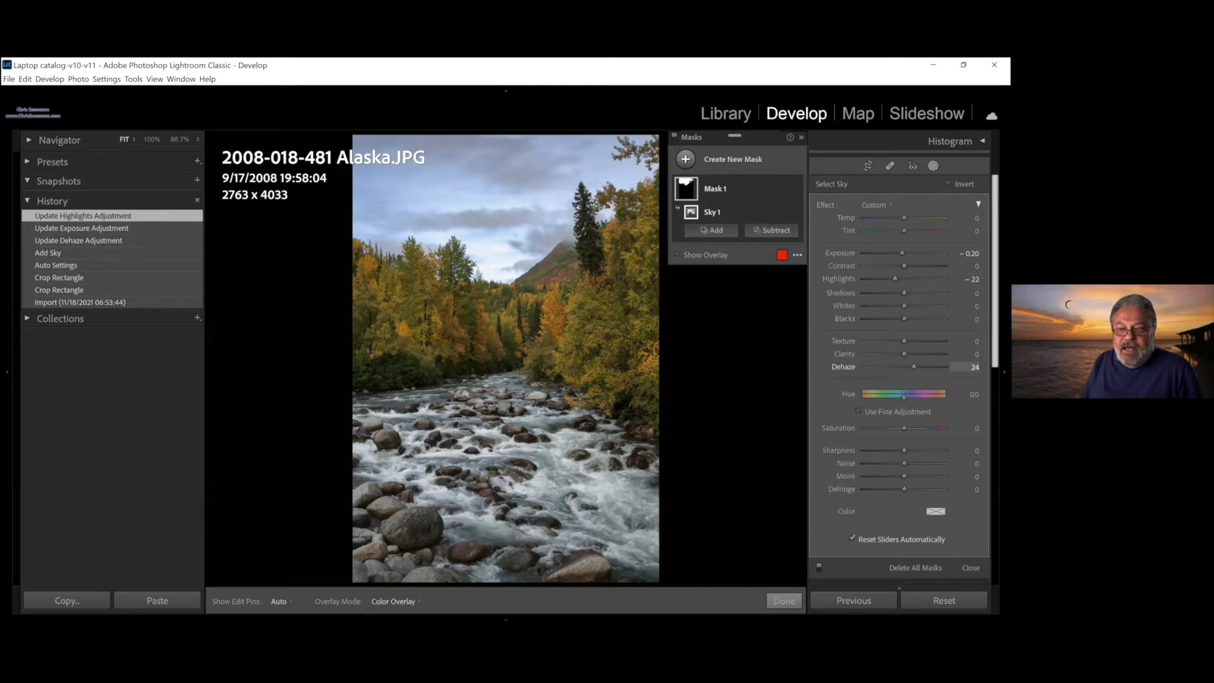
drag(917, 366, 917, 367)
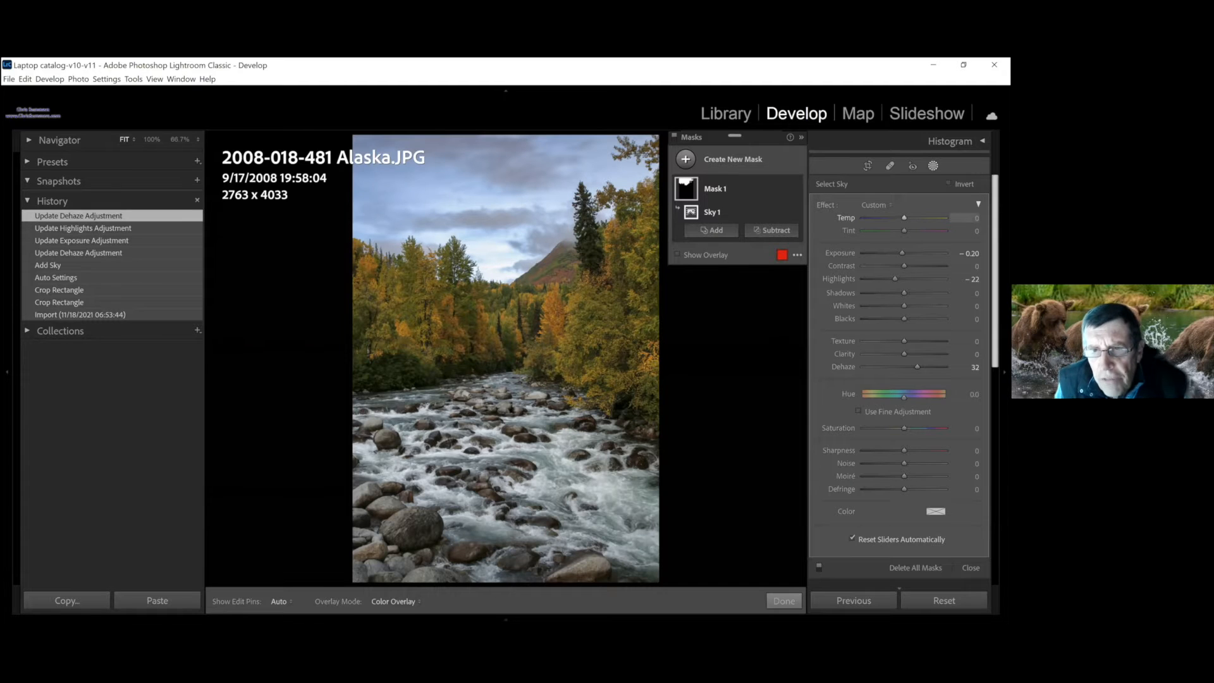
- Cool the sky mask slightly by setting its Temp to -2
mouse_move(904, 218)
mouse_down()
mouse_move(889, 218)
mouse_move(903, 218)
mouse_up()
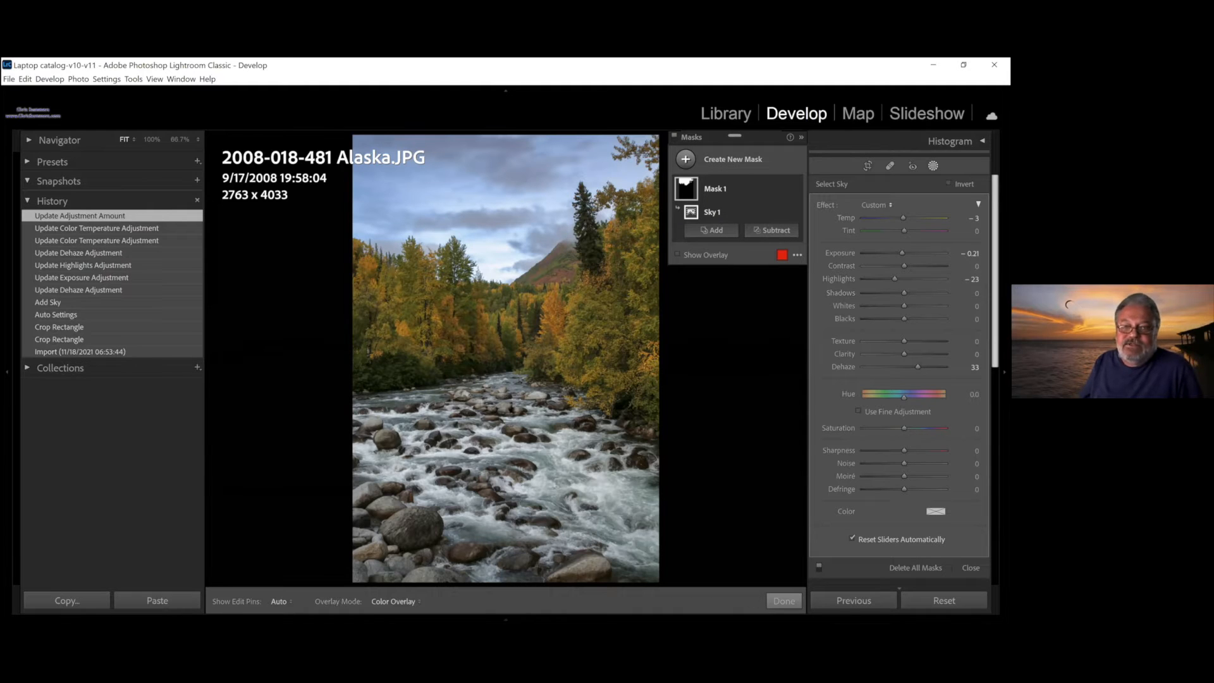
click(966, 218)
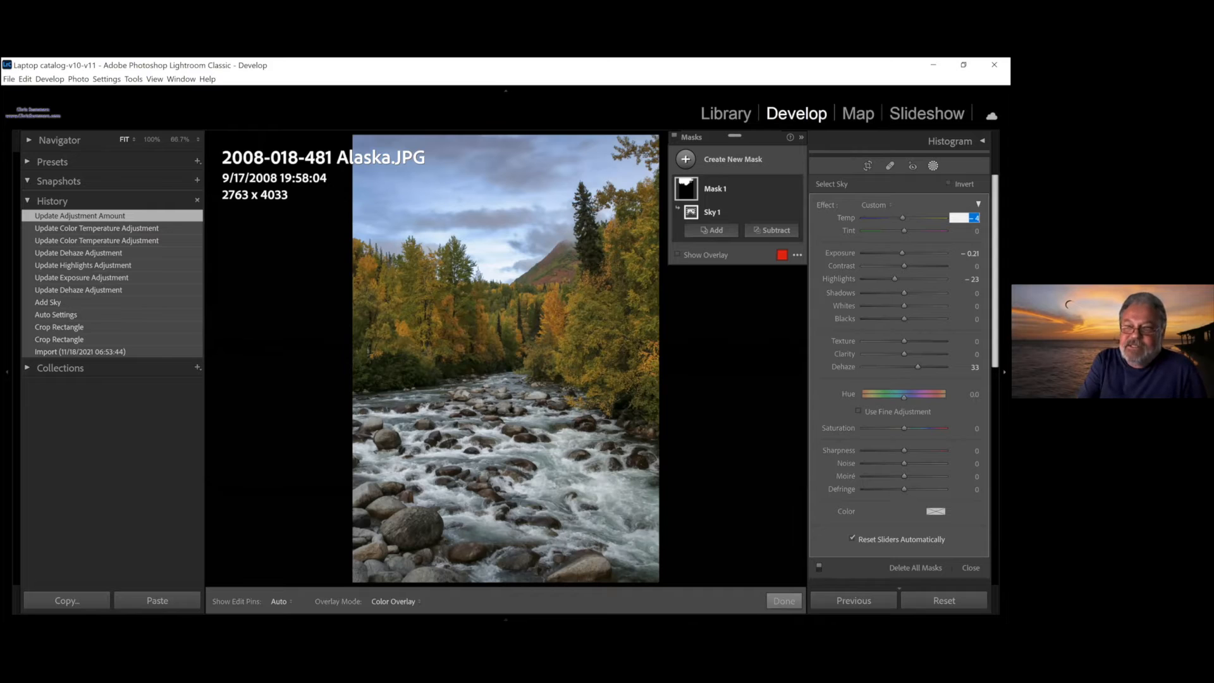
key(Up)
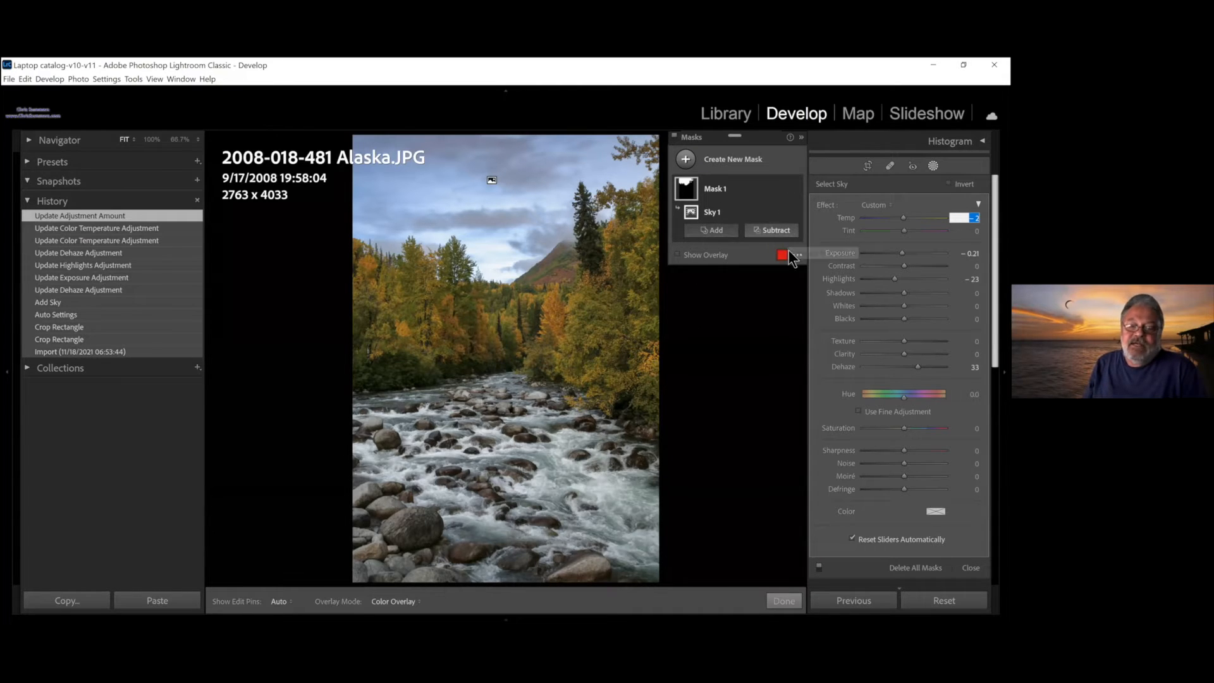
click(784, 213)
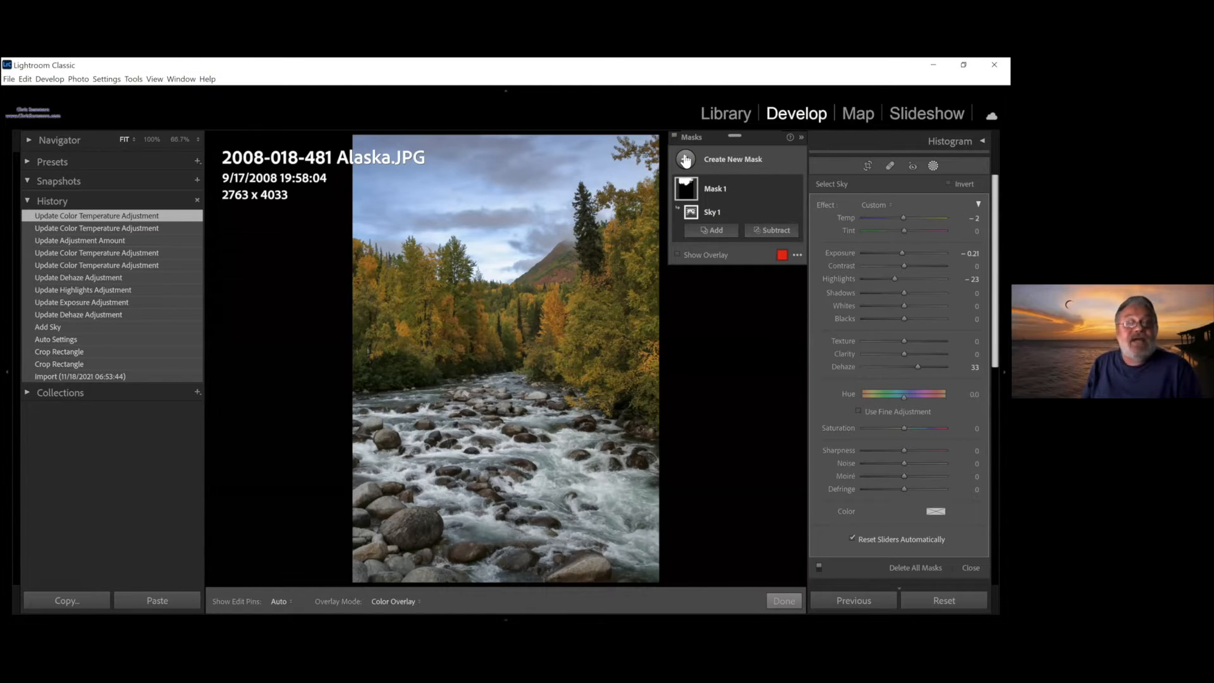
- Create a second Select Sky mask and invert its sky component so it covers the landscape
click(686, 159)
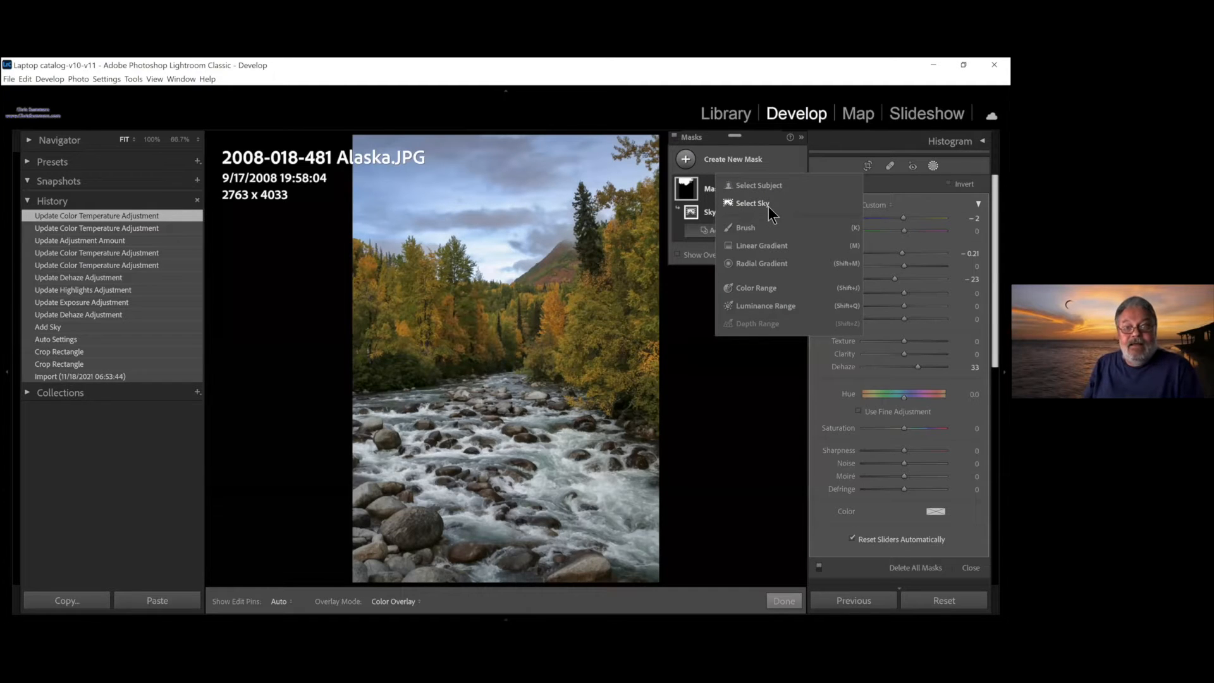
click(768, 205)
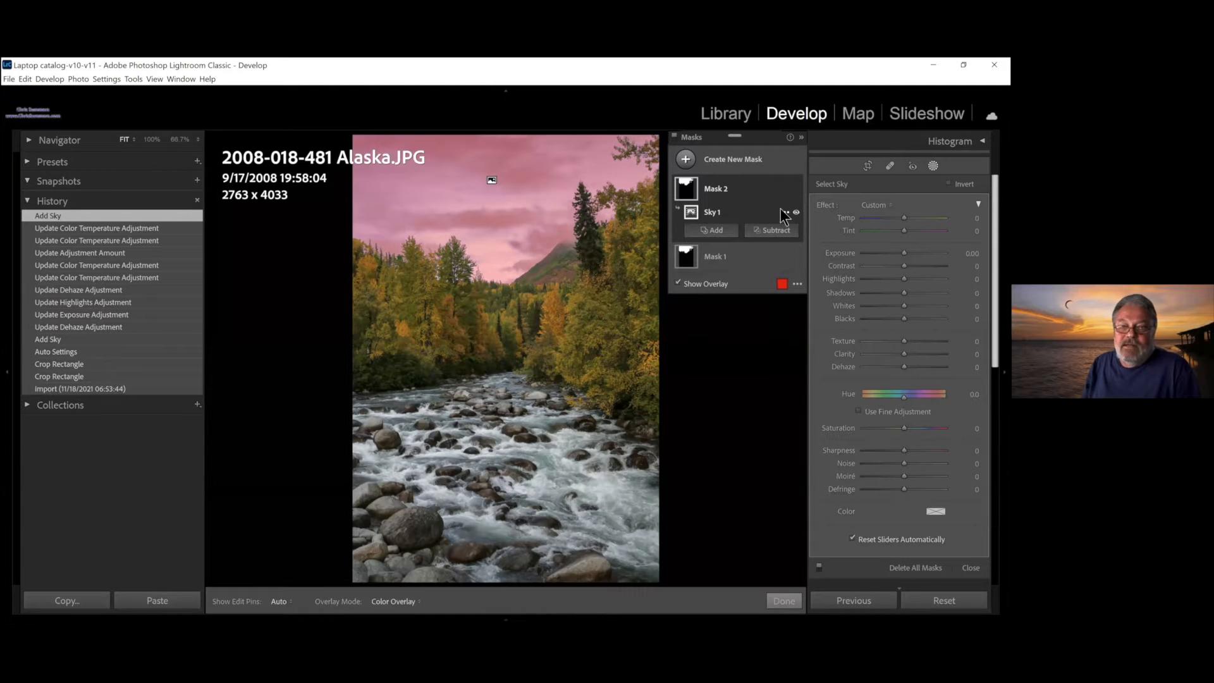
click(784, 212)
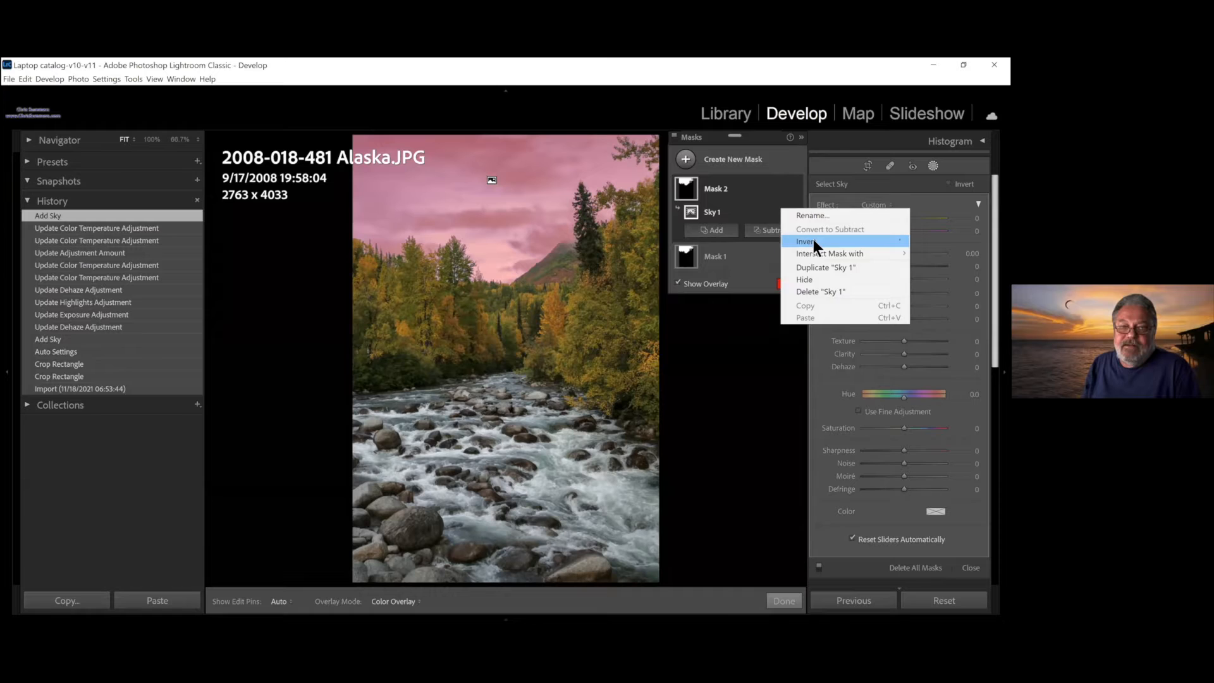
click(813, 240)
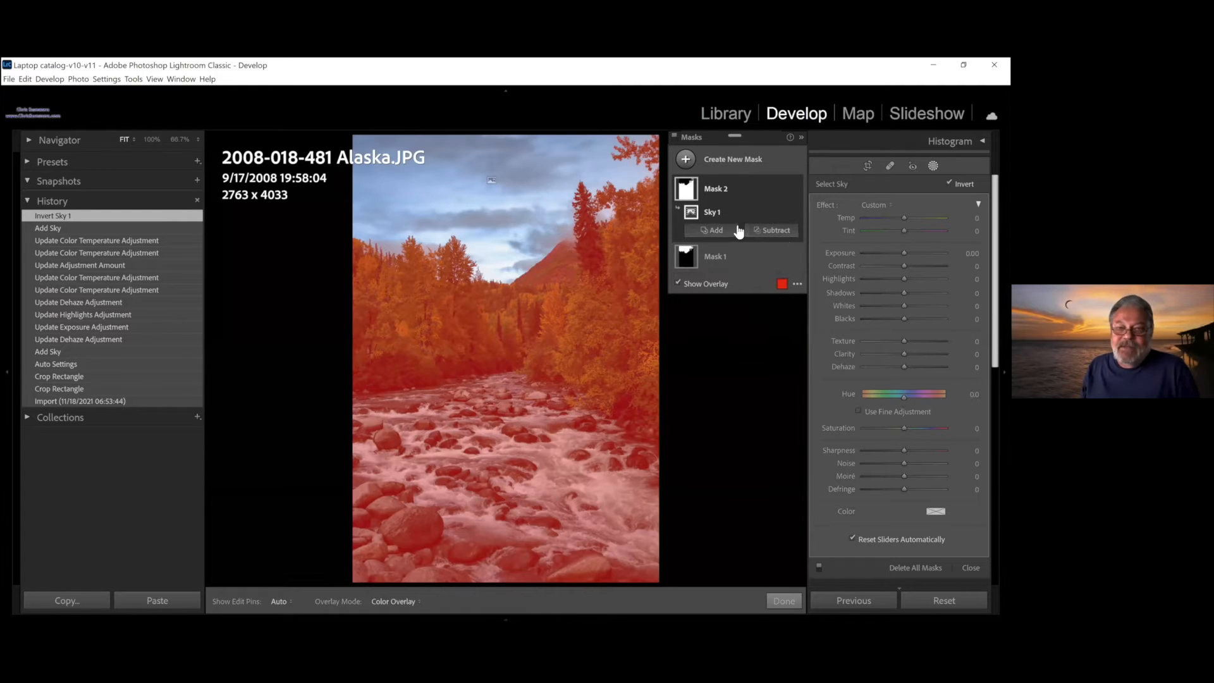
- Rename the inverted sky component in Mask 2 as "foreground"
right_click(807, 219)
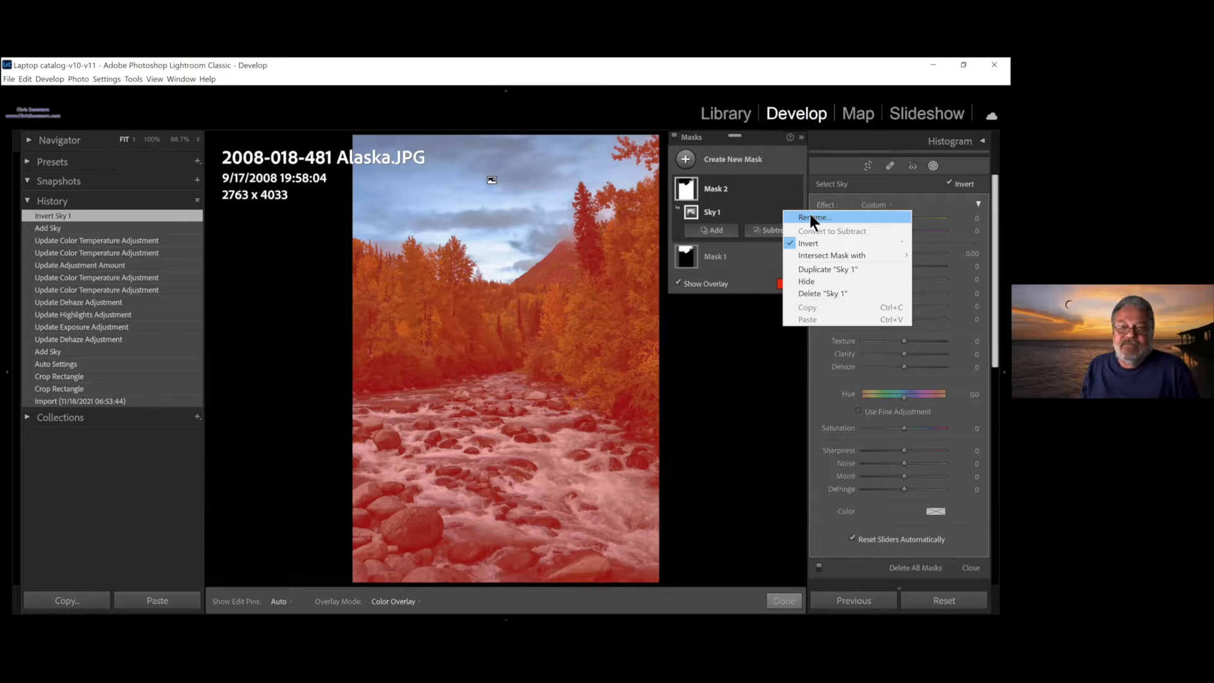
click(810, 217)
text(f)
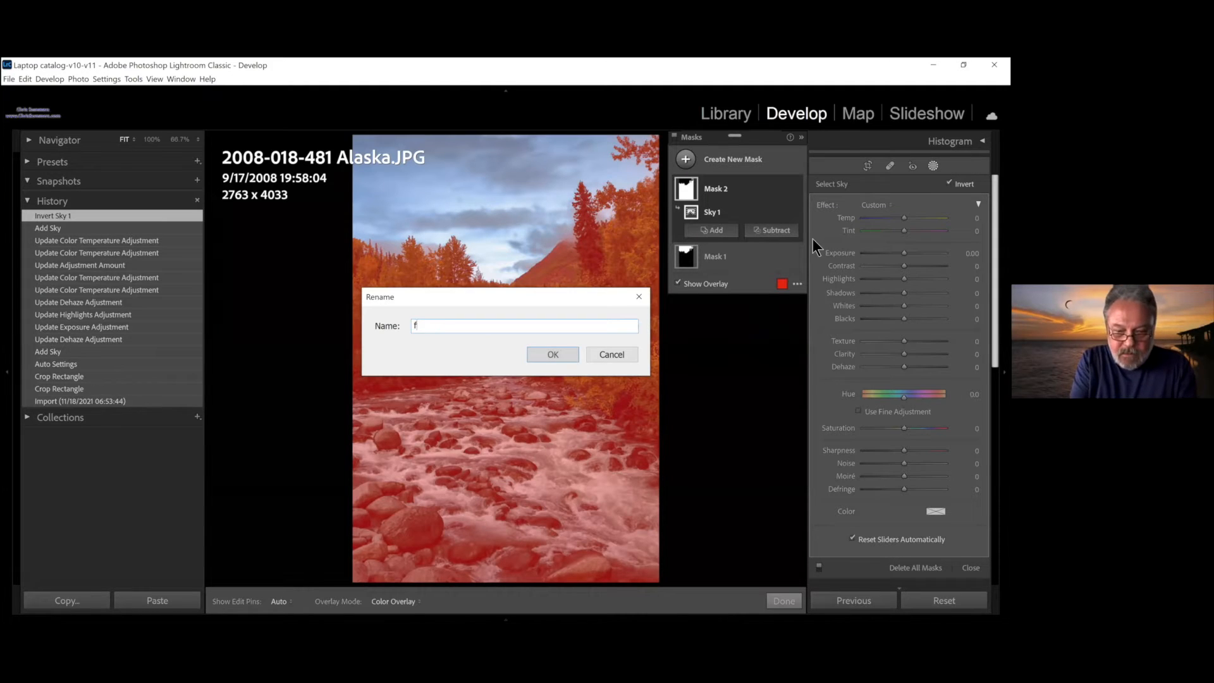
text(oreg)
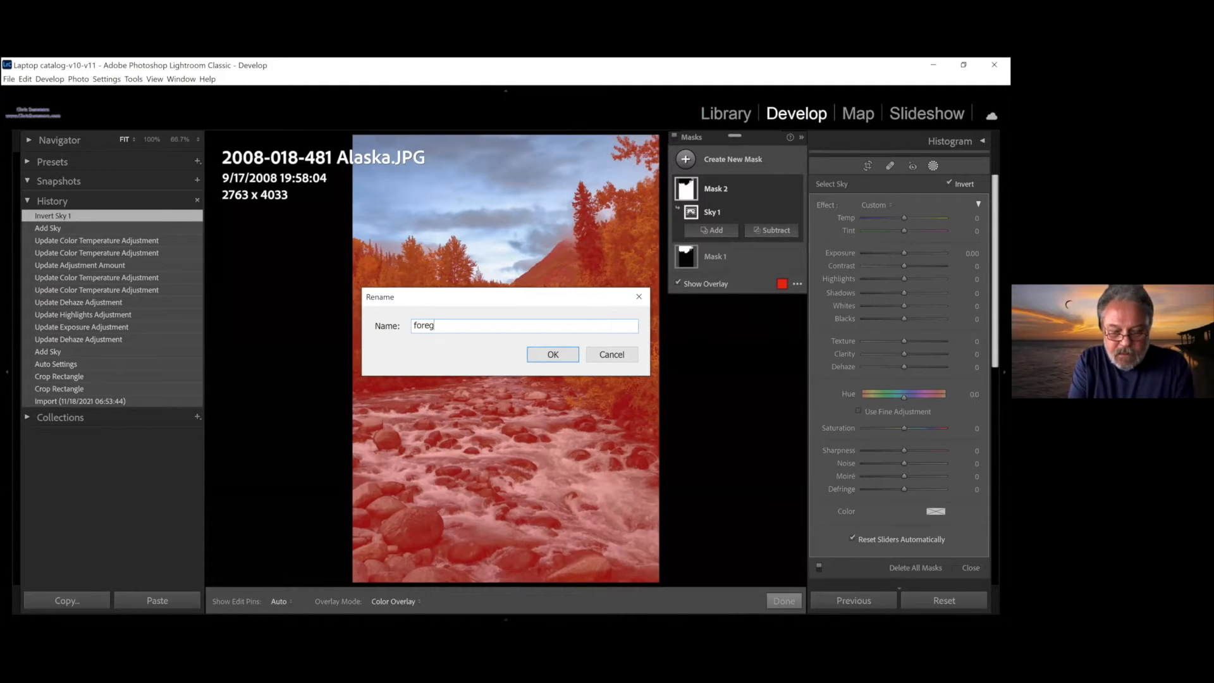
text(round)
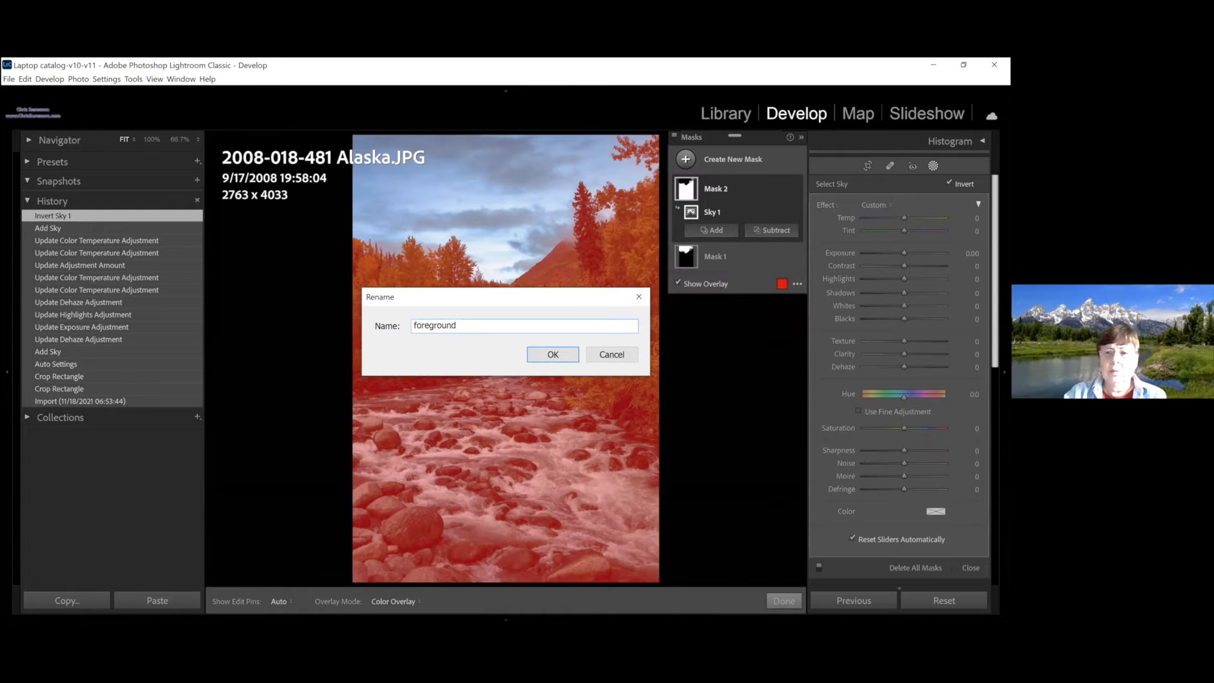
click(567, 356)
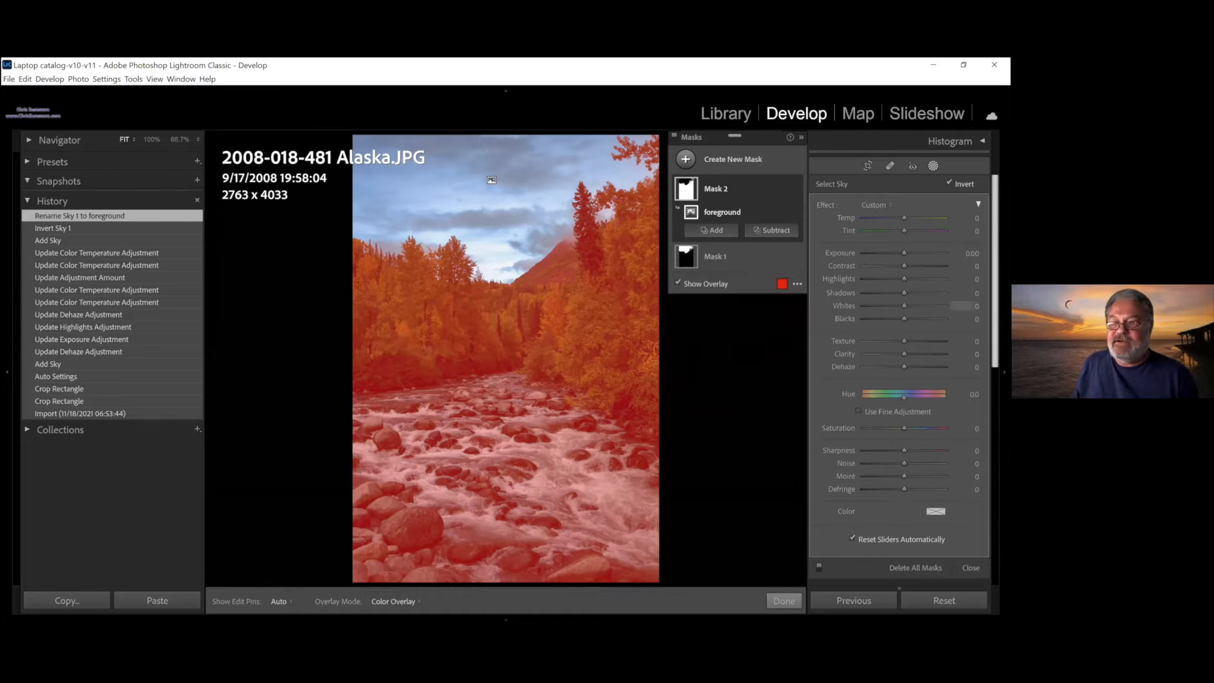
- Hide the overlay and finish the landscape mask with Exposure 0.61, Highlights -30, Shadows 22, Whites -19, Blacks -13, Clarity 24 and Saturation 6
key(o)
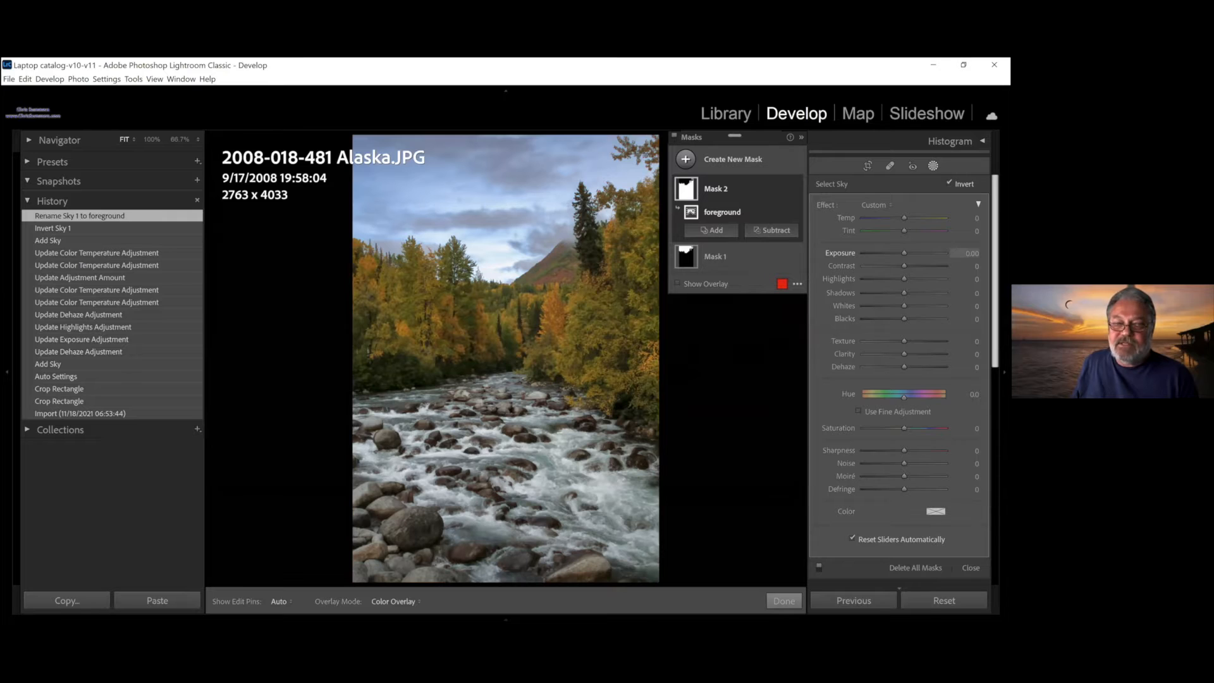
drag(904, 253, 910, 252)
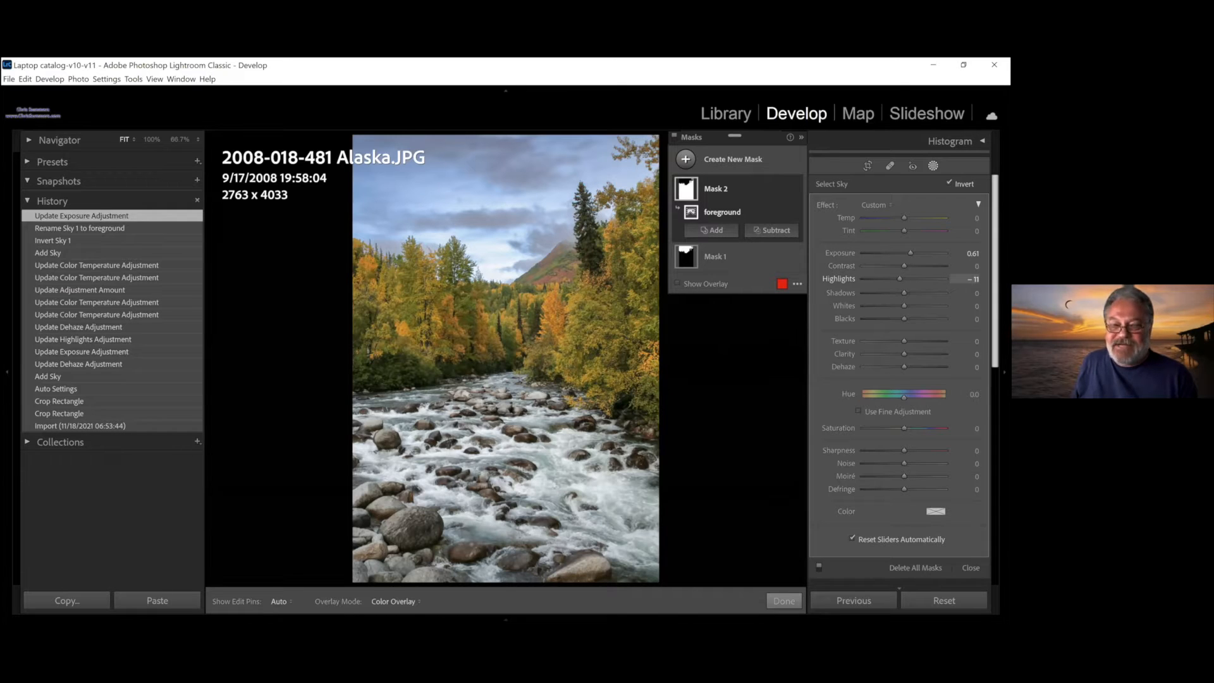
drag(897, 279, 892, 279)
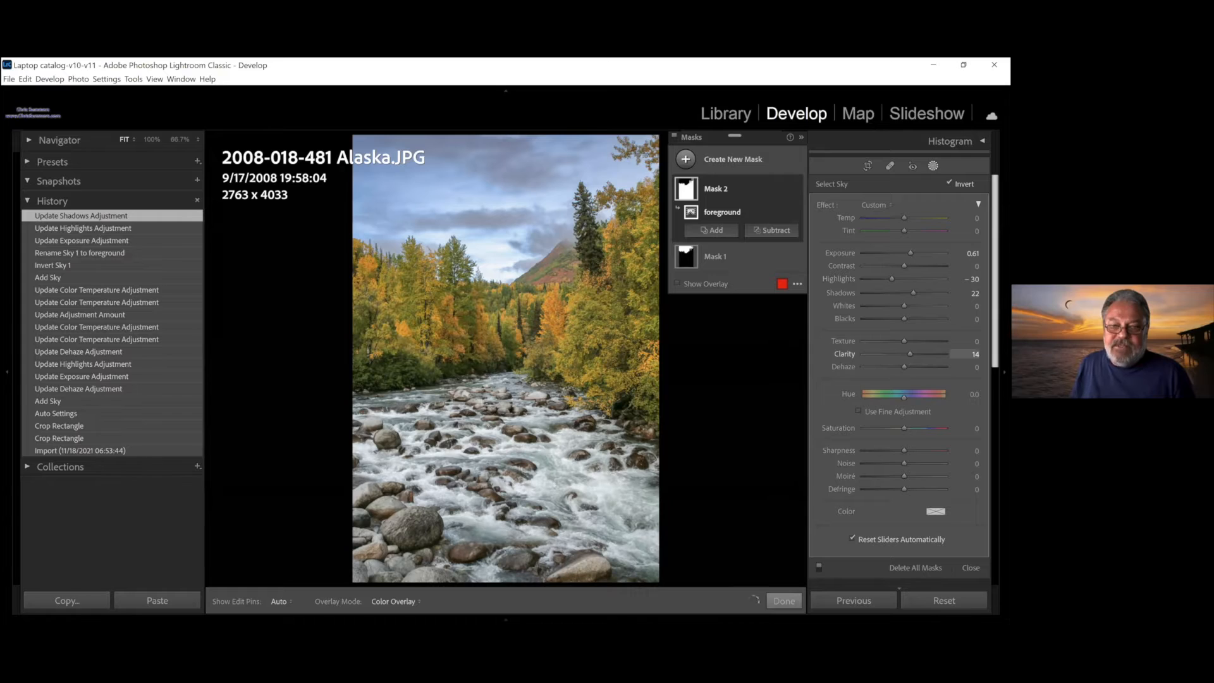
drag(911, 354, 915, 354)
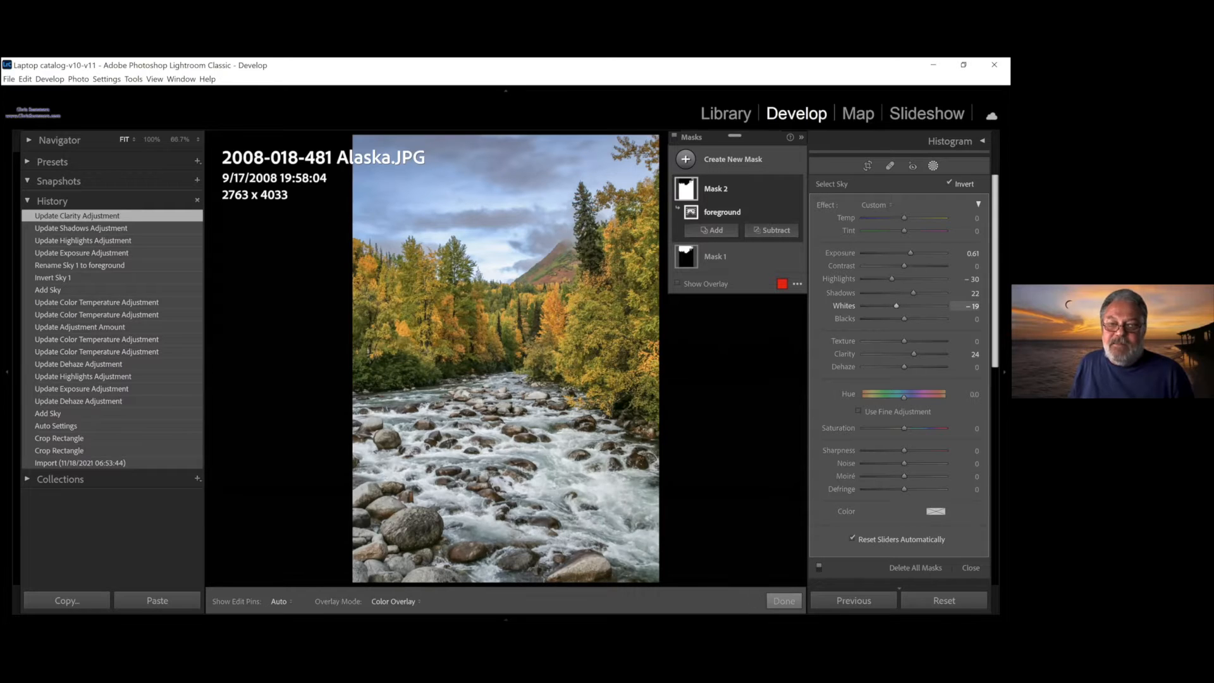
drag(903, 319, 898, 318)
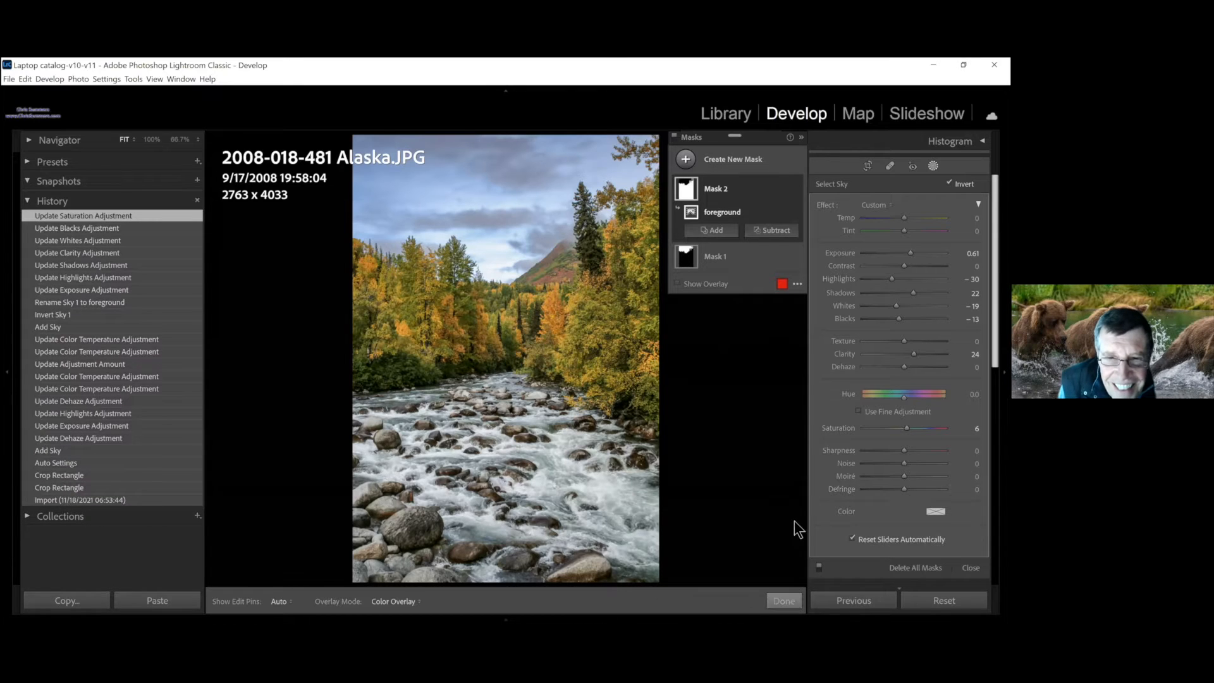
click(784, 601)
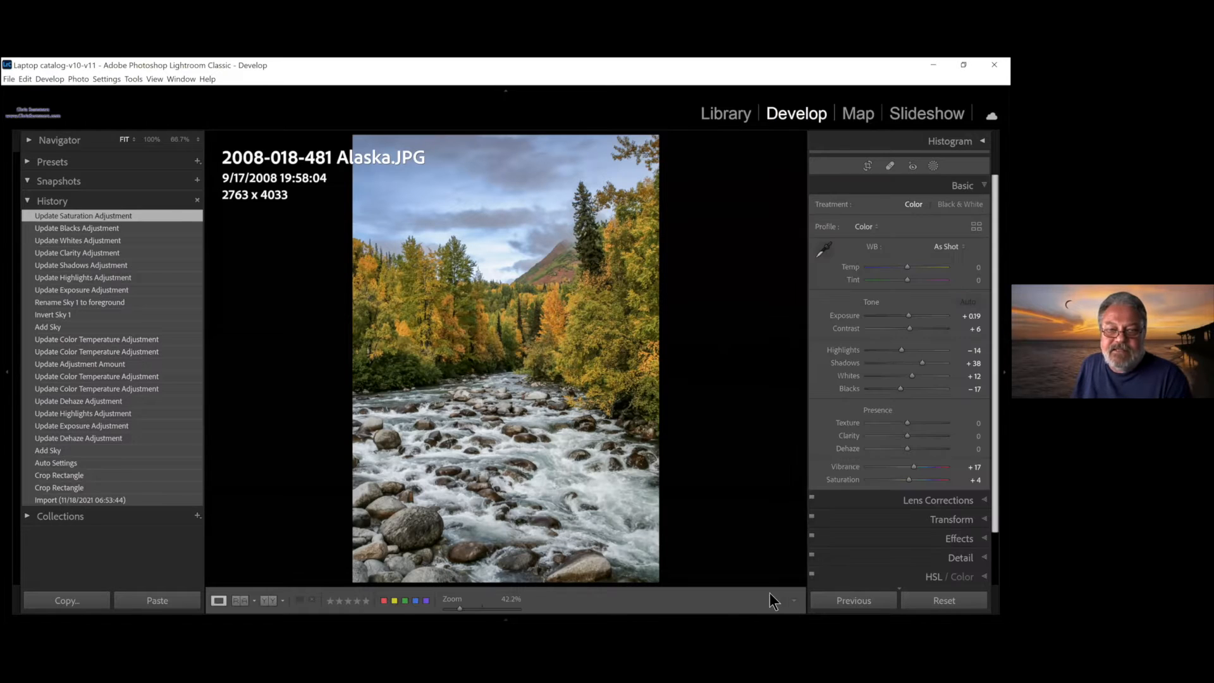
- Compare the imported original with the latest edit, and set the whole photo's Saturation to -9 and Vibrance to +35
click(146, 501)
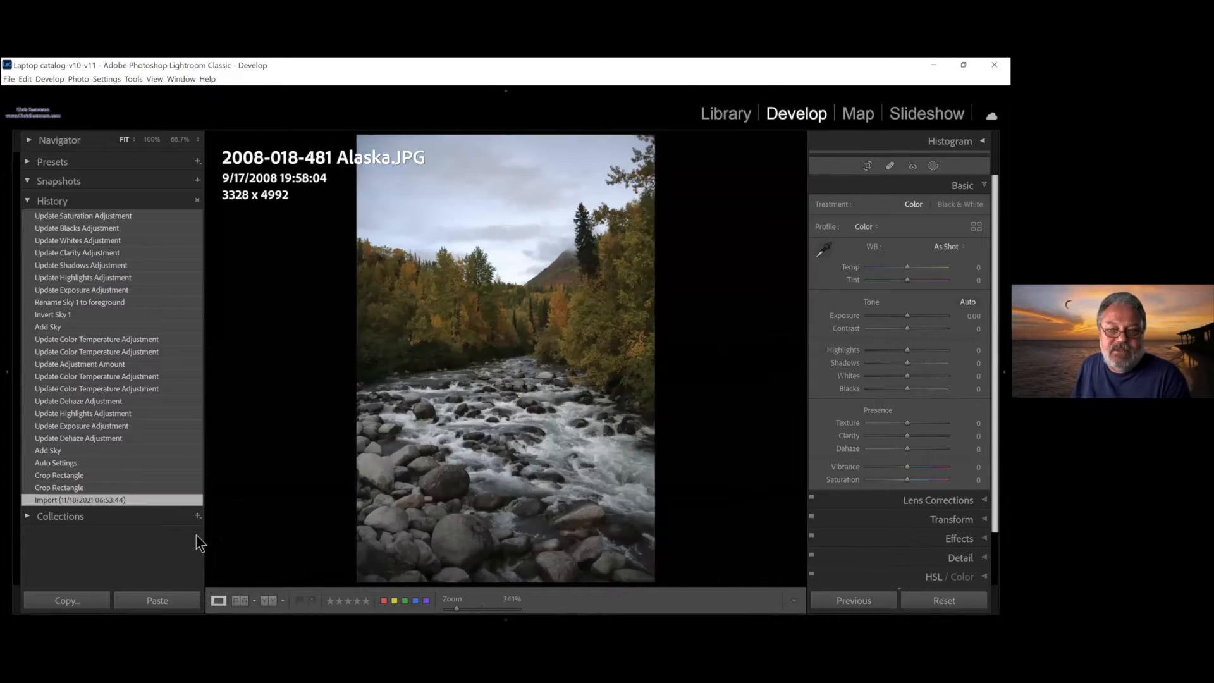
click(154, 217)
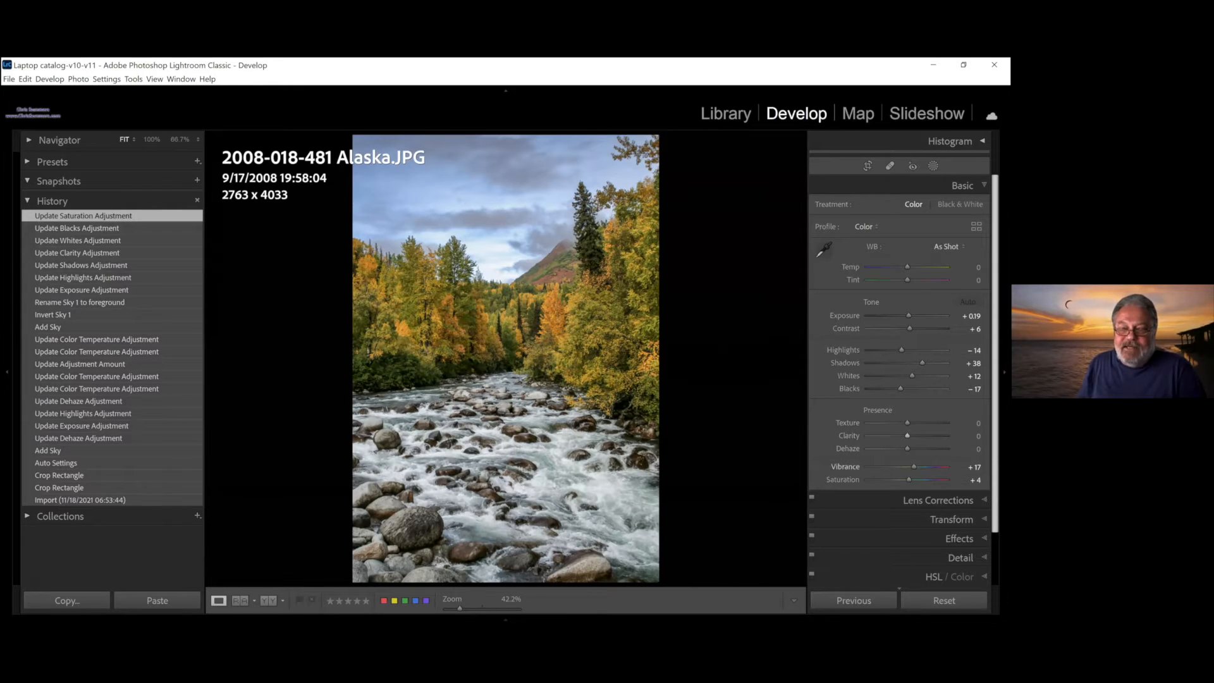
drag(908, 479, 903, 480)
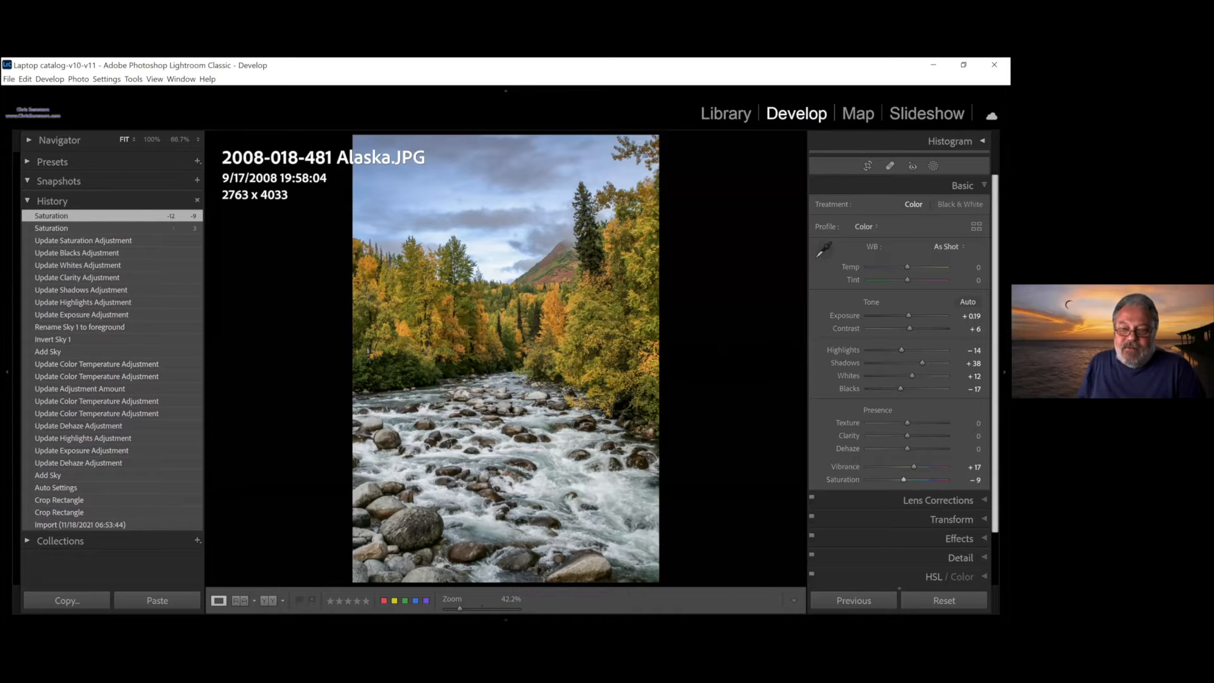
drag(914, 466, 921, 466)
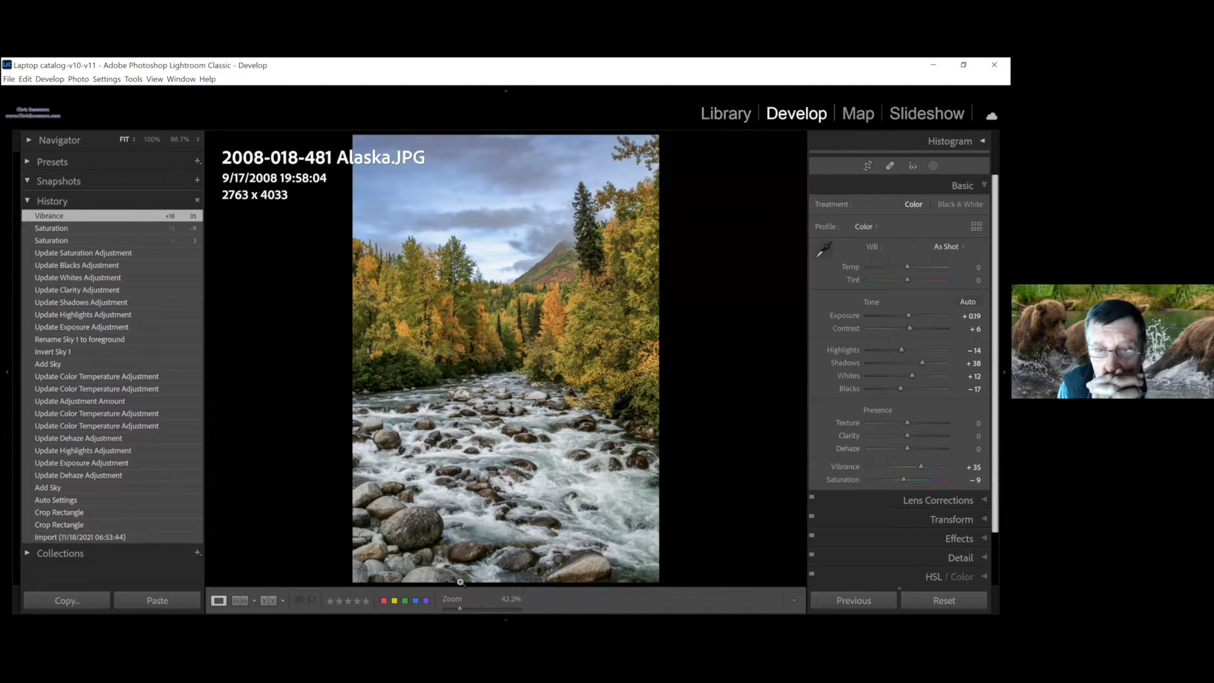
mouse_move(289, 614)
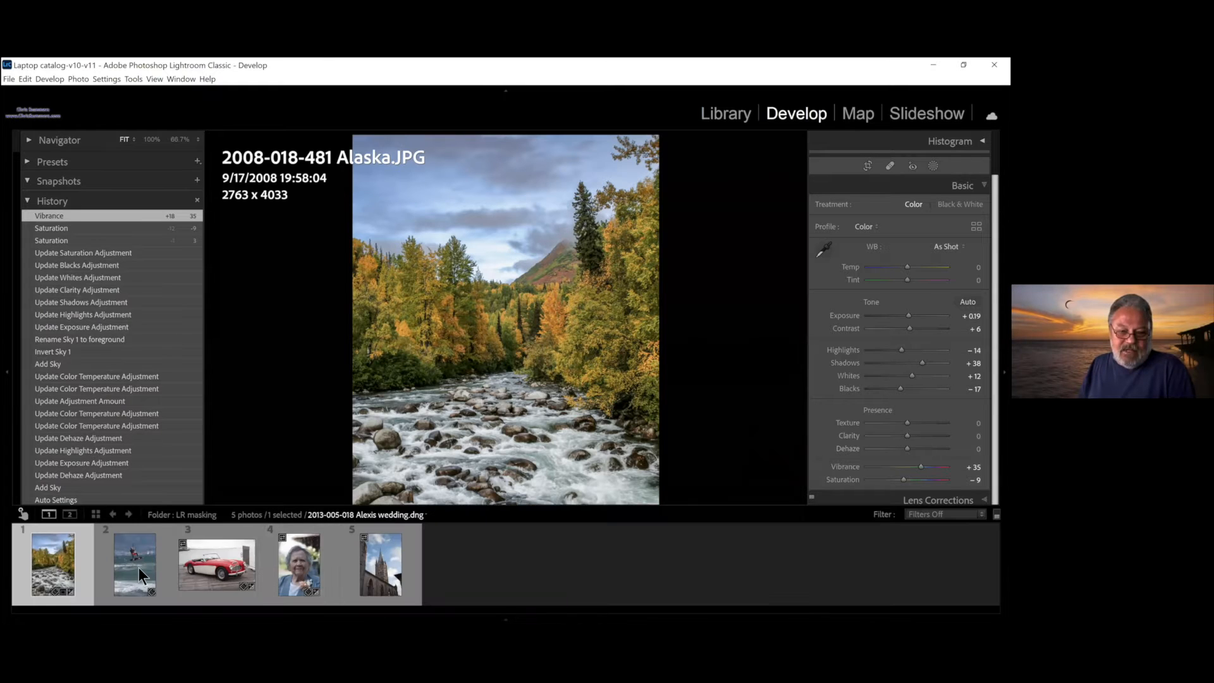
click(138, 559)
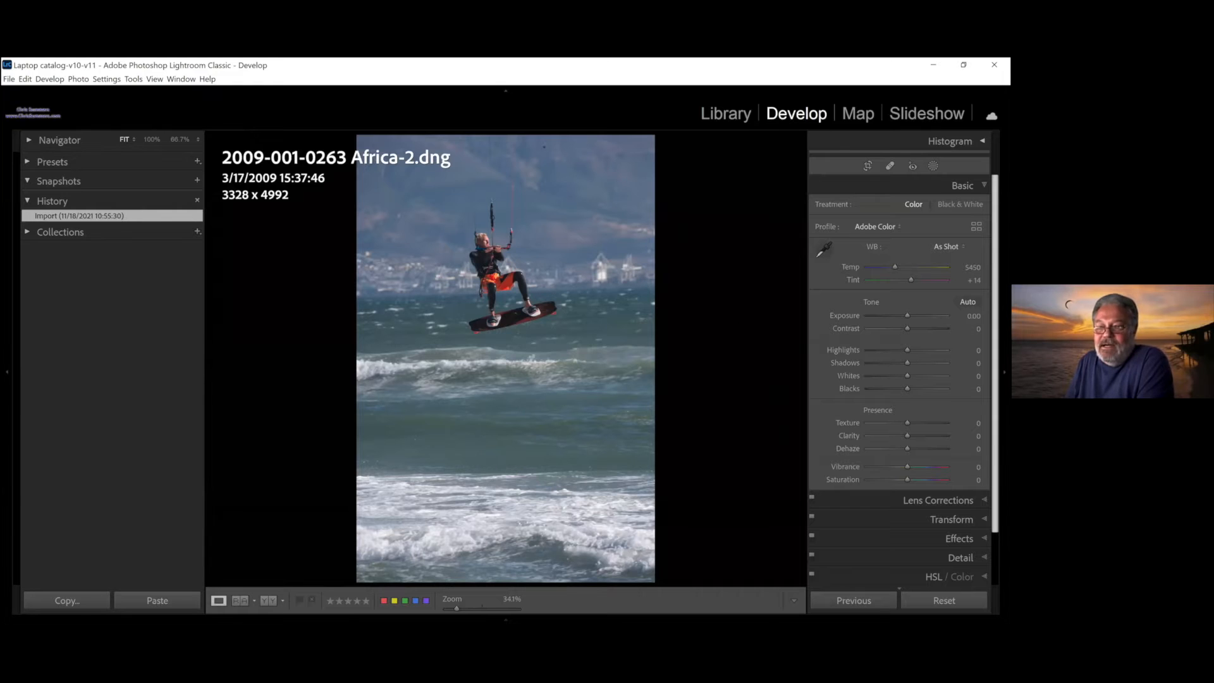
key(r)
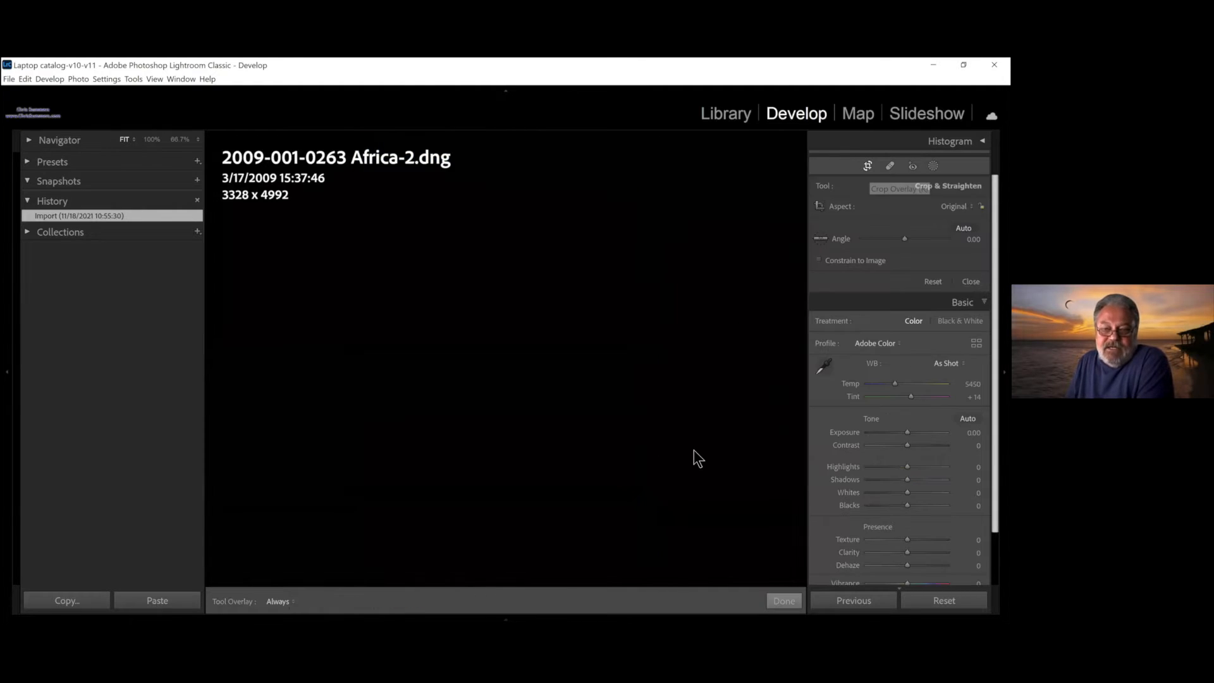
drag(647, 574, 622, 512)
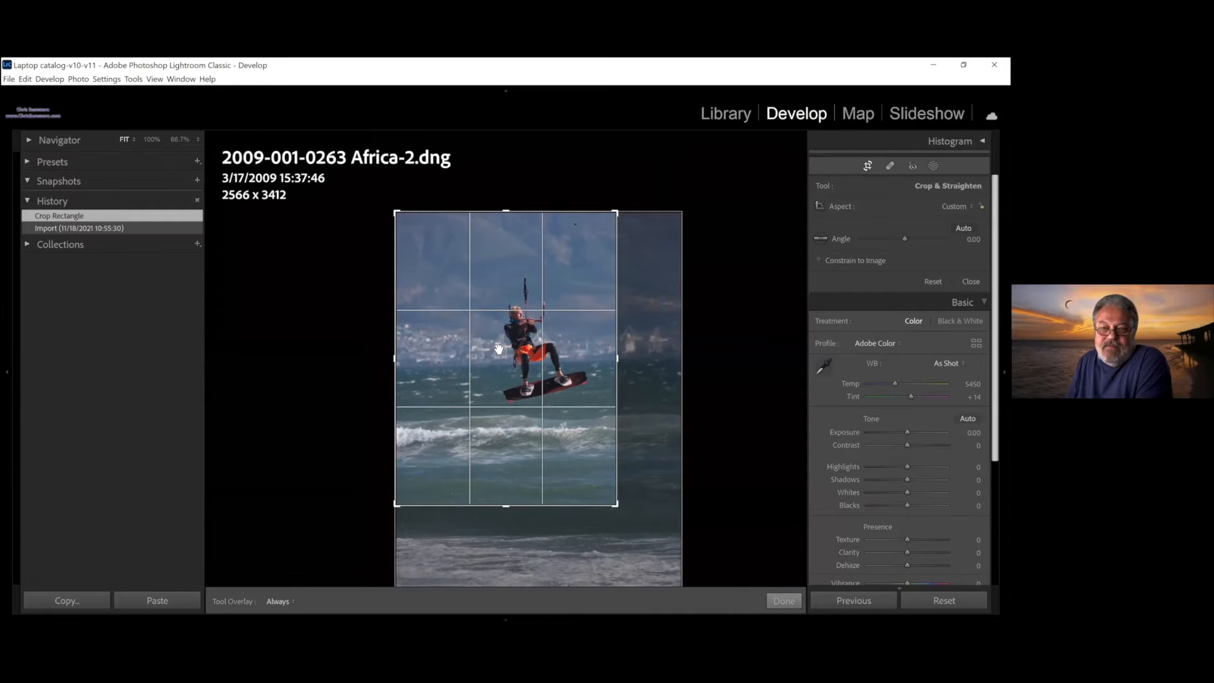
drag(402, 218, 412, 230)
drag(555, 503, 562, 491)
drag(606, 415, 608, 412)
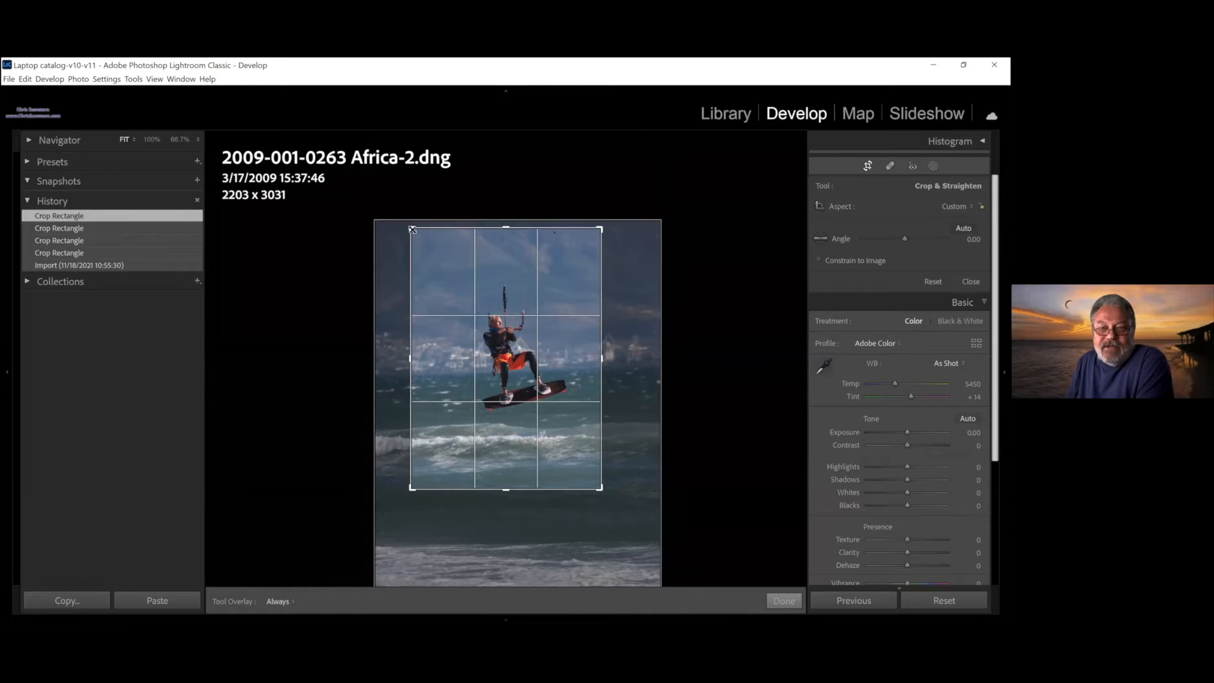
drag(412, 229, 419, 230)
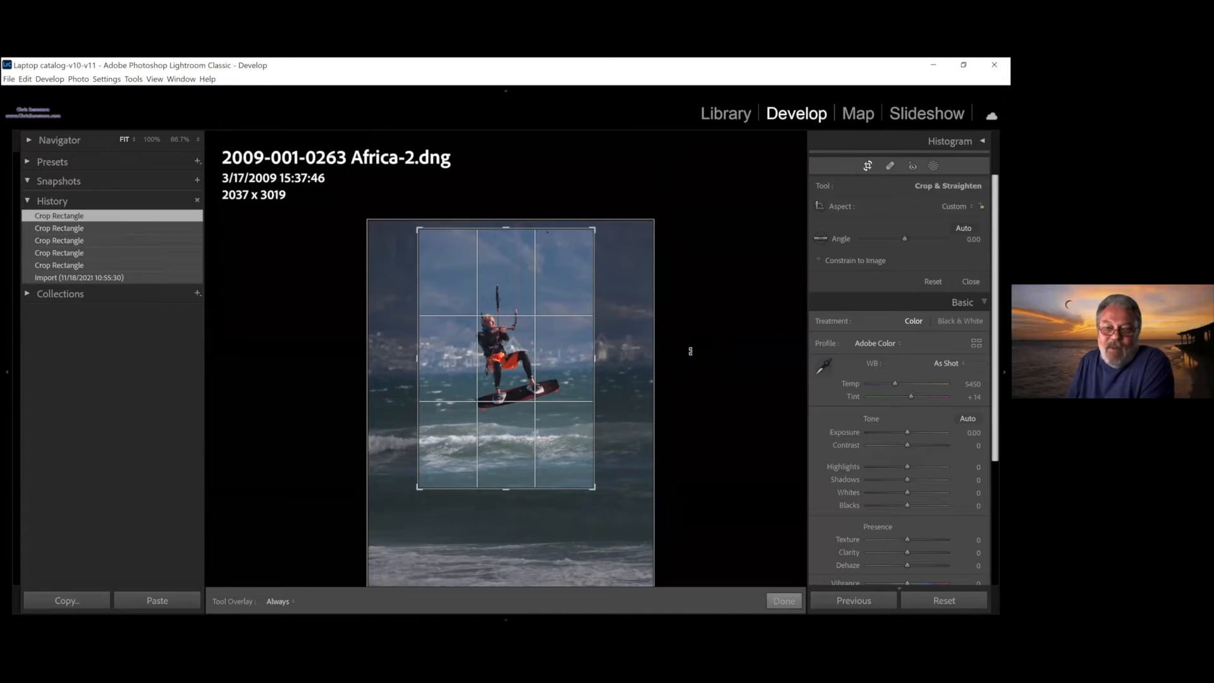
drag(683, 362, 680, 368)
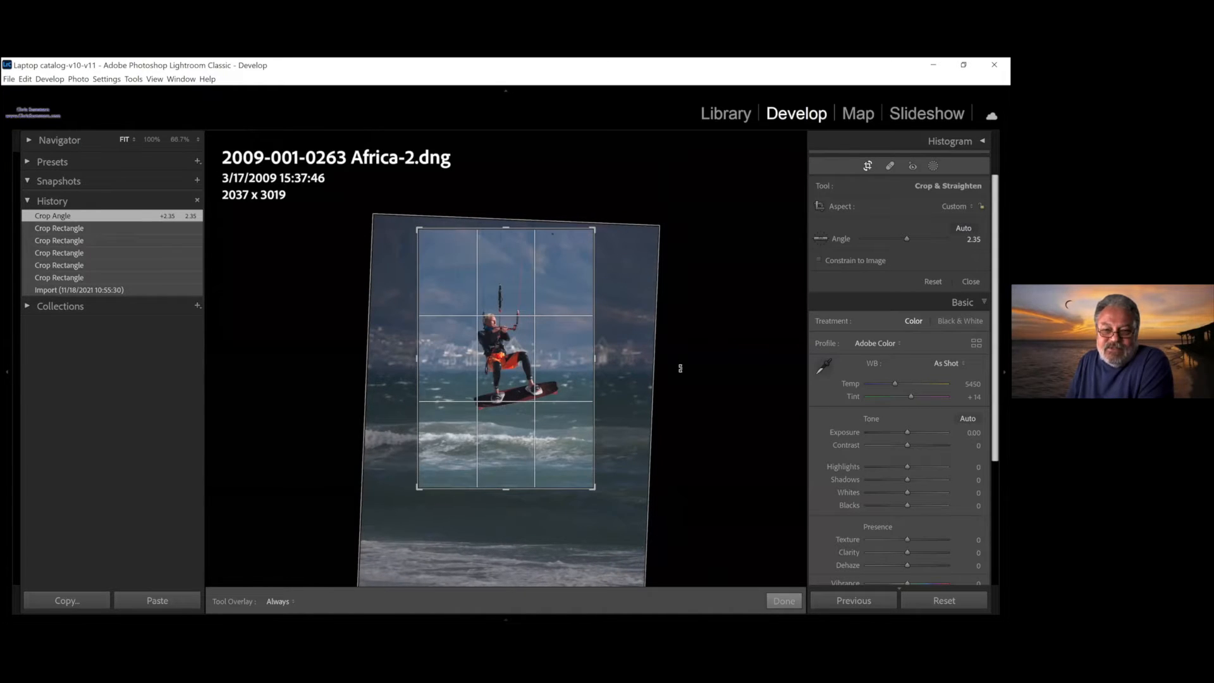
click(780, 597)
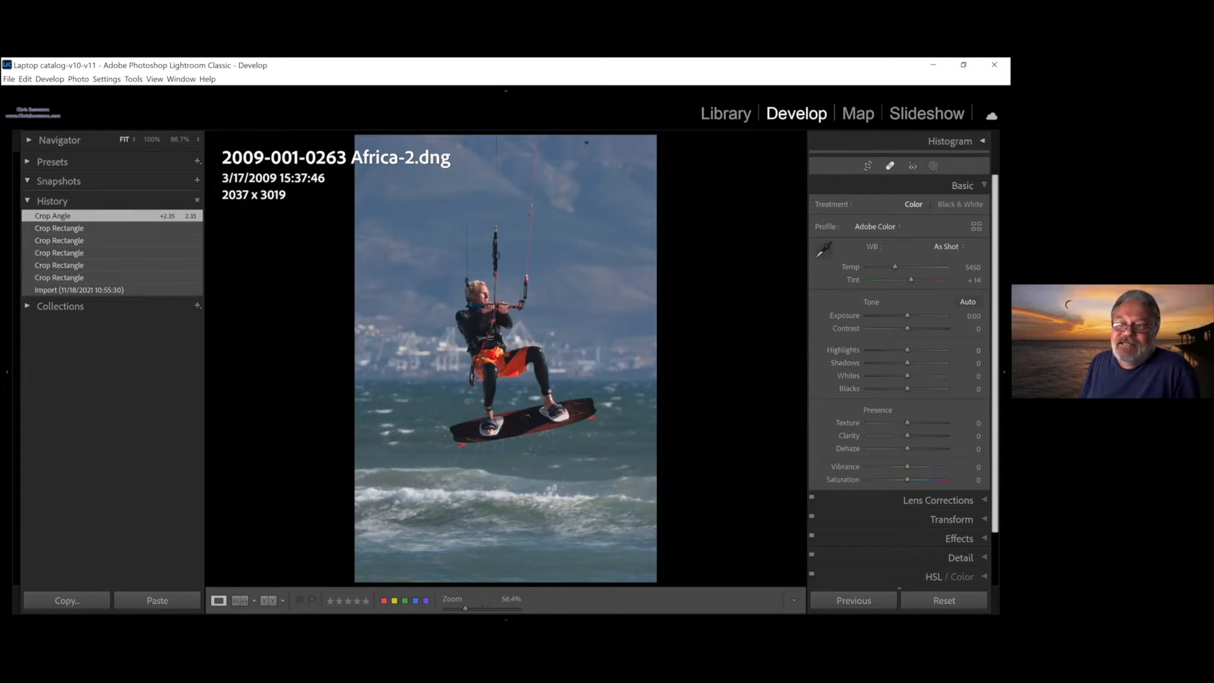
- Remove the dark spot near the photo's upper edge using Spot Removal in Heal mode with brush size 62
click(890, 166)
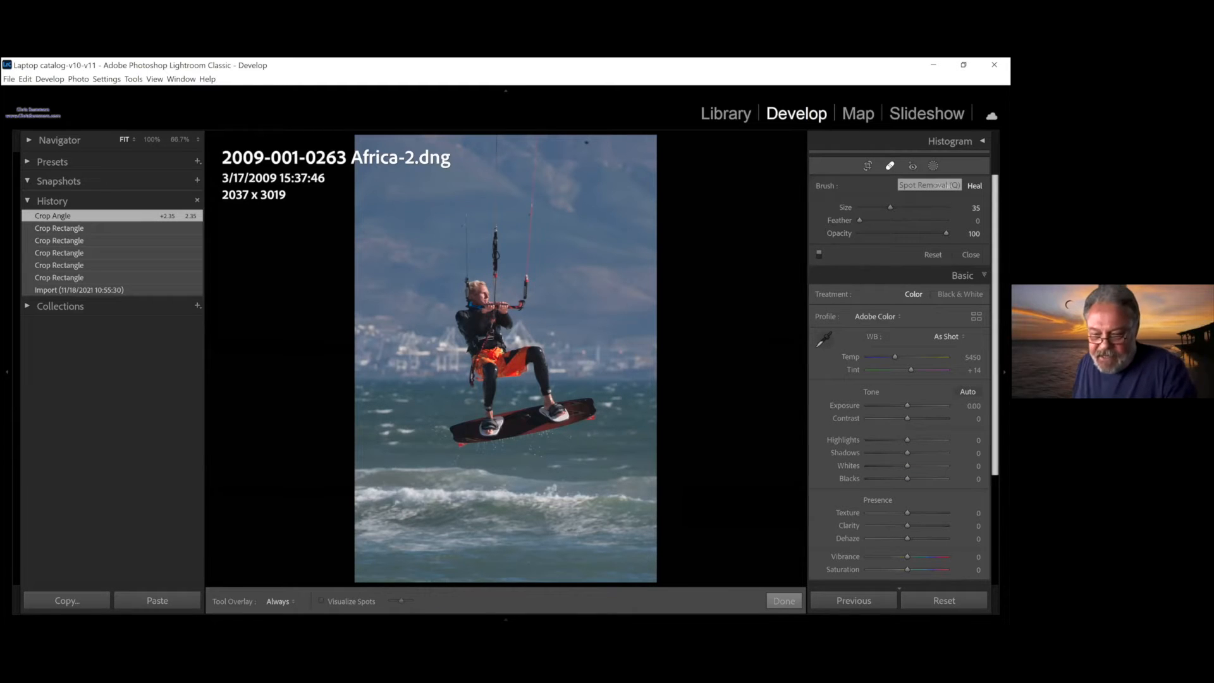
scroll(618, 149, up, 3)
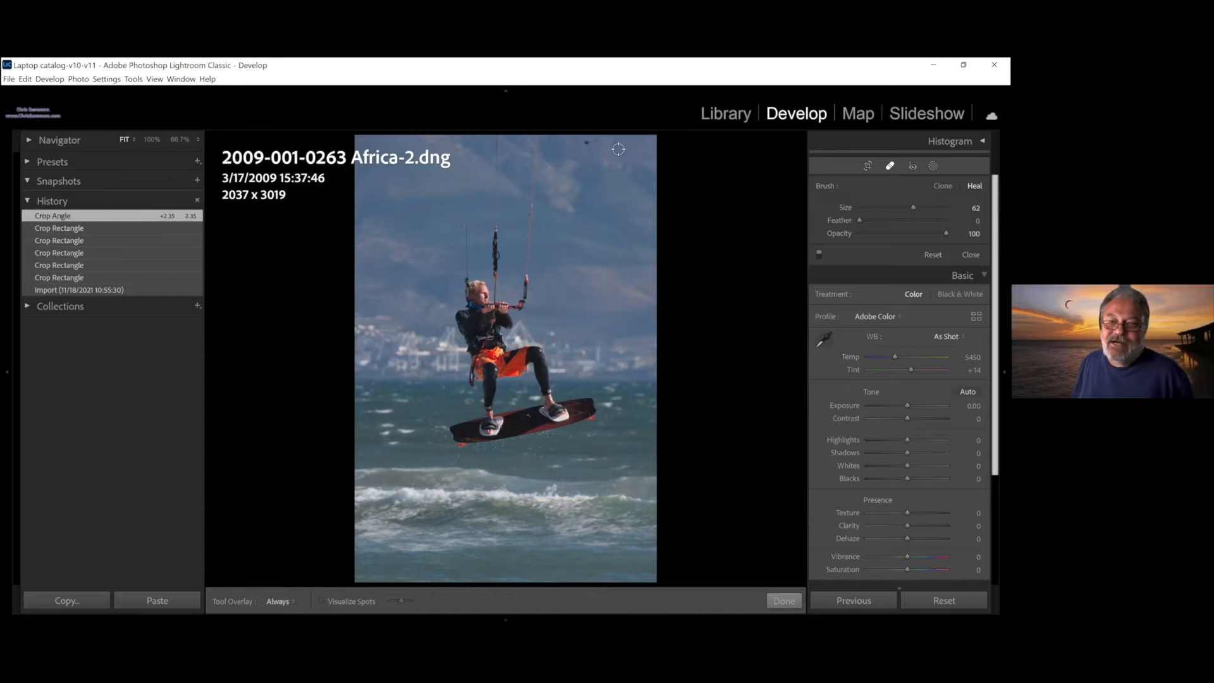
click(586, 143)
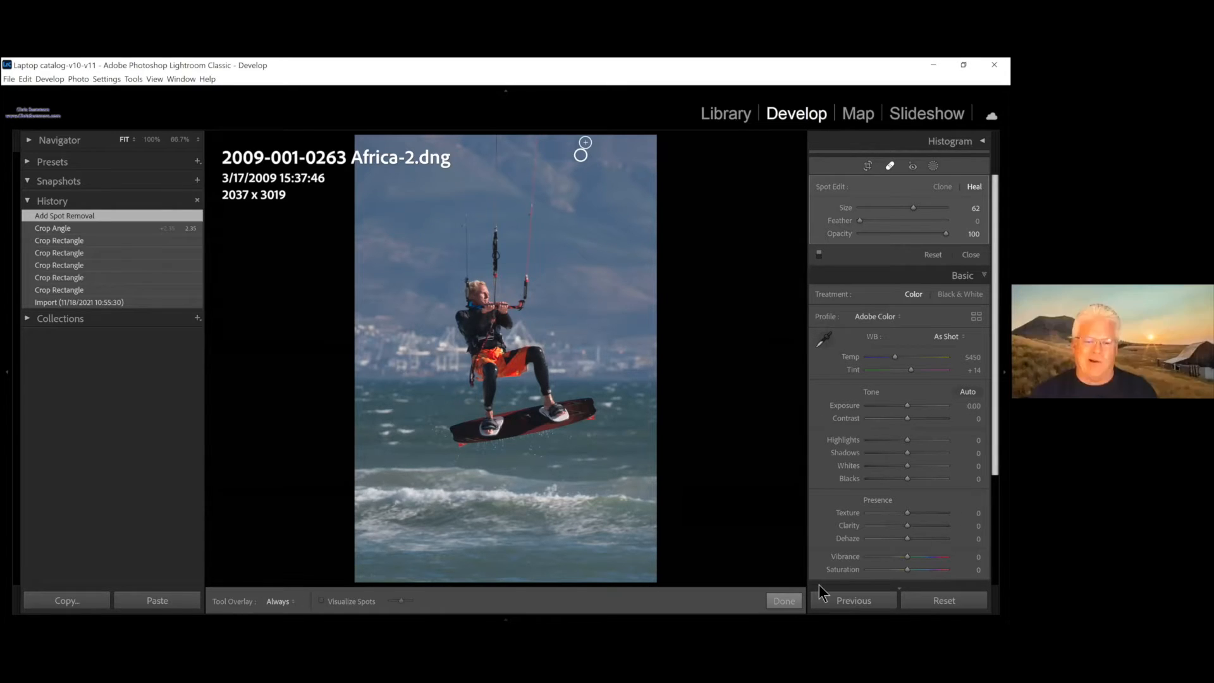
click(785, 600)
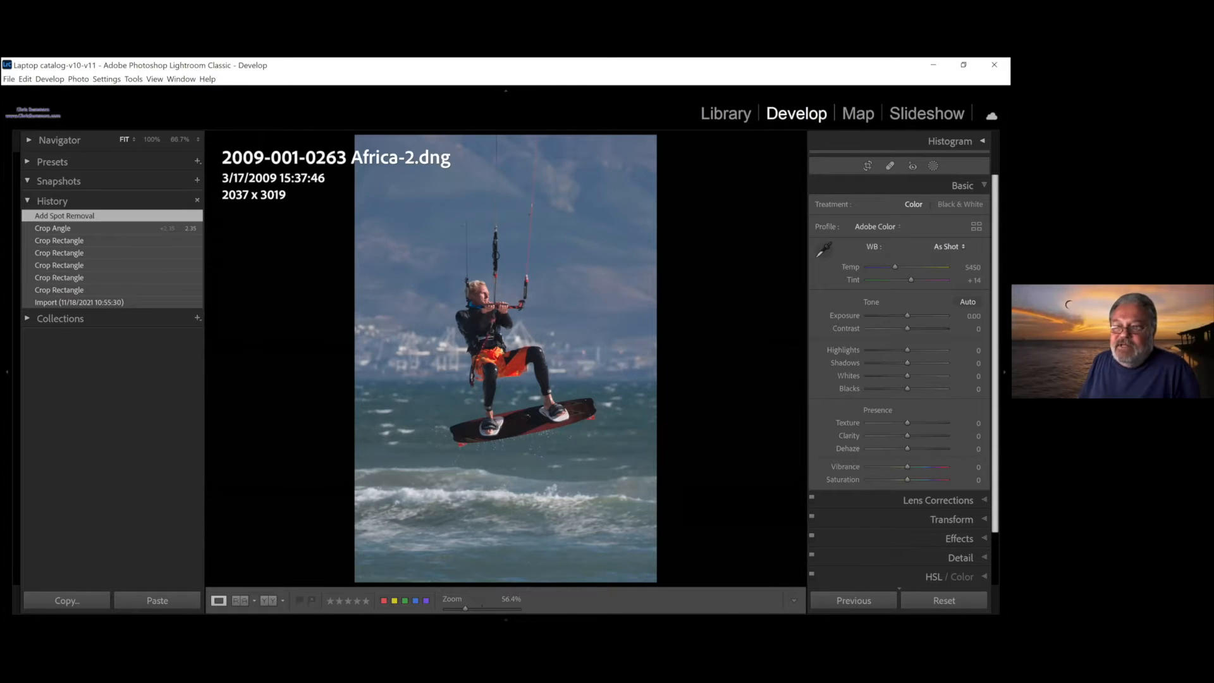
- Apply Auto tone to the kiteboarder photo and create a Select Subject mask of the rider
click(967, 301)
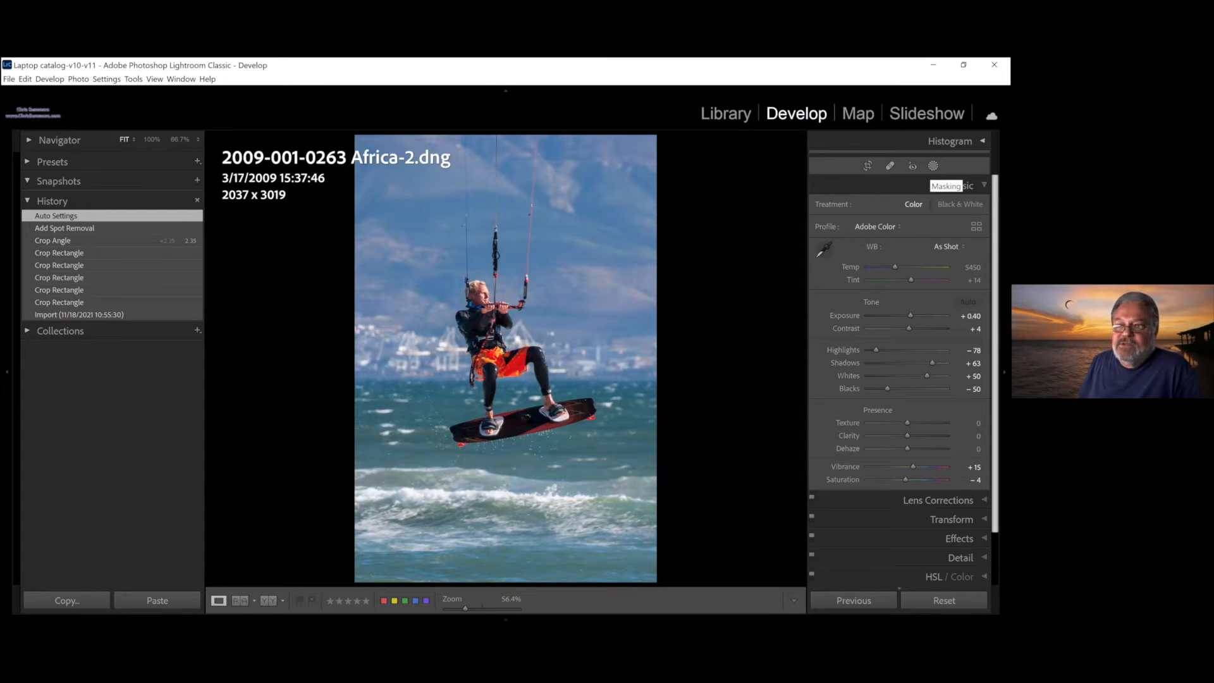
click(933, 166)
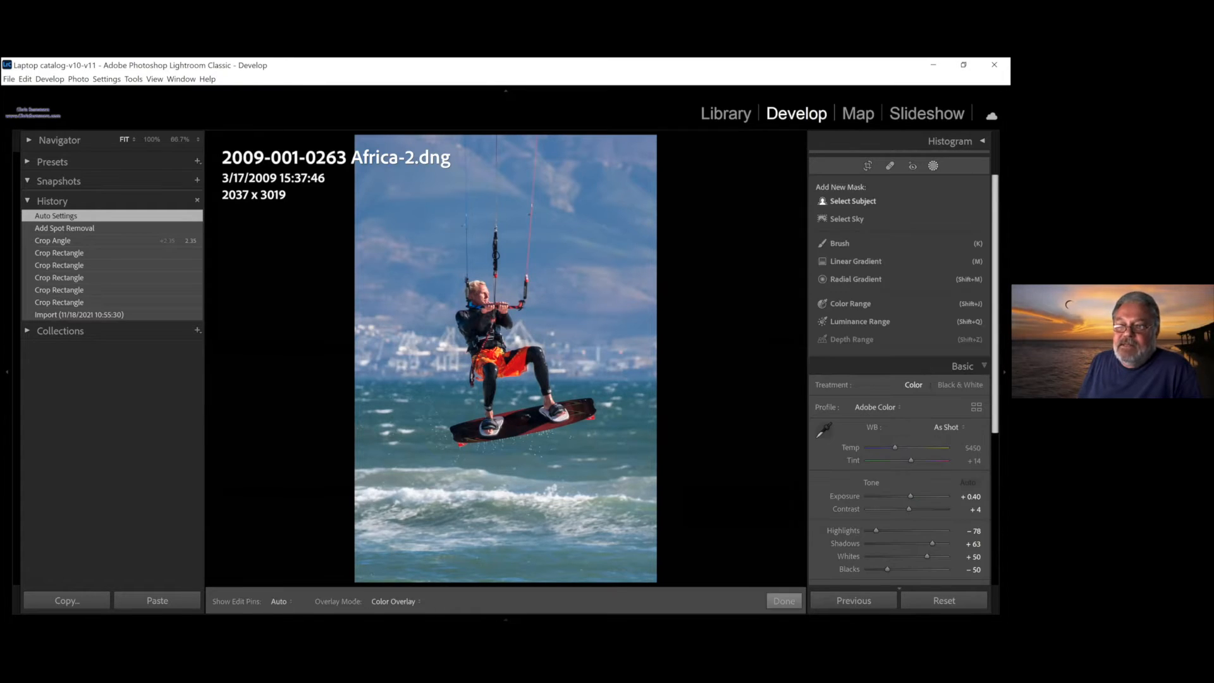
click(851, 201)
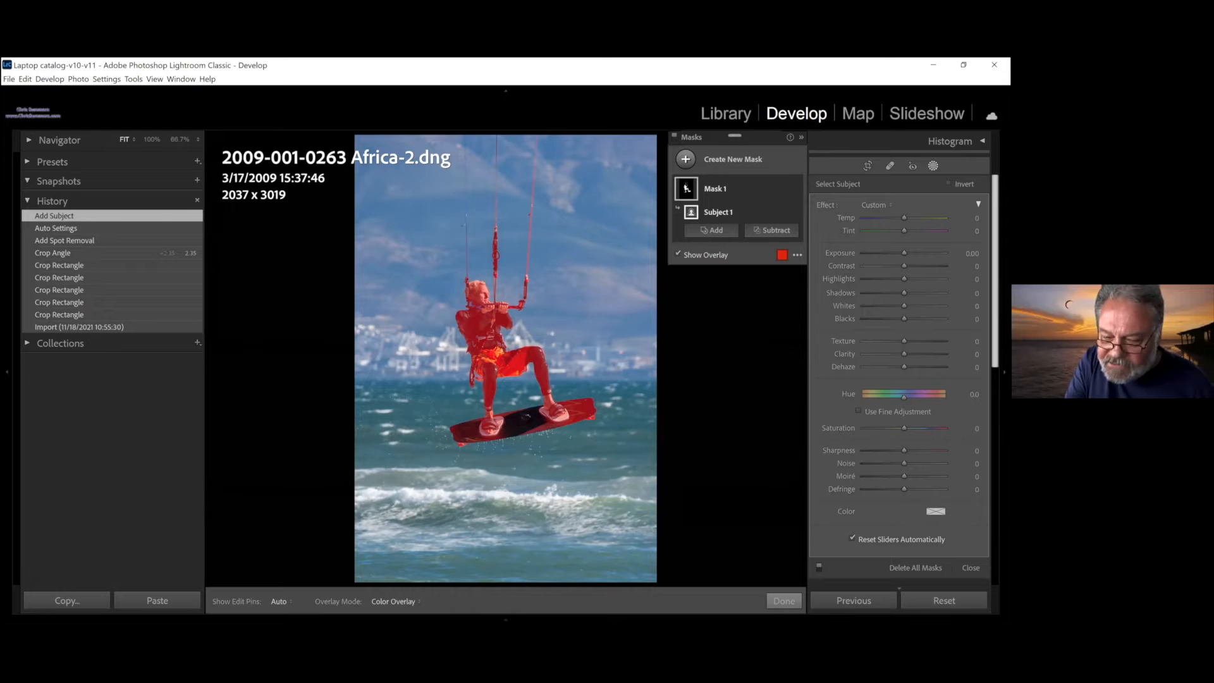
- Invert the Subject 1 component of Mask 1 so that the mask targets the background around the kiteboarder
key(z)
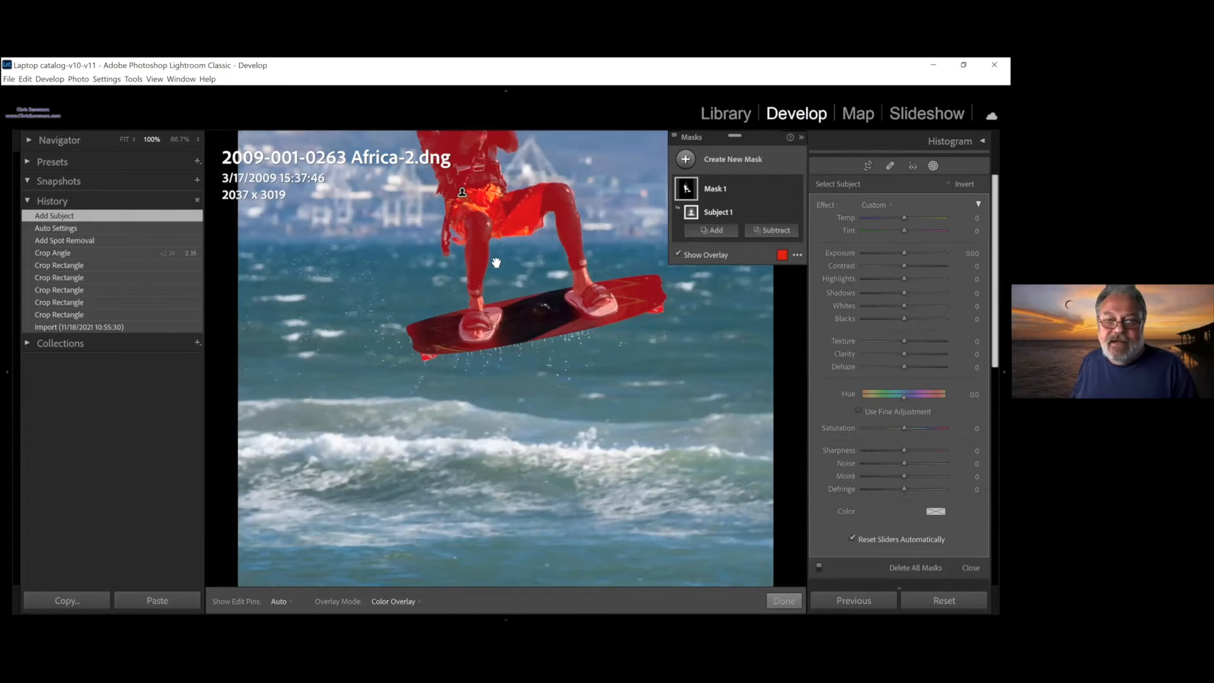
drag(499, 340, 466, 449)
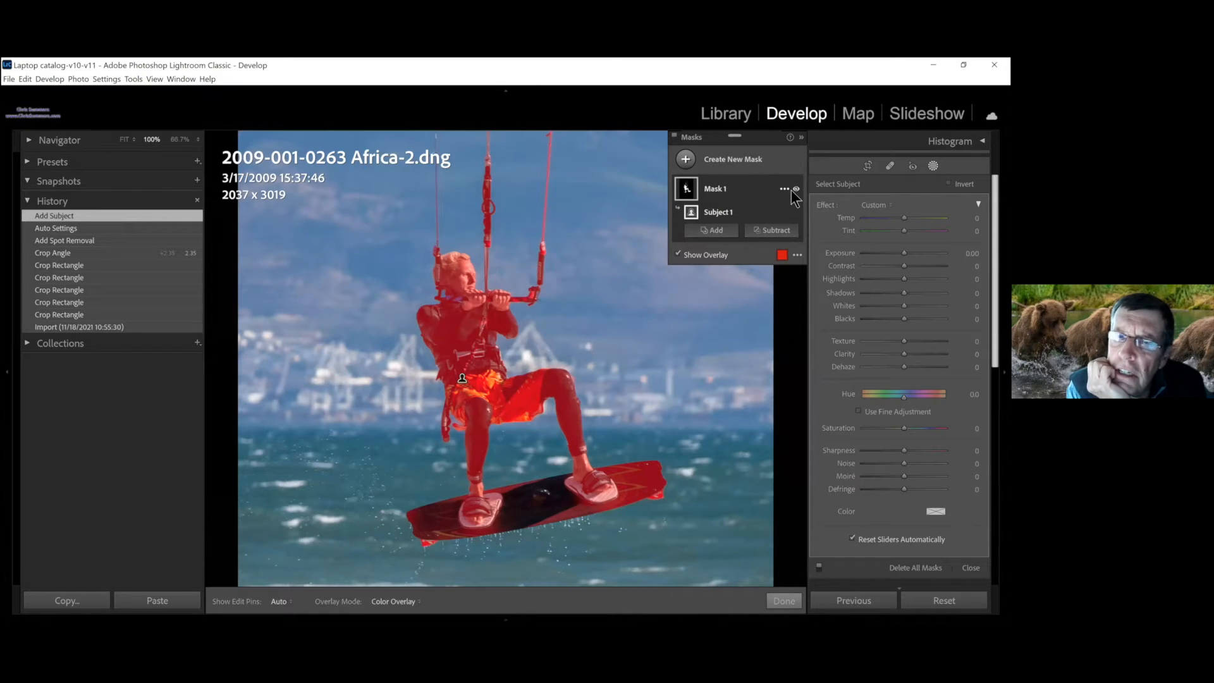
click(785, 189)
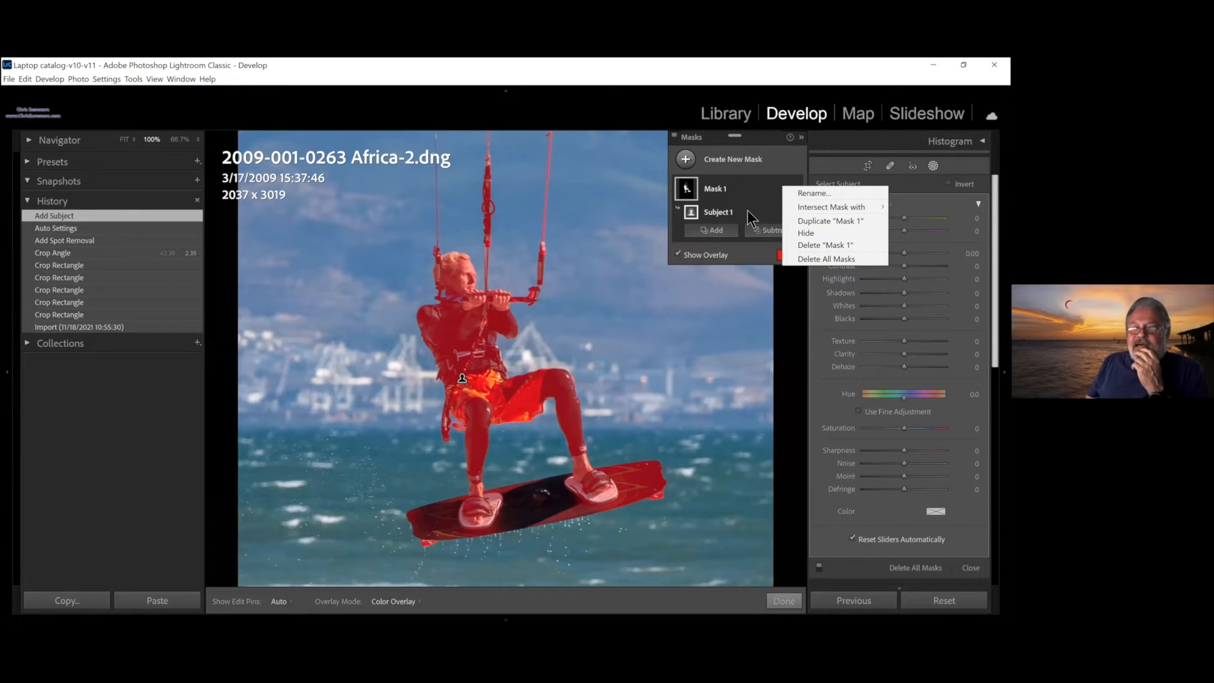
key(Escape)
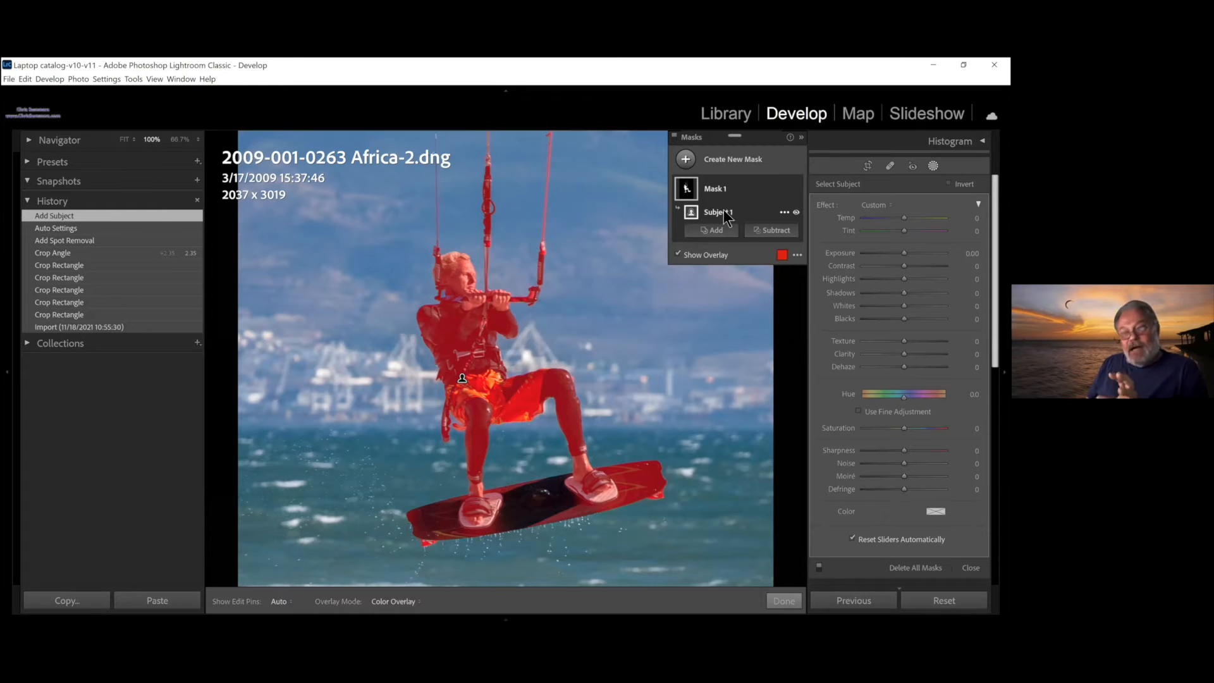
click(784, 212)
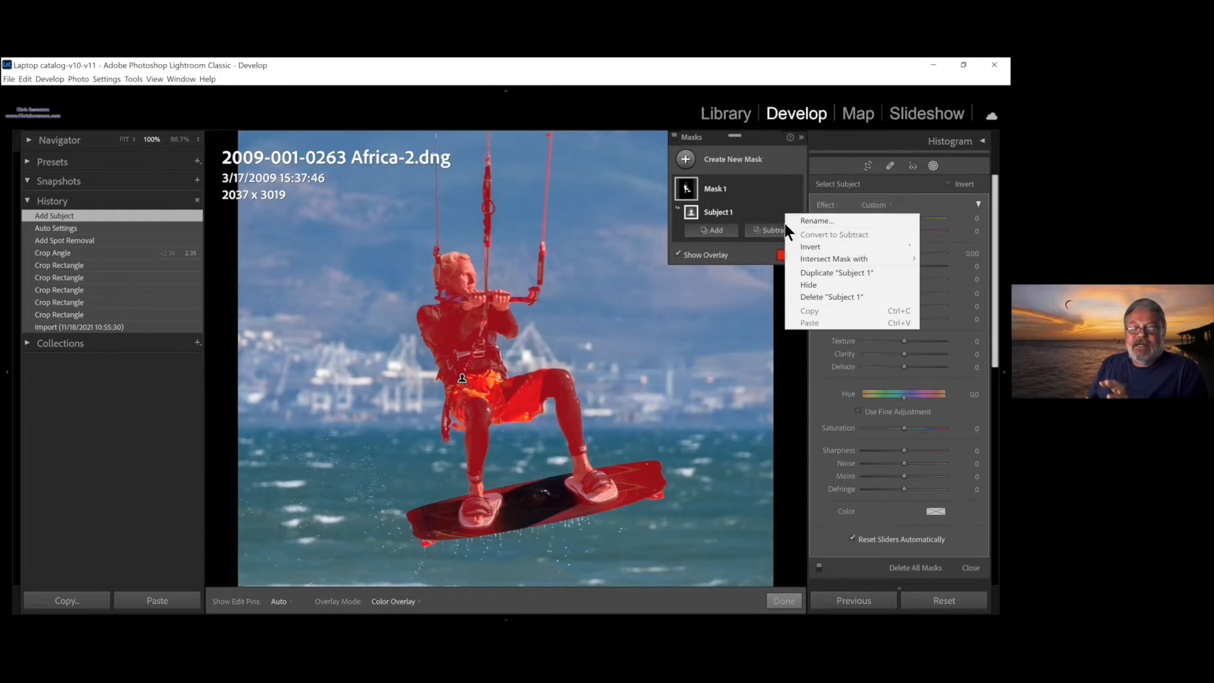
click(809, 246)
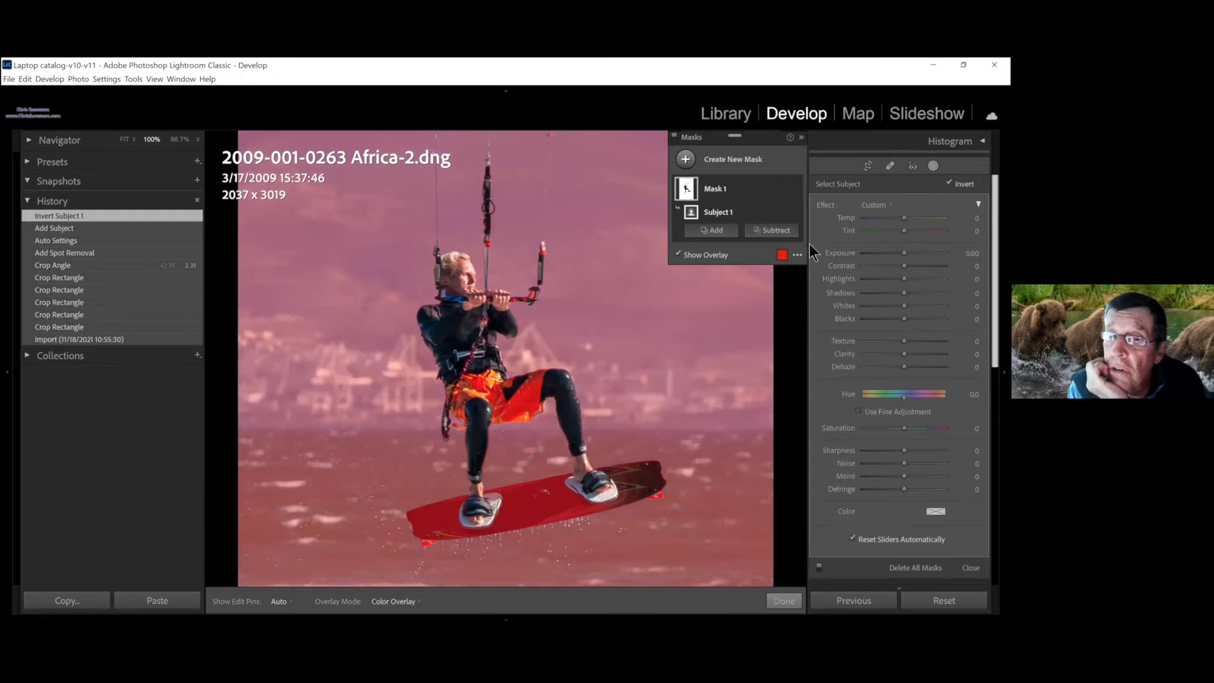
- Inspect the inverted mask in the White on Black overlay mode, and return the overlay to Color Overlay
mouse_move(761, 191)
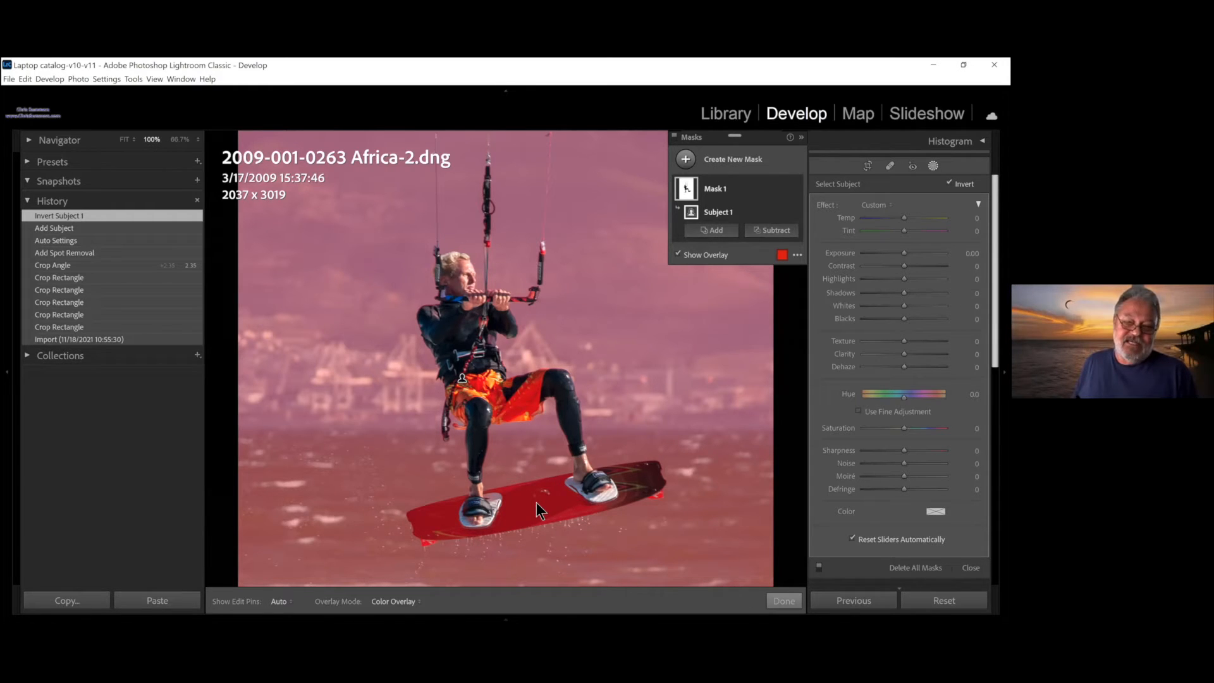
click(796, 255)
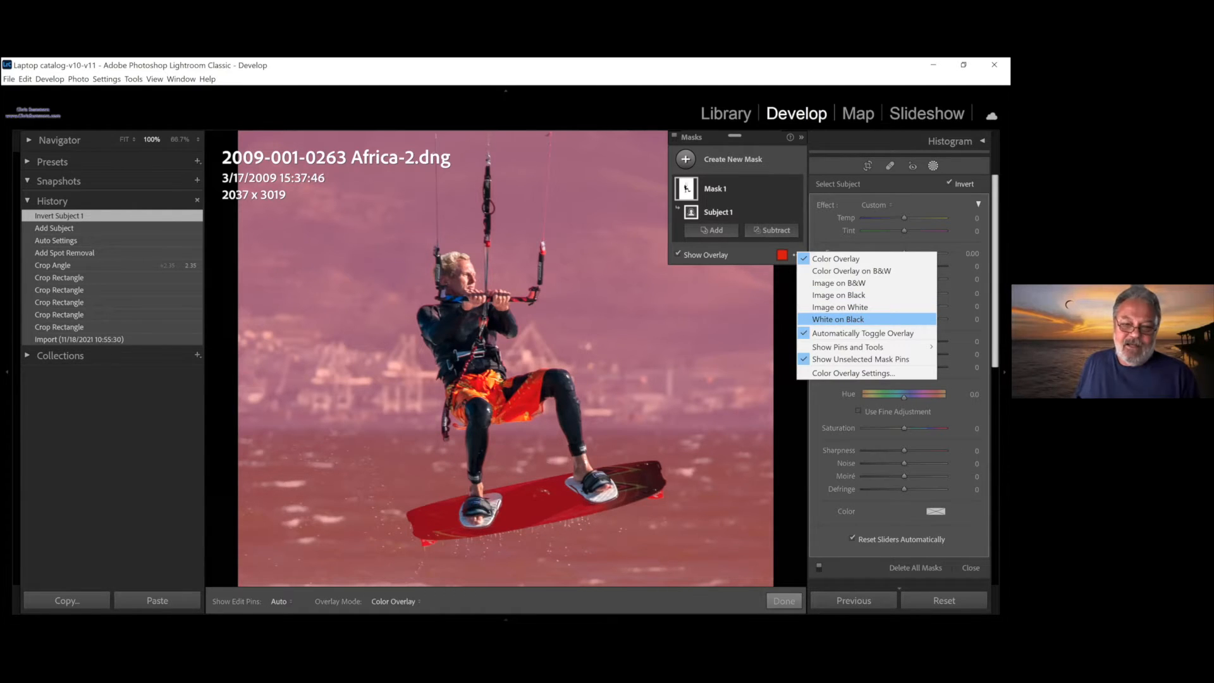
click(837, 319)
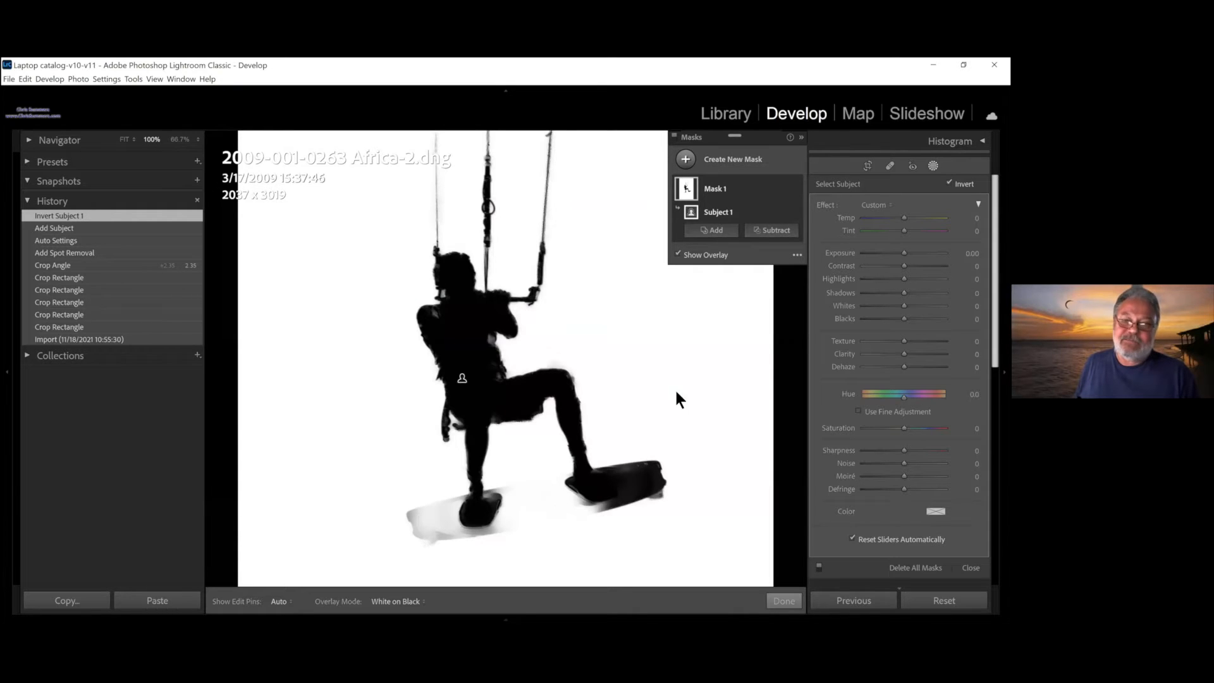
click(799, 255)
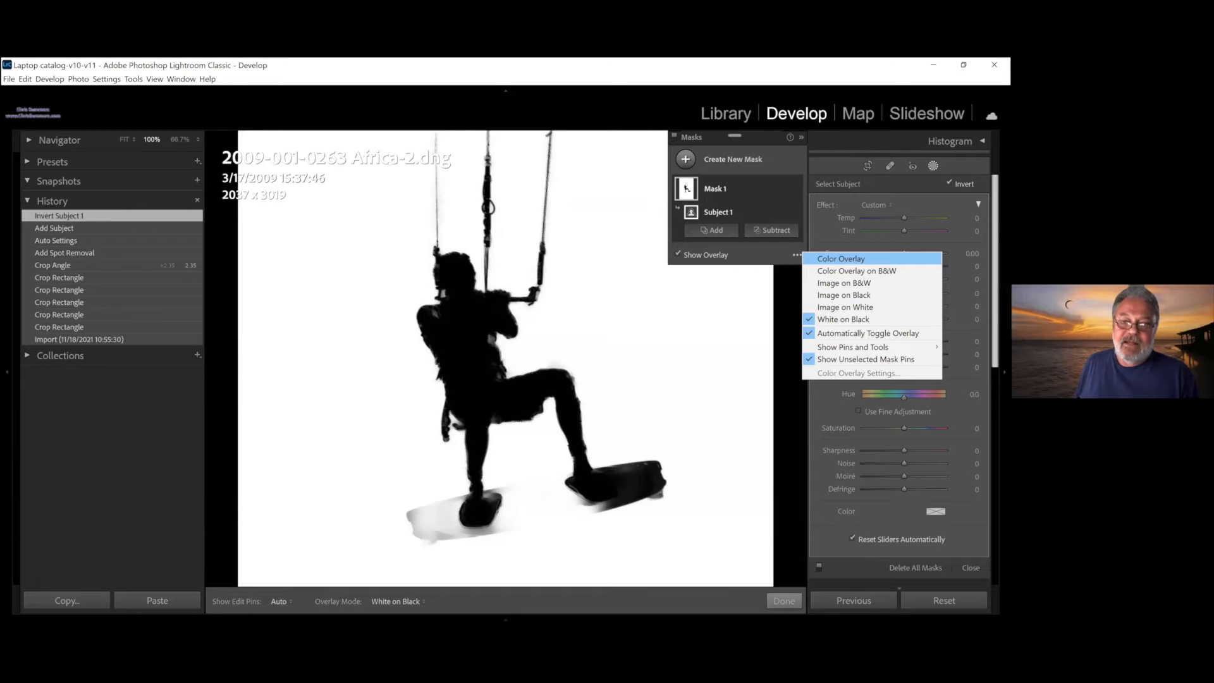
click(841, 258)
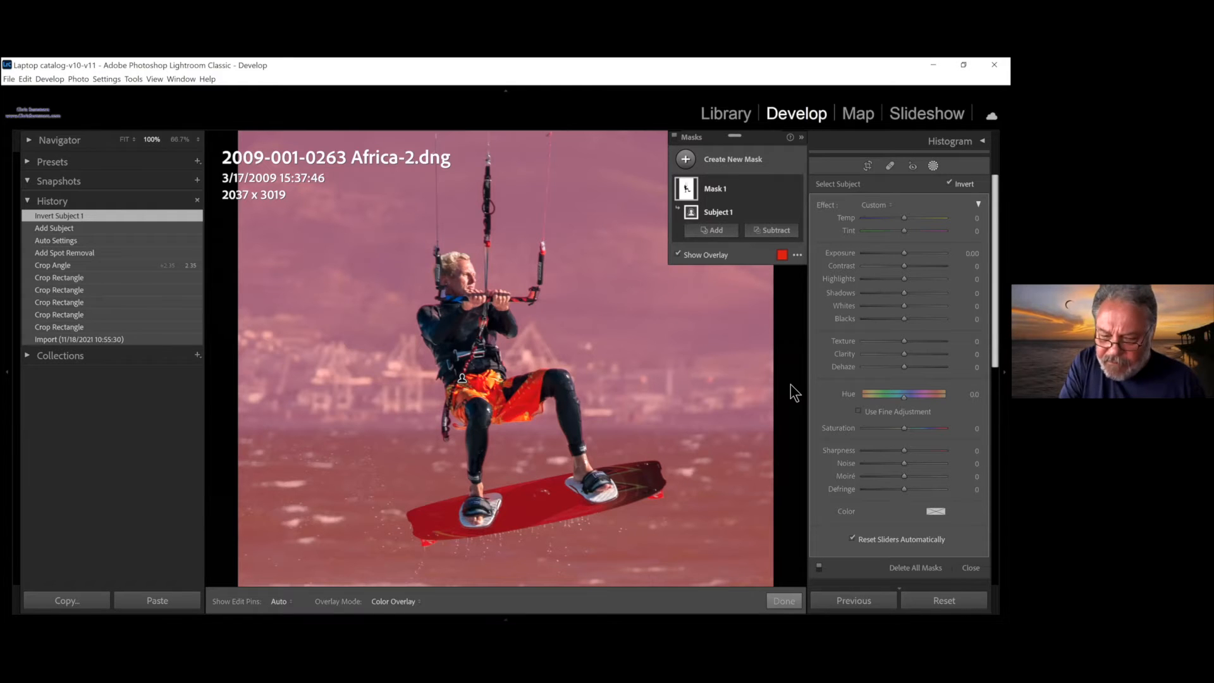
- Subtract a Brush from Mask 1 at size 10 and feather 76, painting over the board's middle section and upper edge
key(z)
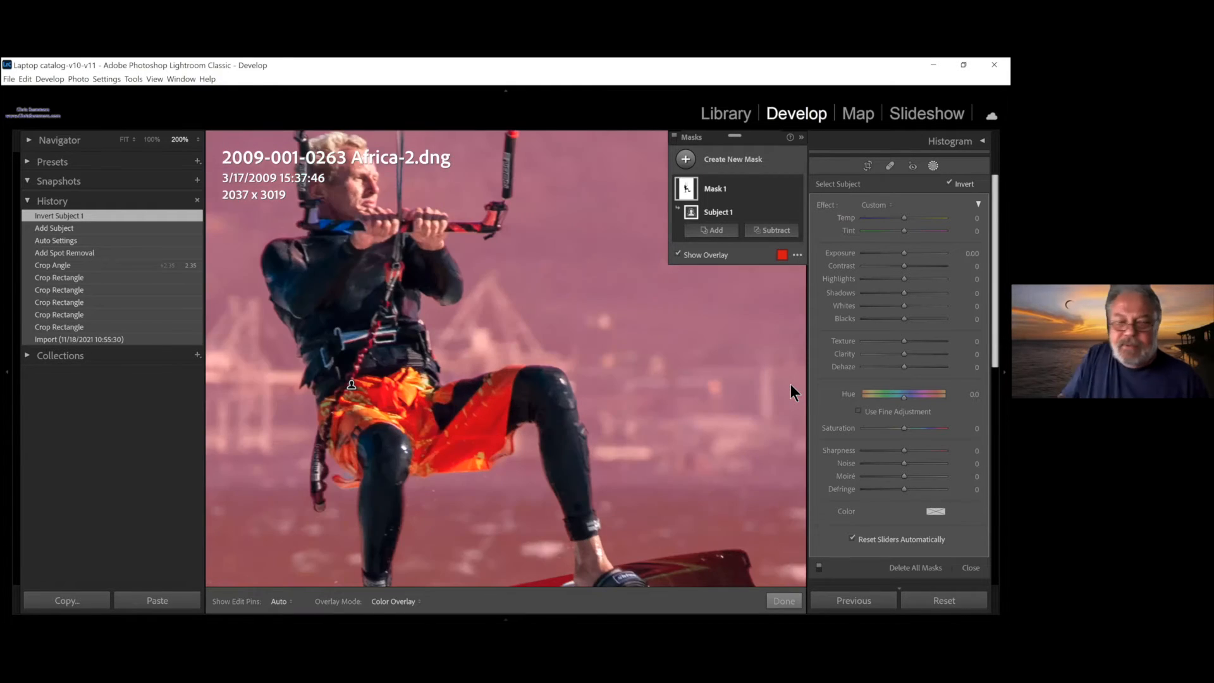
drag(482, 302, 507, 233)
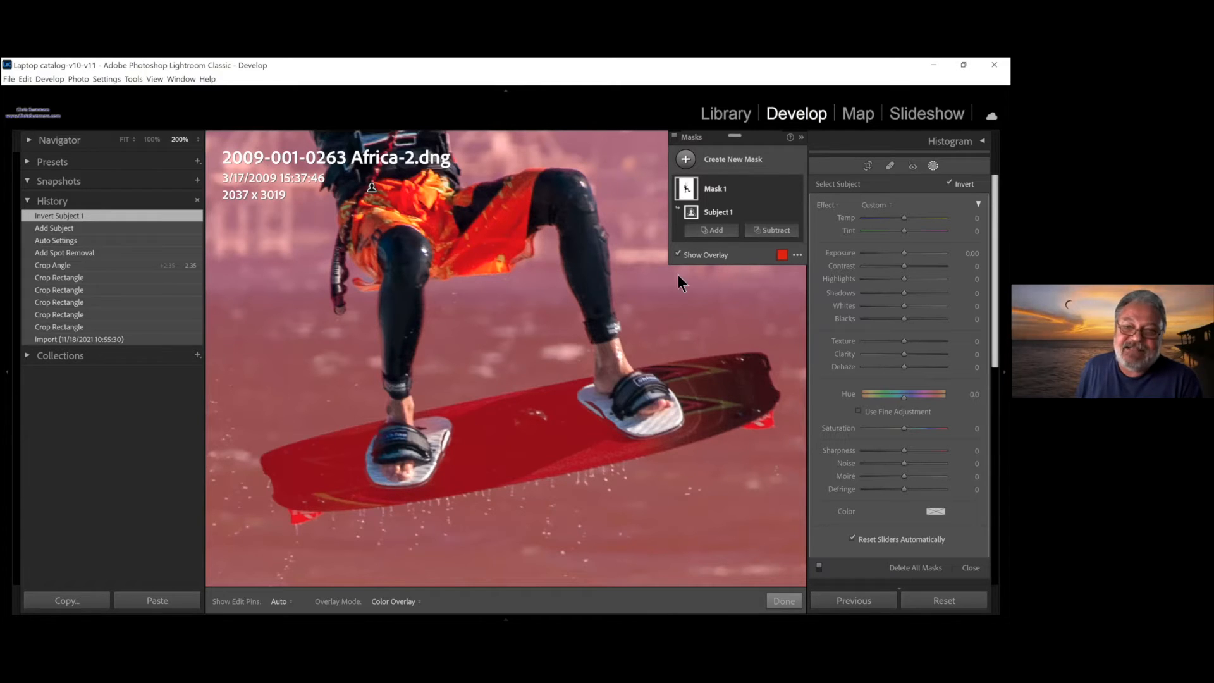
click(771, 229)
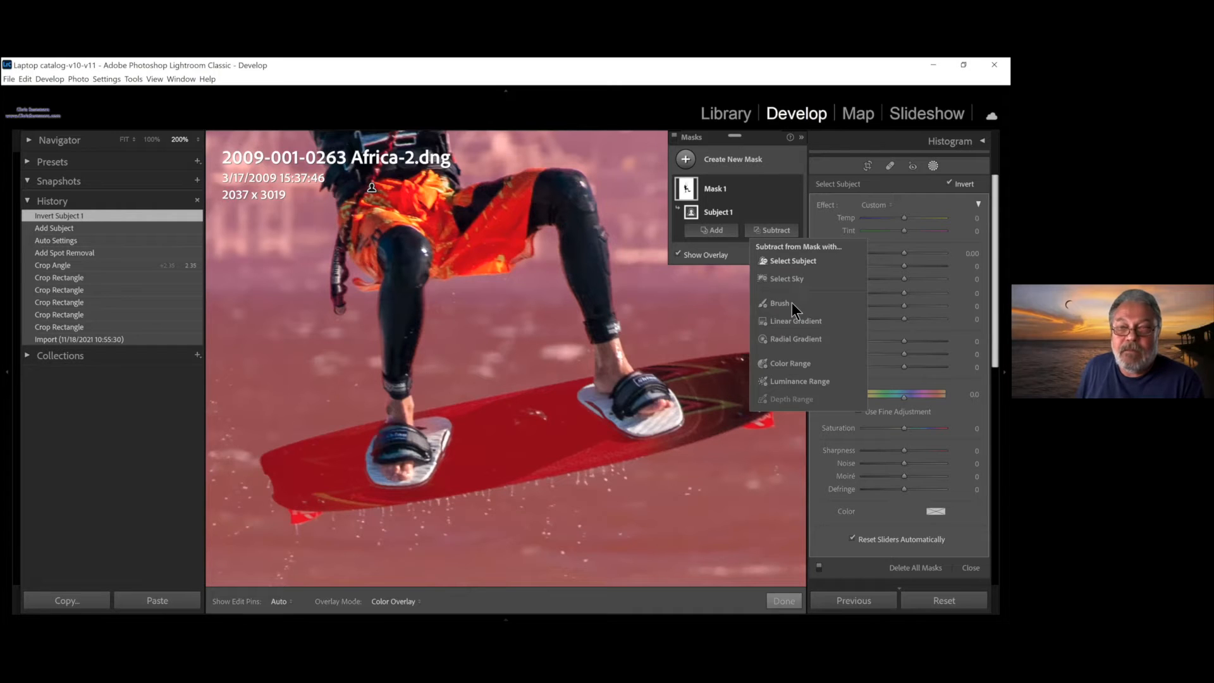
click(784, 304)
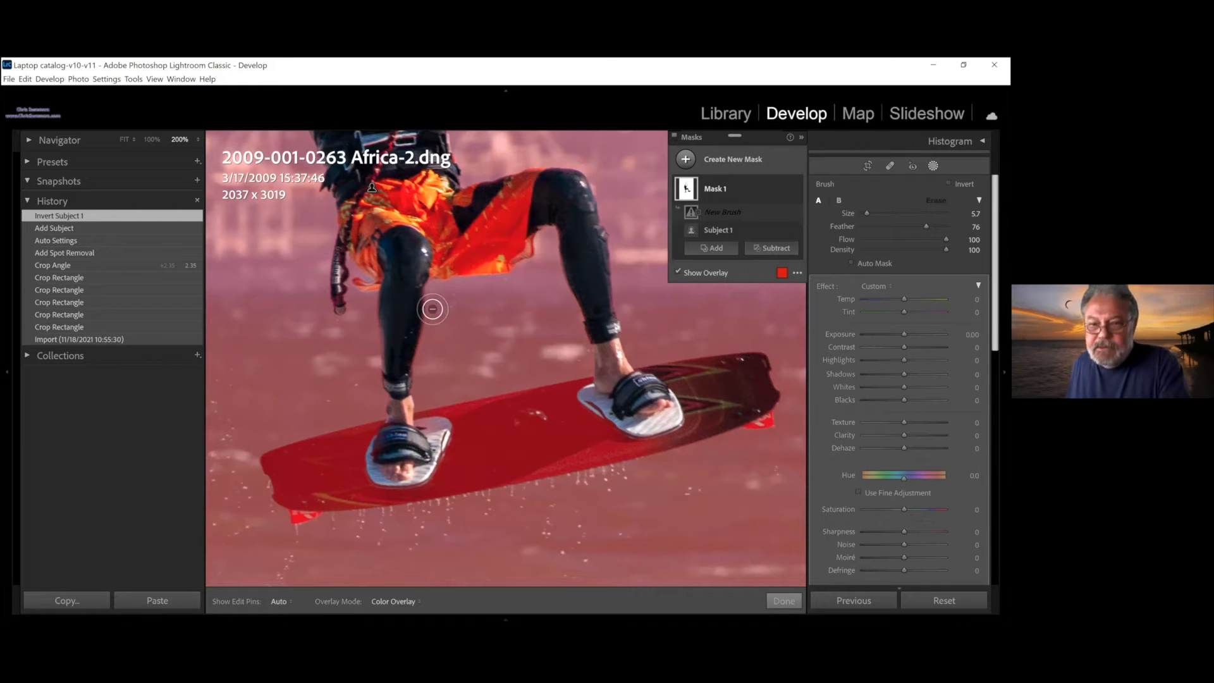
scroll(559, 358, up, 2)
scroll(561, 359, up, 3)
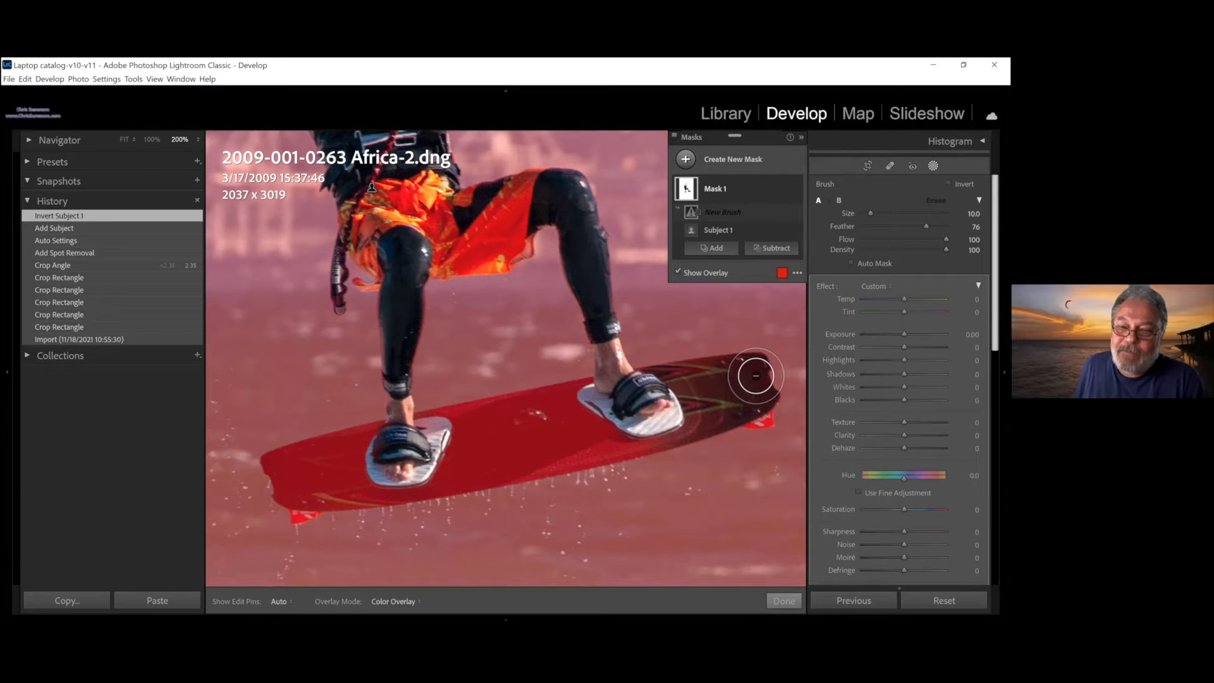
key(h)
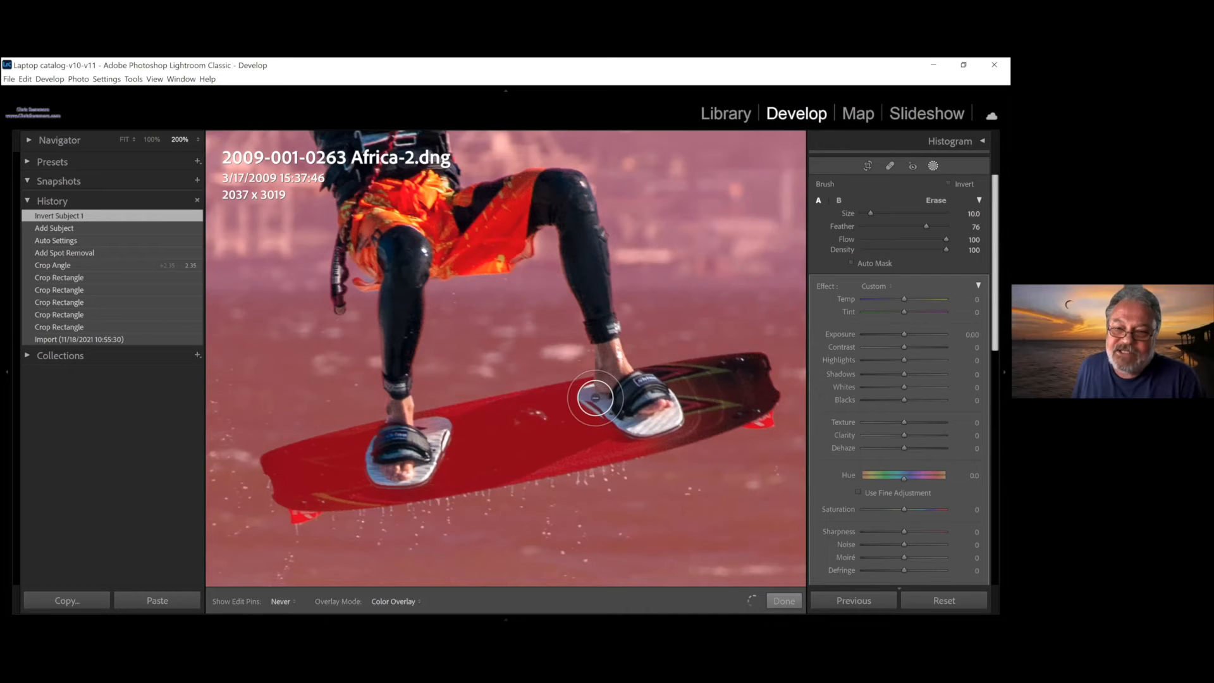
mouse_move(585, 400)
mouse_down()
mouse_move(531, 405)
mouse_move(600, 393)
mouse_move(545, 407)
mouse_up()
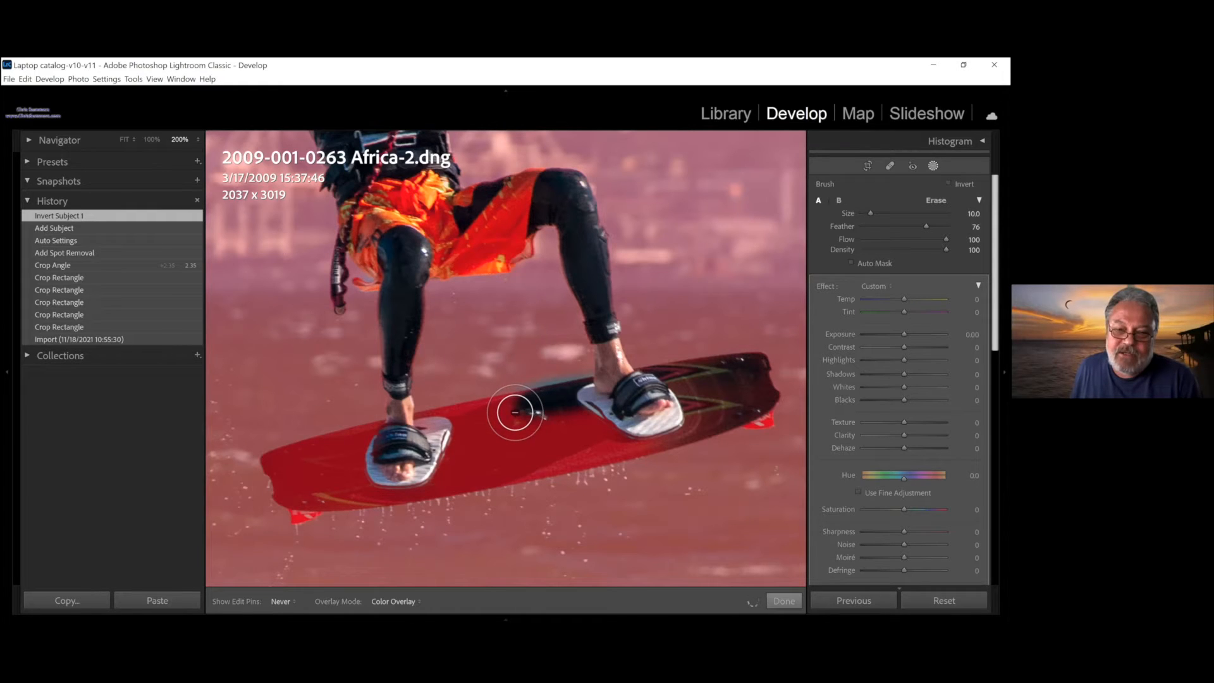
mouse_move(496, 415)
mouse_down()
mouse_move(447, 424)
mouse_move(520, 408)
mouse_move(286, 456)
mouse_move(272, 473)
mouse_move(408, 430)
mouse_move(478, 428)
mouse_move(385, 447)
mouse_move(534, 436)
mouse_move(613, 408)
mouse_move(506, 437)
mouse_move(636, 416)
mouse_move(566, 426)
mouse_move(605, 430)
mouse_move(591, 437)
mouse_move(466, 452)
mouse_move(660, 423)
mouse_move(590, 449)
mouse_move(675, 435)
mouse_move(433, 482)
mouse_up()
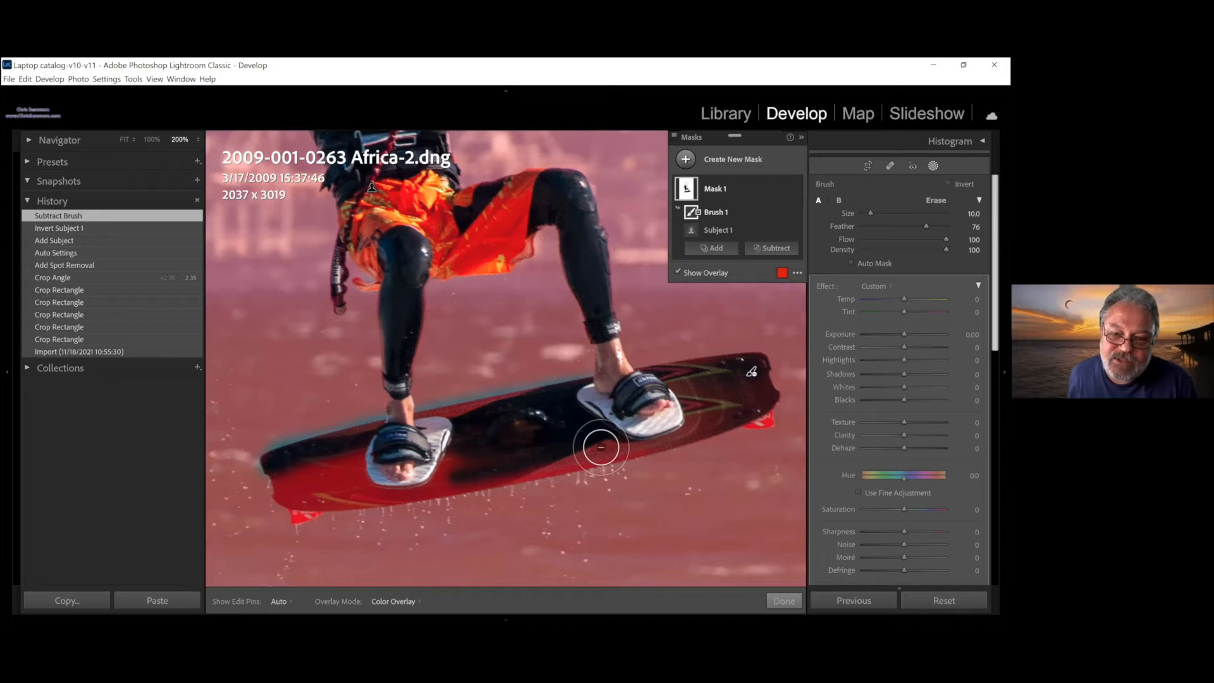
- Brush the rear end of the board, around and behind the back foot, out of the mask
key(h)
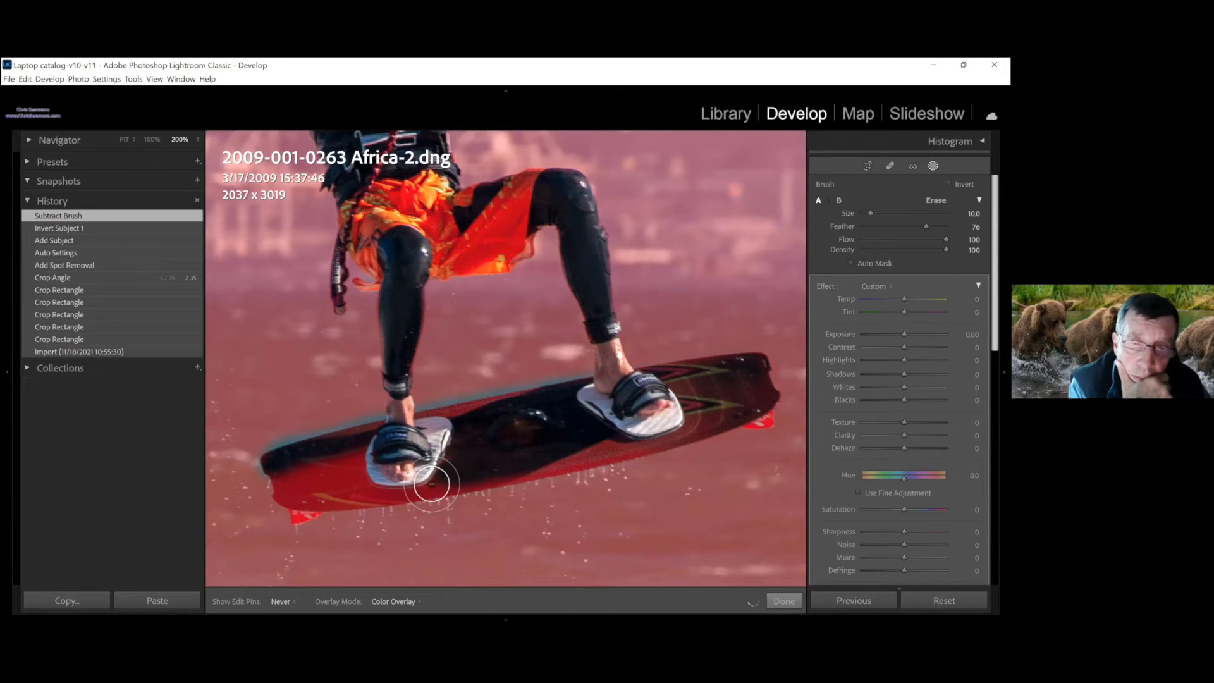
mouse_move(372, 491)
mouse_down()
mouse_move(353, 464)
mouse_move(372, 449)
mouse_up()
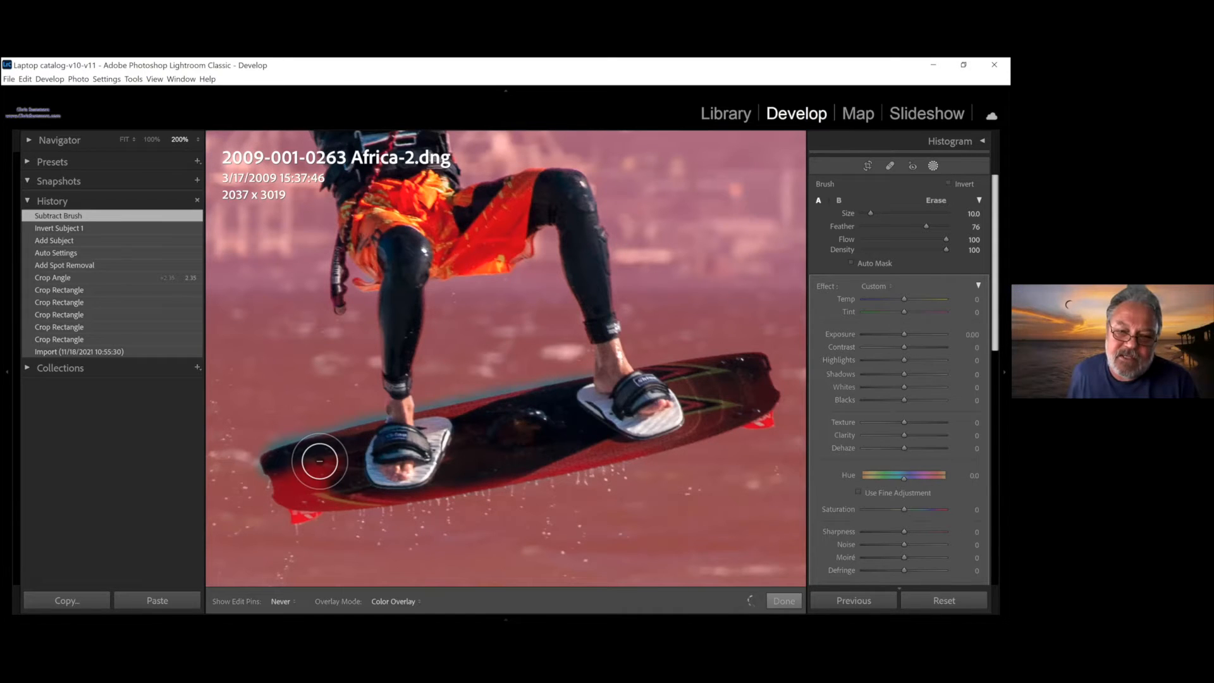
mouse_move(291, 482)
mouse_down()
mouse_move(334, 485)
mouse_move(273, 493)
mouse_move(319, 498)
mouse_up()
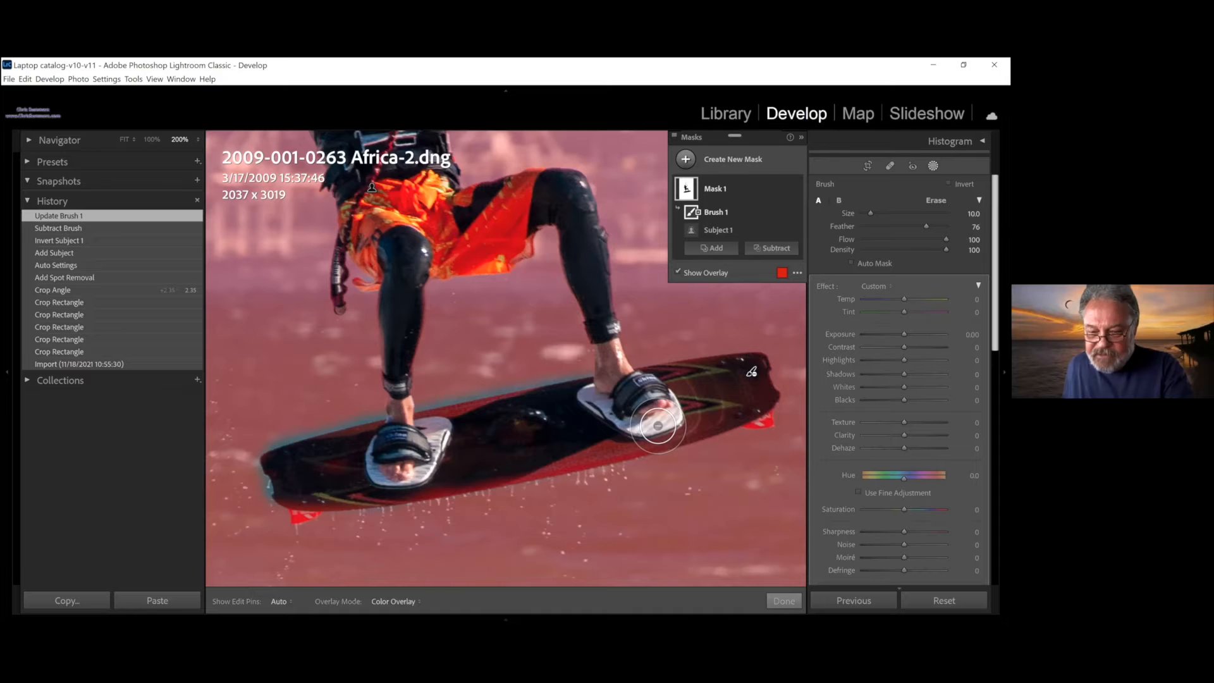
- Reduce the brush size to 3 and subtract the board's red fins and lower edge from the mask
scroll(658, 426, down, 6)
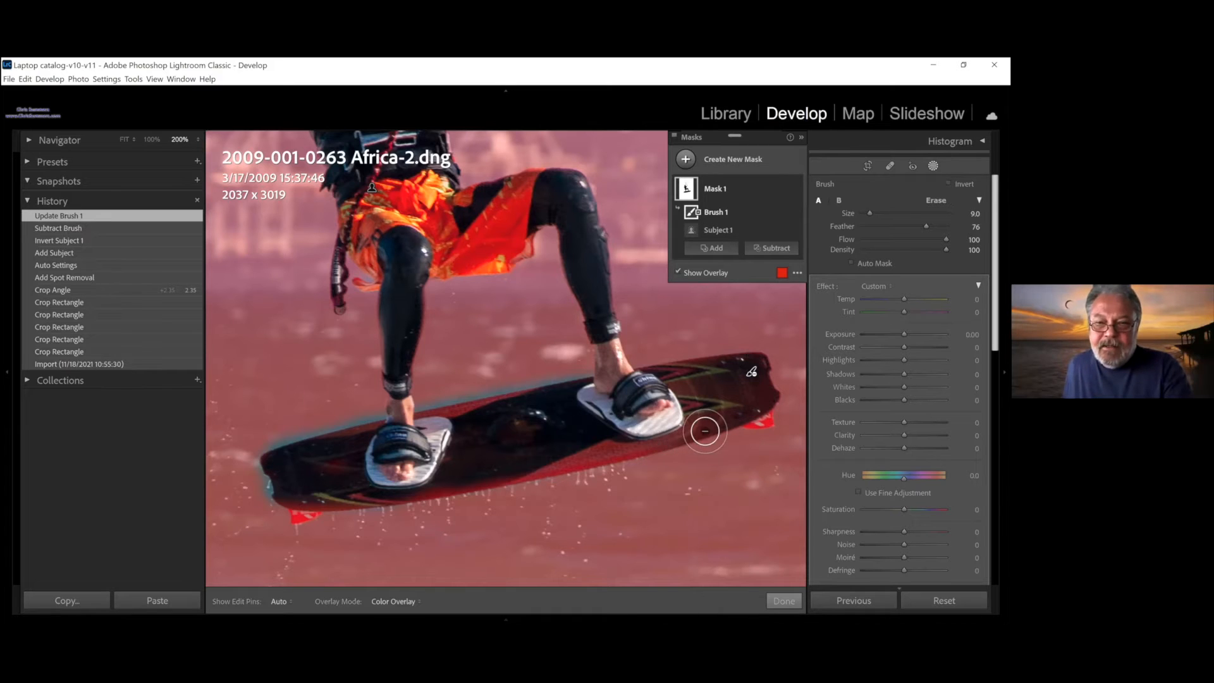
scroll(777, 415, down, 1)
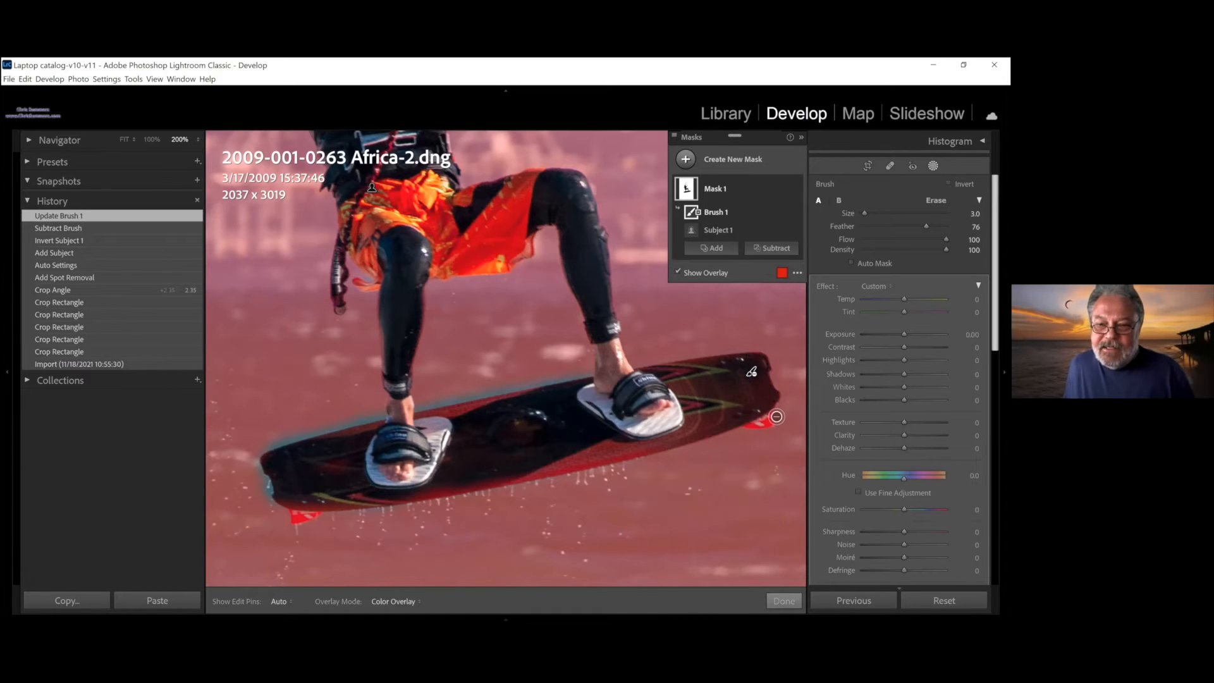
mouse_move(773, 417)
mouse_down()
mouse_move(755, 425)
mouse_move(766, 422)
mouse_up()
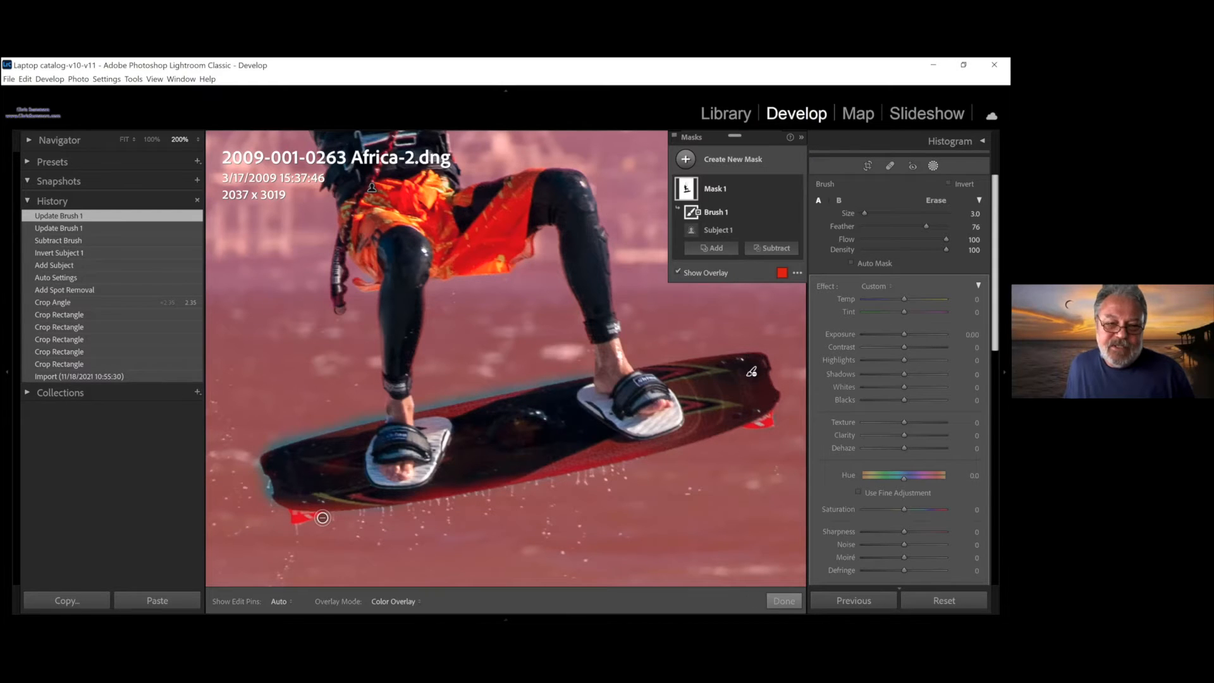
mouse_move(322, 518)
mouse_down()
mouse_move(283, 508)
mouse_move(320, 510)
mouse_move(297, 514)
mouse_move(311, 521)
mouse_move(308, 510)
mouse_move(448, 489)
mouse_move(413, 498)
mouse_move(434, 497)
mouse_move(522, 464)
mouse_move(469, 484)
mouse_move(580, 460)
mouse_move(478, 454)
mouse_move(532, 442)
mouse_move(728, 468)
mouse_move(671, 463)
mouse_up()
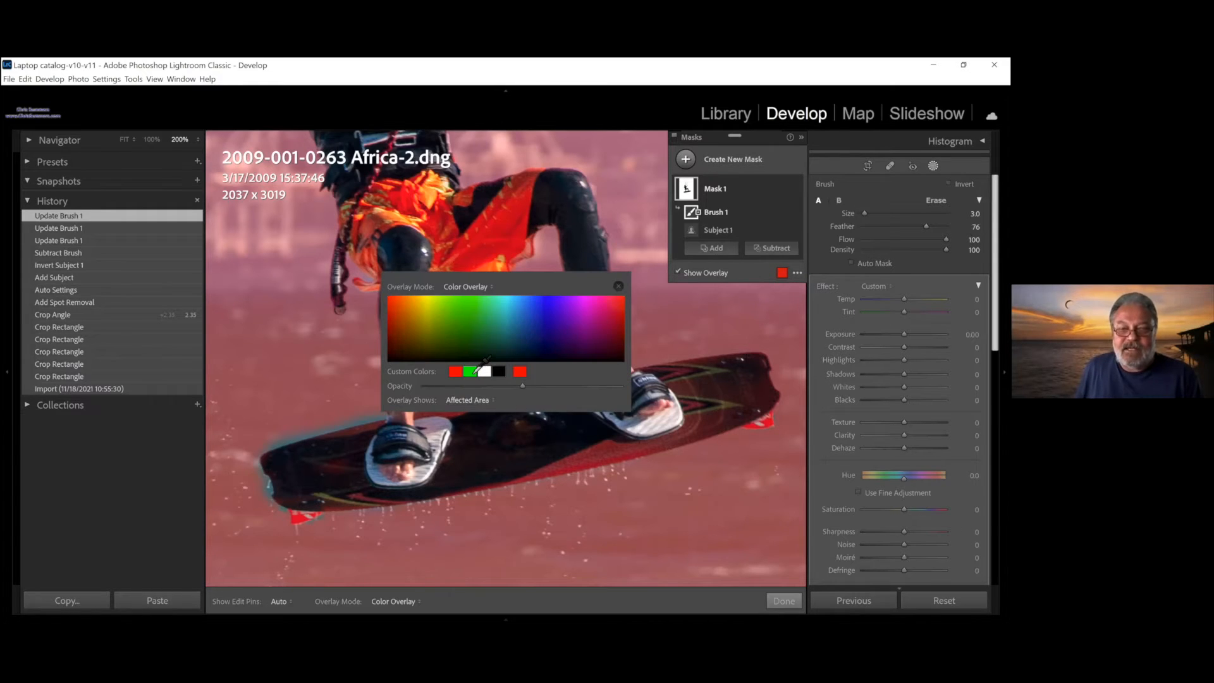
- Change the mask overlay color to green and brush a little more of the board's lower edge out of the mask
click(471, 375)
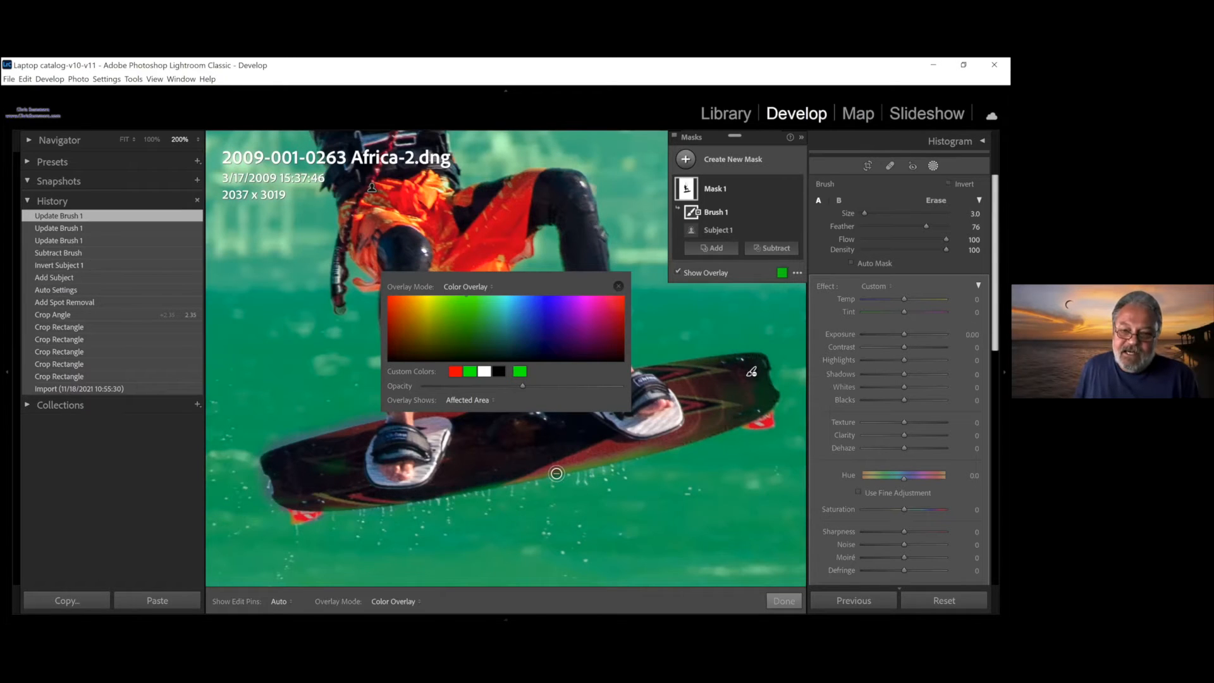
key(h)
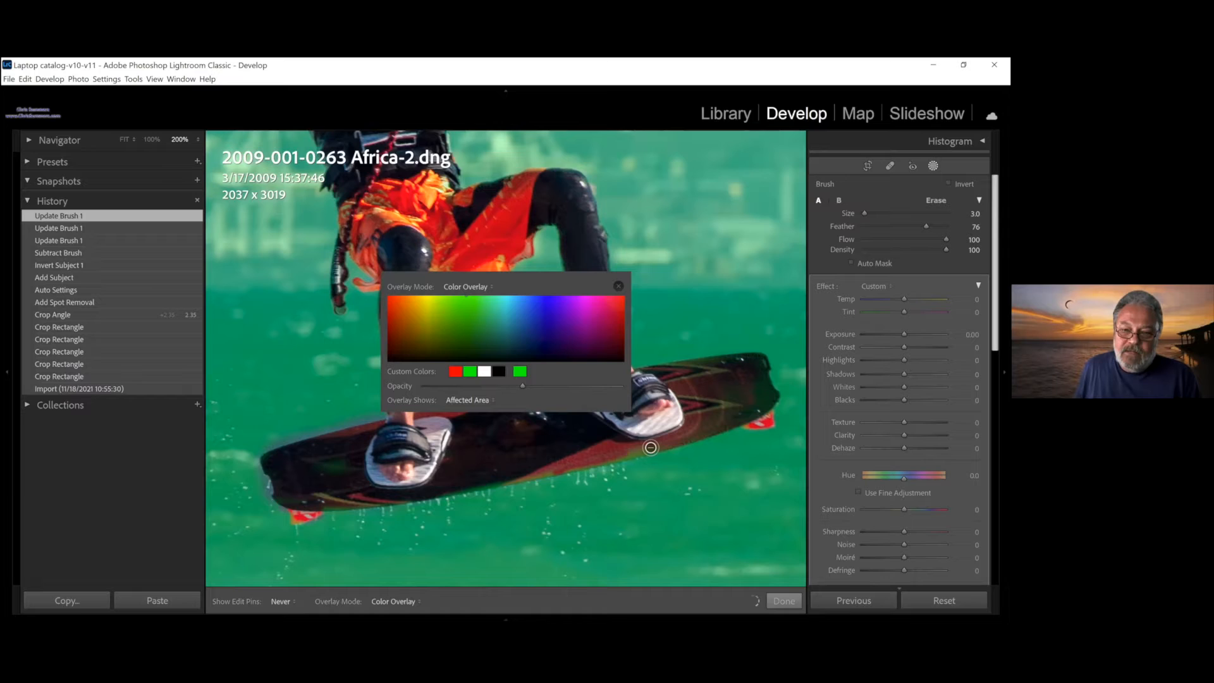
key(h)
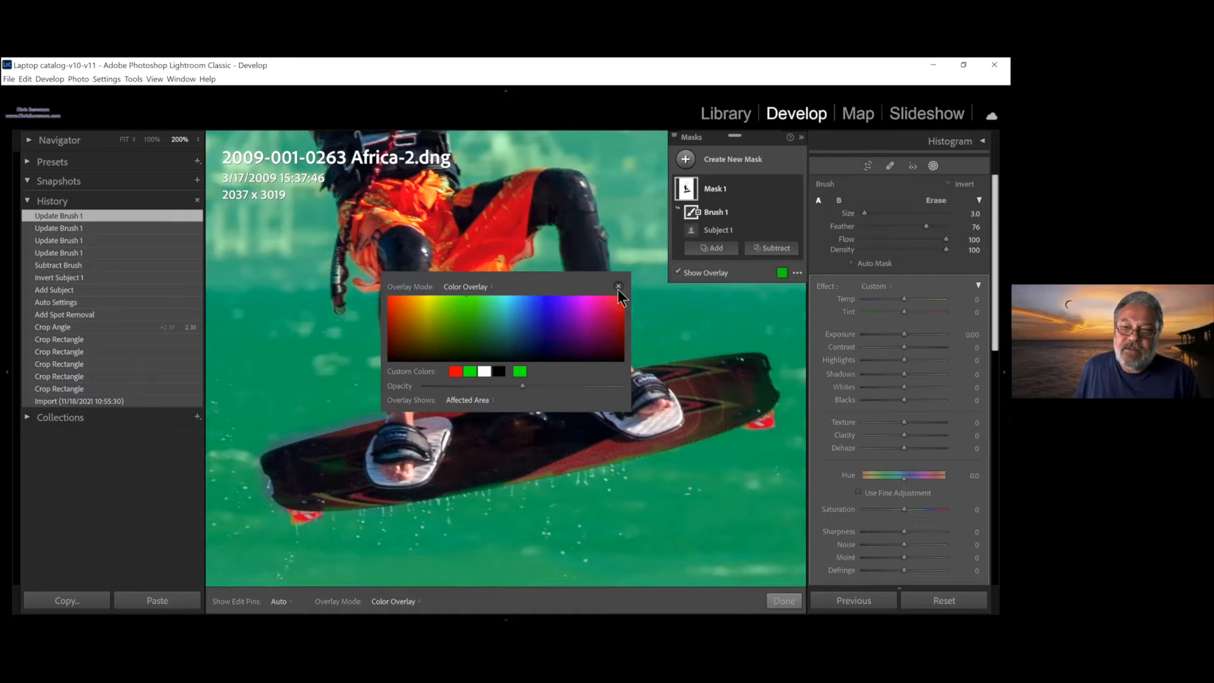
click(617, 286)
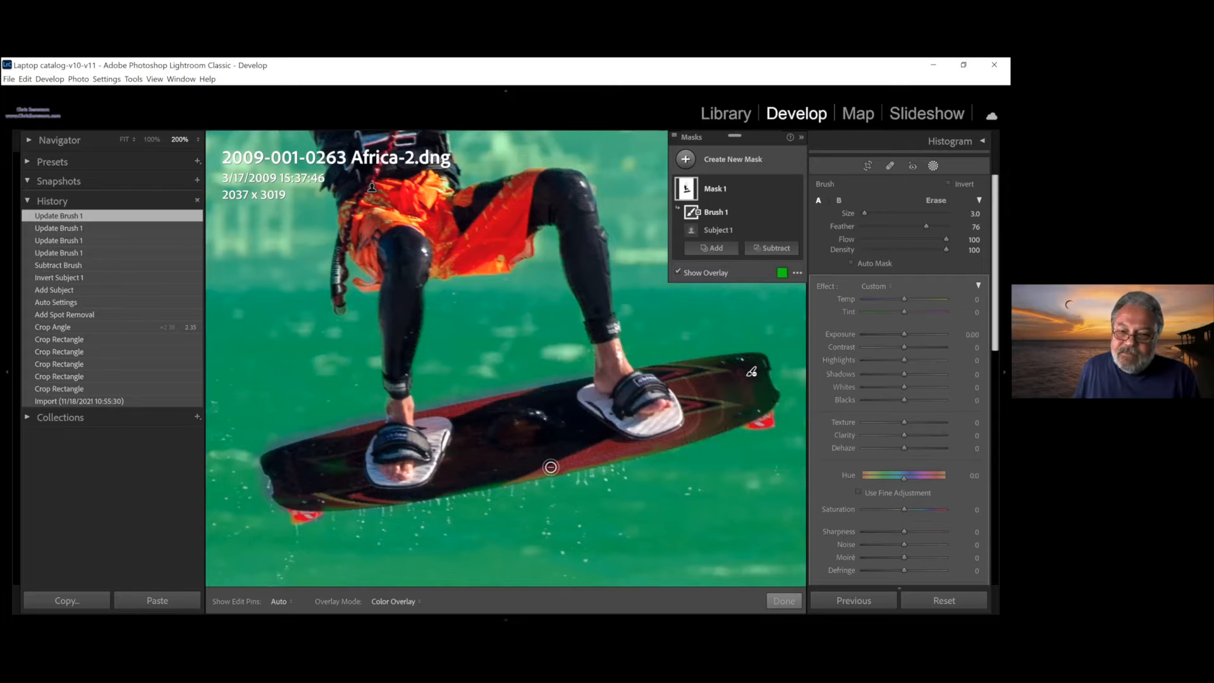
- Subtract the remaining strip along the board's lower edge from the mask with the size 3 brush, and hide the mask overlay
key(h)
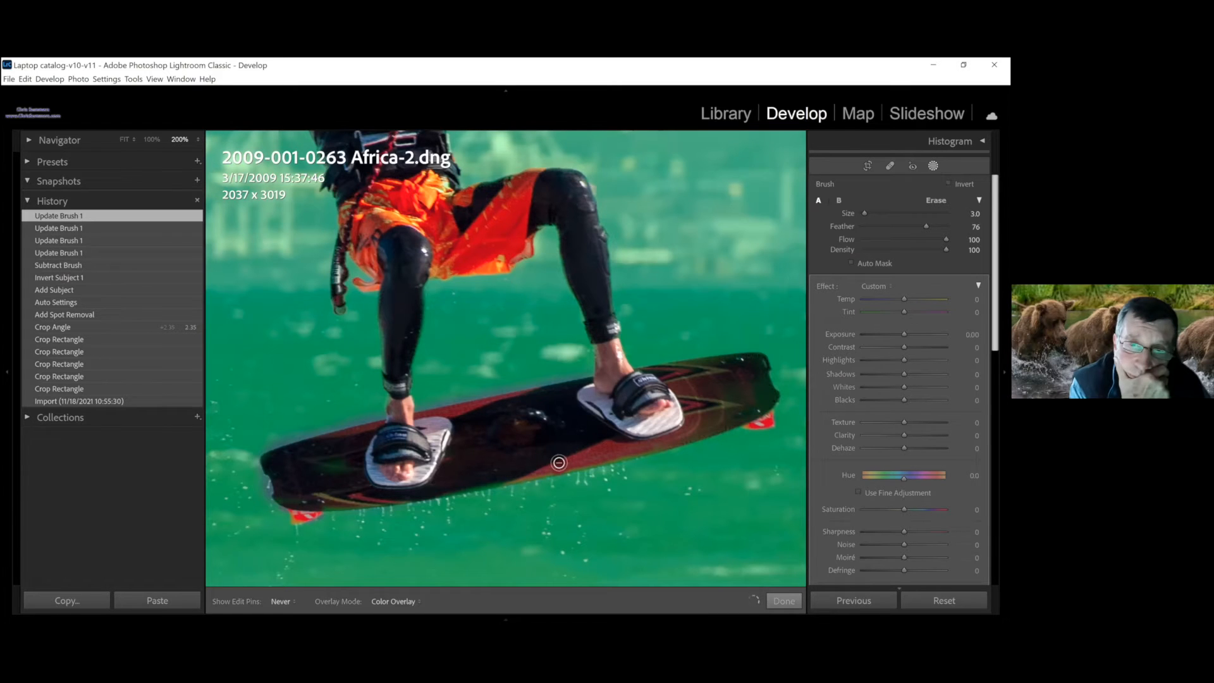
drag(498, 475, 367, 425)
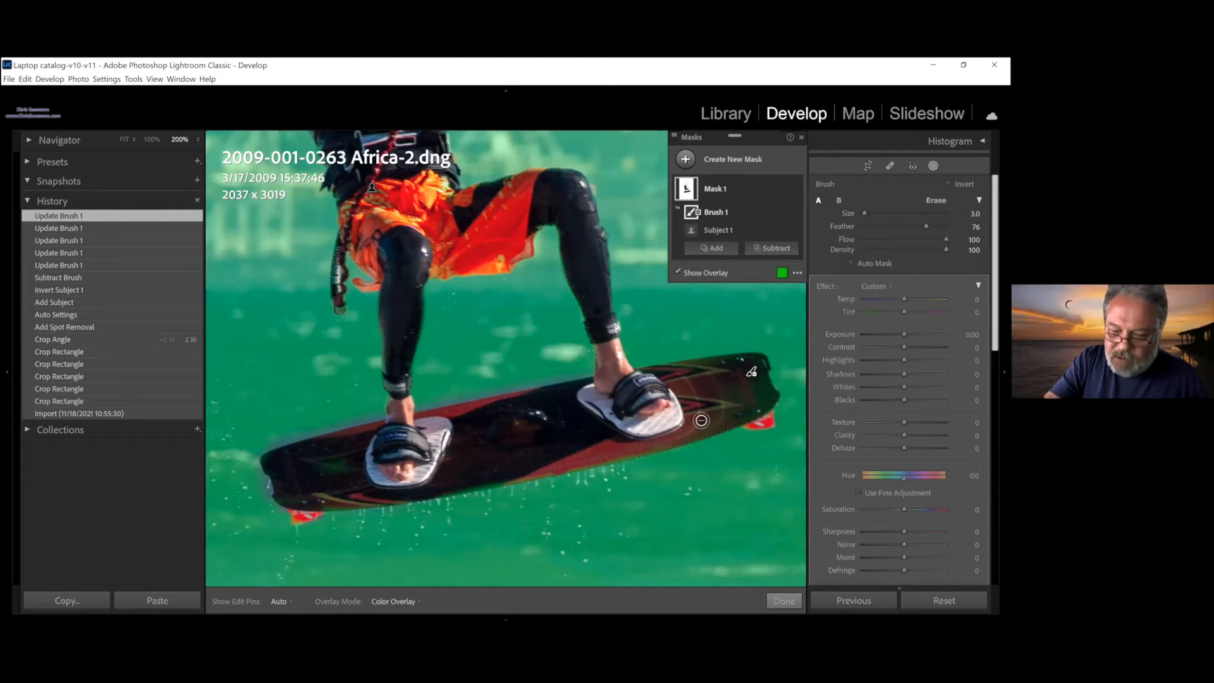
key(ctrl+minus)
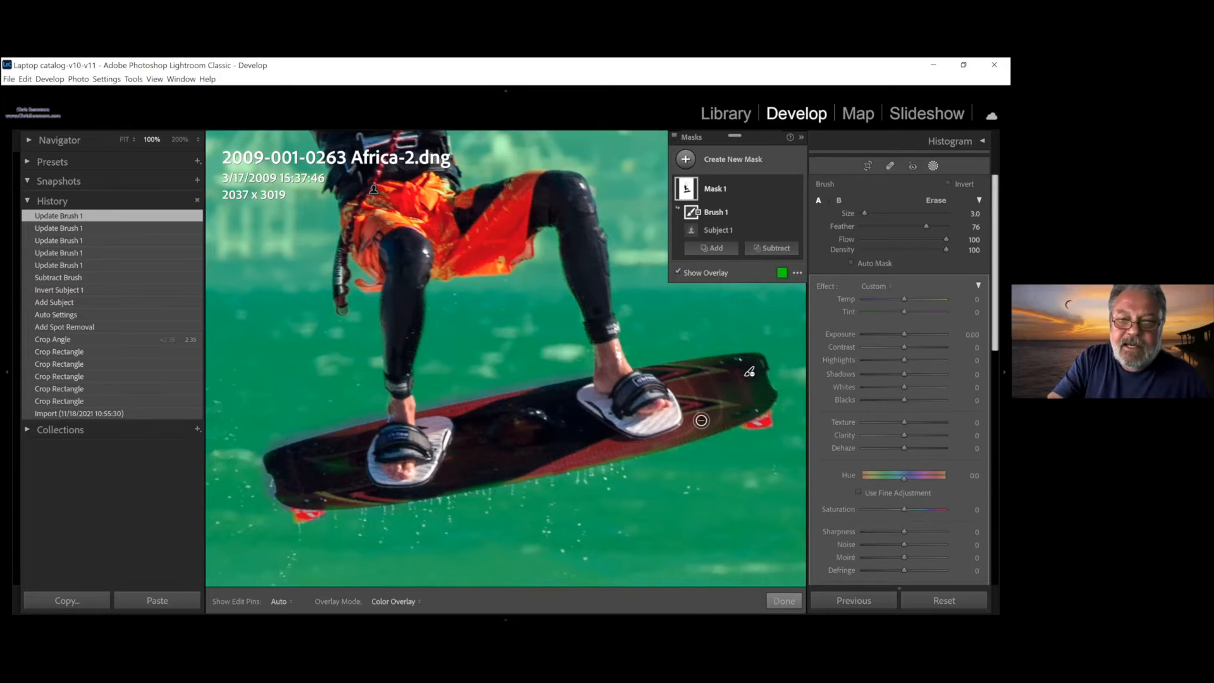
key(ctrl+minus)
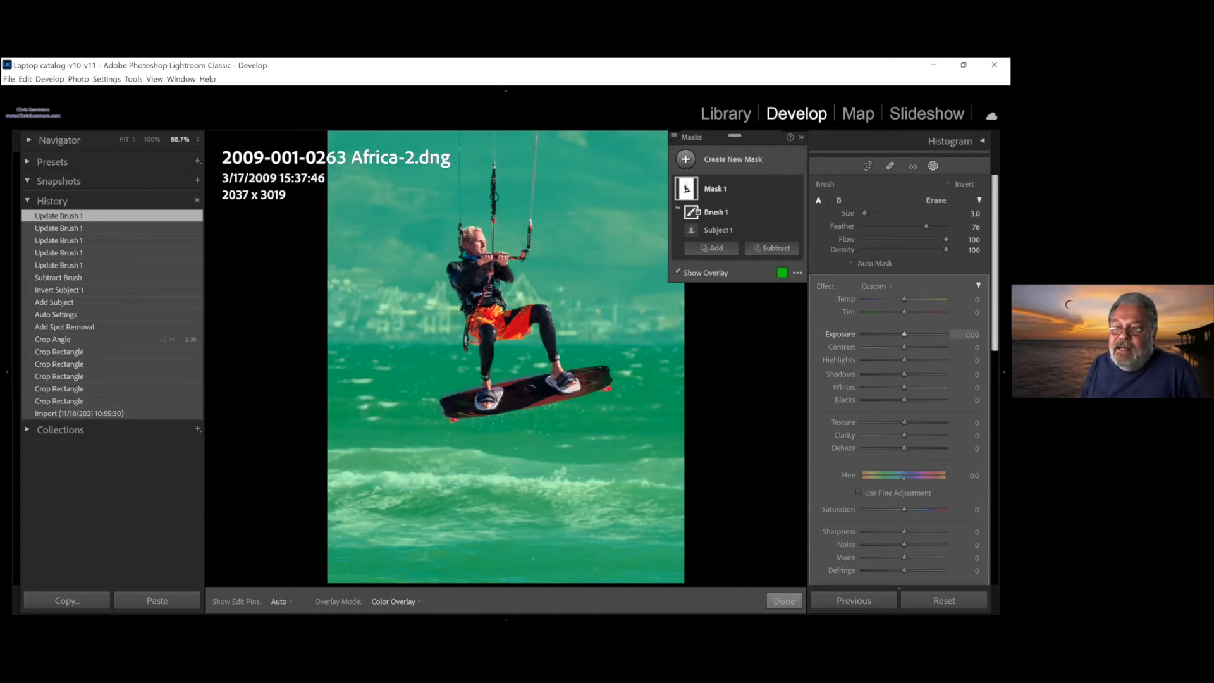
key(o)
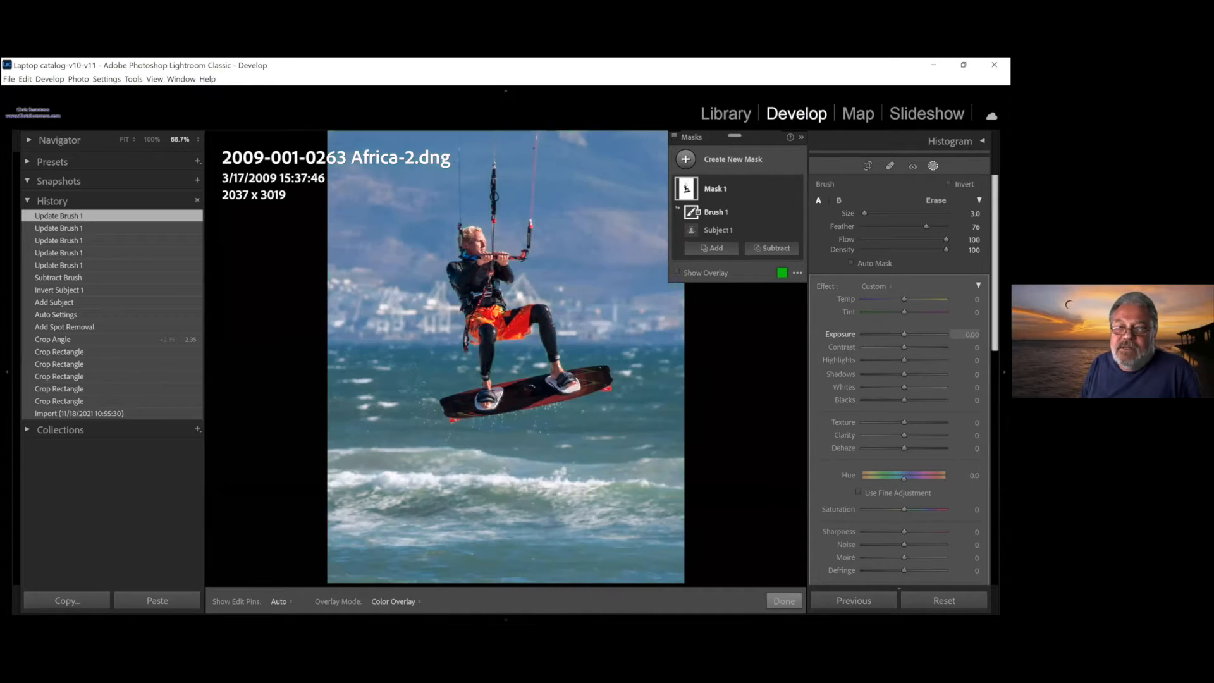
- Set the background mask's Exposure to -0.08, Dehaze to 24, Clarity to 25 and Highlights to -11
drag(904, 333, 903, 334)
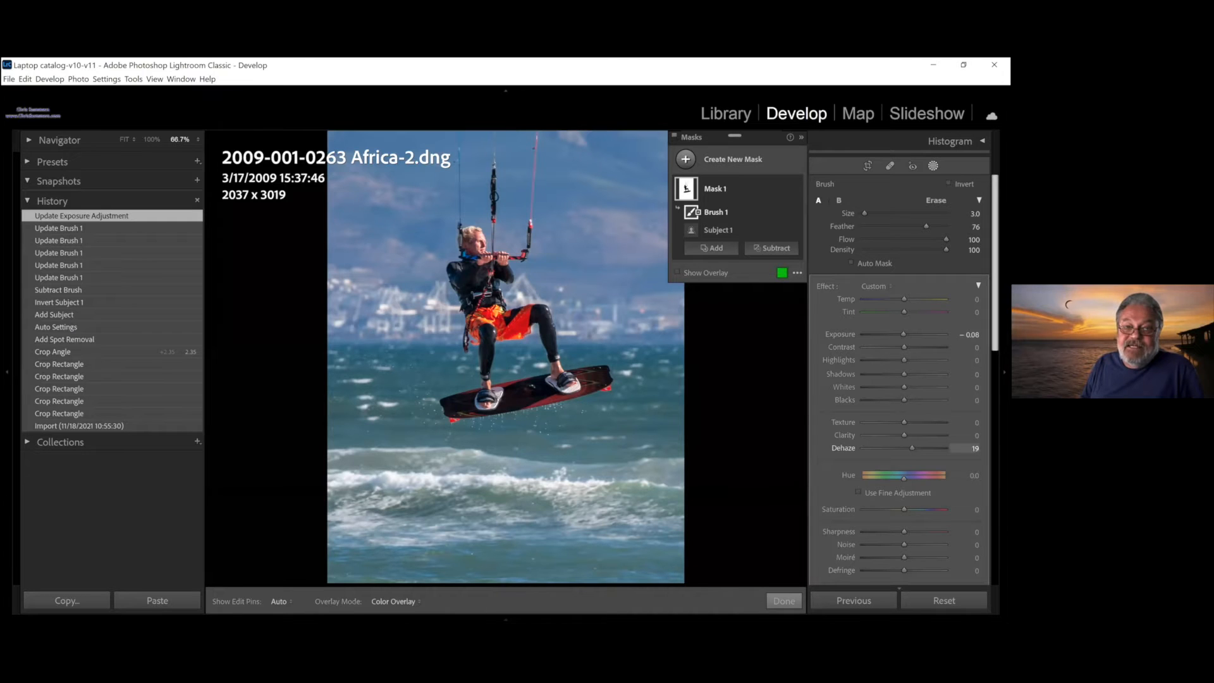
drag(926, 448, 912, 447)
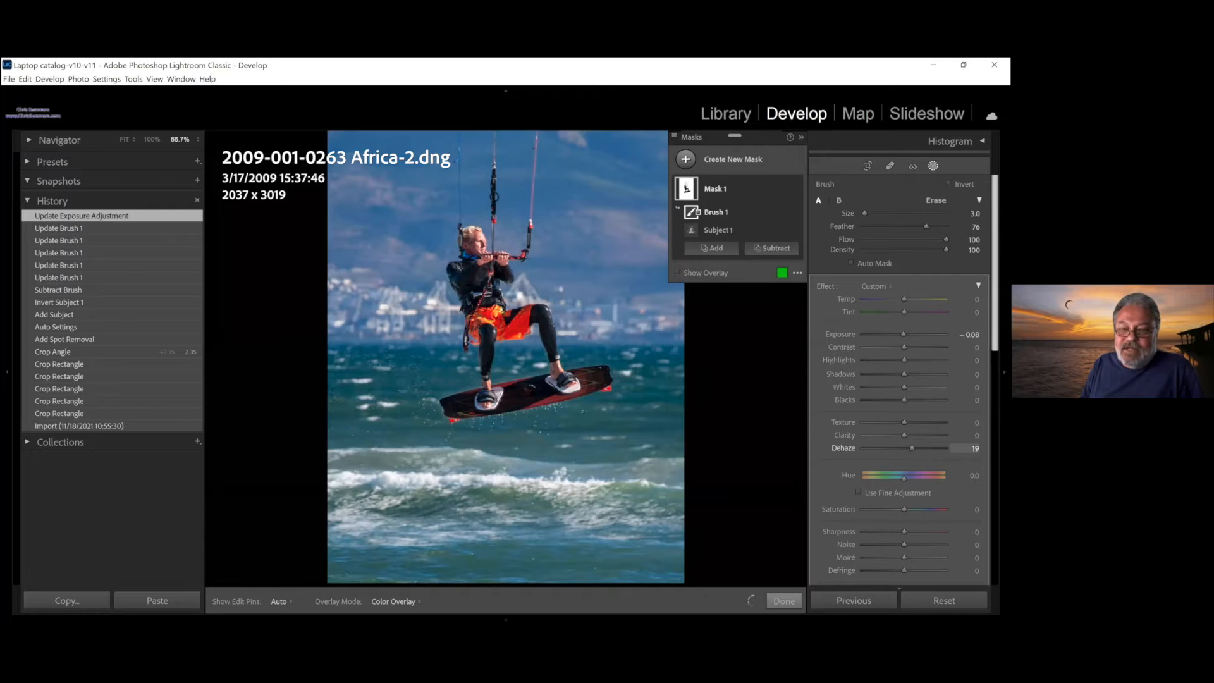
drag(912, 448, 913, 448)
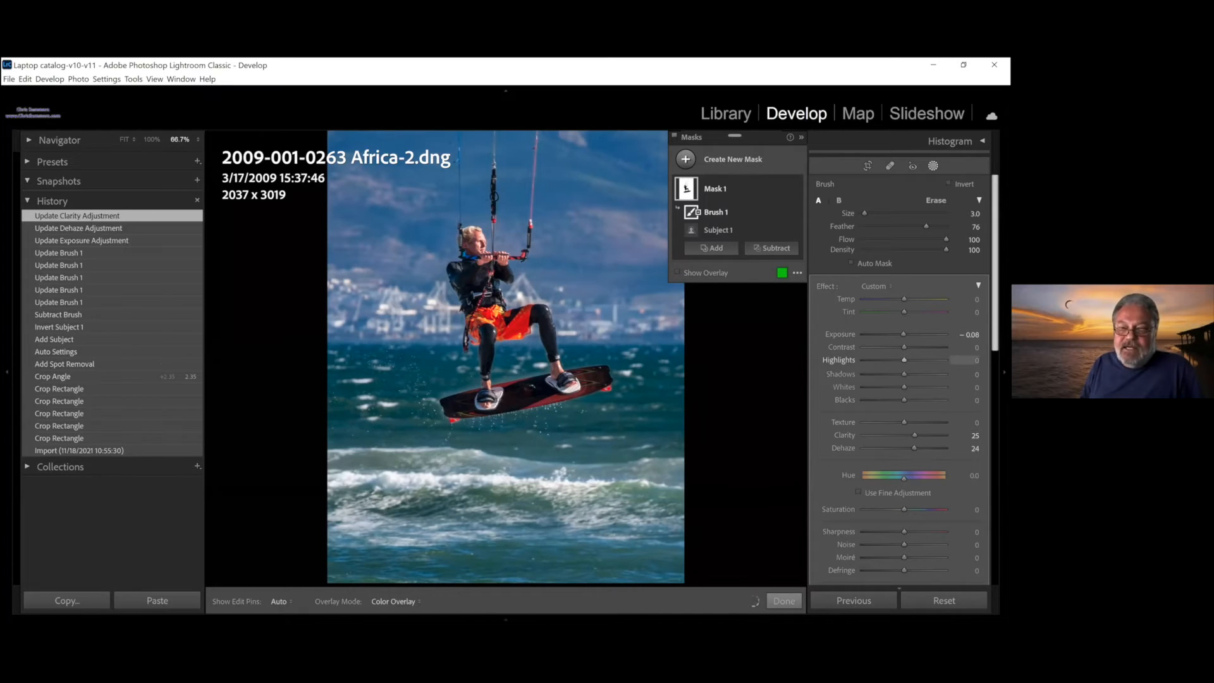
text(-11)
key(Return)
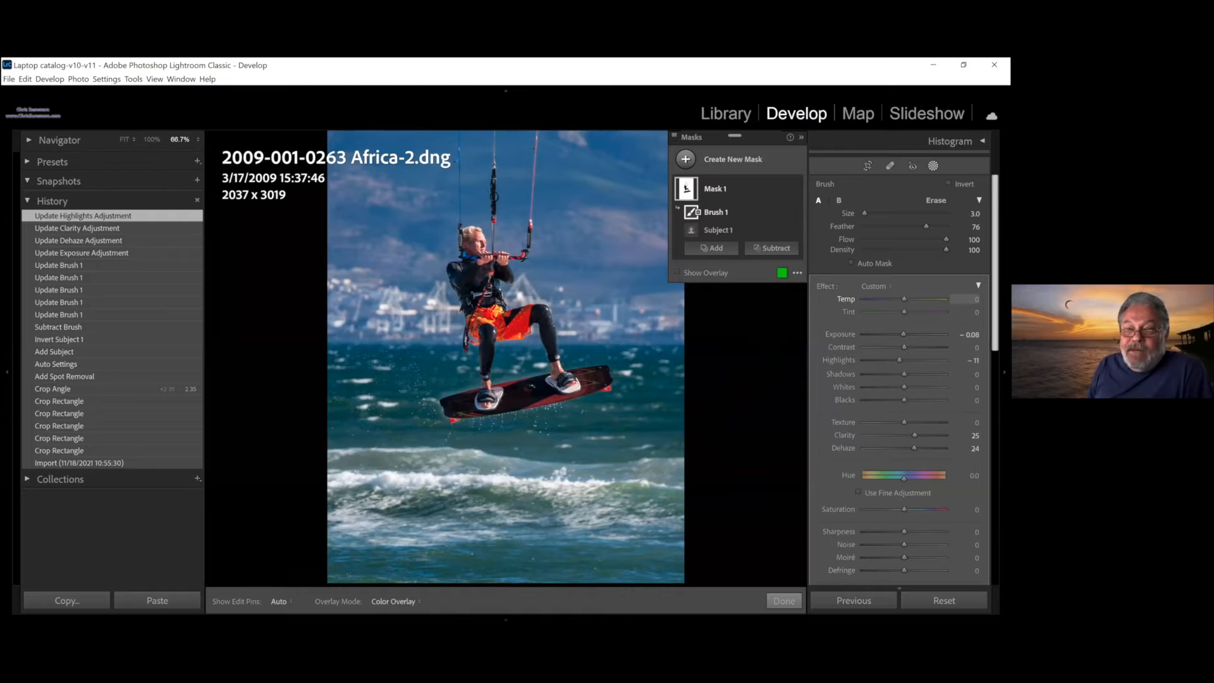
- Warm the background mask with Temp 24 and set its Dehaze to 37, trying a darker Exposure before restoring it to -0.08
drag(909, 299, 912, 298)
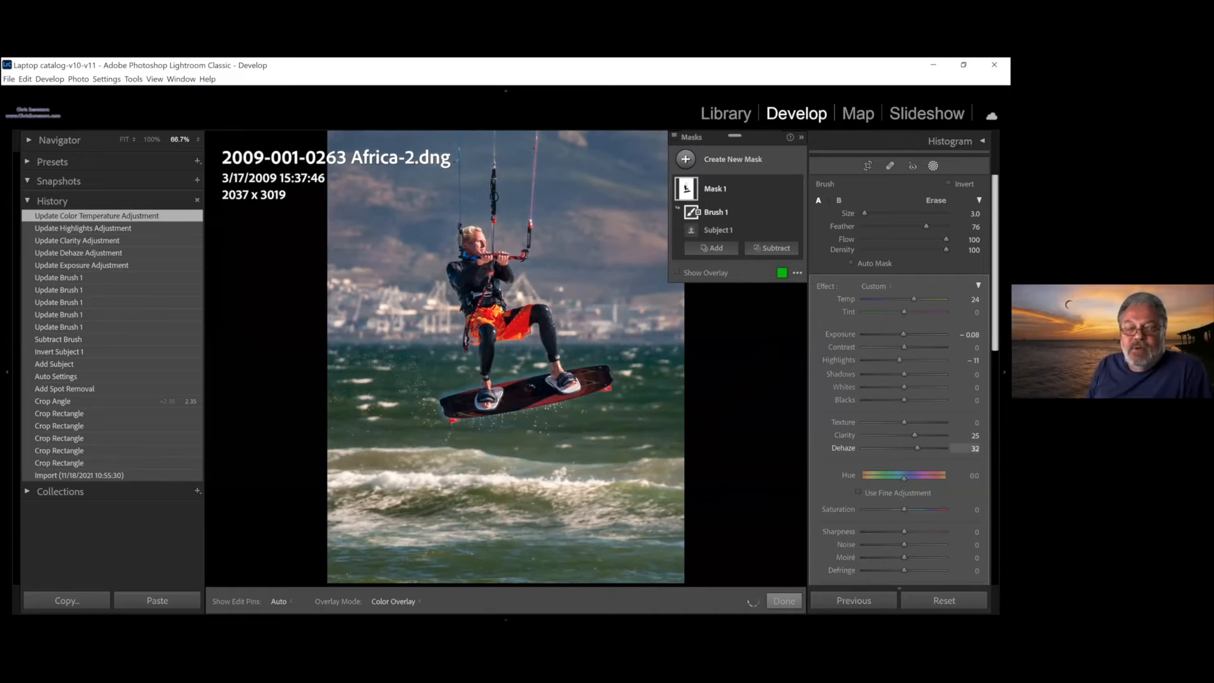
drag(917, 448, 920, 447)
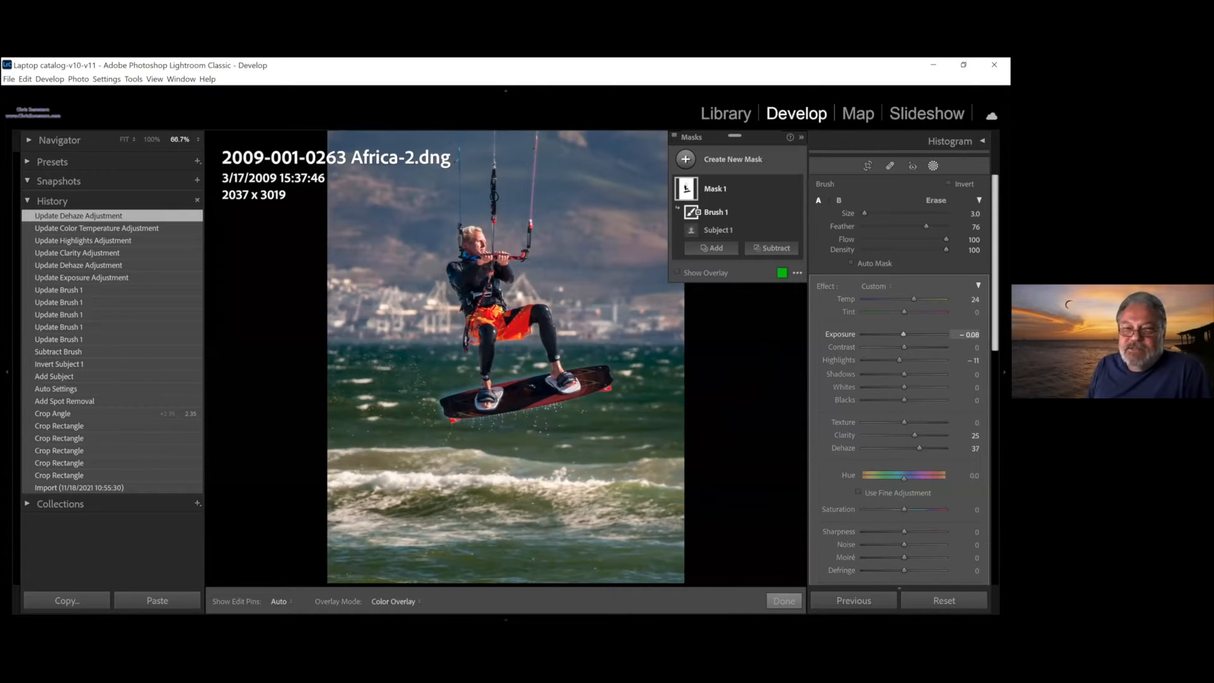
drag(905, 334, 901, 334)
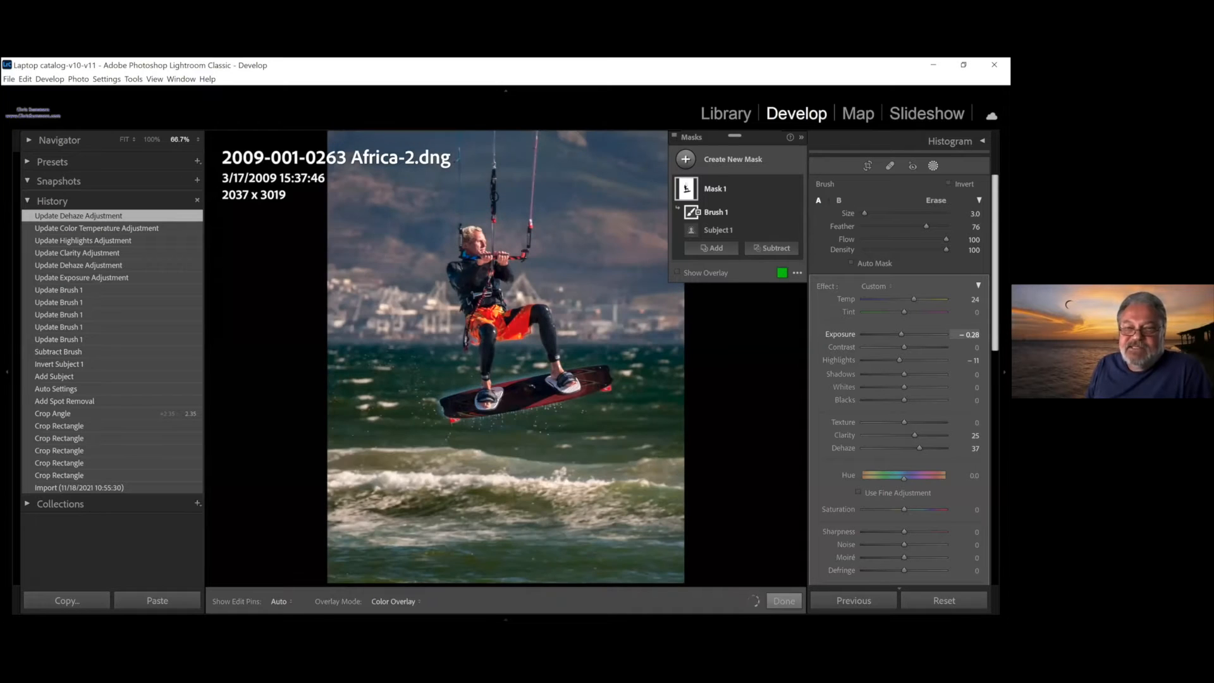
drag(901, 334, 902, 334)
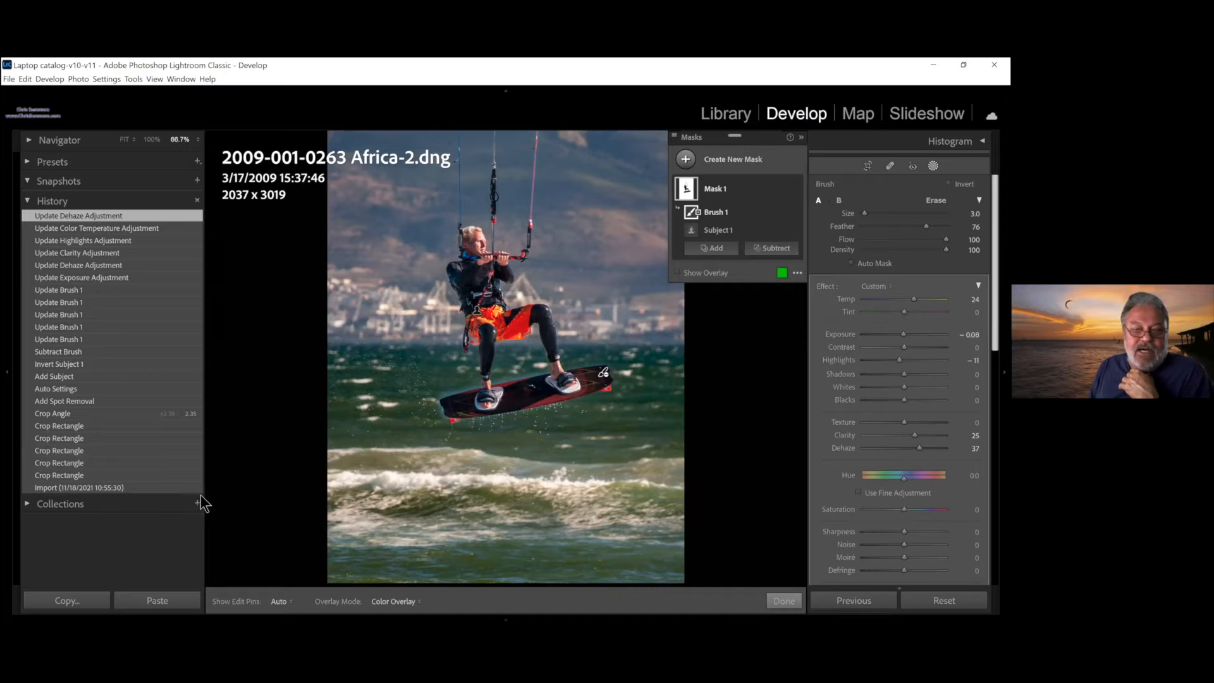
- Compare the kiteboarder photo's originally imported state with its latest edited state using the edit history
click(147, 487)
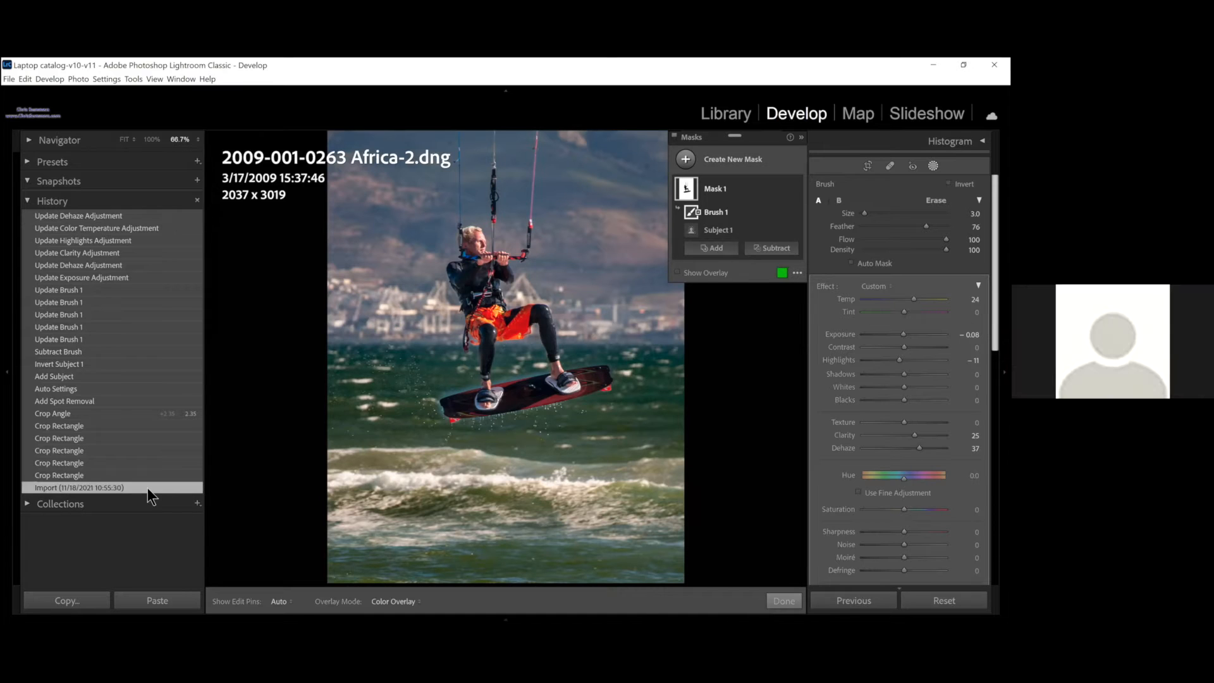
click(415, 508)
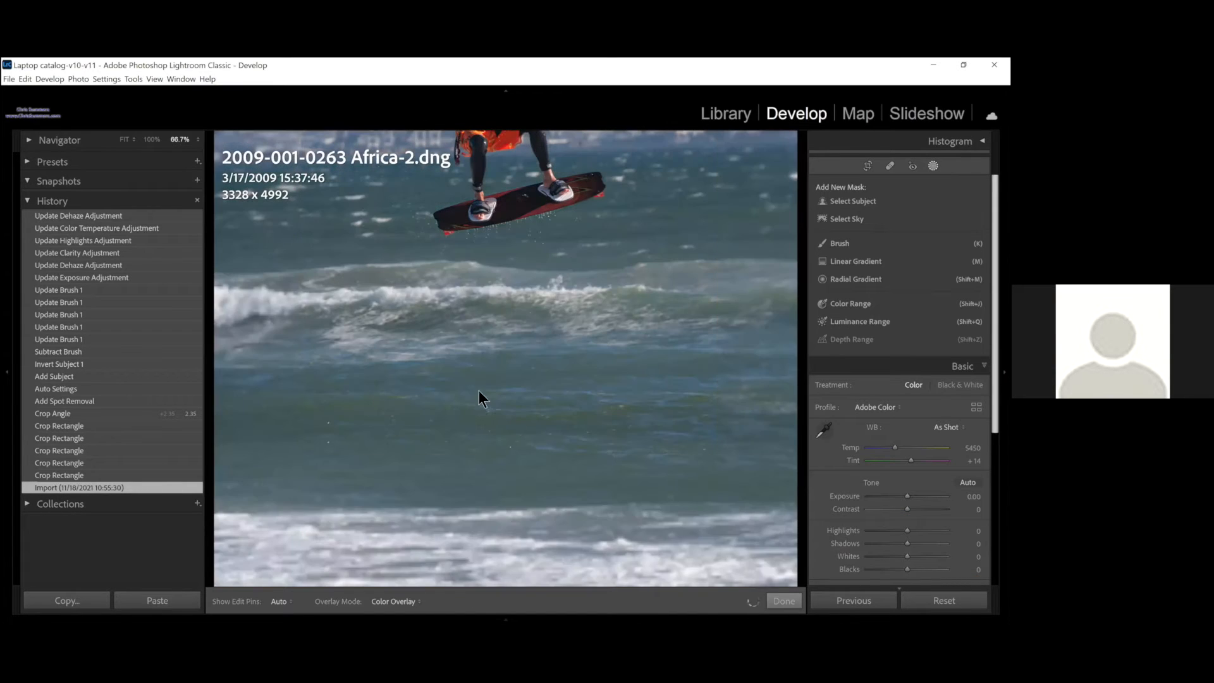
drag(557, 249, 558, 469)
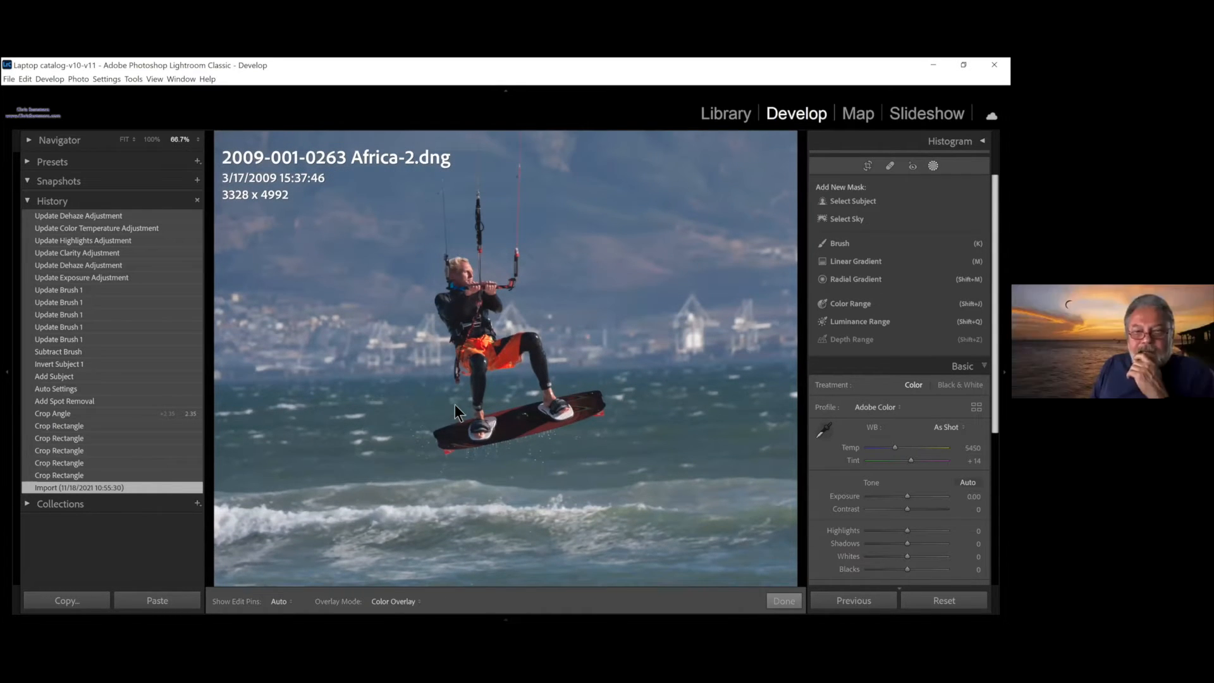
click(109, 215)
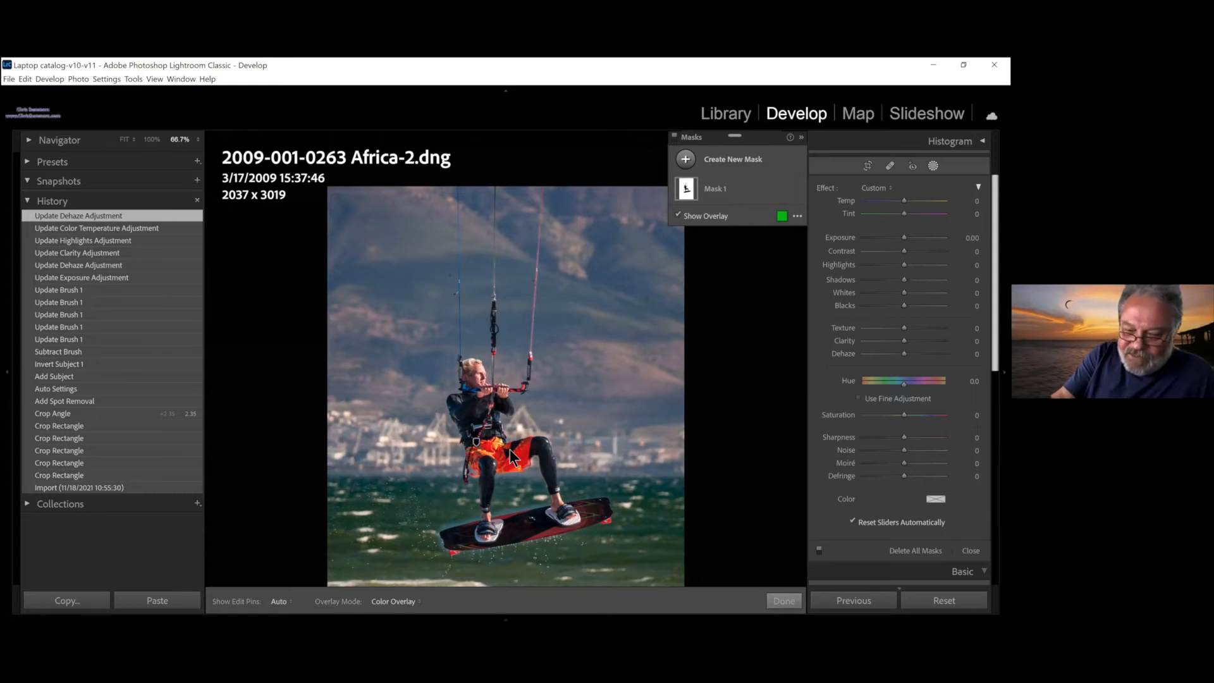
key(ctrl+minus)
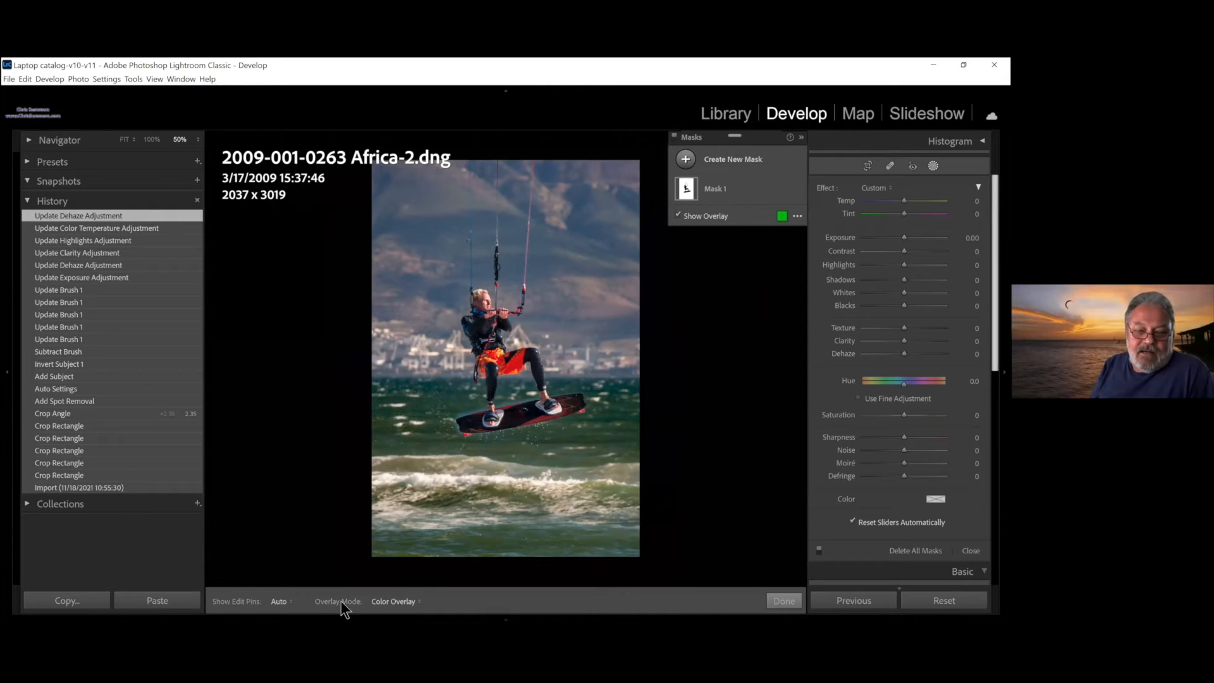
- Open the red and white car photo, close the masking tool and fit the whole image in view
mouse_move(329, 617)
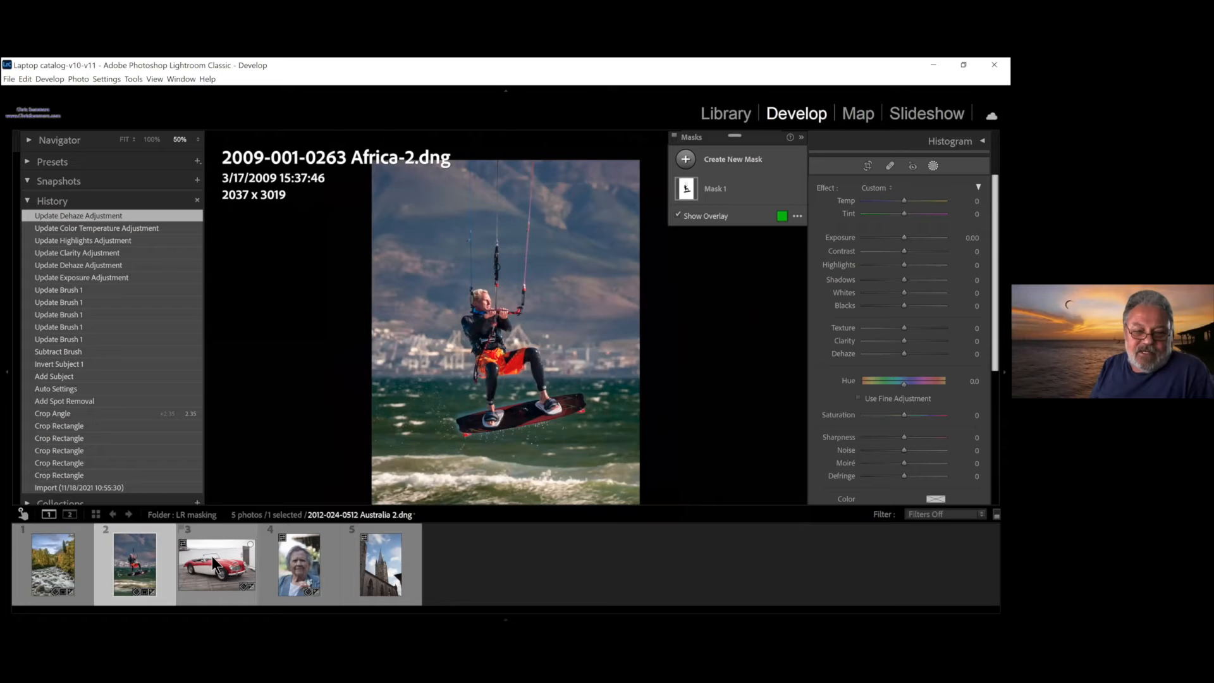
click(211, 555)
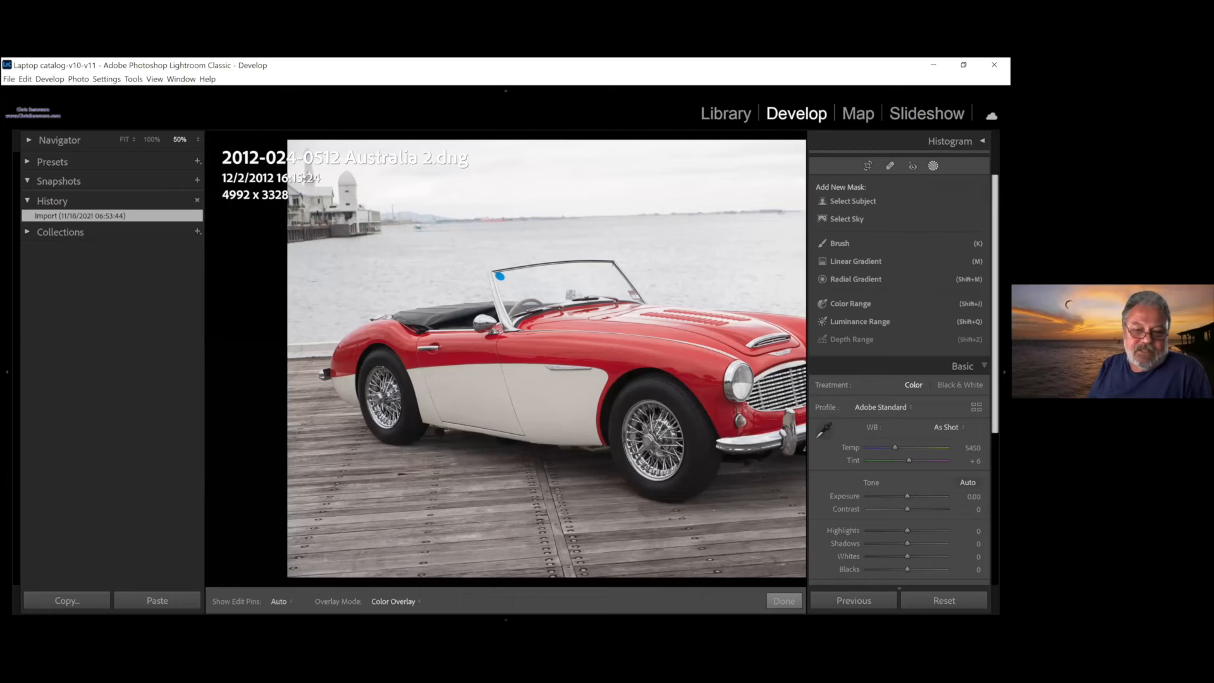
click(779, 600)
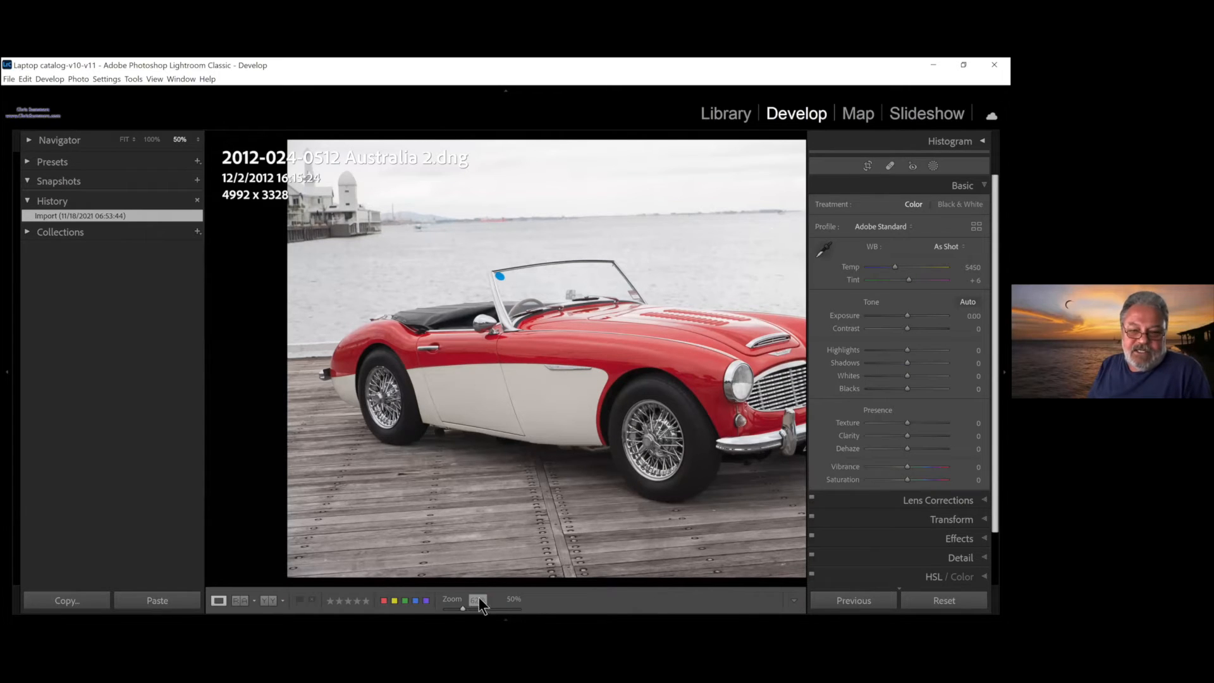
click(539, 490)
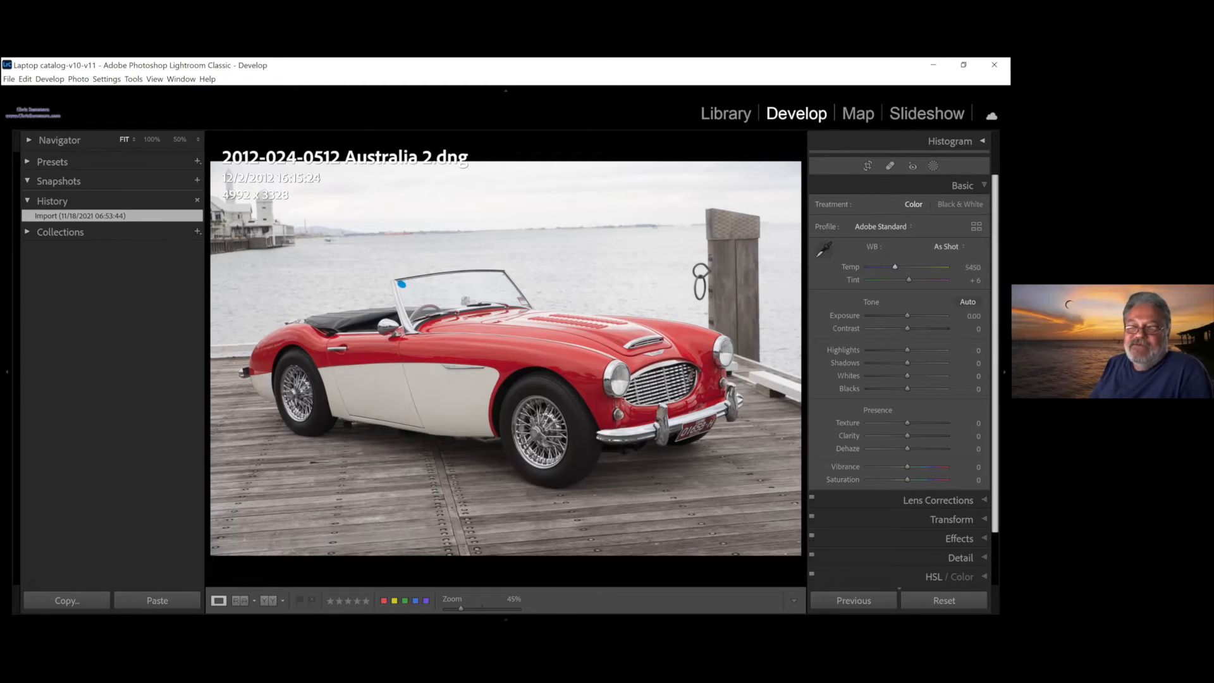
- Straighten the car photo by 1.67 degrees and crop it with a custom aspect to 4688 x 2867 pixels
click(868, 166)
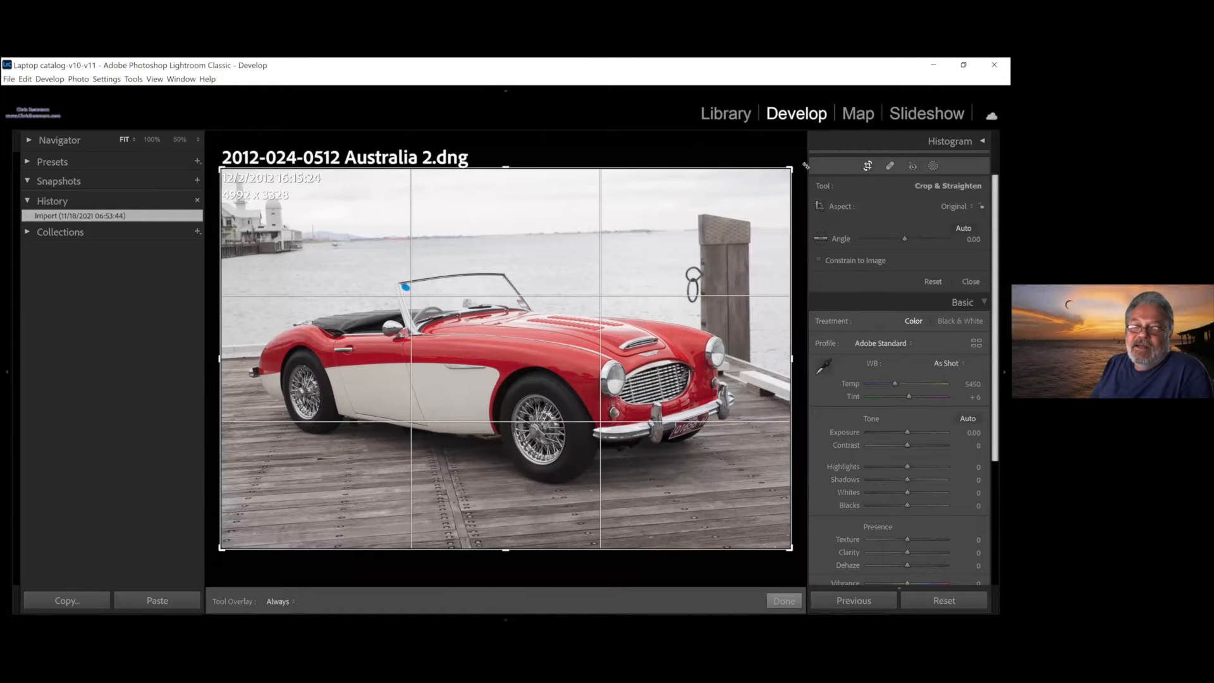
drag(795, 160, 797, 169)
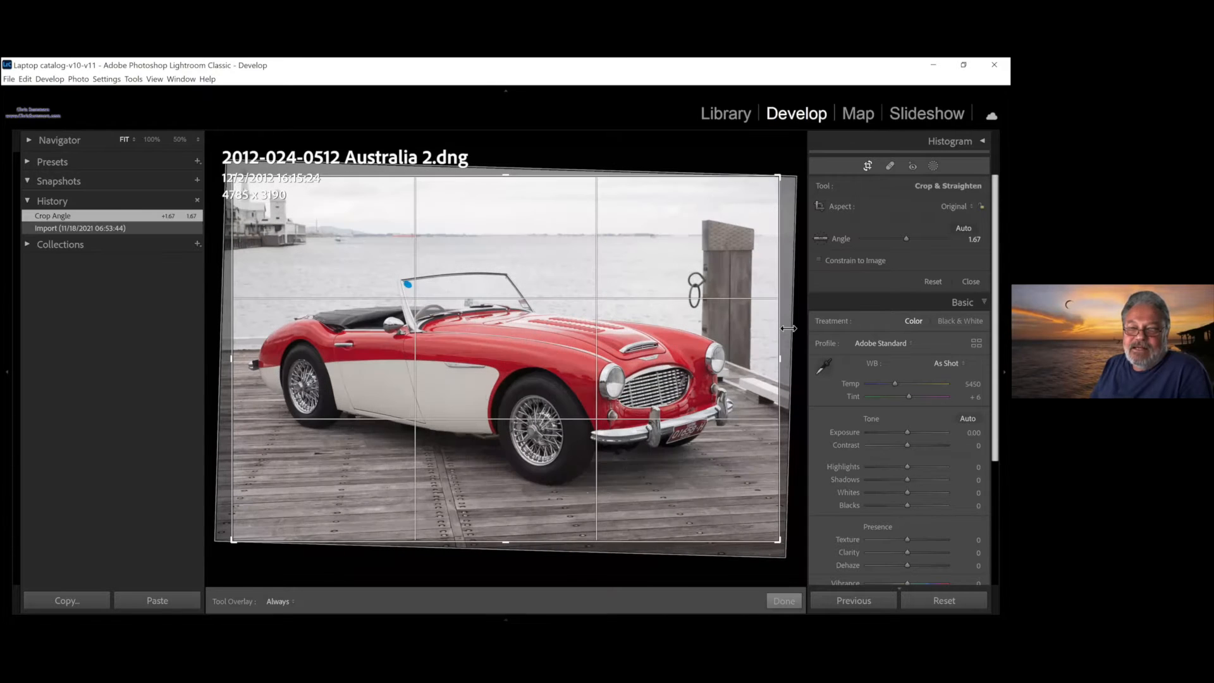
drag(780, 333, 775, 340)
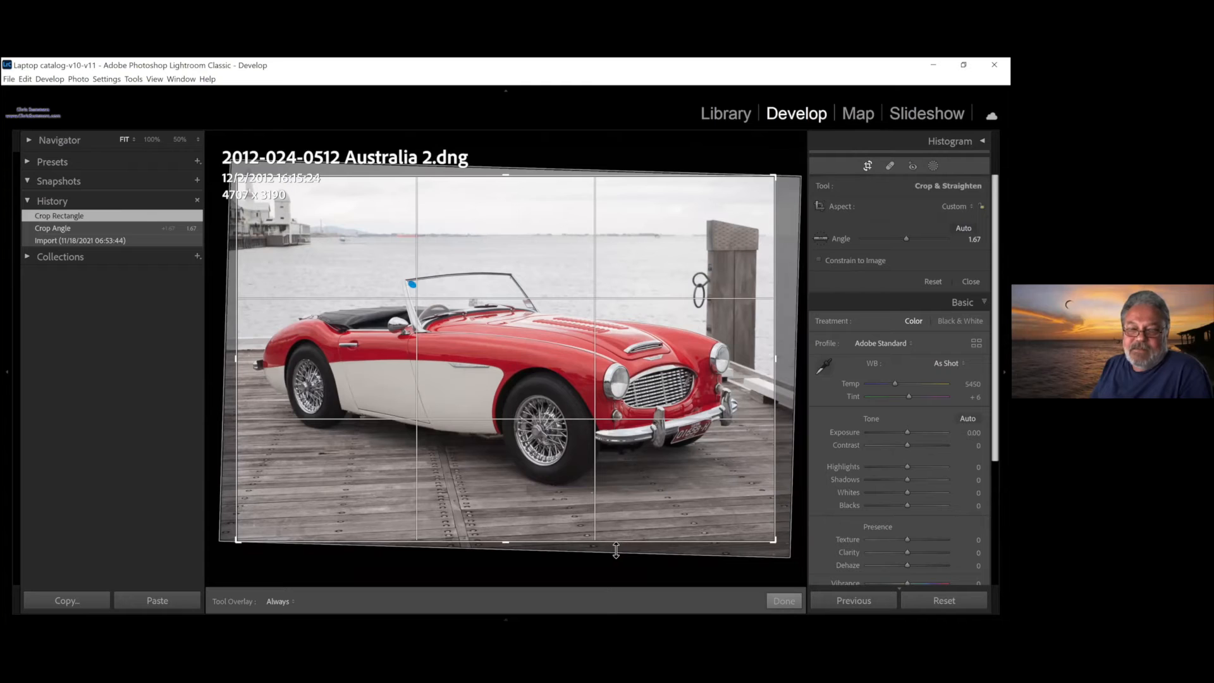
drag(619, 530, 620, 525)
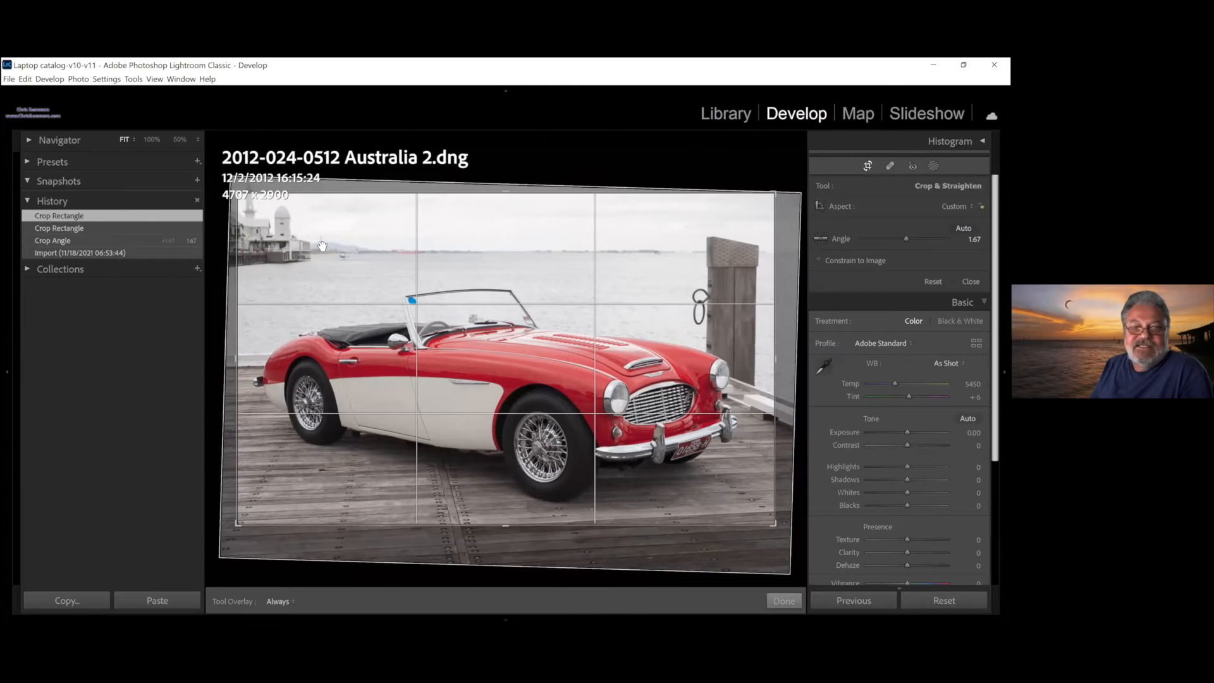
drag(241, 192, 254, 195)
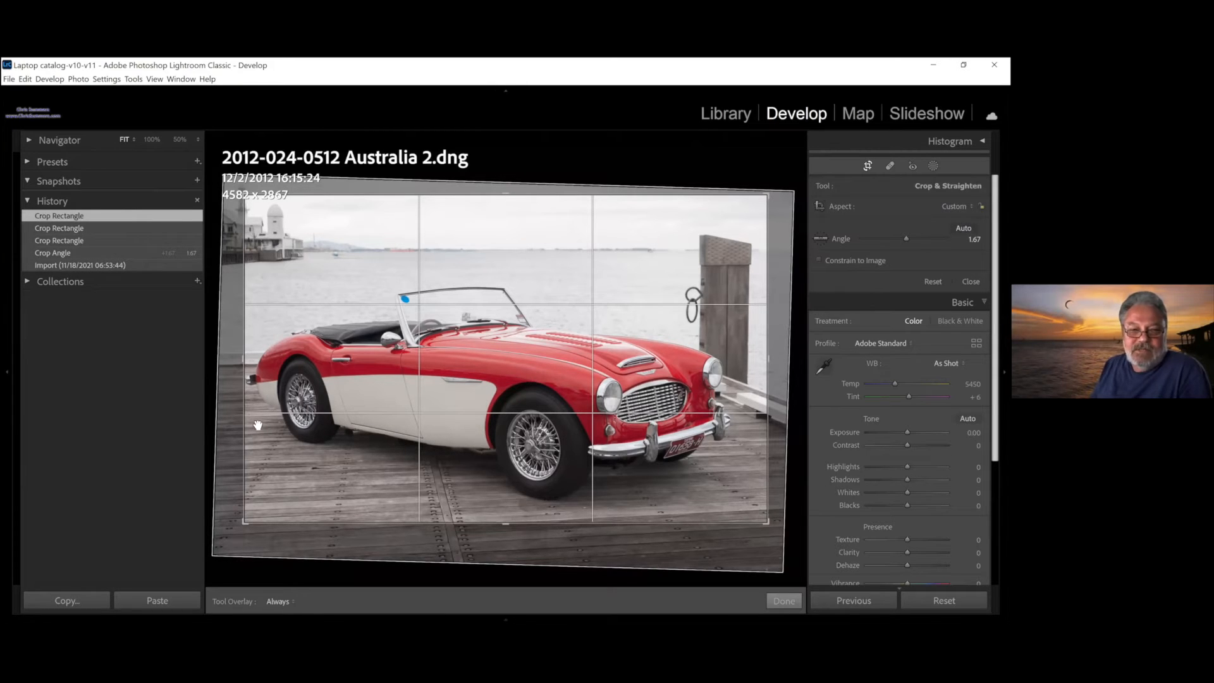
drag(246, 428, 239, 428)
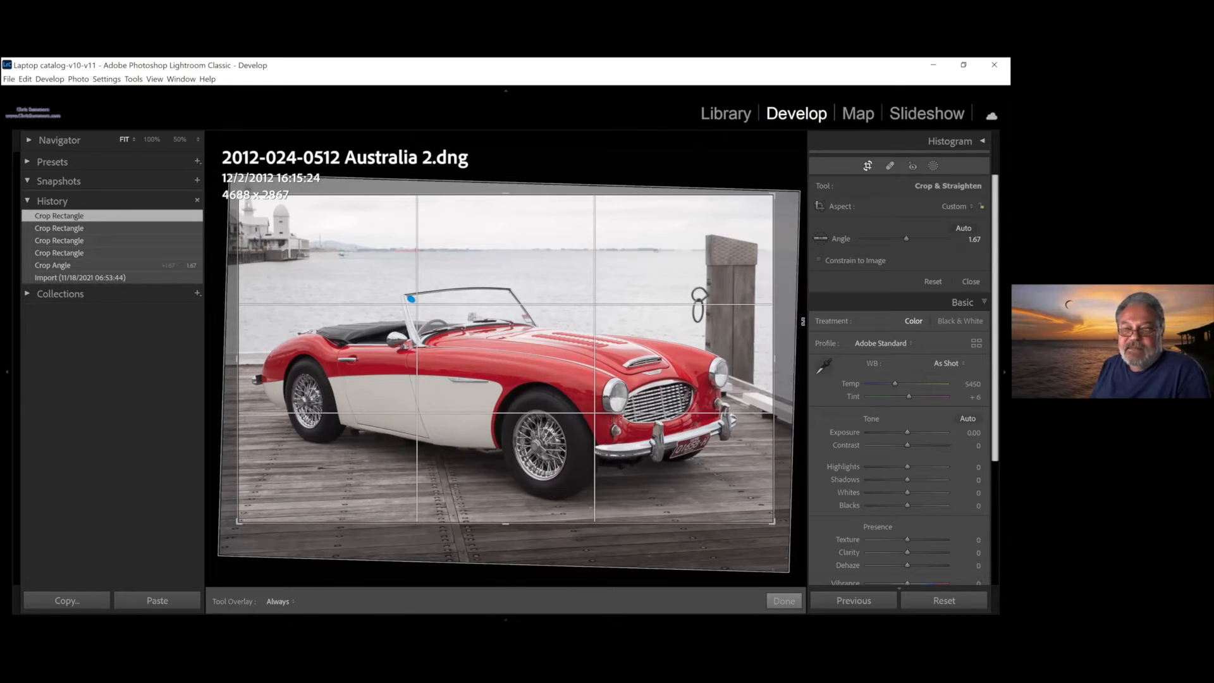
drag(767, 169, 767, 169)
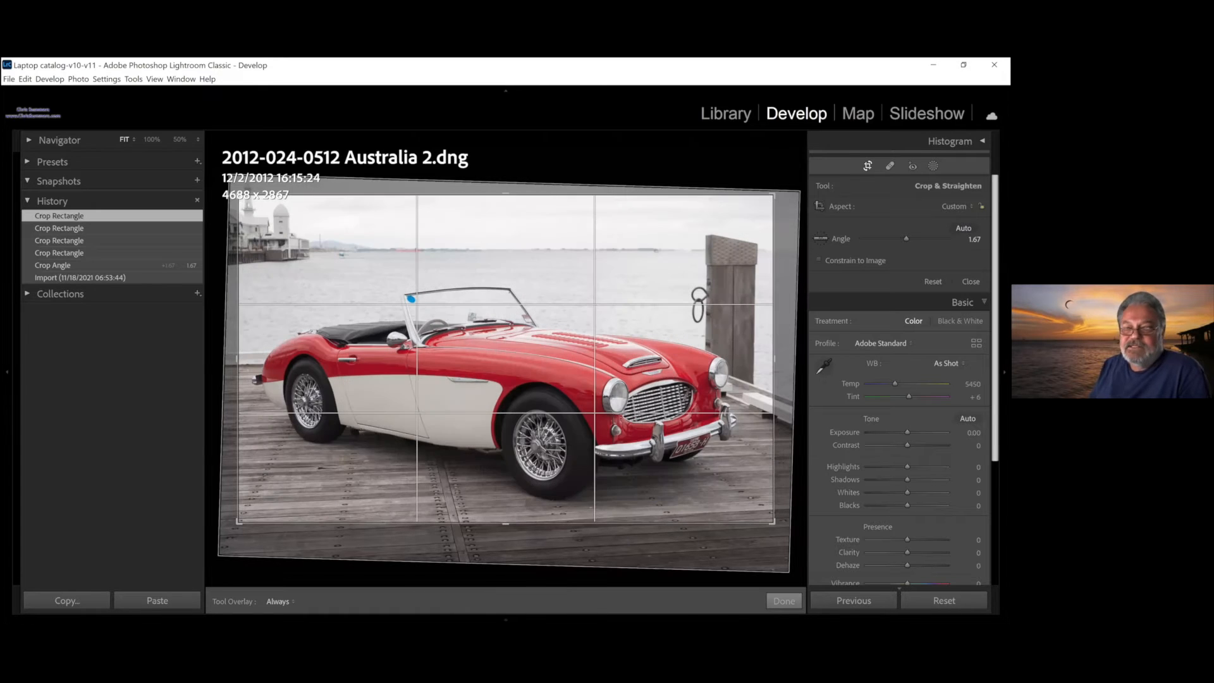
click(785, 601)
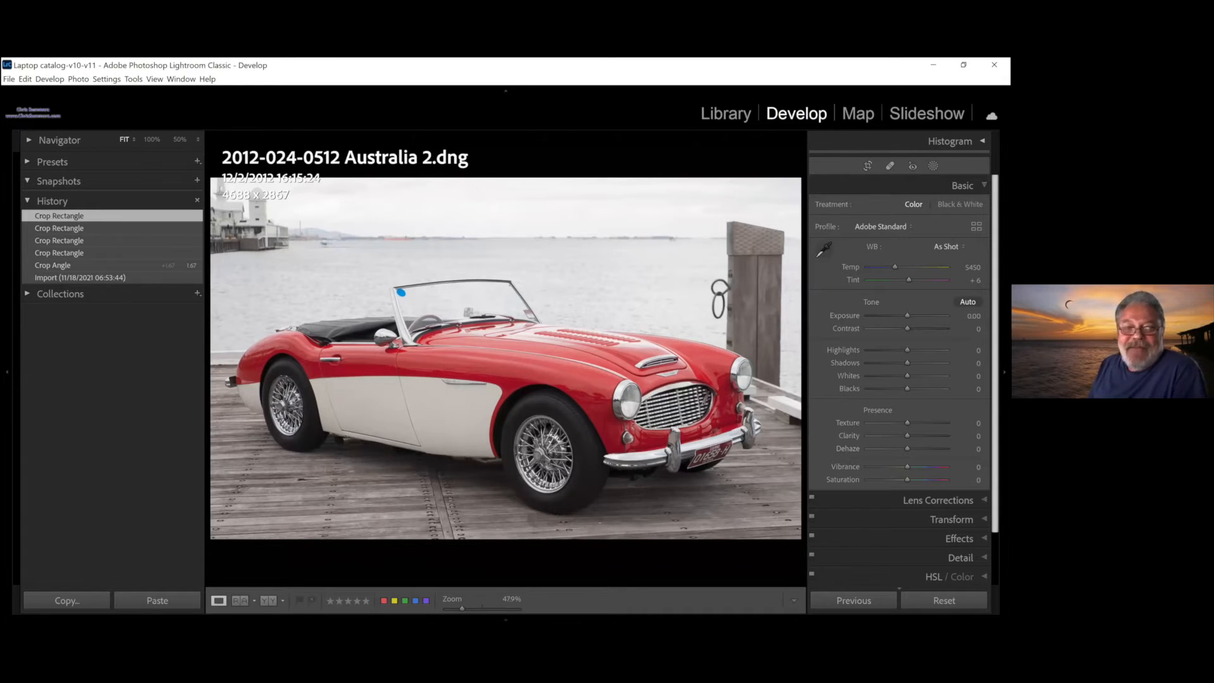
- Apply Auto settings to the car photo, and set Temp to 5550 and Blacks to -9
key(ctrl+u)
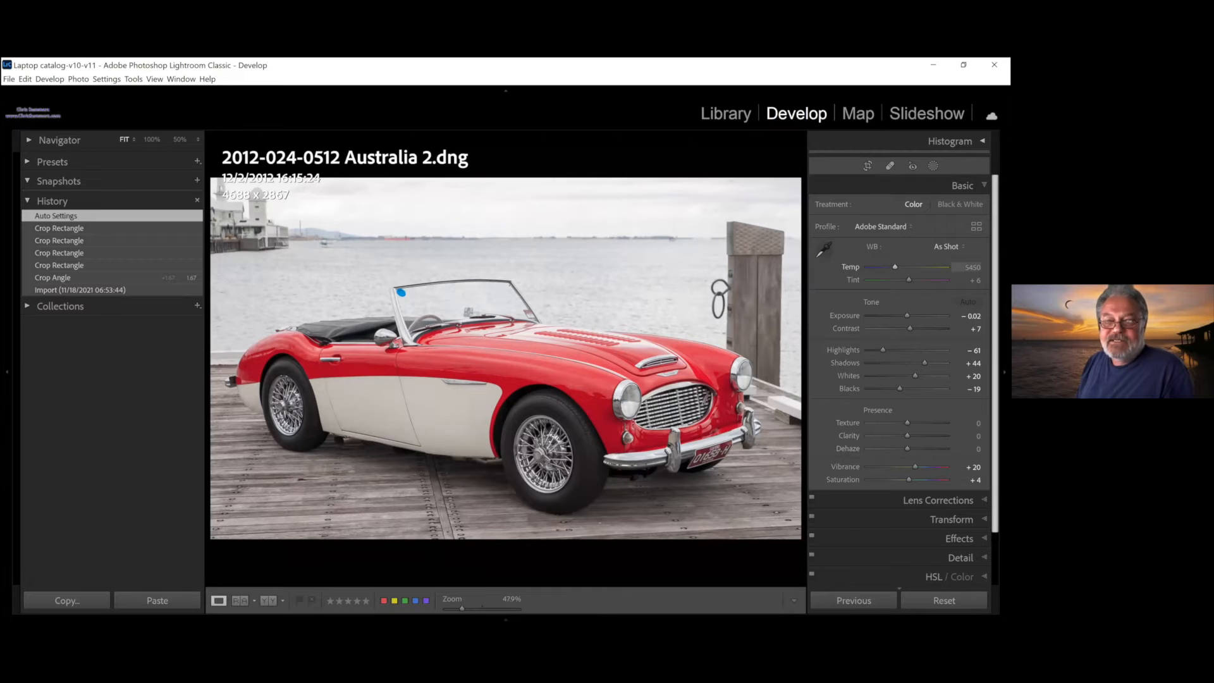
click(972, 267)
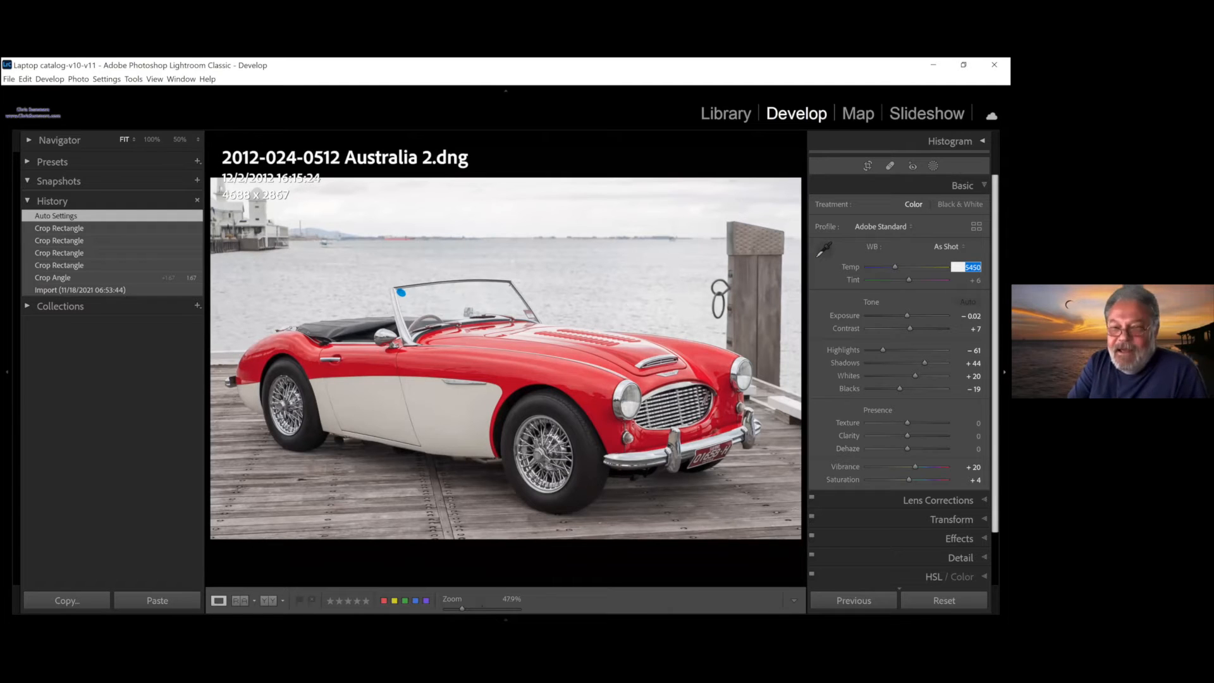
key(Up)
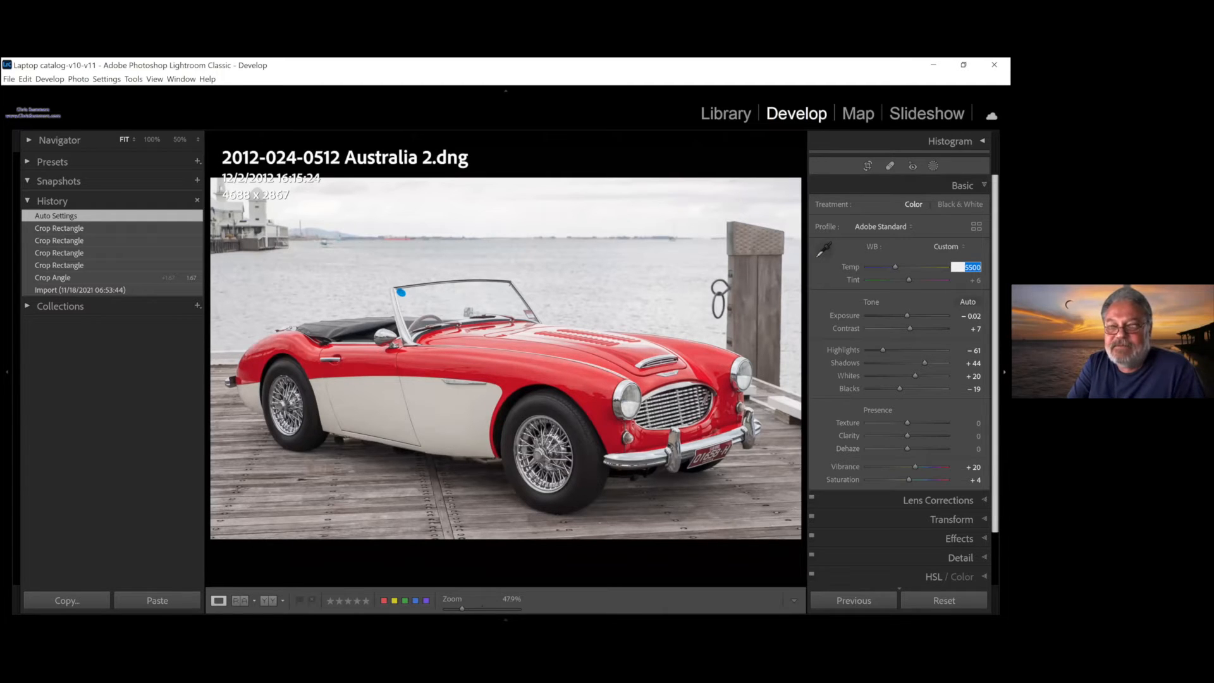
key(Up)
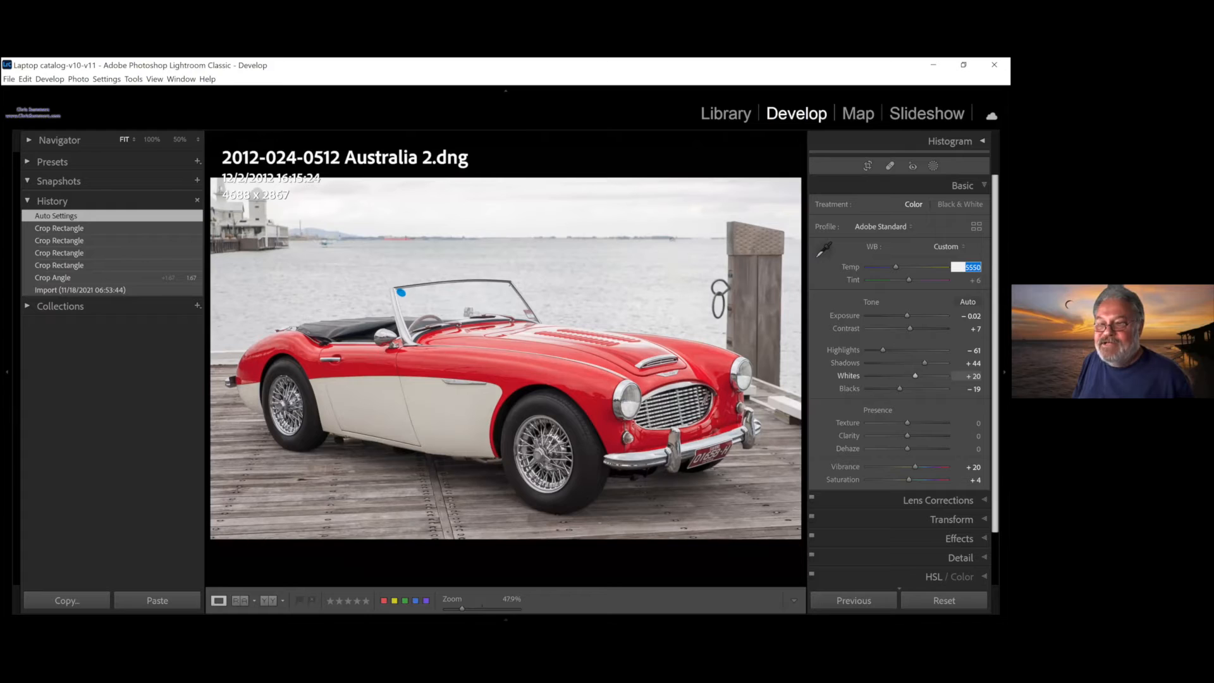
key(Return)
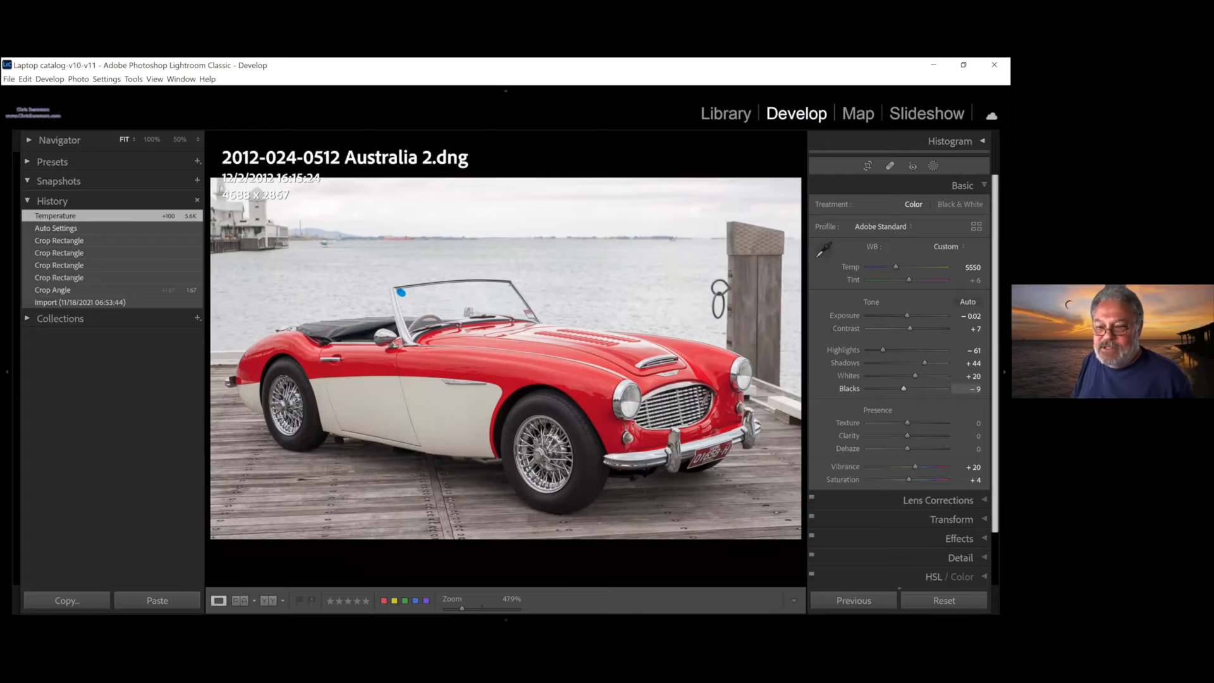
key(Return)
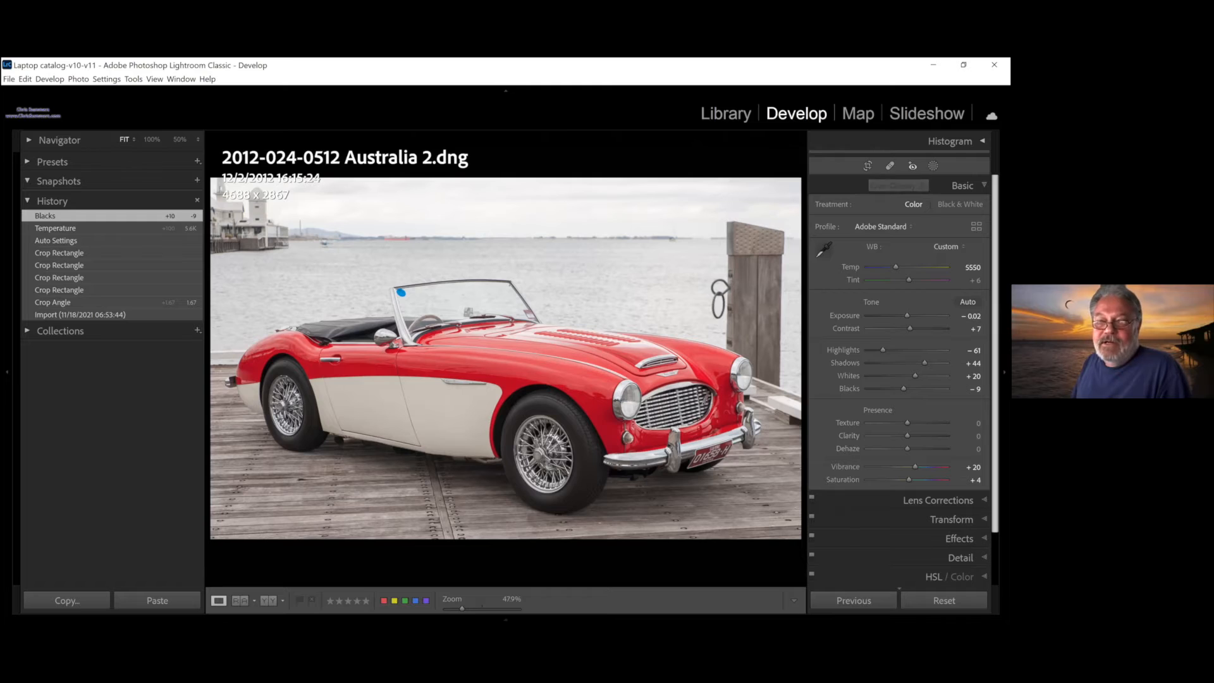
- Create a Select Subject mask of the car and rename its subject component as car
click(932, 166)
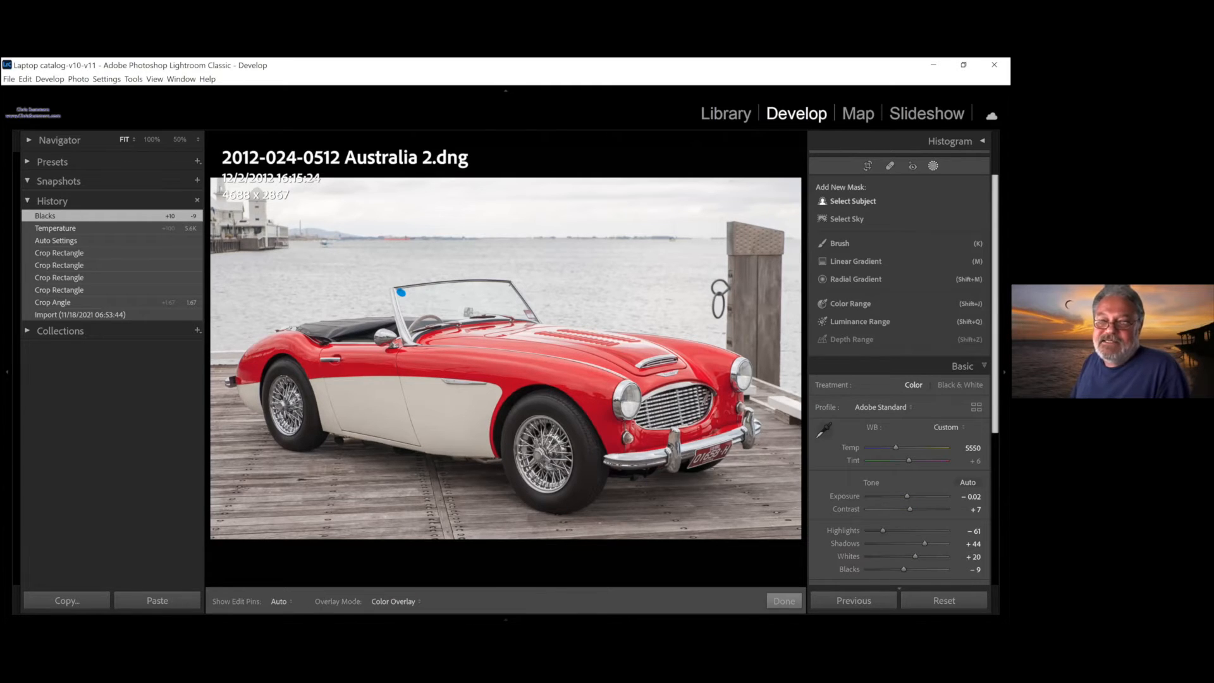
click(850, 201)
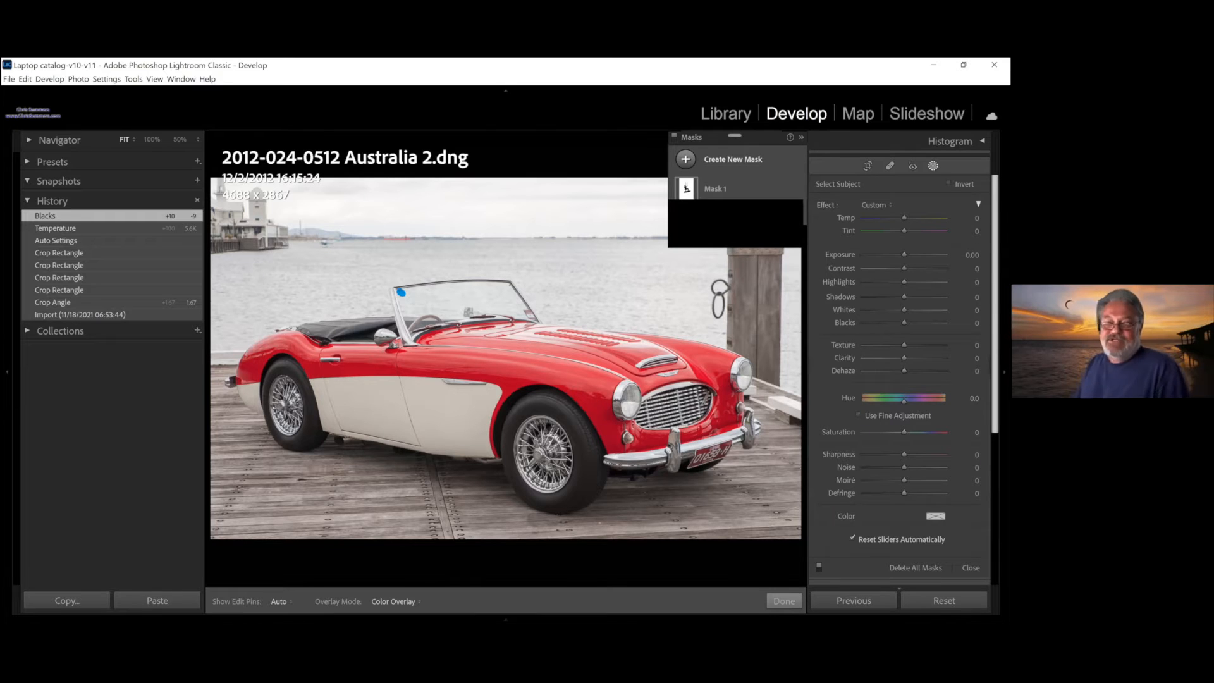
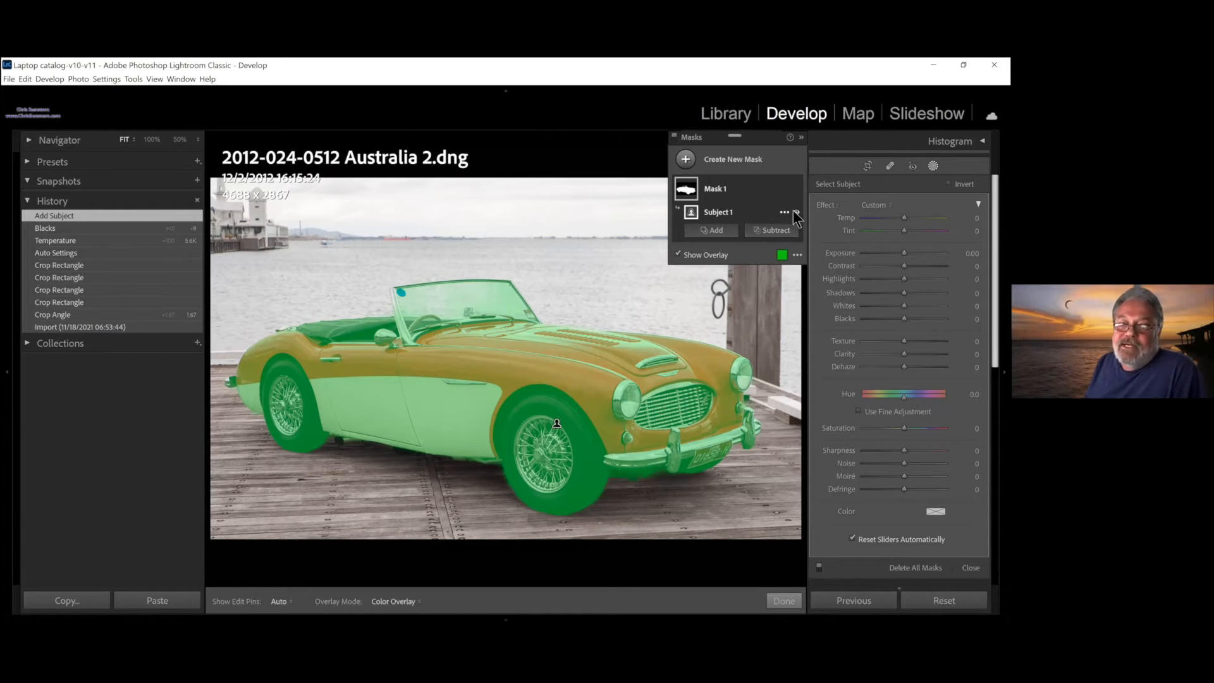
click(783, 212)
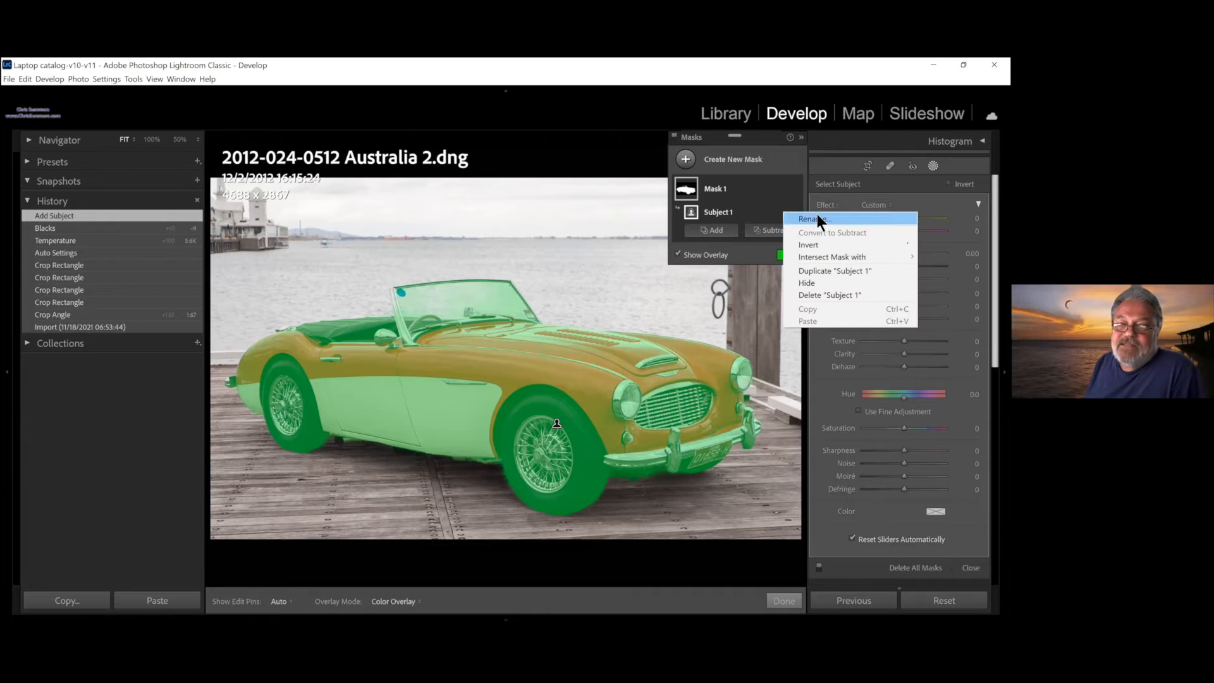
click(756, 231)
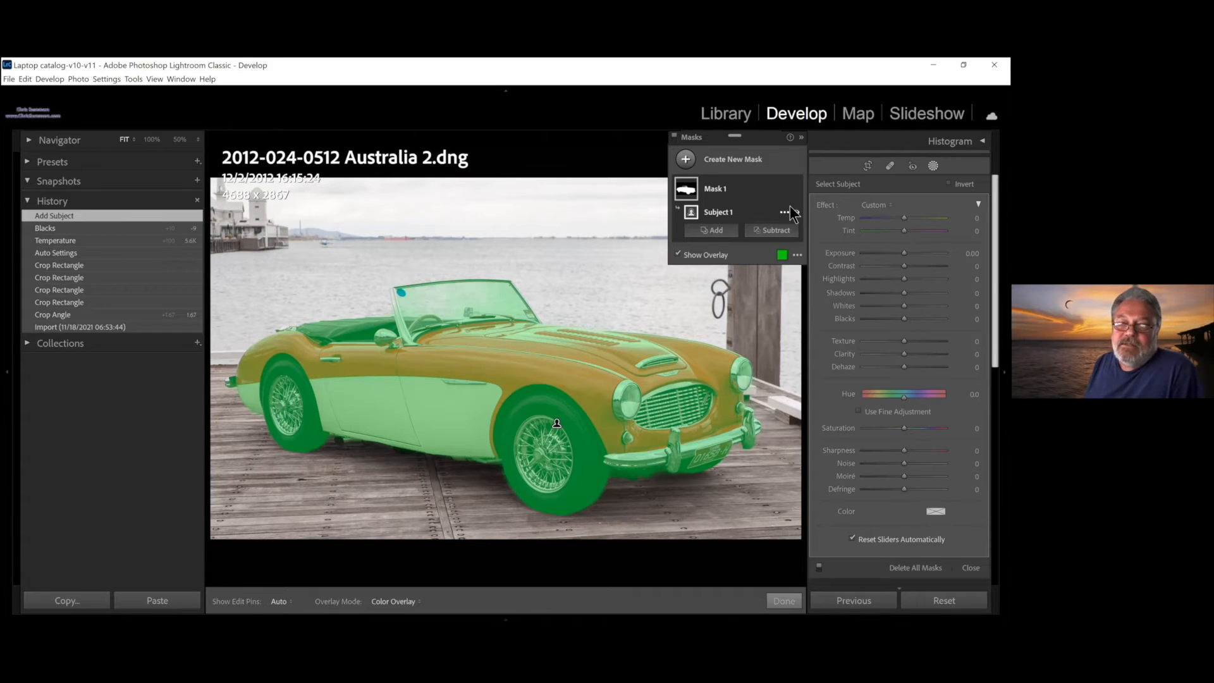
click(787, 211)
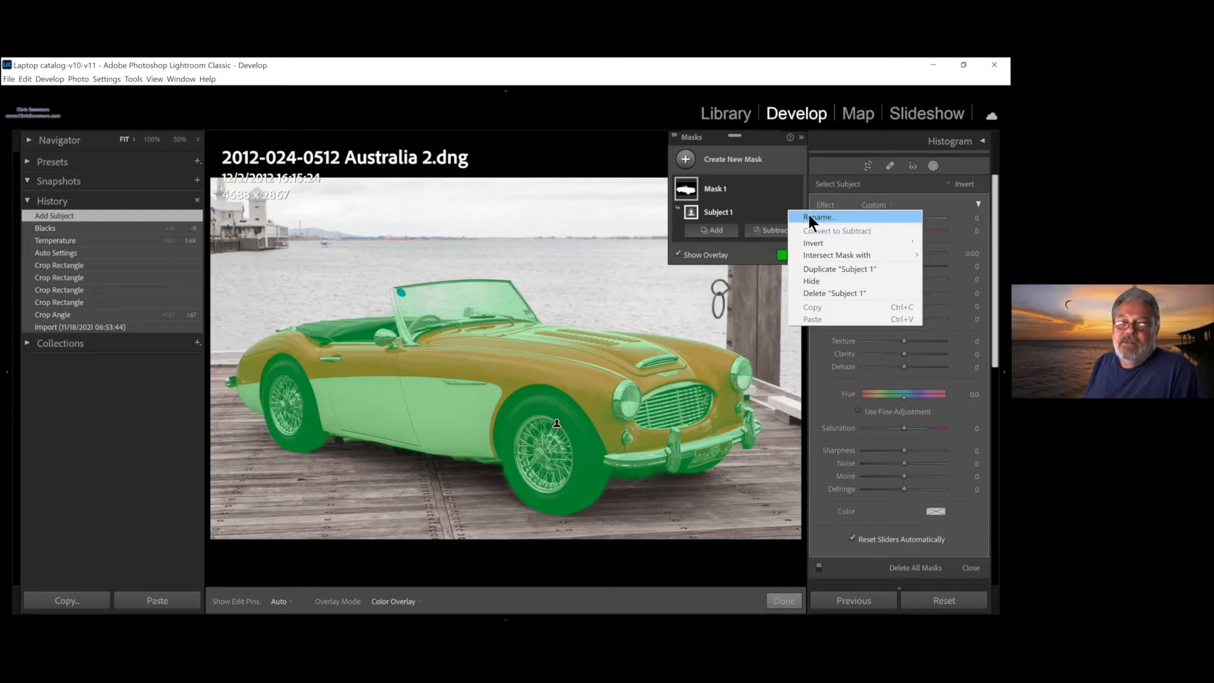
click(809, 216)
text(C)
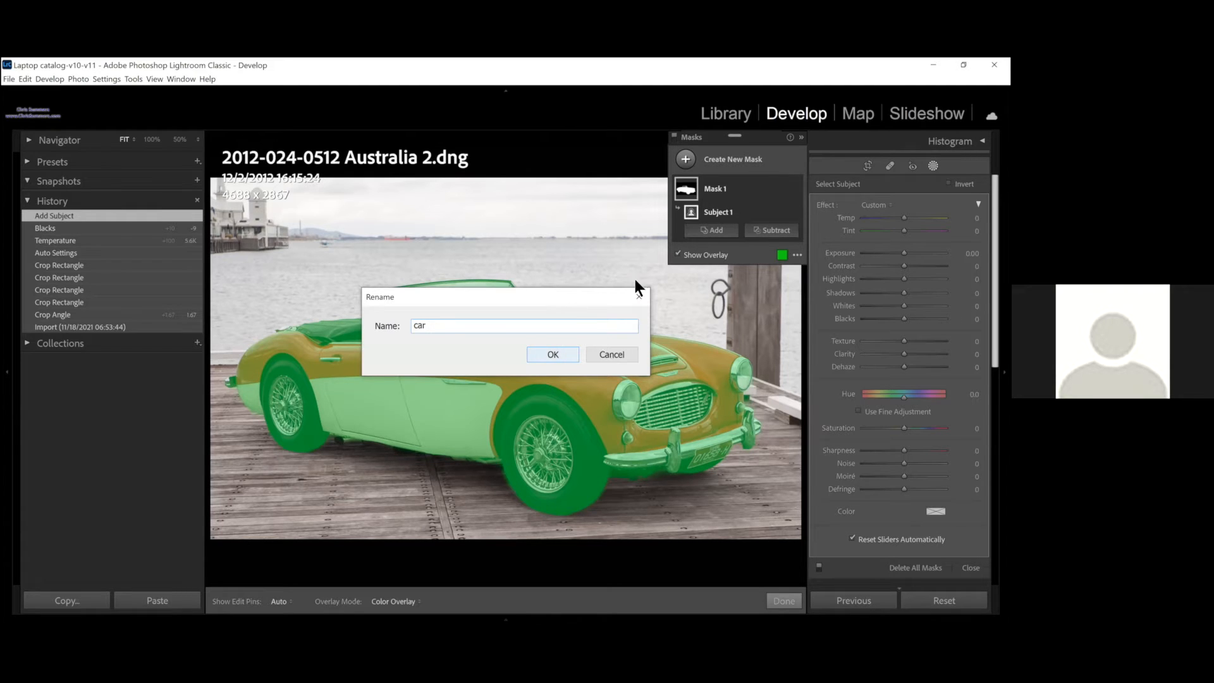
key(Return)
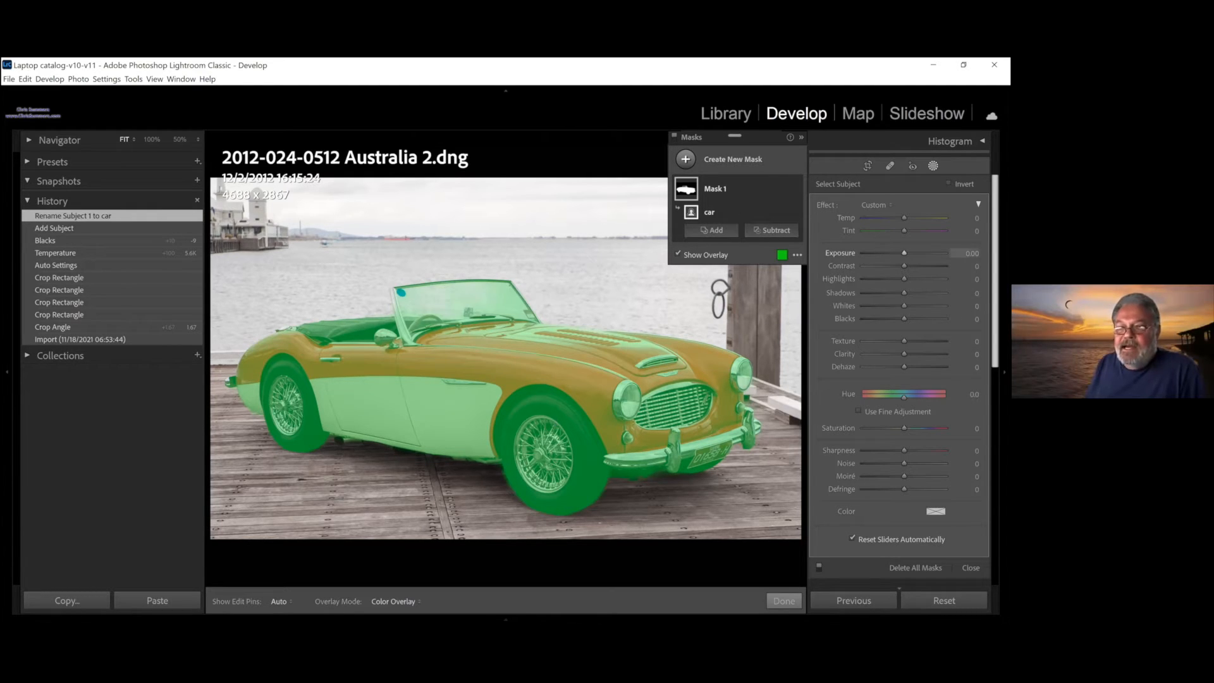
- Set the car mask's Clarity to 41, Shadows to 48, Exposure to -0.38 and Highlights to -1, with the mask overlay hidden
key(o)
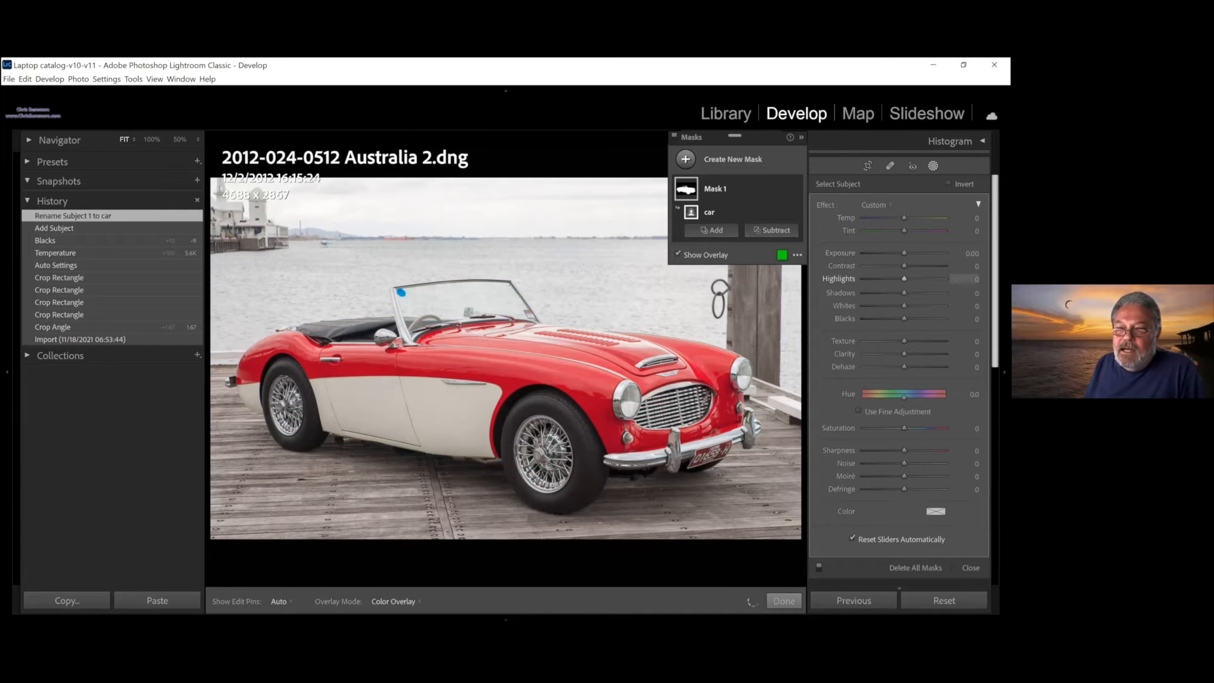
key(o)
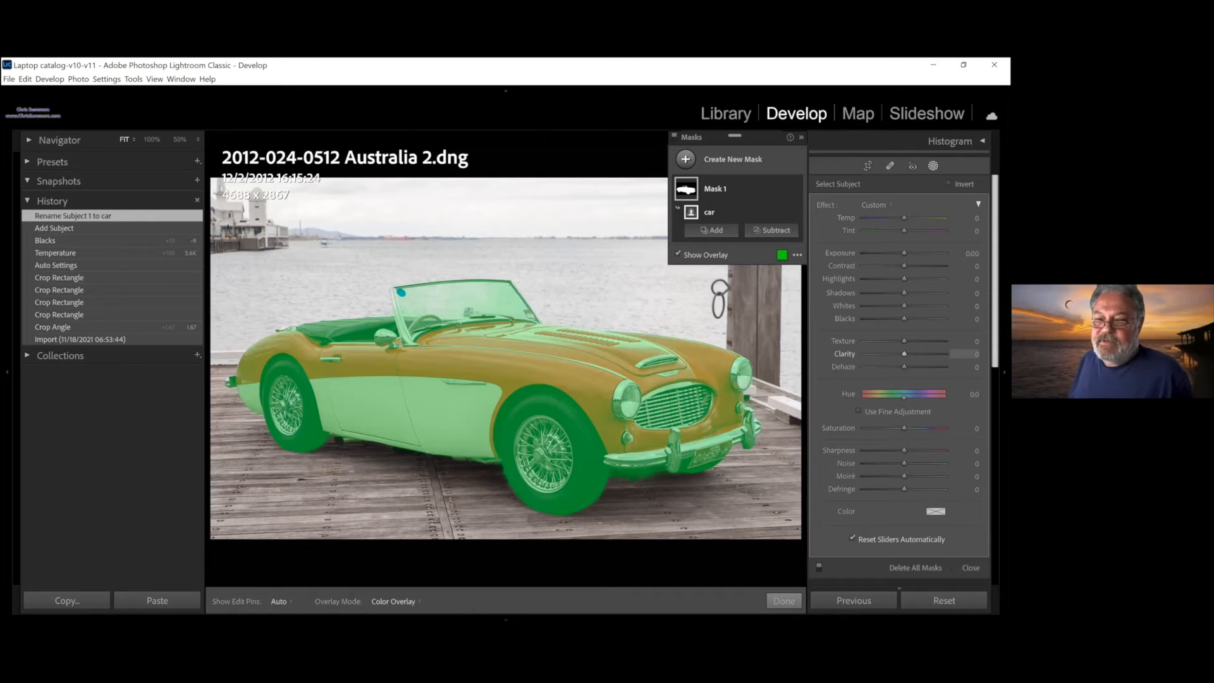
key(o)
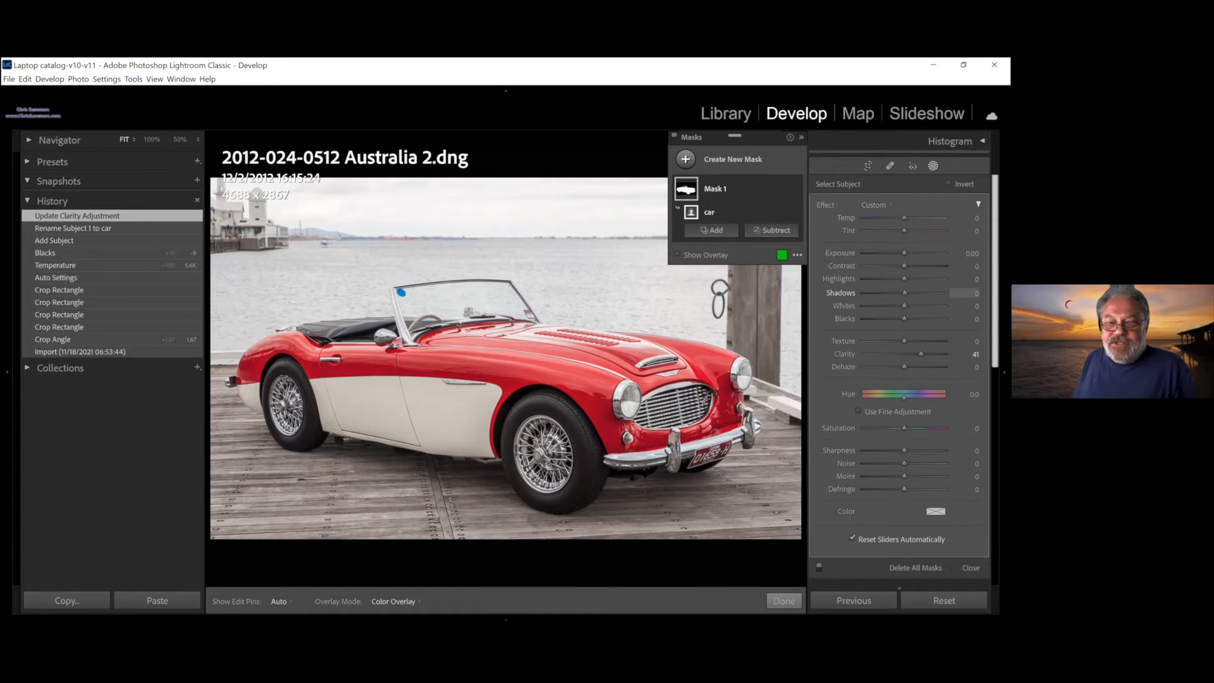
drag(911, 293, 912, 292)
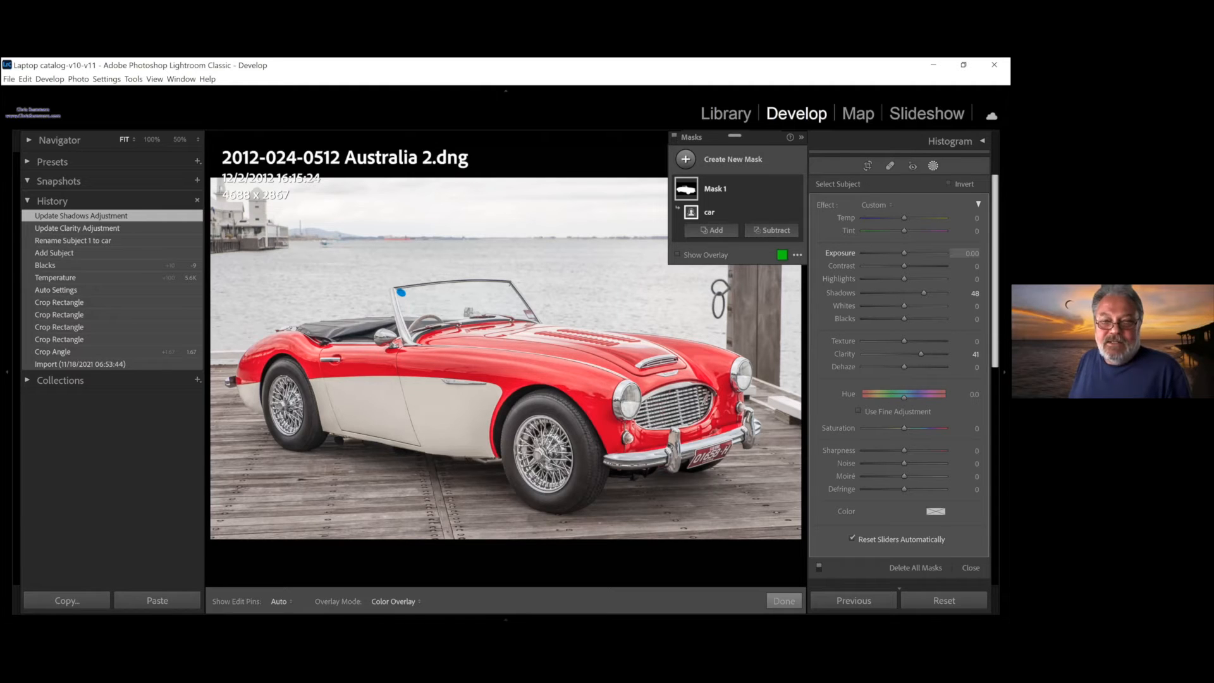
drag(904, 253, 900, 253)
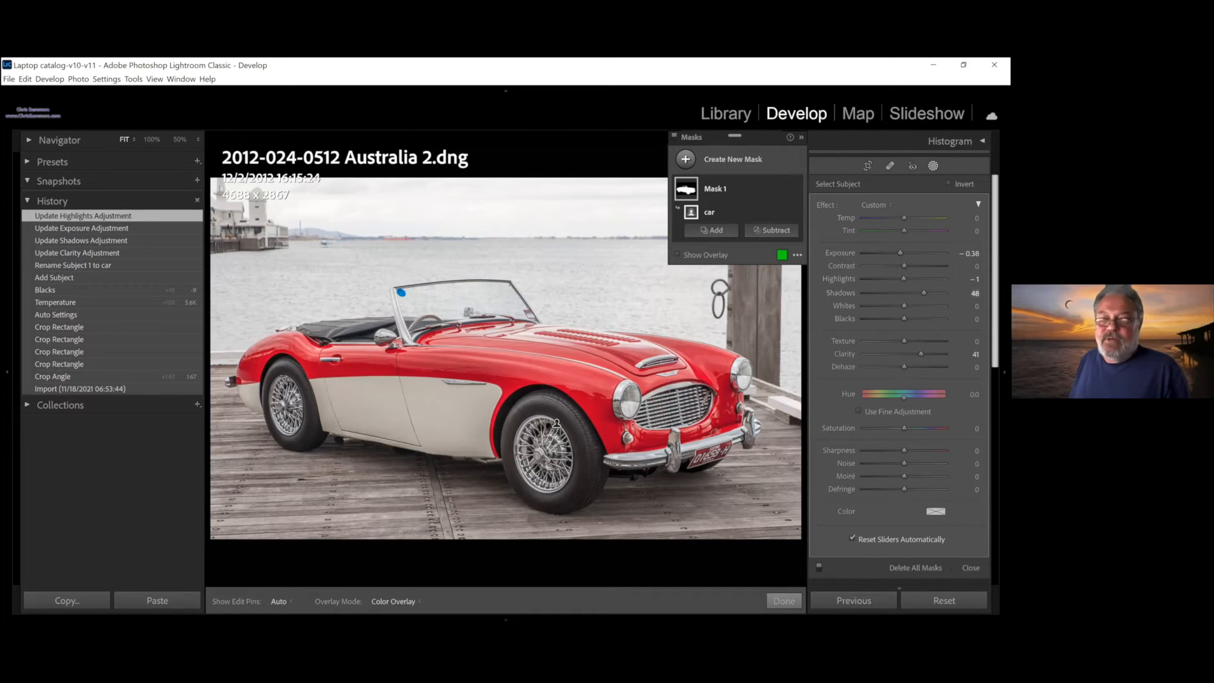
- Subtract a color range from the car mask, sampling the red paint at several points on the bodywork
click(772, 231)
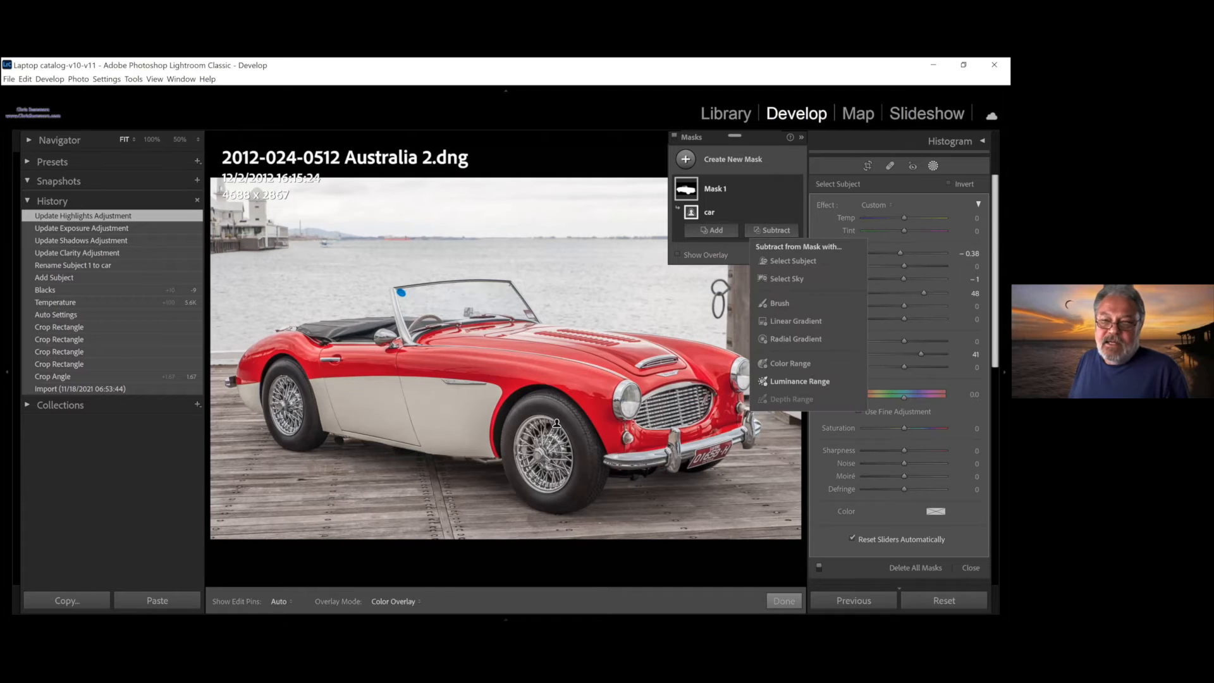
click(787, 363)
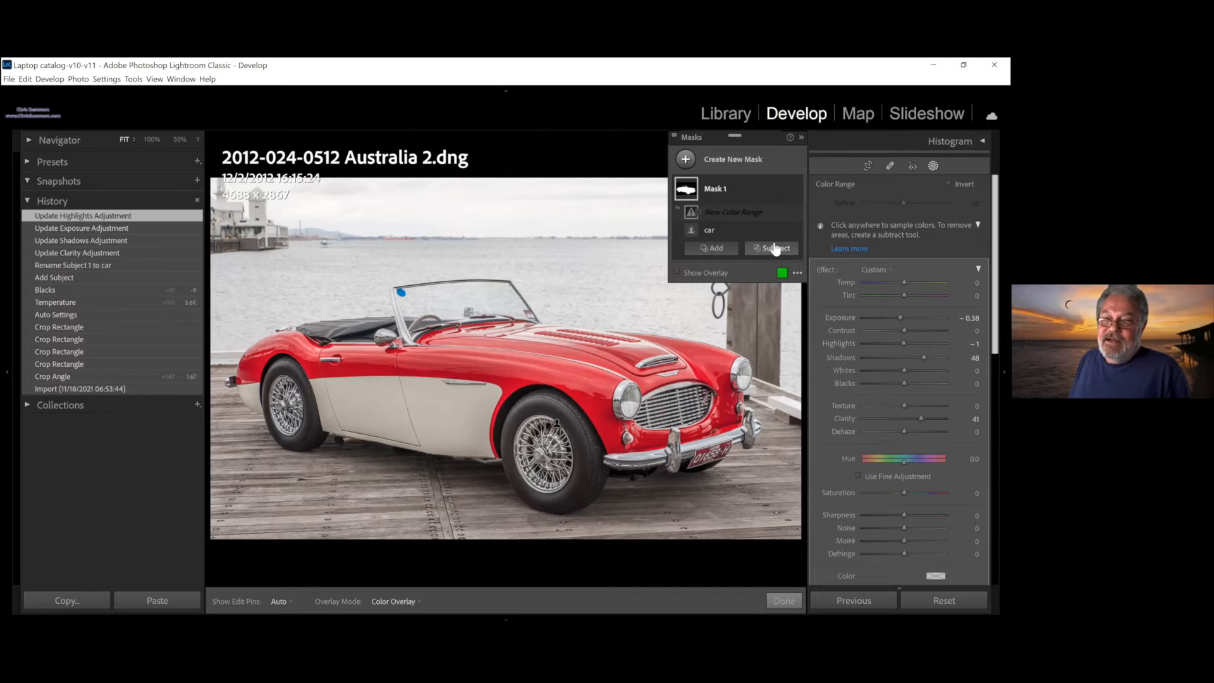
click(781, 252)
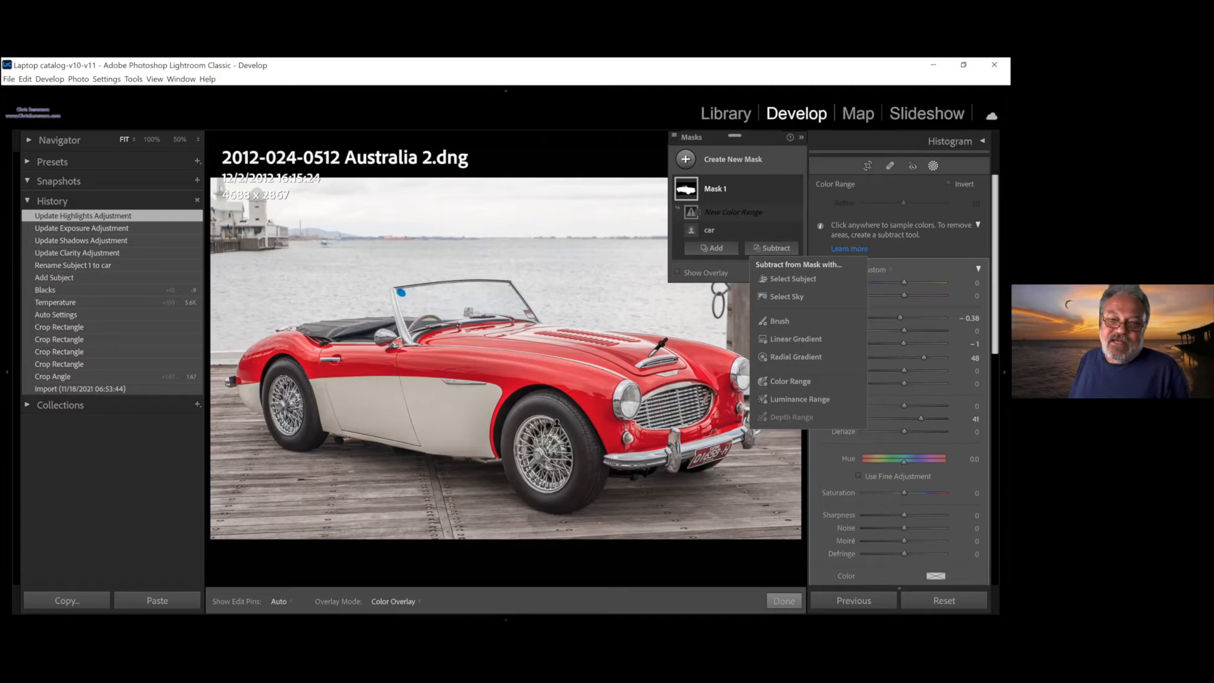
click(572, 376)
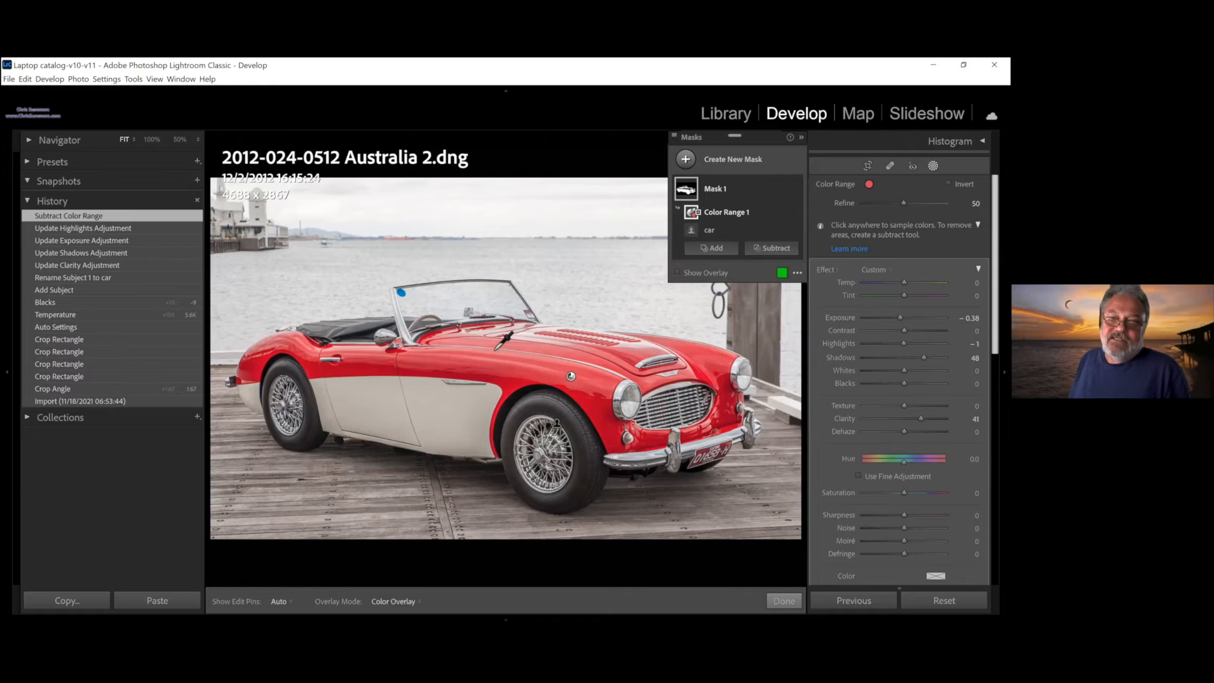
click(494, 351)
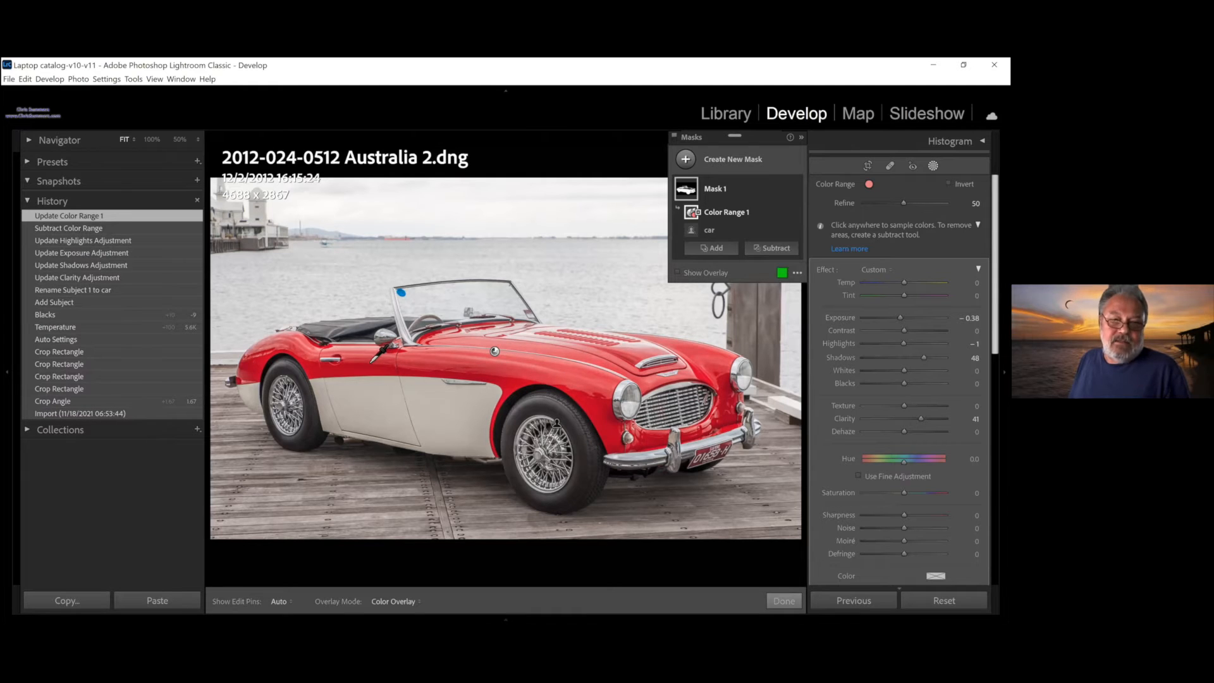
click(695, 362)
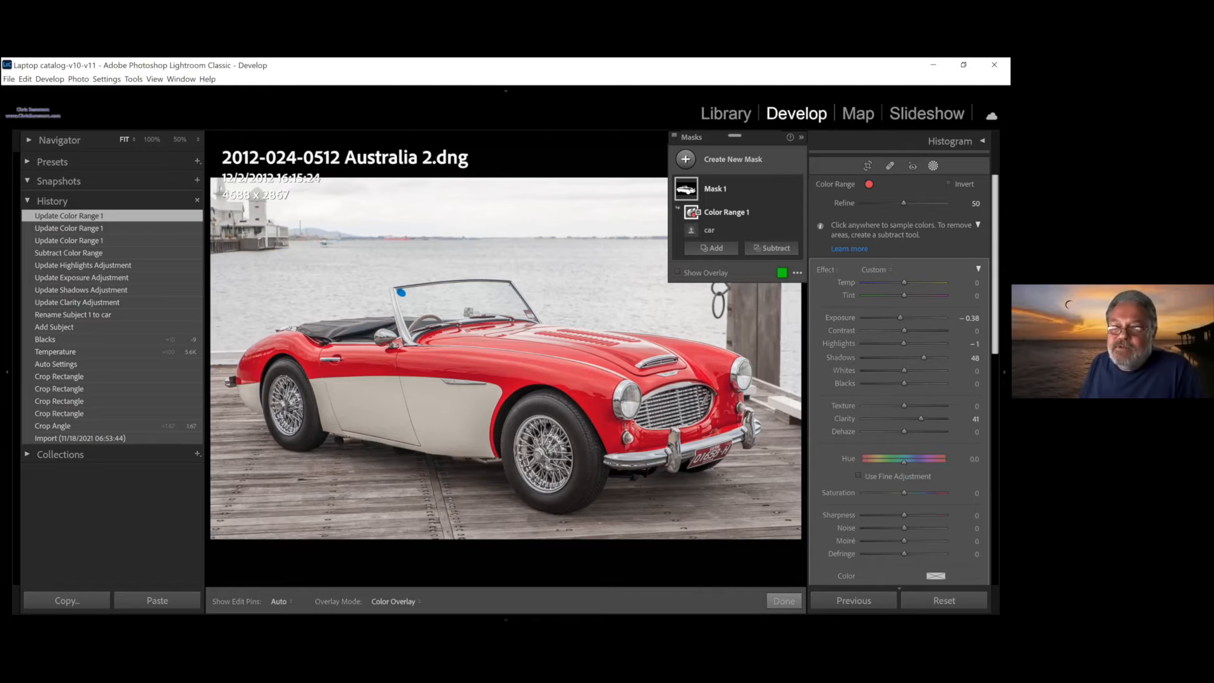
- Set the mask's Temp to 4 and Exposure to -0.41, and revert the photo to the Update Highlights Adjustment history state
drag(900, 317, 901, 317)
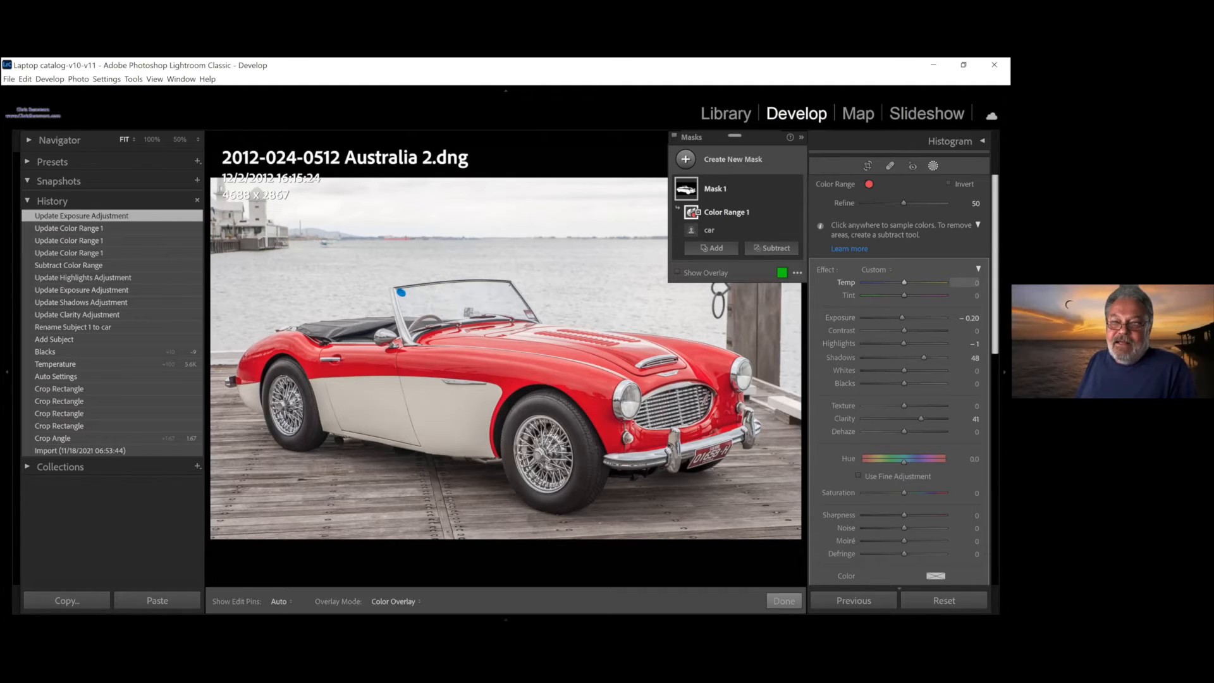
mouse_move(896, 282)
mouse_down()
mouse_move(885, 282)
mouse_move(907, 283)
mouse_up()
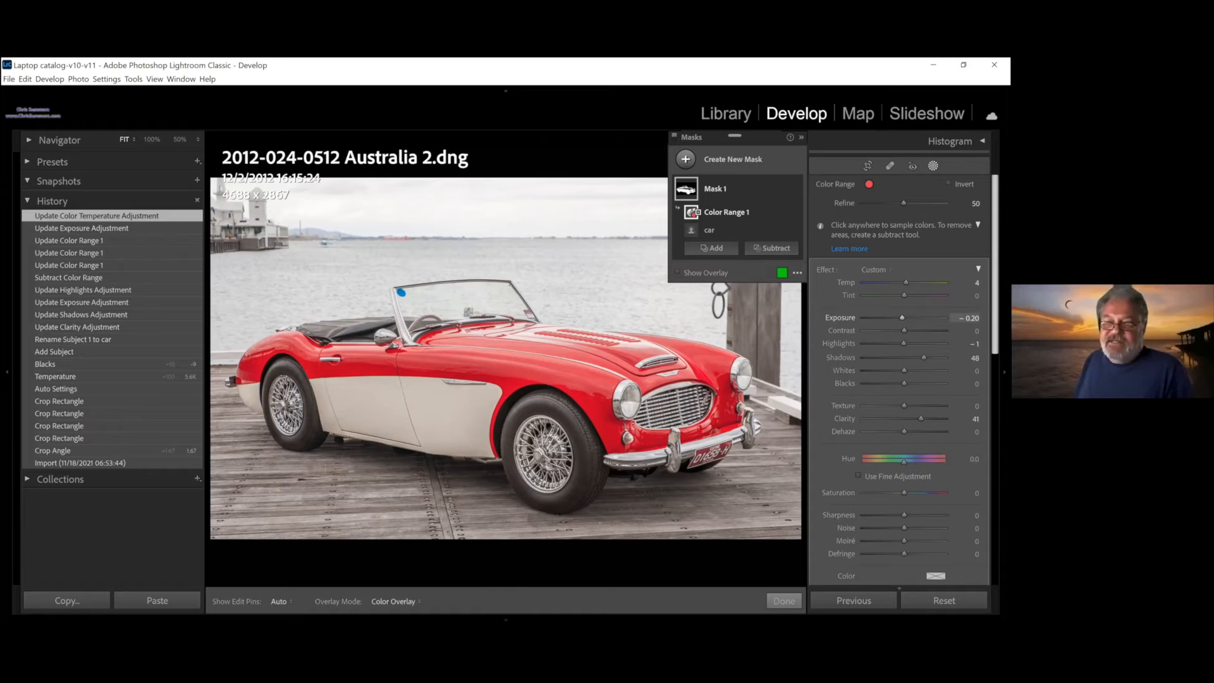
mouse_move(902, 318)
mouse_down()
mouse_move(888, 318)
mouse_move(901, 317)
mouse_up()
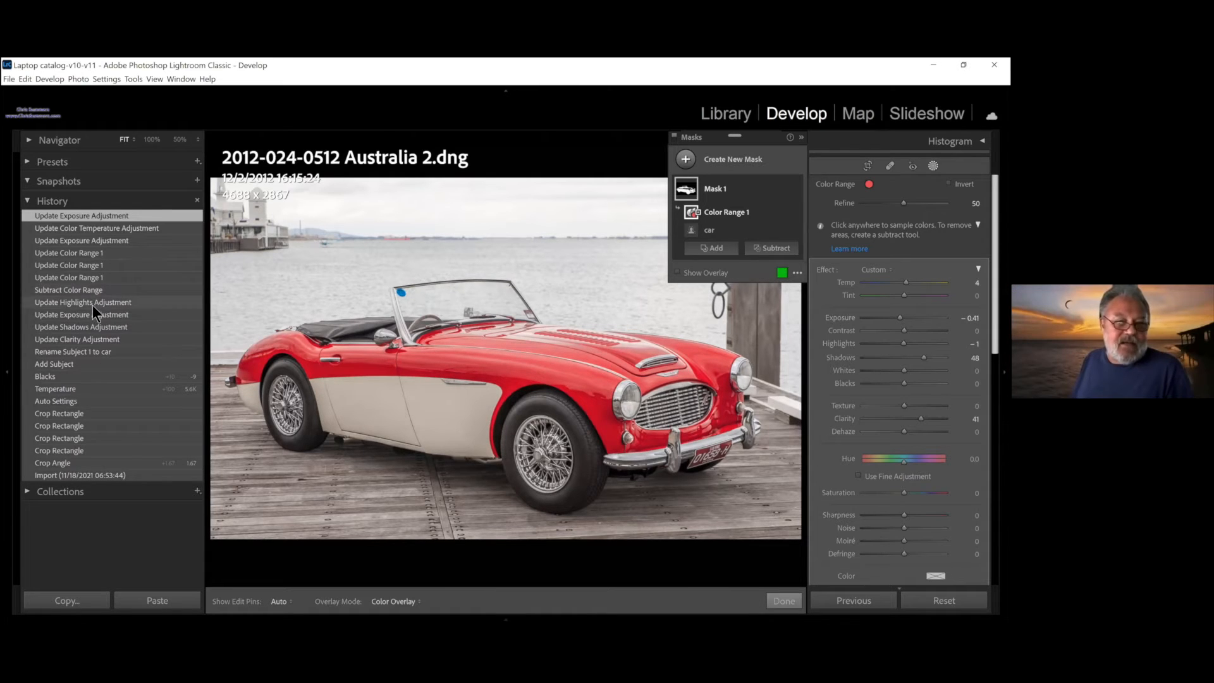
click(92, 303)
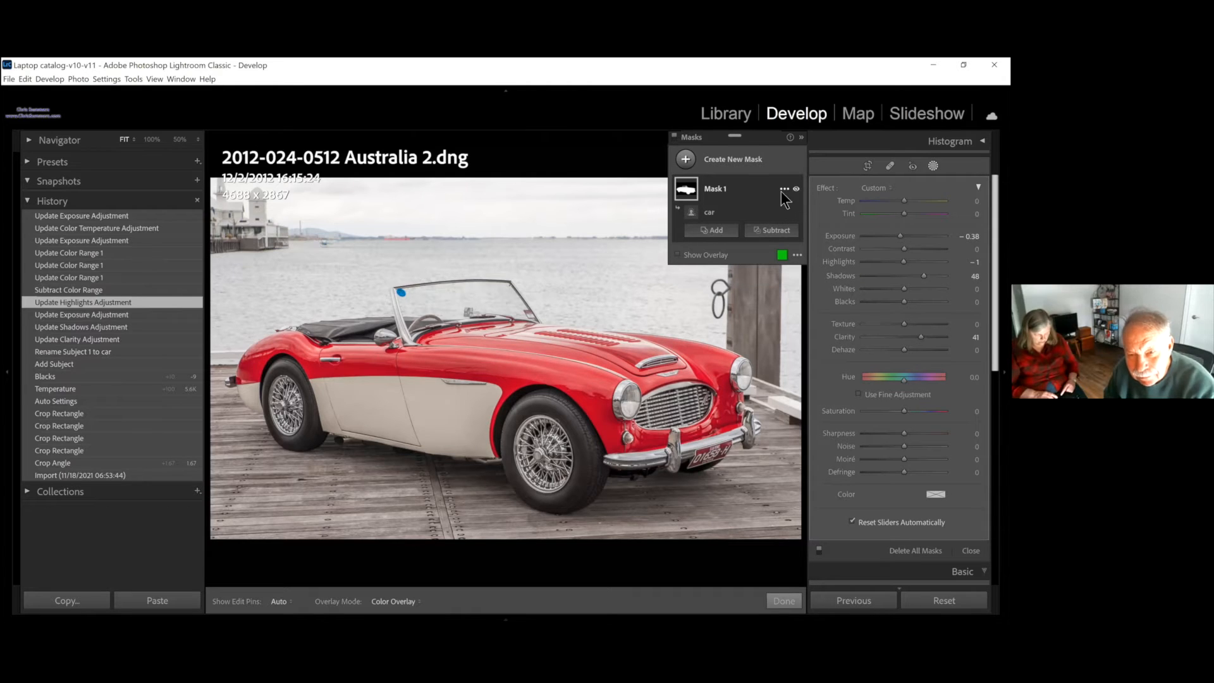
click(785, 188)
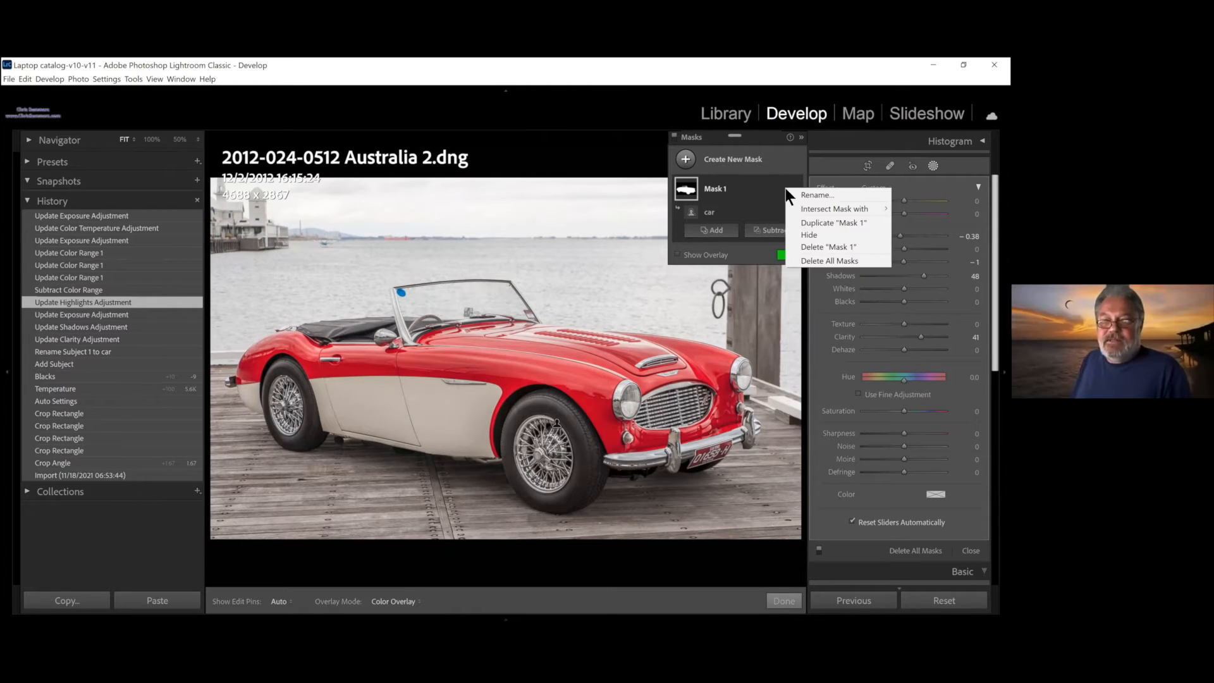
click(735, 211)
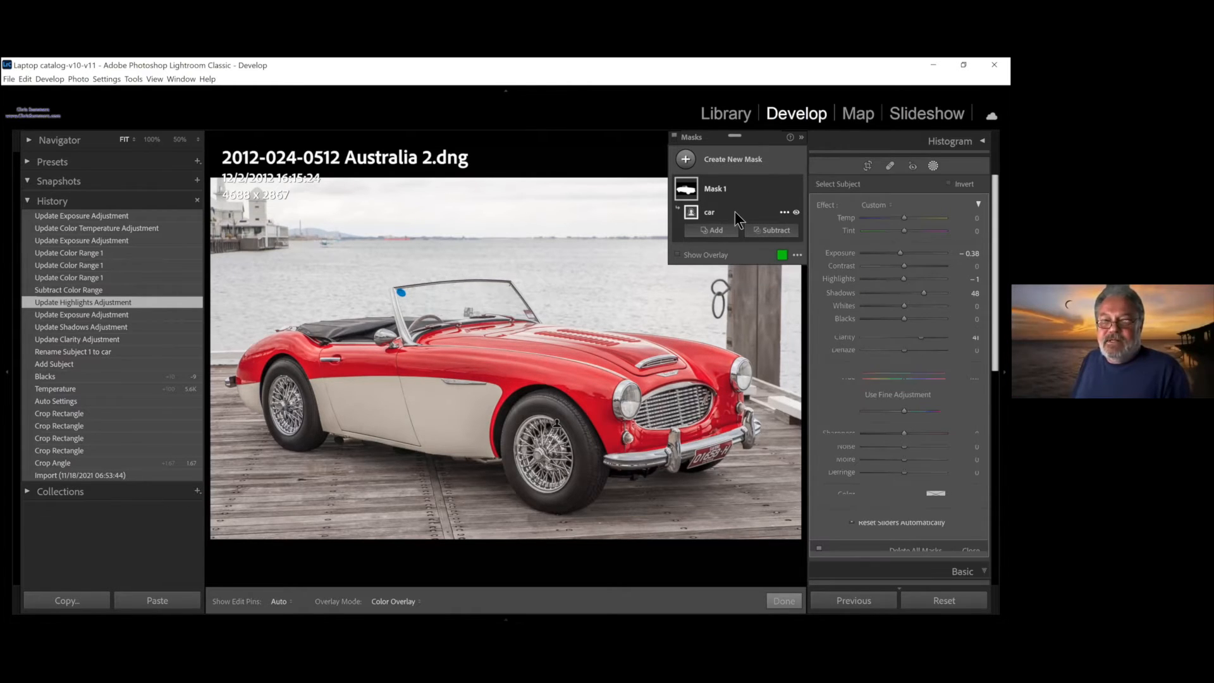
click(784, 211)
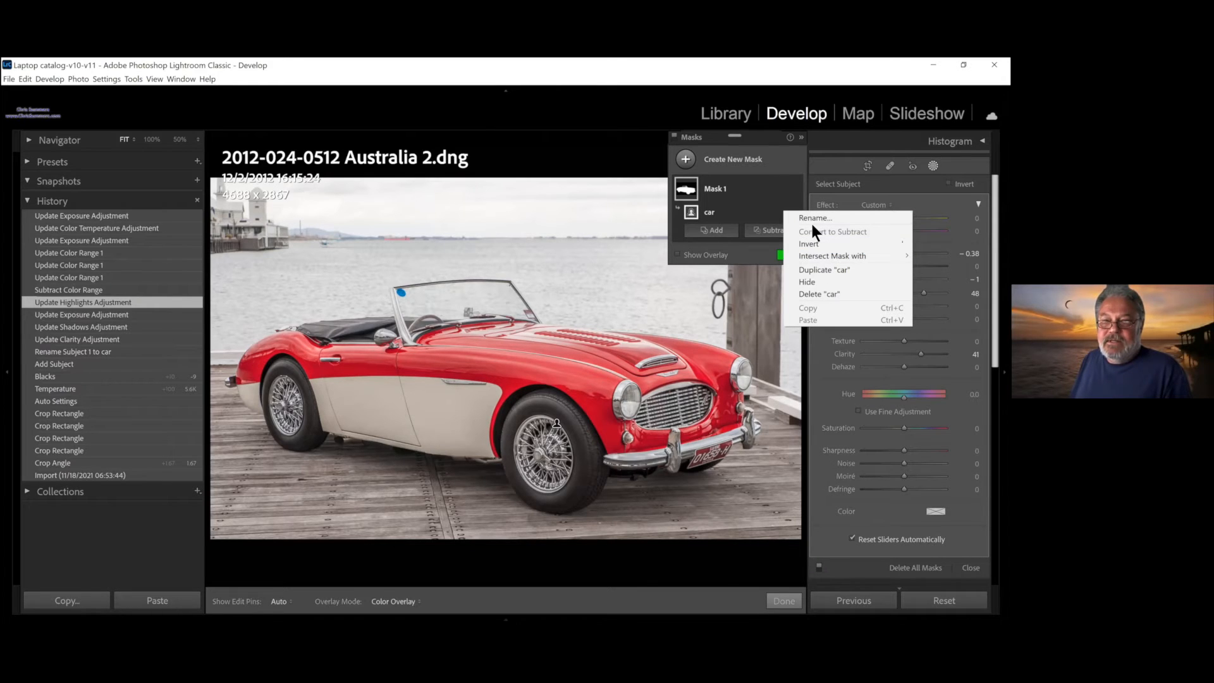
click(774, 220)
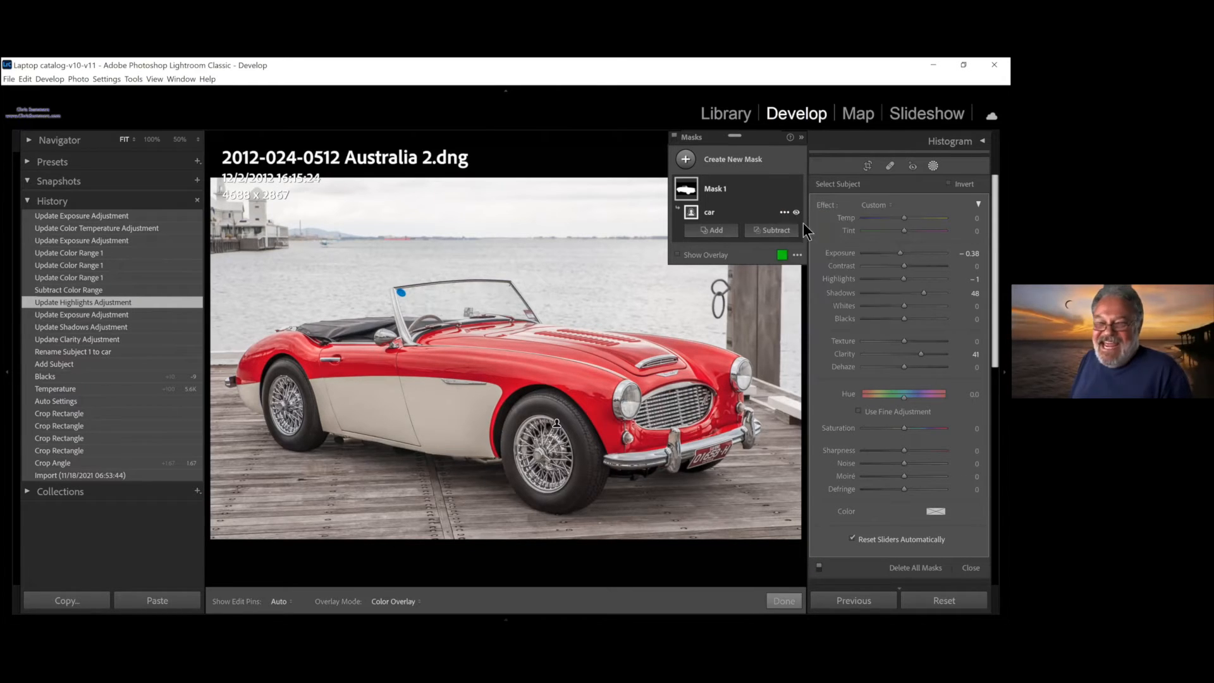
right_click(717, 213)
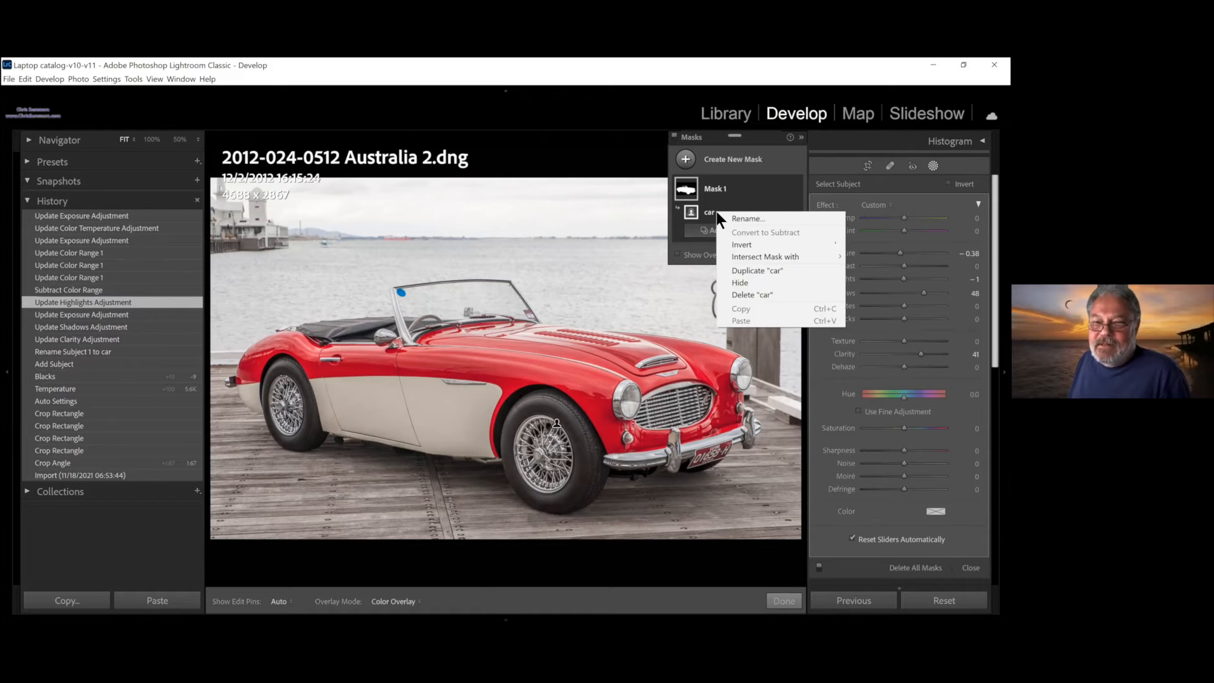
right_click(747, 182)
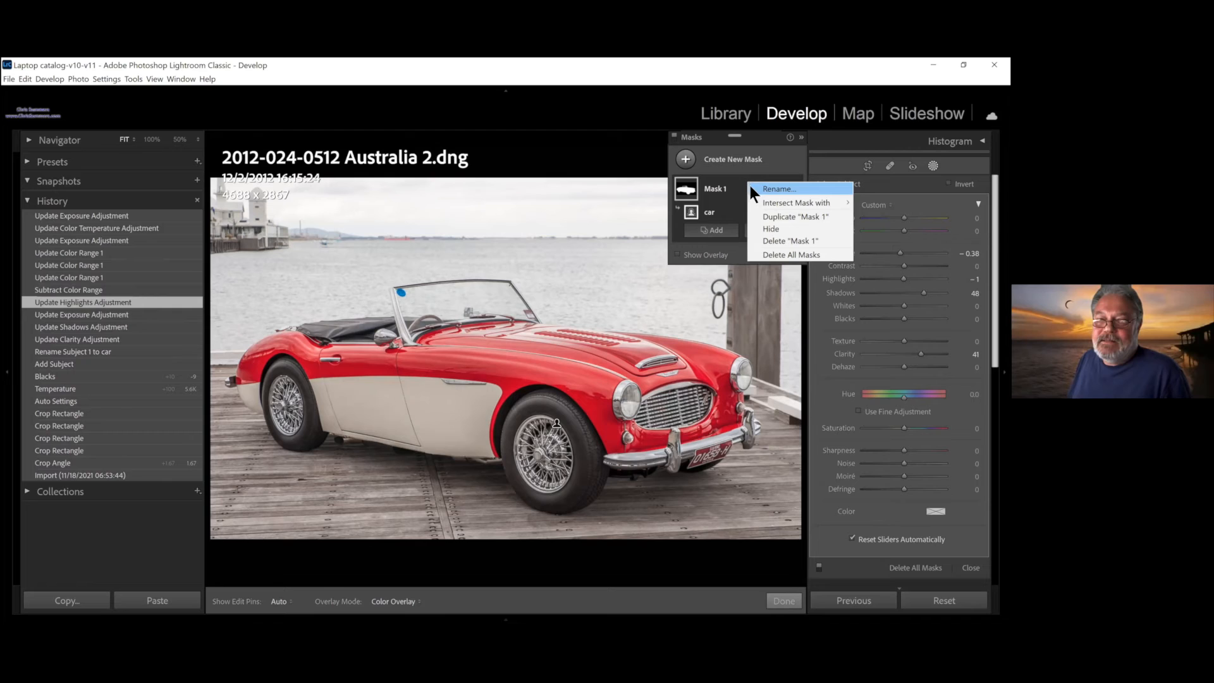
click(725, 227)
- Add a color range sampled from the car's red paint to the mask, and set the mask's Exposure to -0.08
click(726, 227)
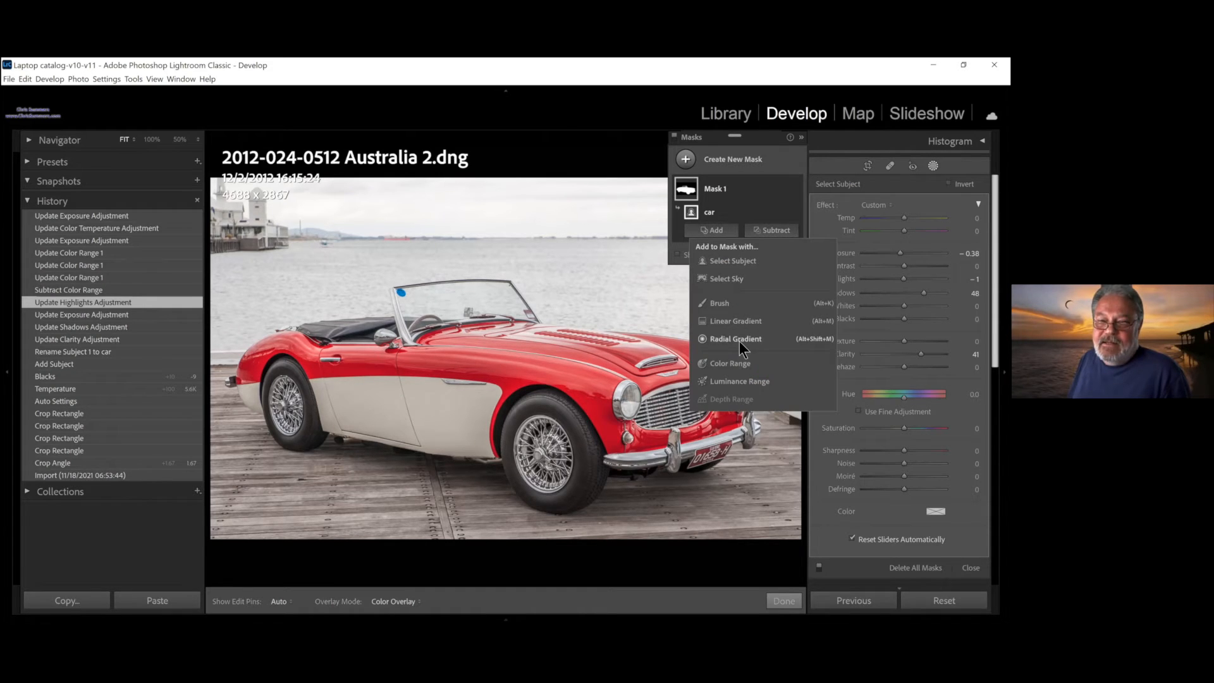
click(738, 363)
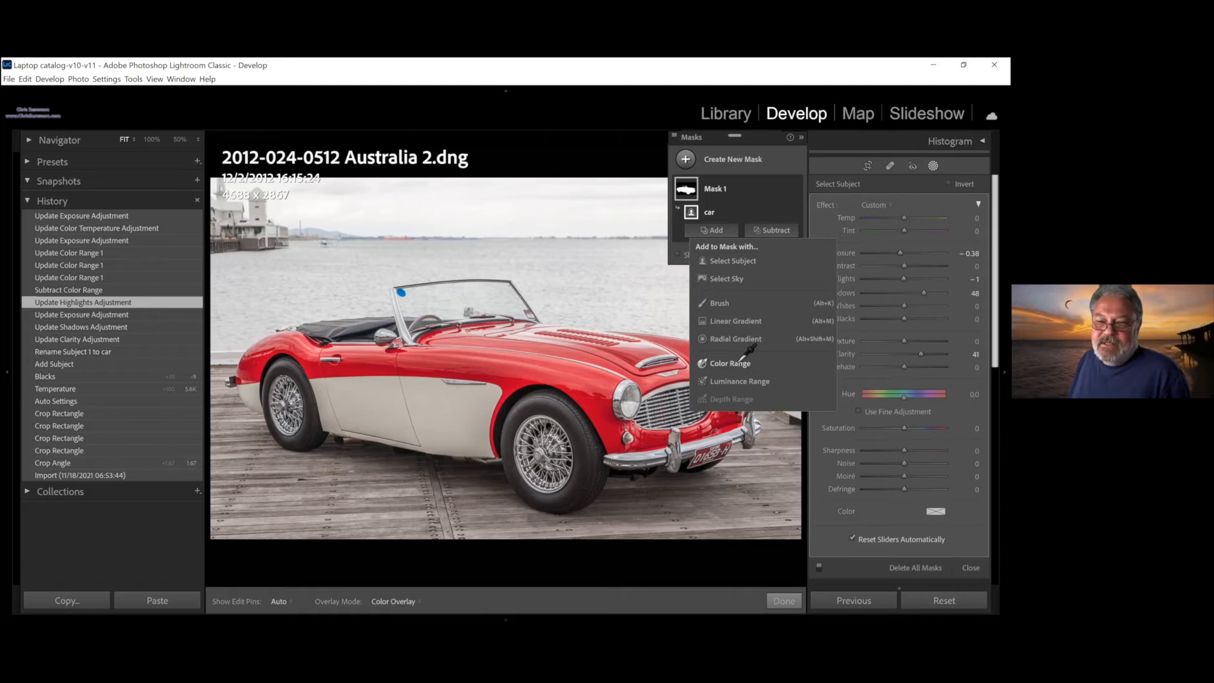
click(506, 346)
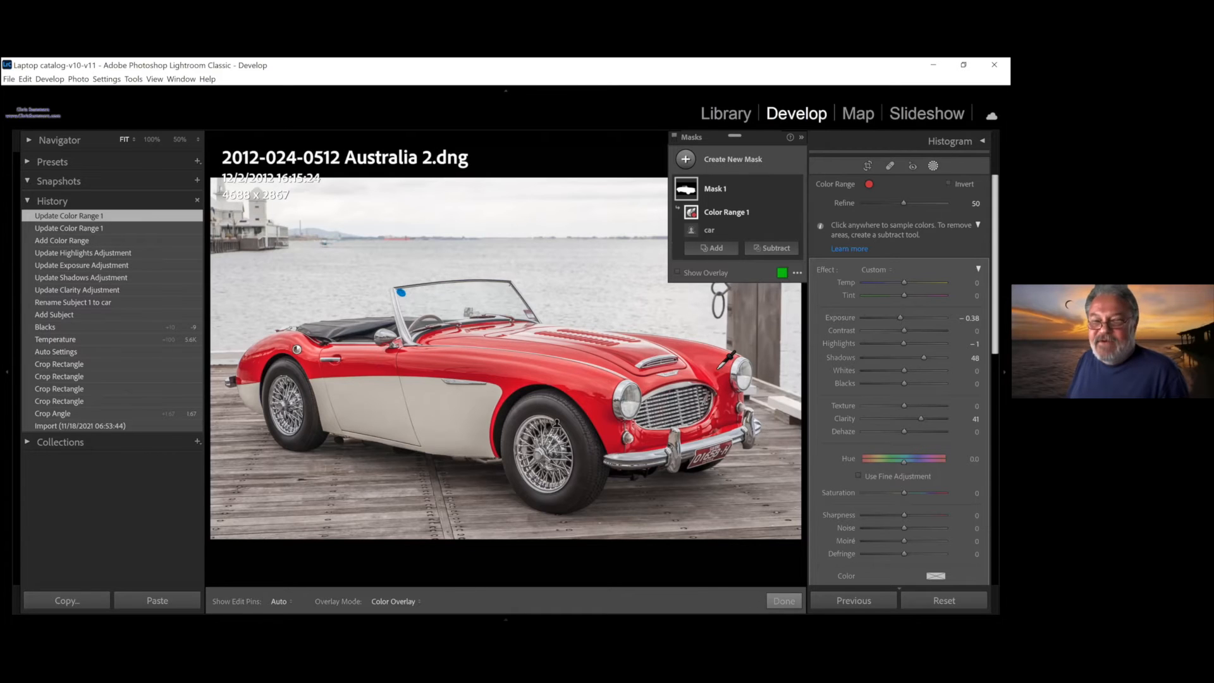
click(717, 371)
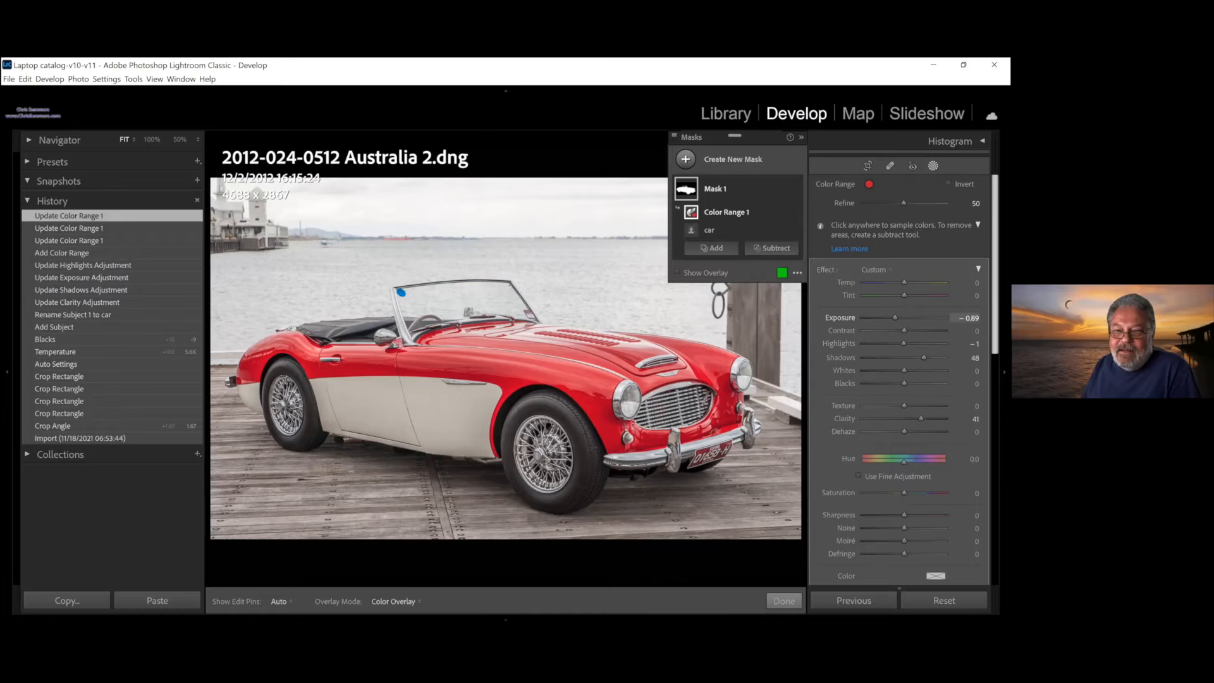
drag(893, 318, 892, 317)
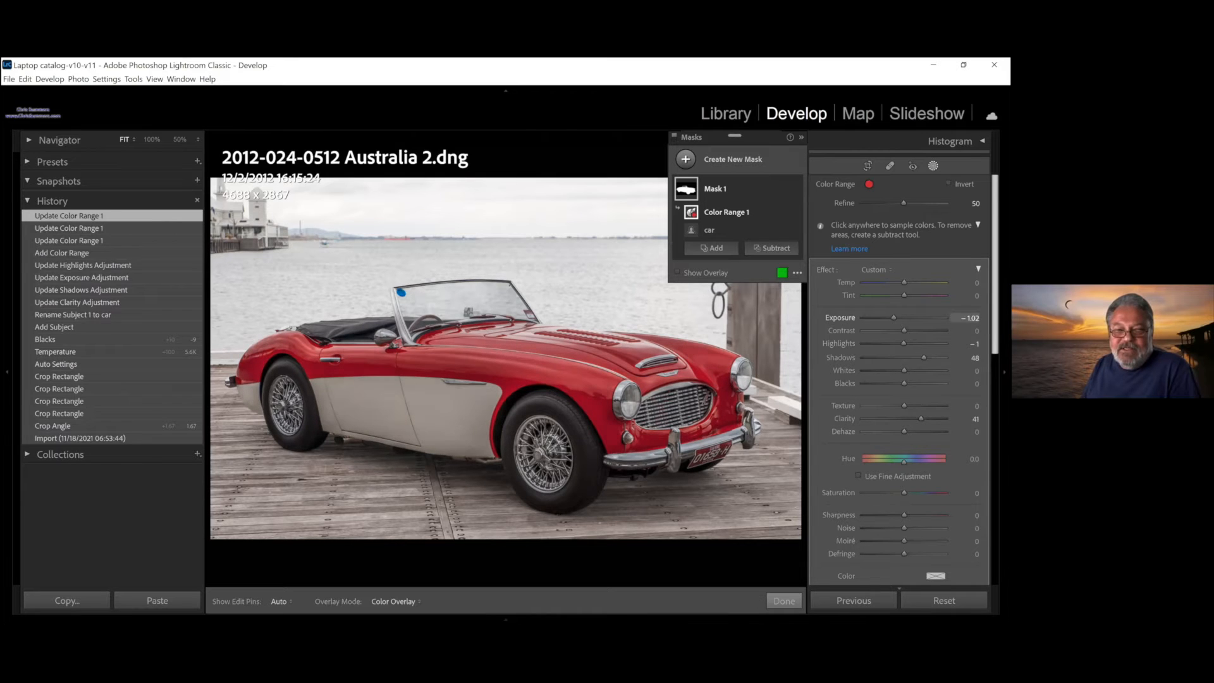
drag(899, 318, 904, 317)
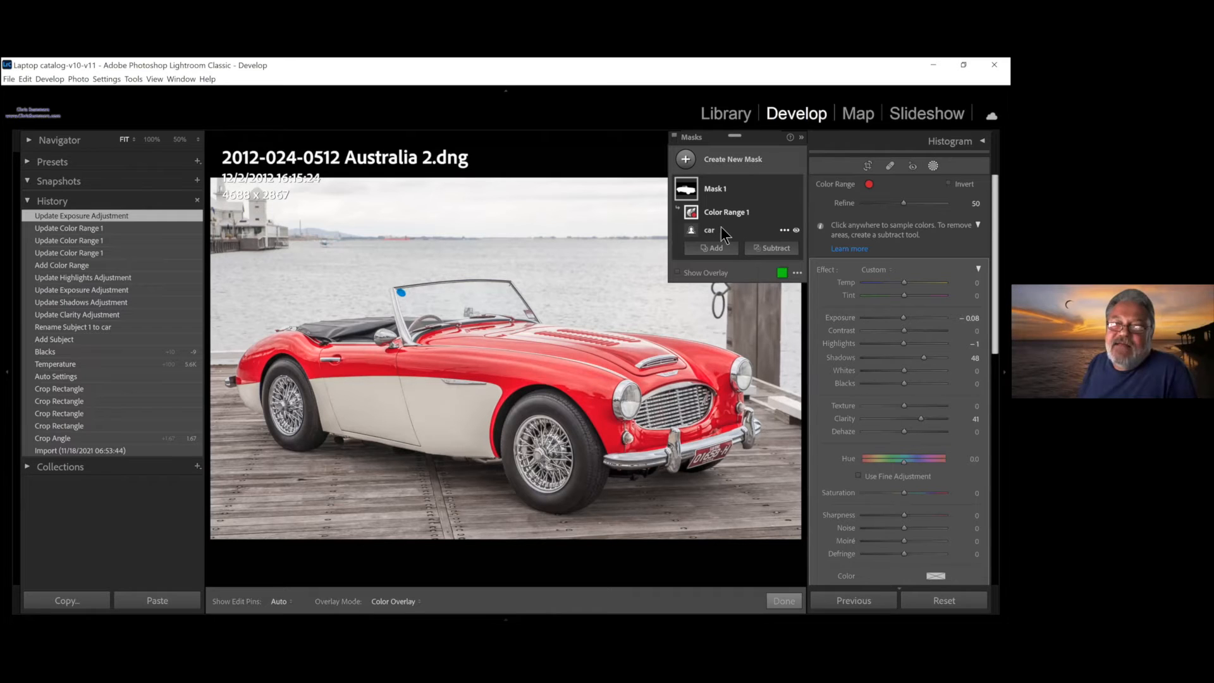
- Revert the photo to the Update Highlights Adjustment history state to remove the color range from the car mask
click(99, 279)
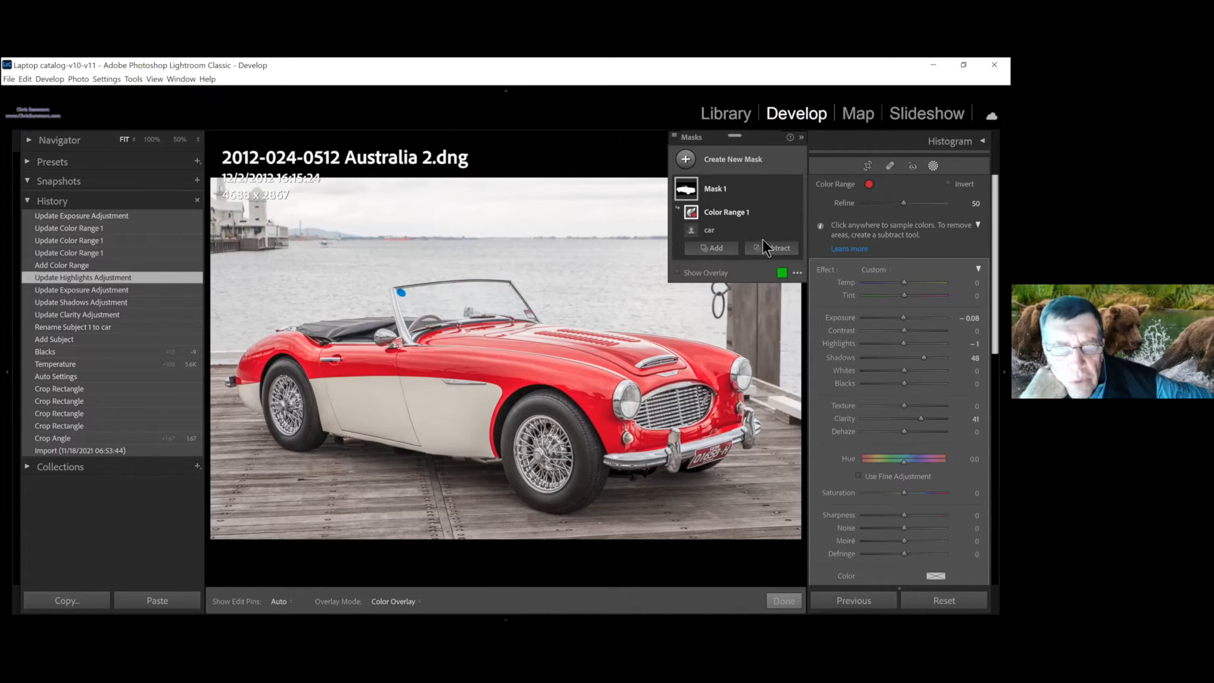
click(686, 159)
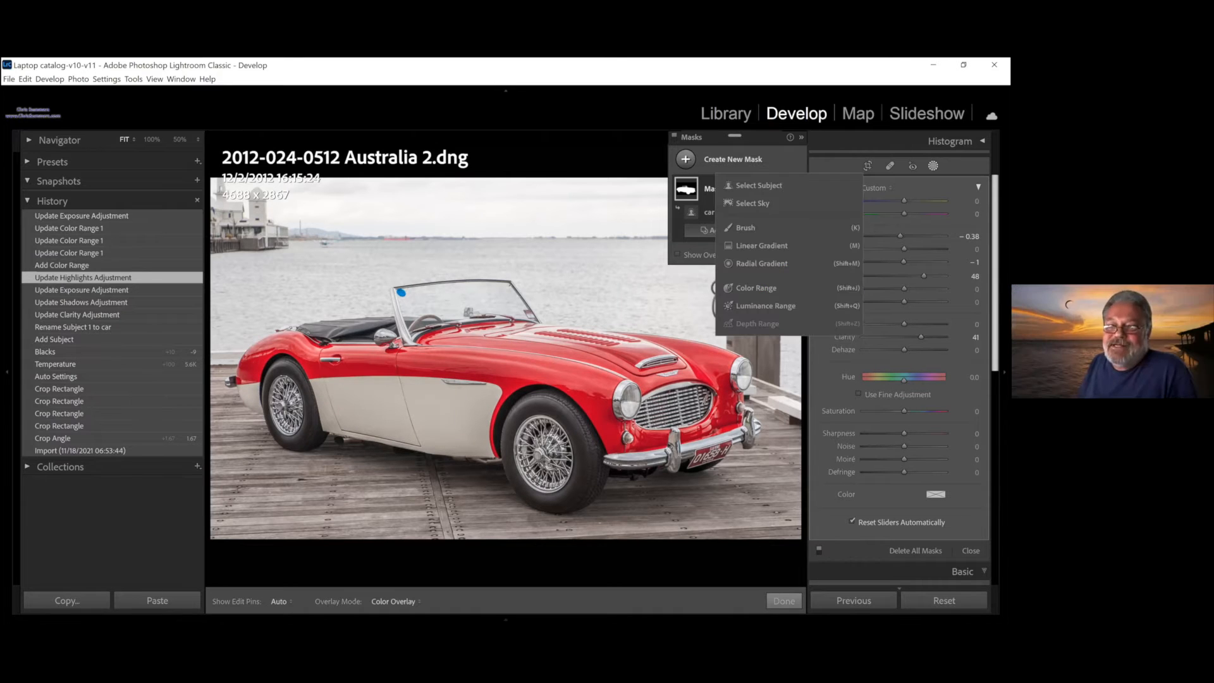
click(777, 309)
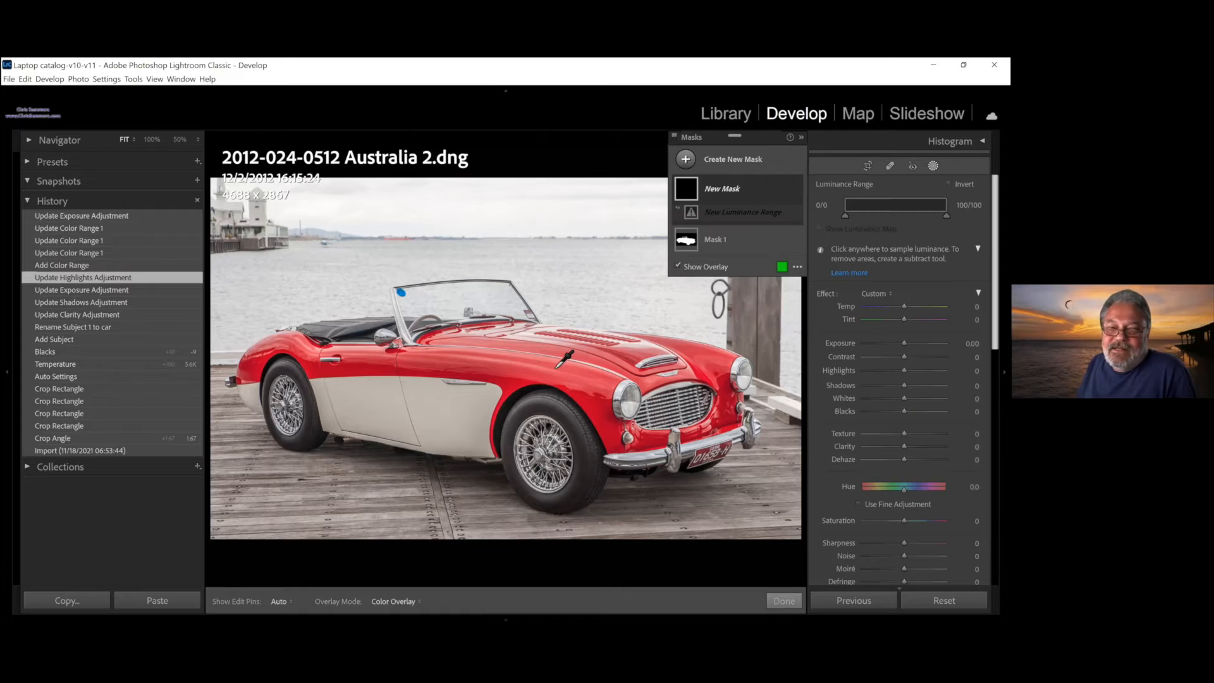
click(556, 369)
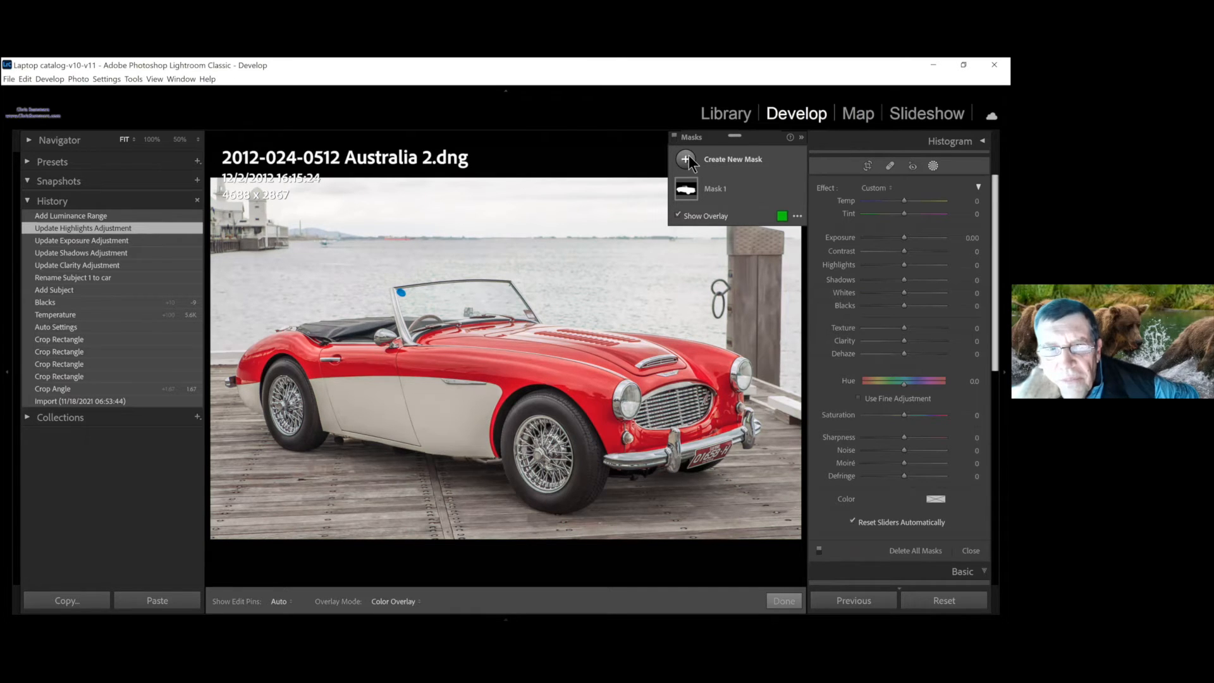
- Create a new Color Range mask, sampling the car's red paint at several points on the bodywork
click(771, 245)
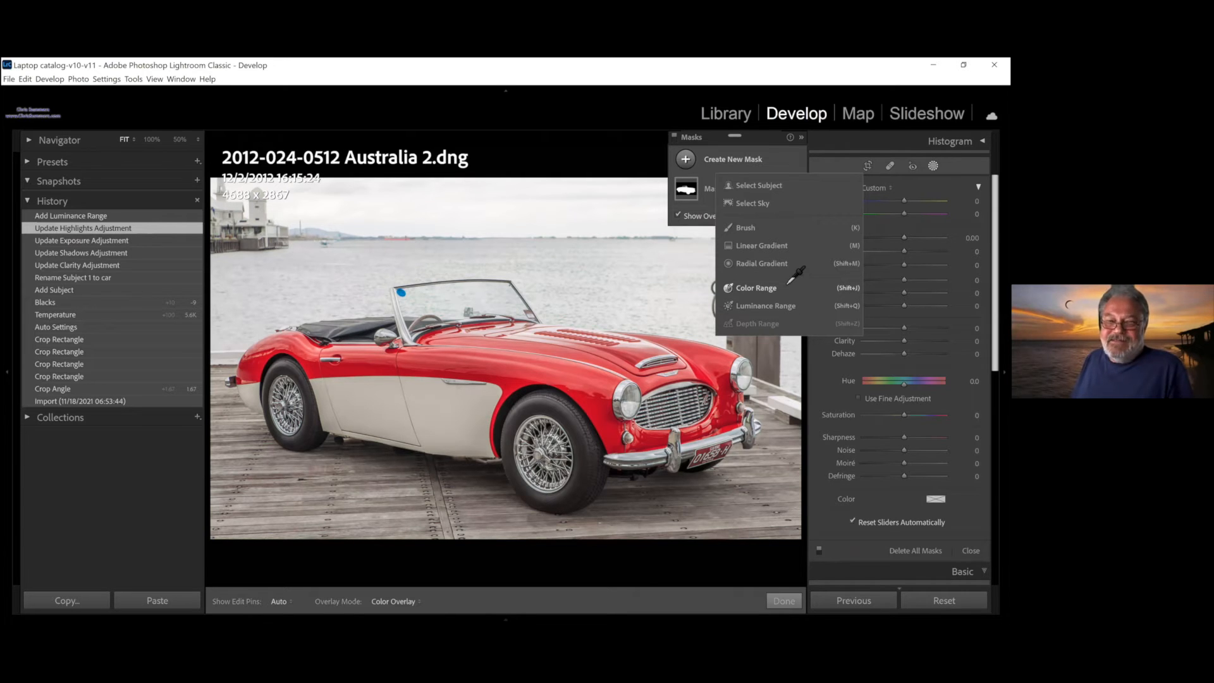
click(790, 288)
click(558, 366)
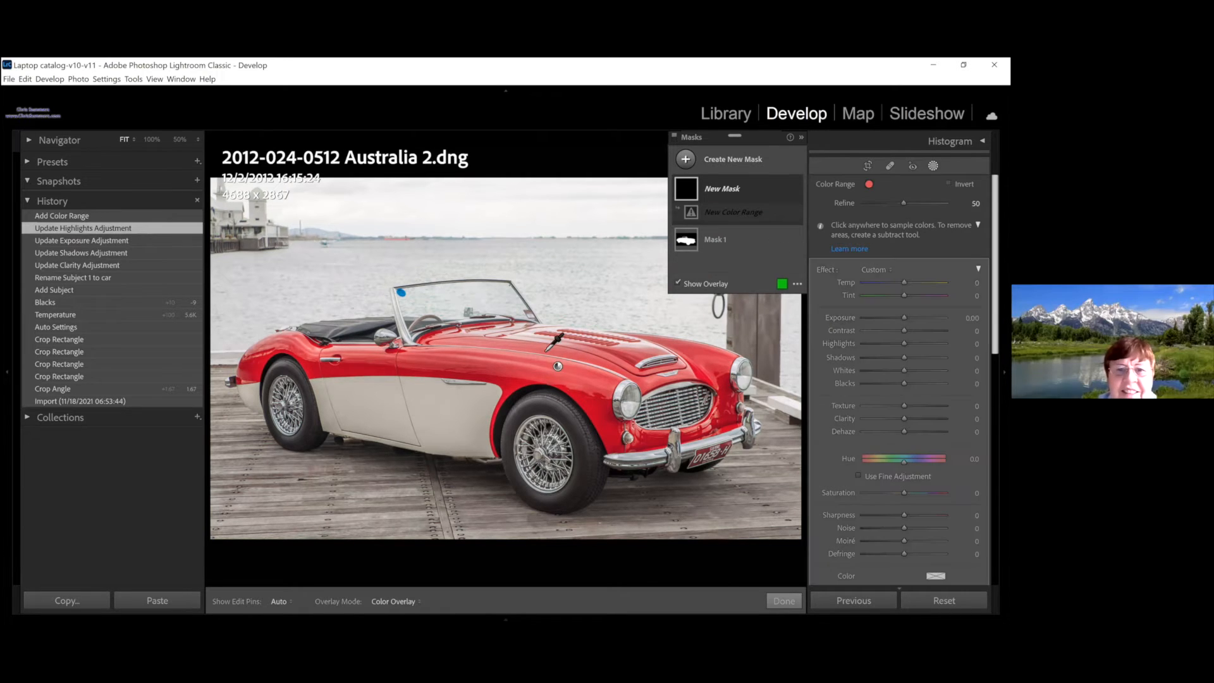
click(585, 397)
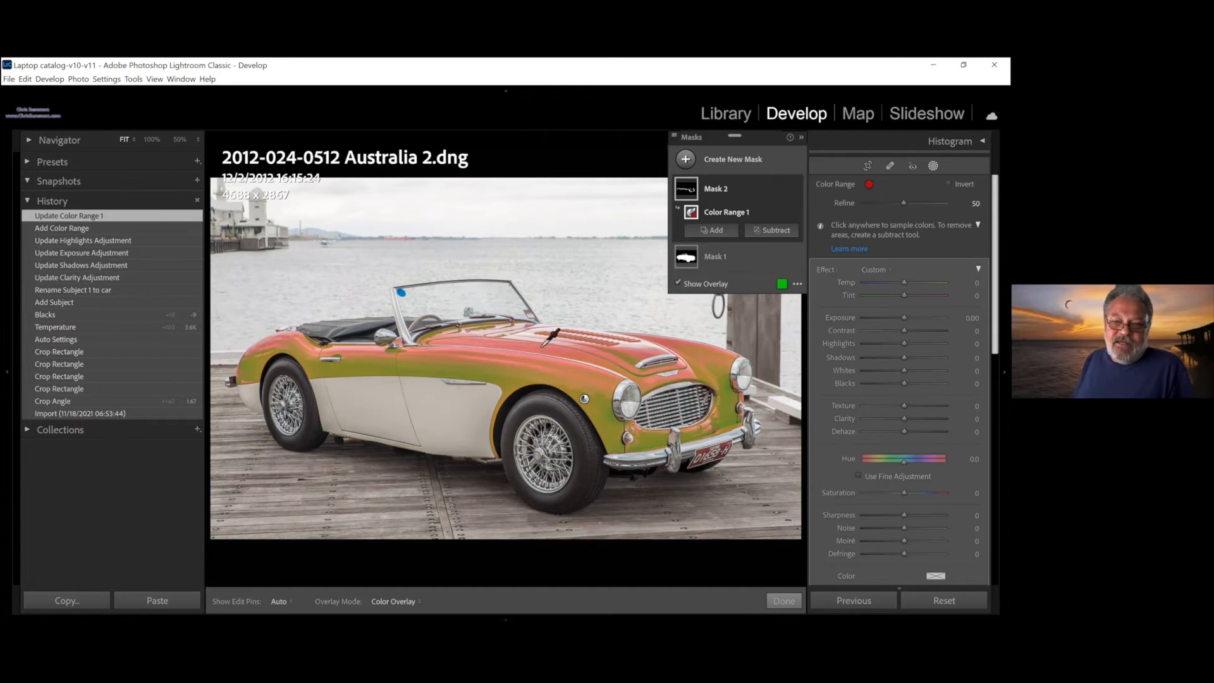
click(521, 362)
click(713, 372)
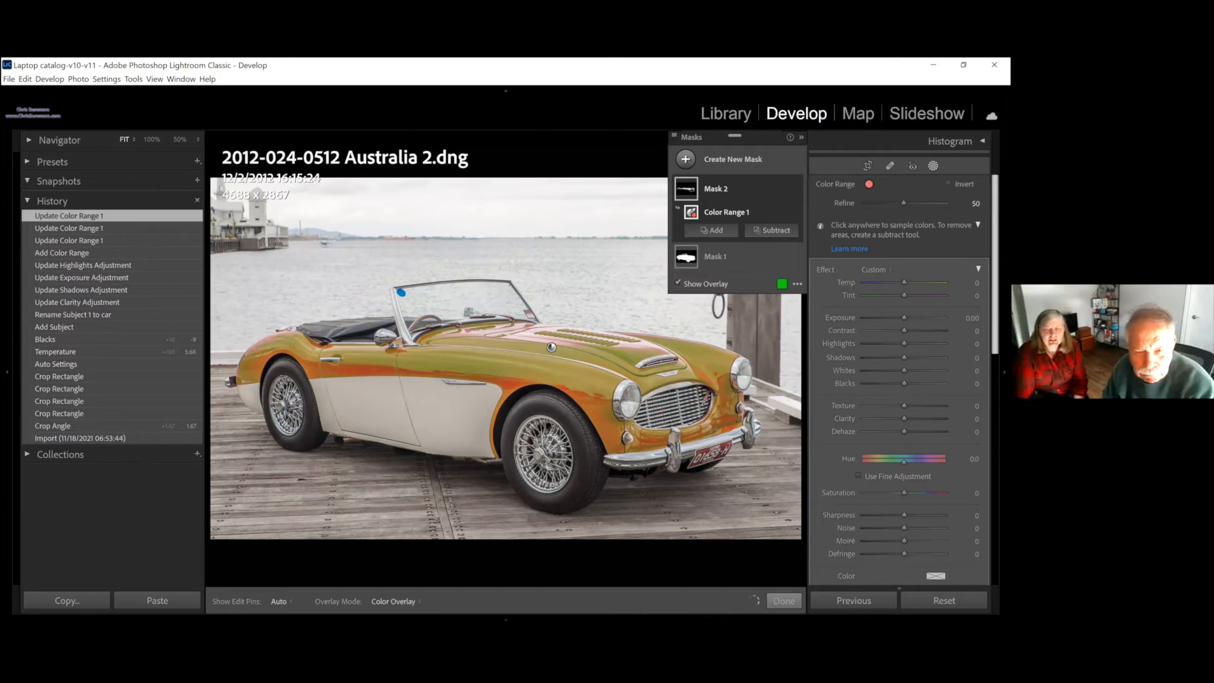
click(588, 390)
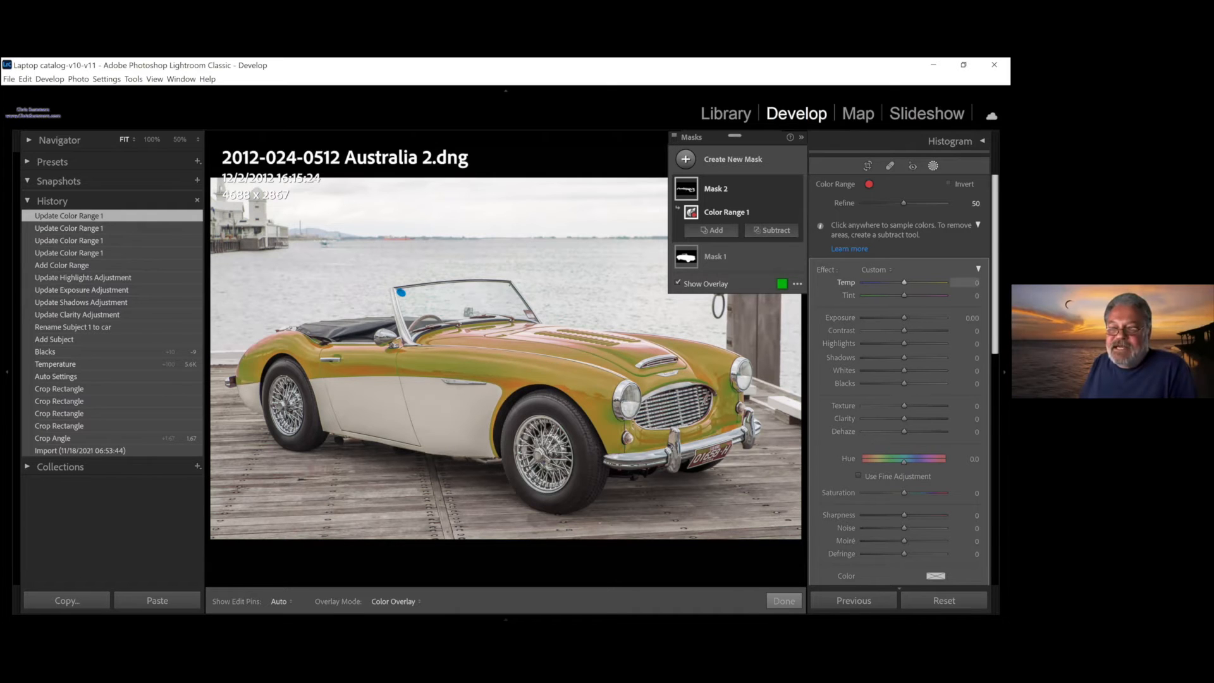
- Hide the overlay and set the red paint mask's Temp to 19, Tint to -24, Saturation to 19, Highlights to -13 and Whites to -11
key(o)
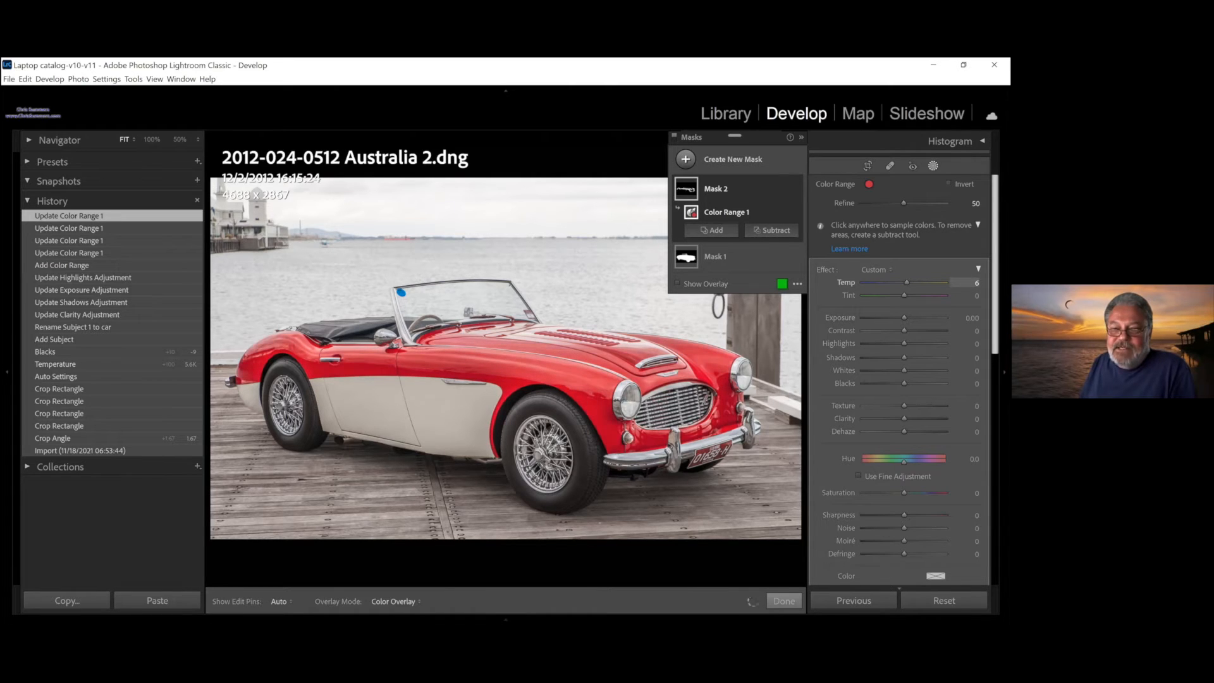
key(Return)
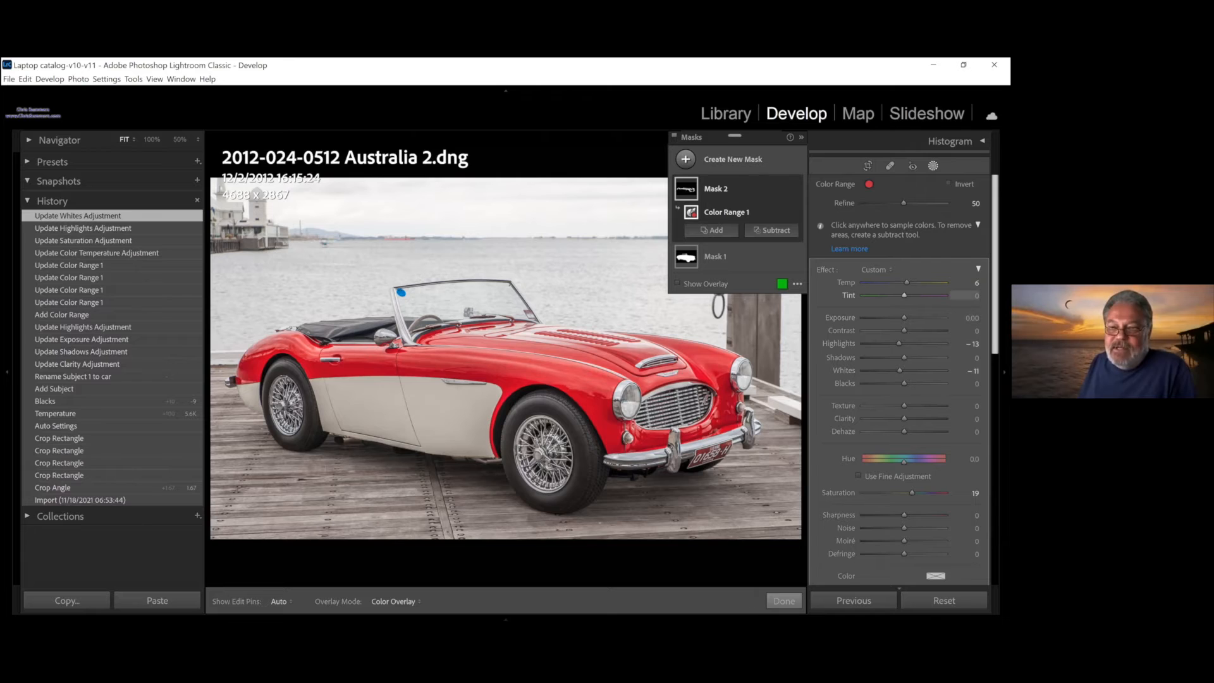
drag(907, 282, 912, 282)
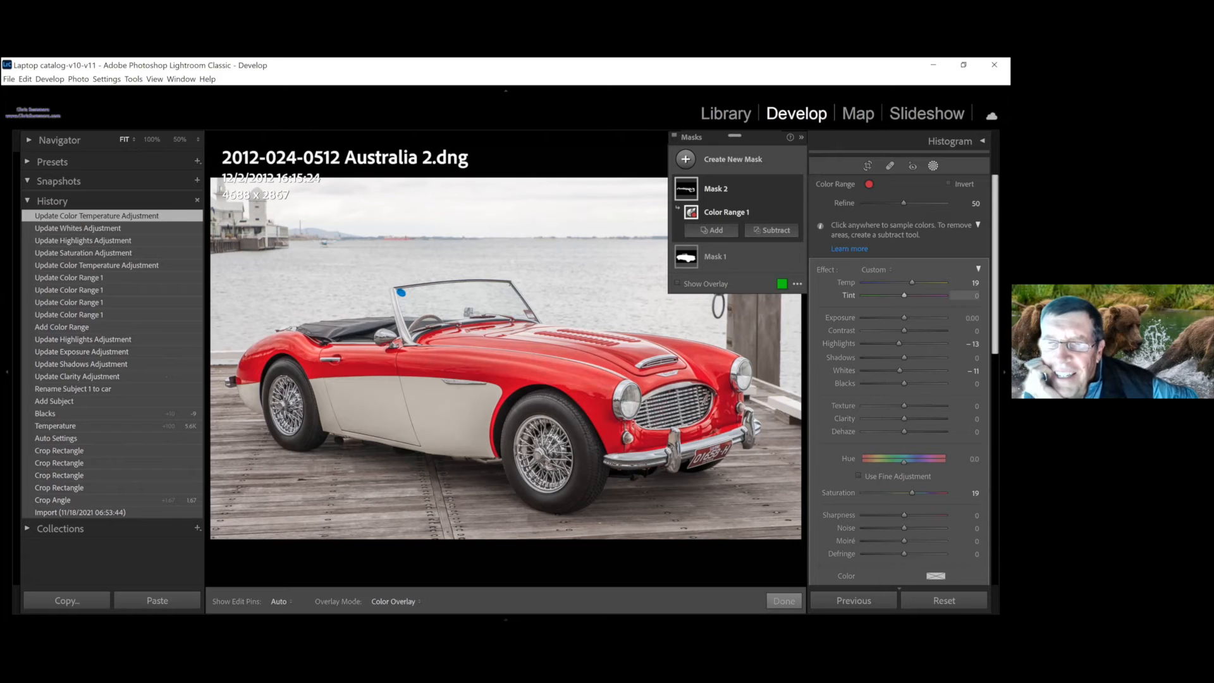
drag(904, 295, 864, 295)
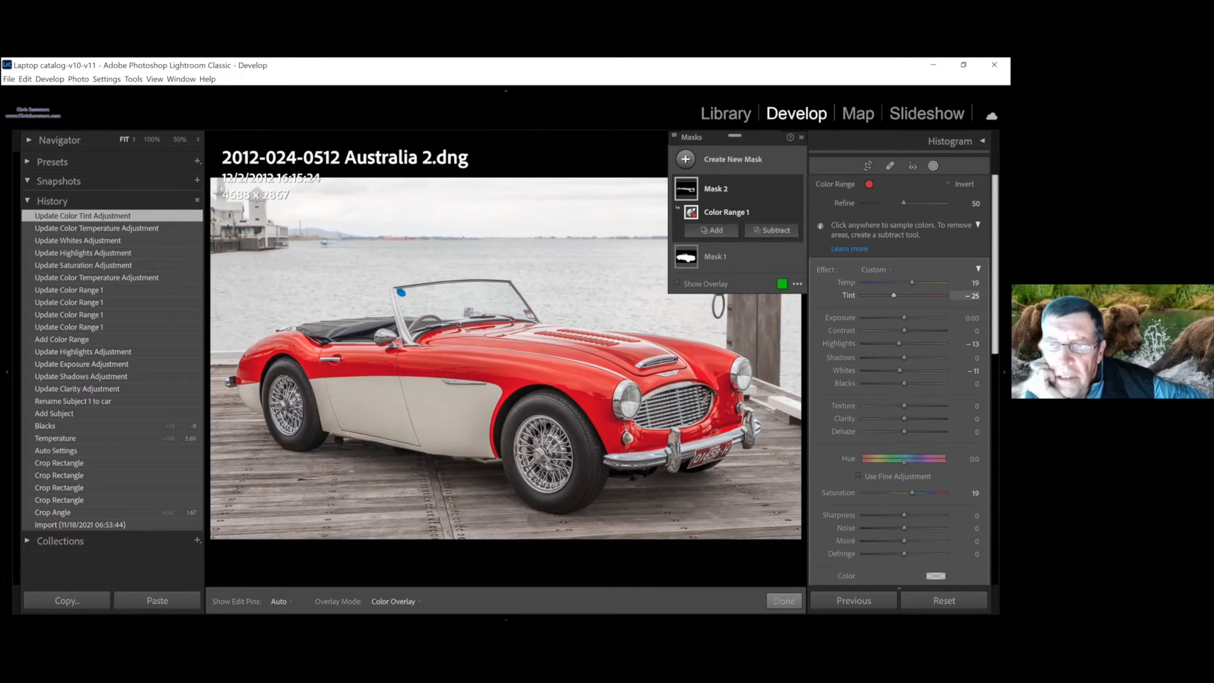
drag(894, 296, 894, 295)
- Try negative Hue shifts on the red paint mask, and set its Hue to 7.3
drag(904, 461, 900, 461)
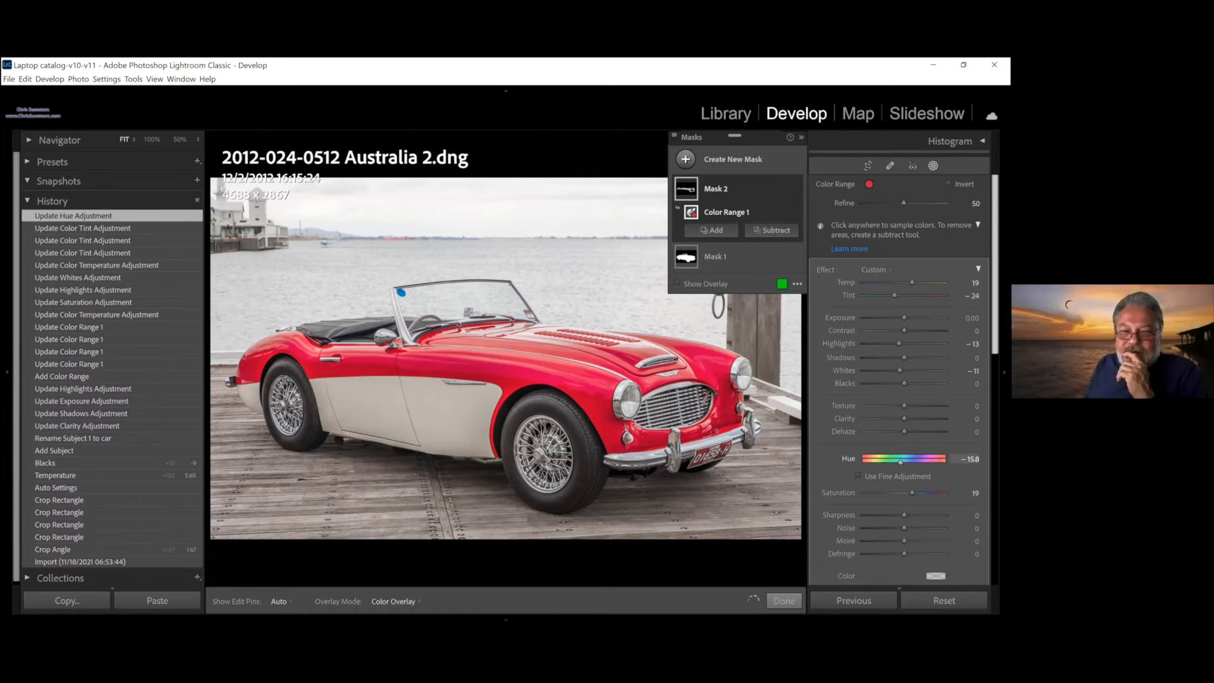
drag(900, 461, 894, 461)
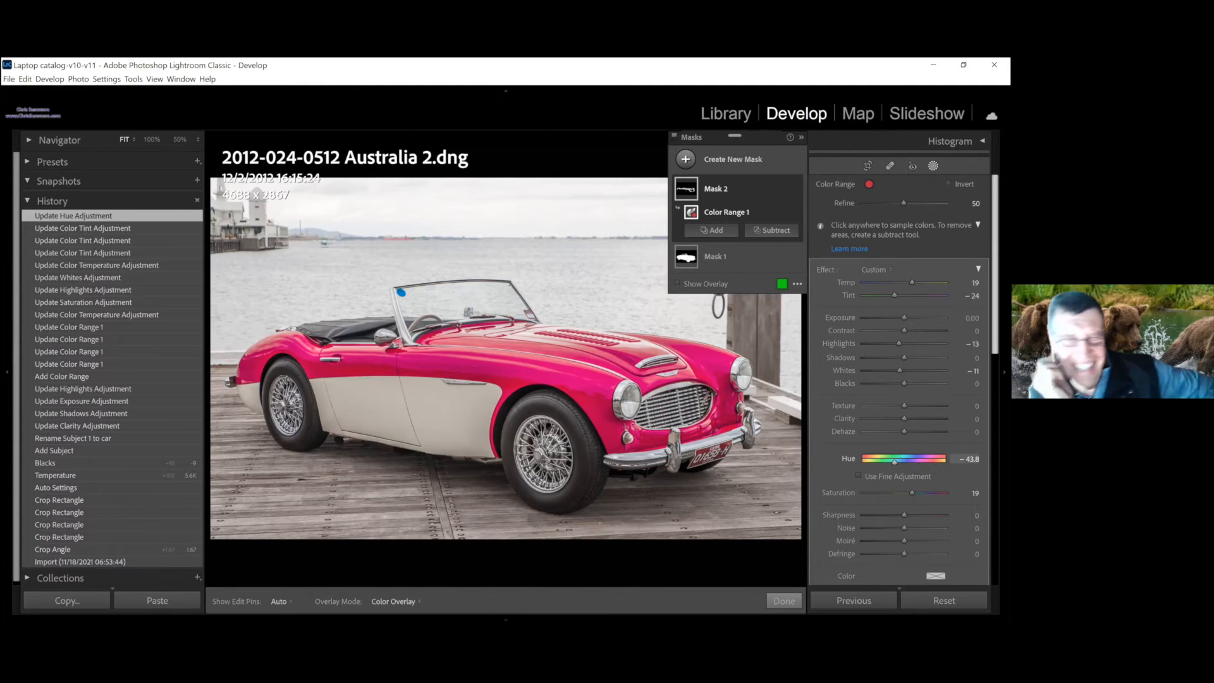
drag(895, 461, 906, 461)
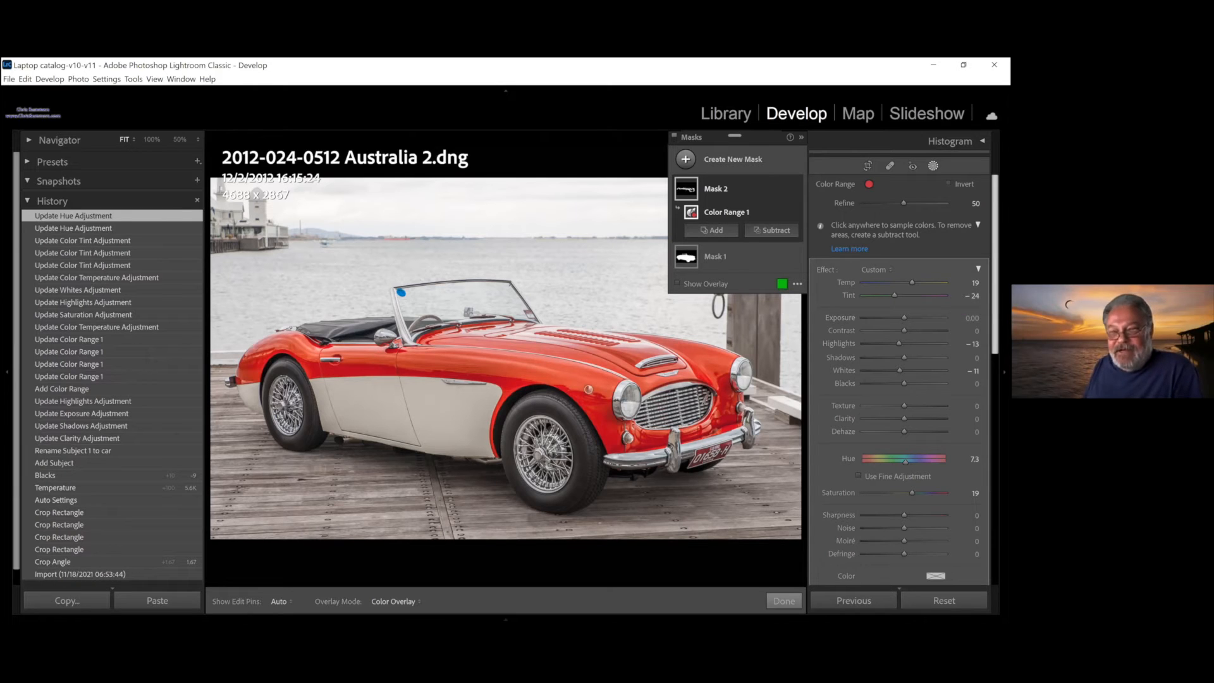
- Create a new Select Subject mask of the car and invert it to cover the background
click(697, 159)
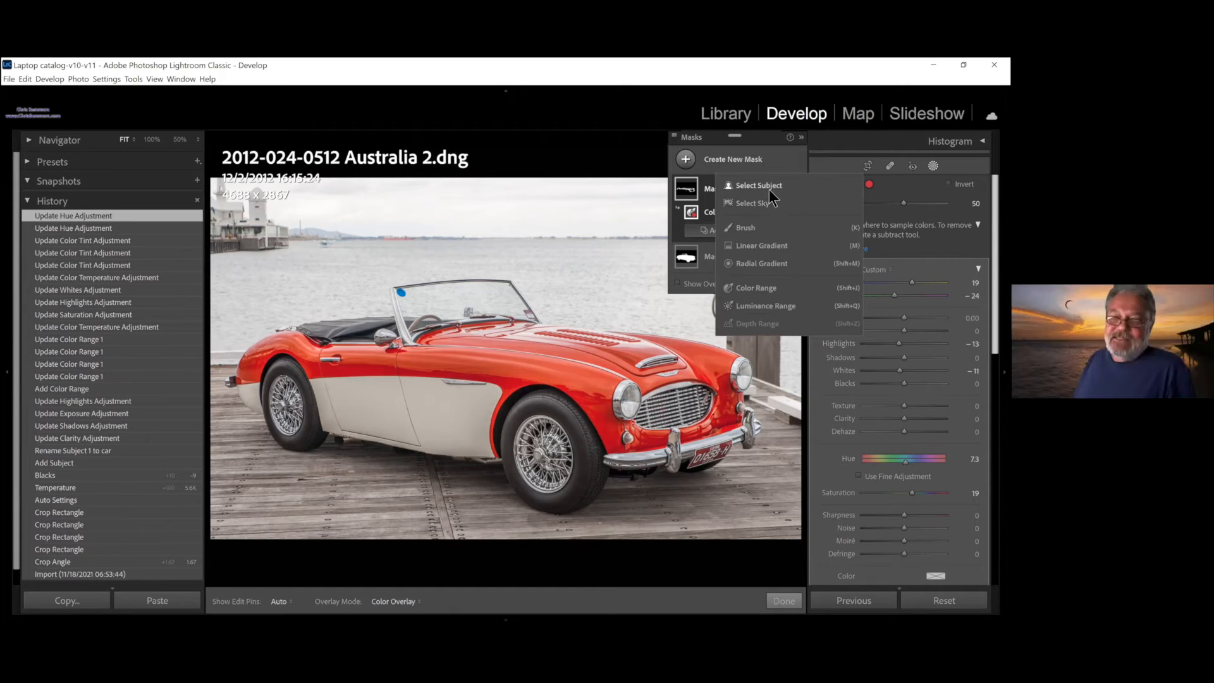
click(768, 188)
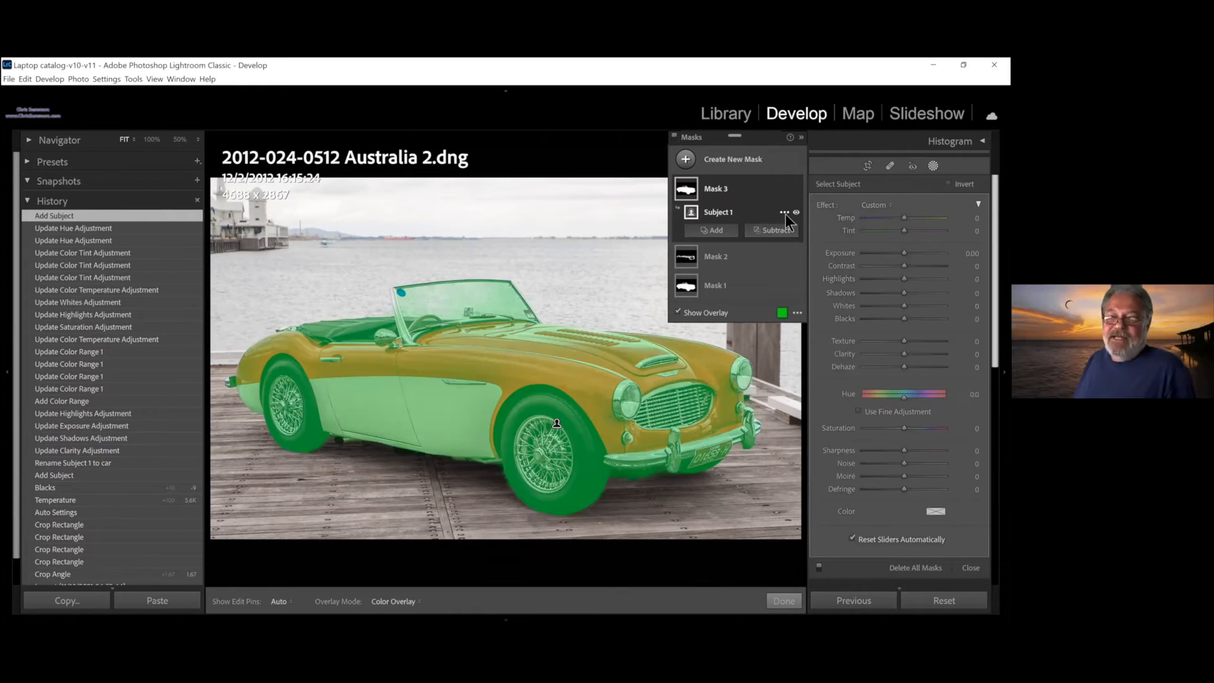
click(789, 210)
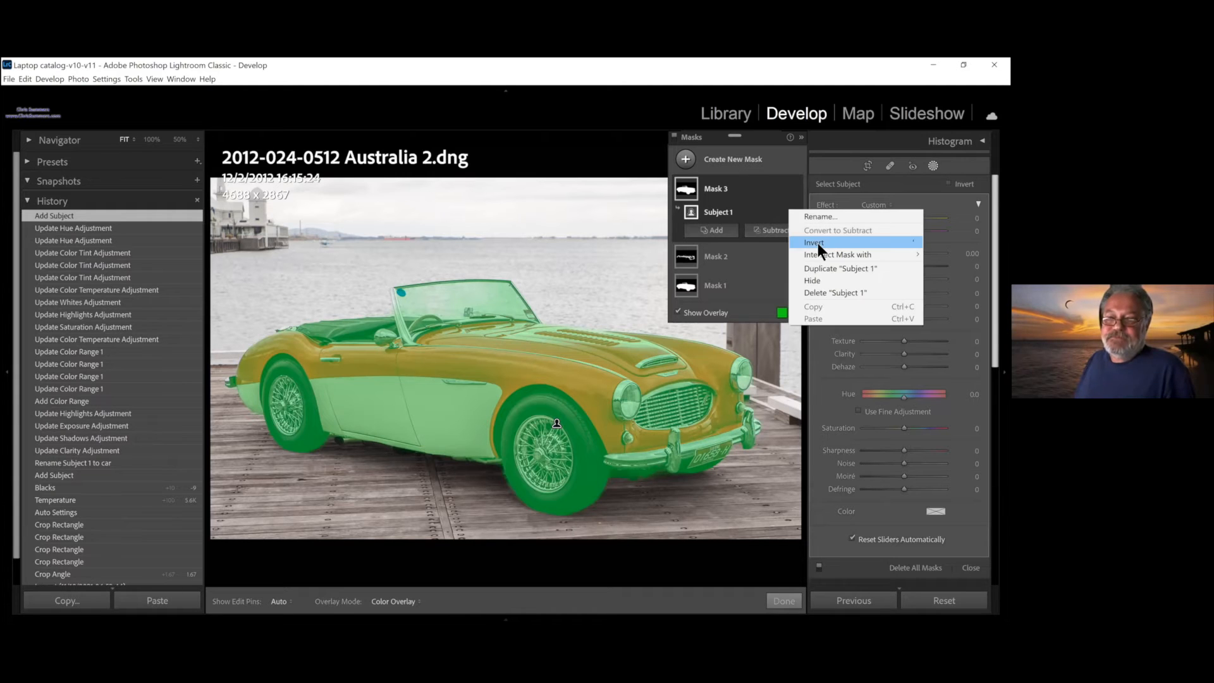
click(815, 242)
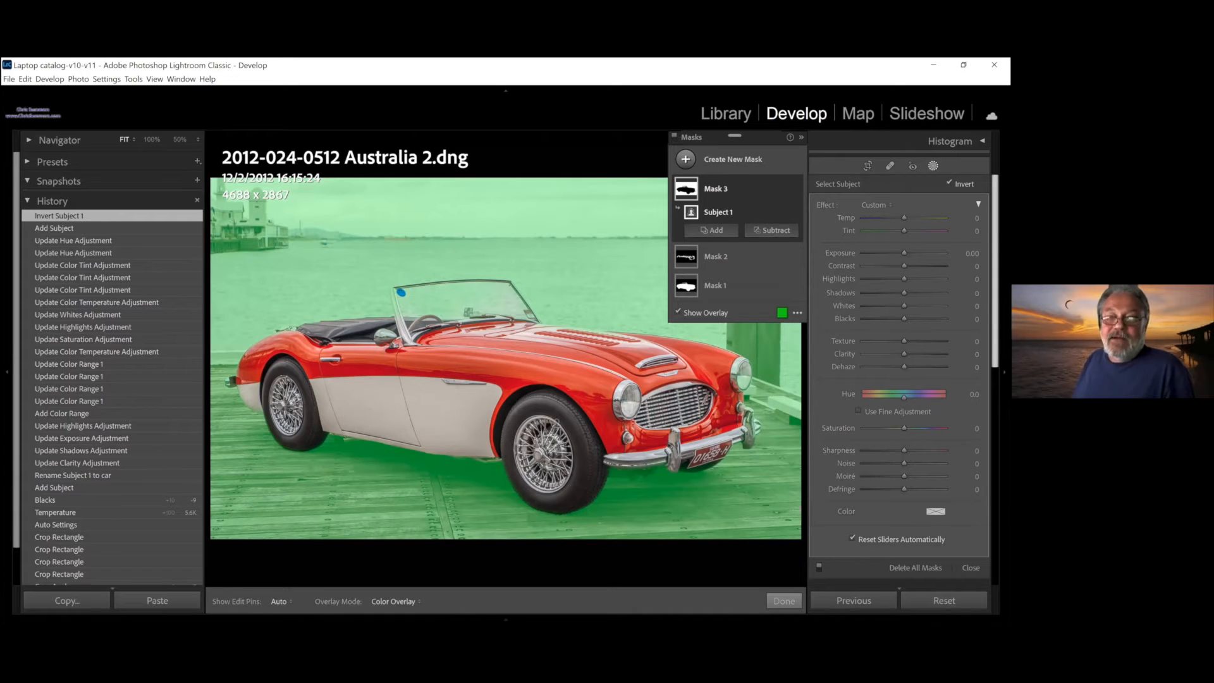
- Hide the overlay, set the background mask's Highlights to -25, Exposure to -0.41, Dehaze to 35 and Whites to -15, and finish masking
key(o)
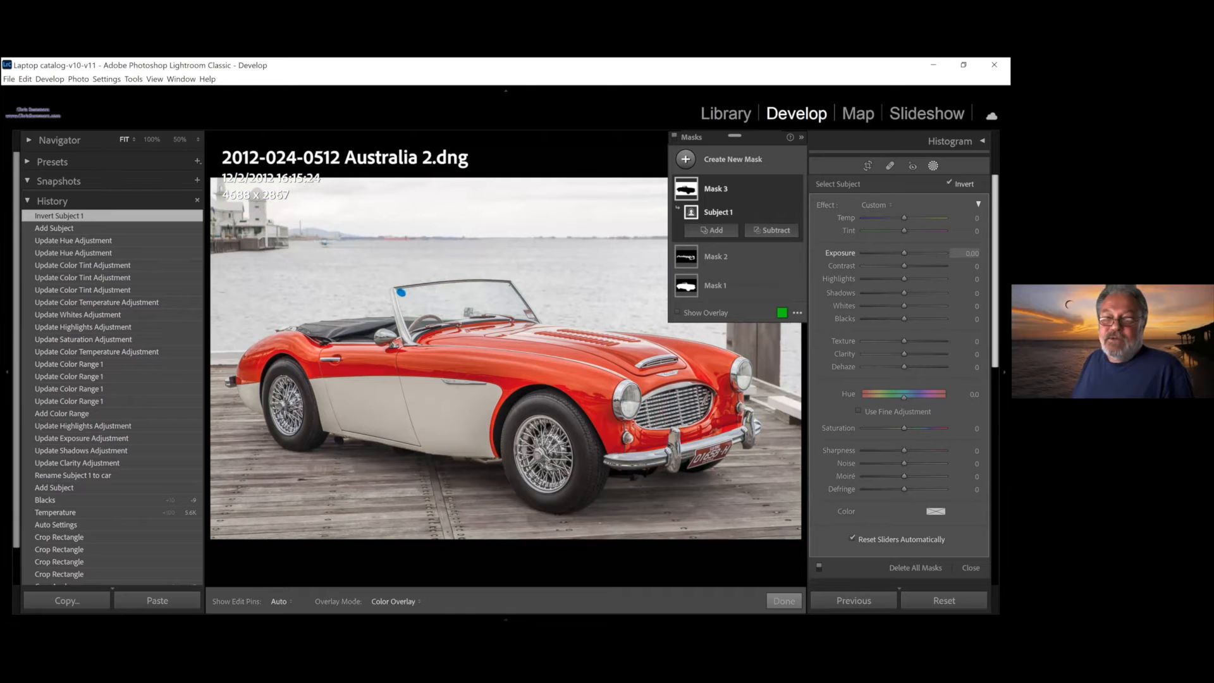
drag(904, 278, 903, 278)
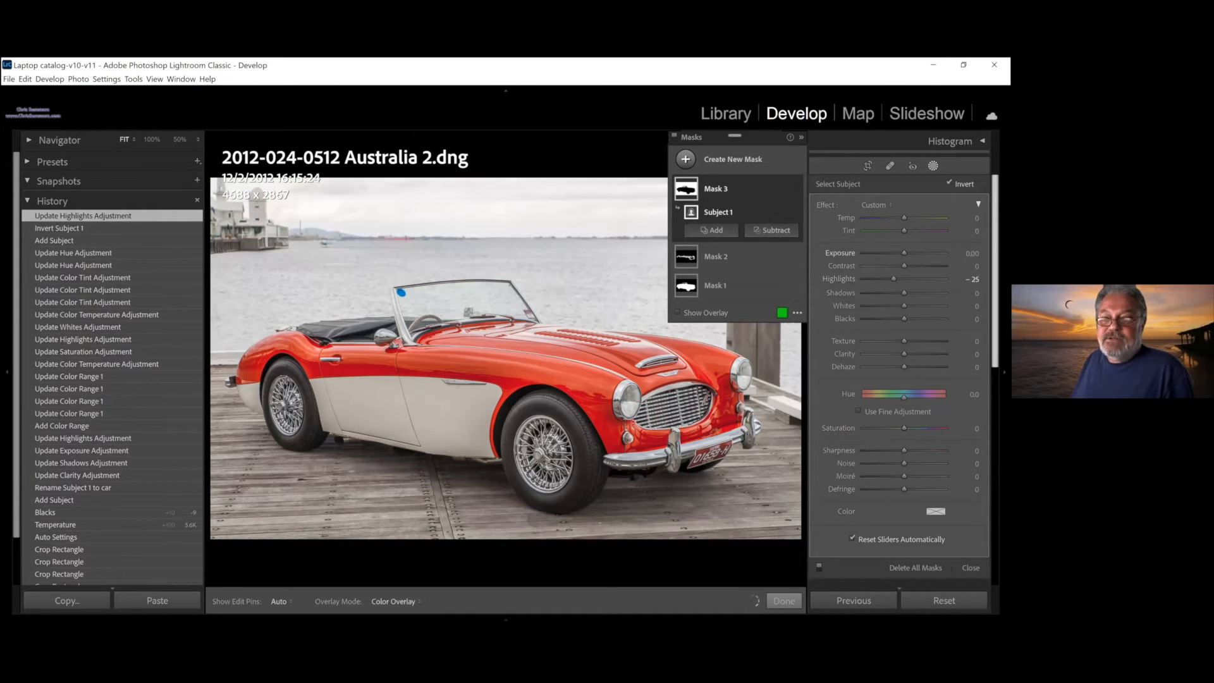
drag(904, 253, 896, 252)
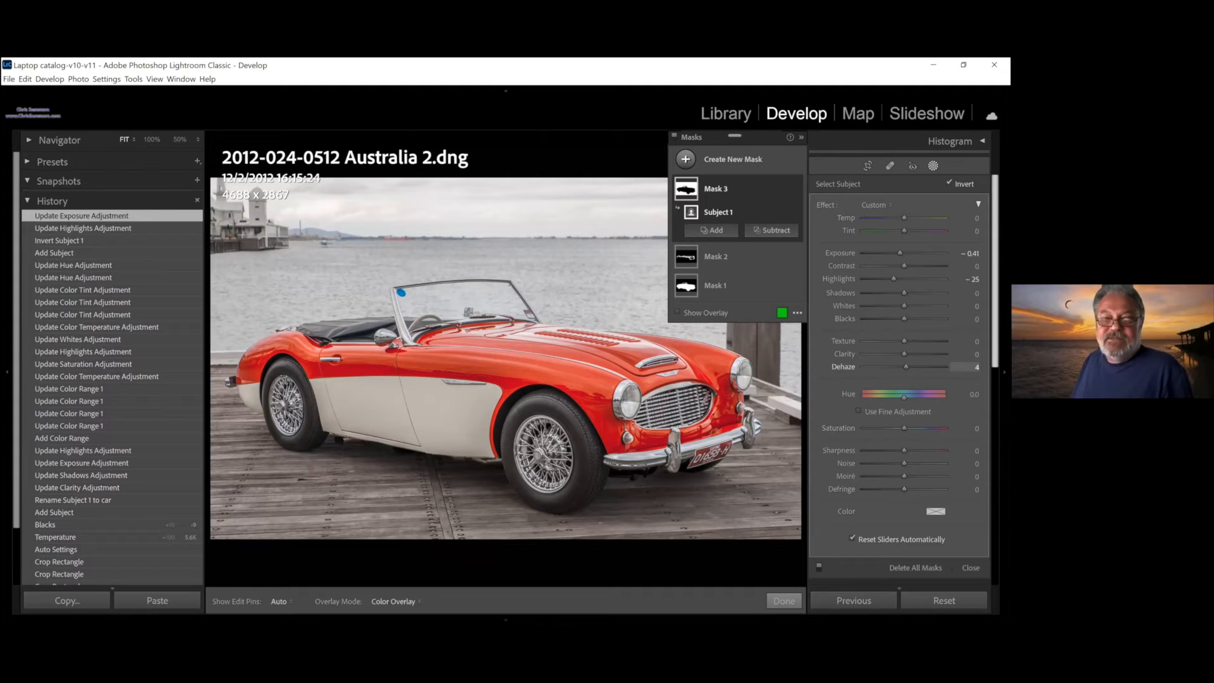
drag(924, 367, 928, 367)
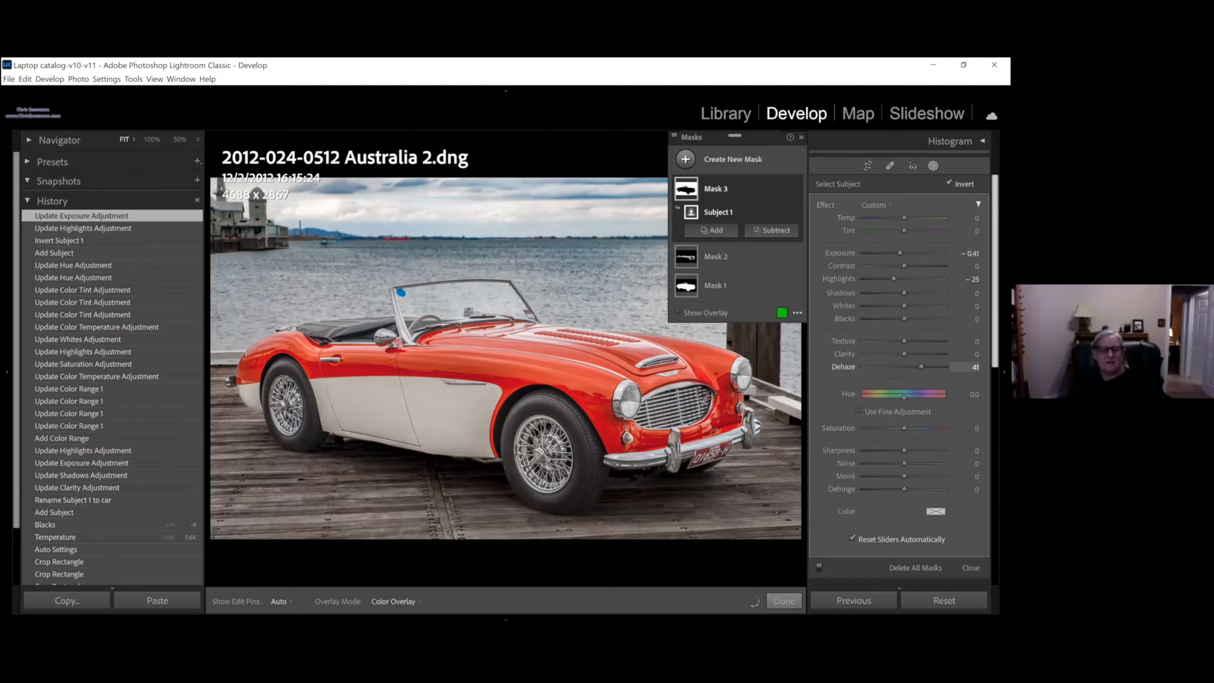
drag(922, 367, 920, 367)
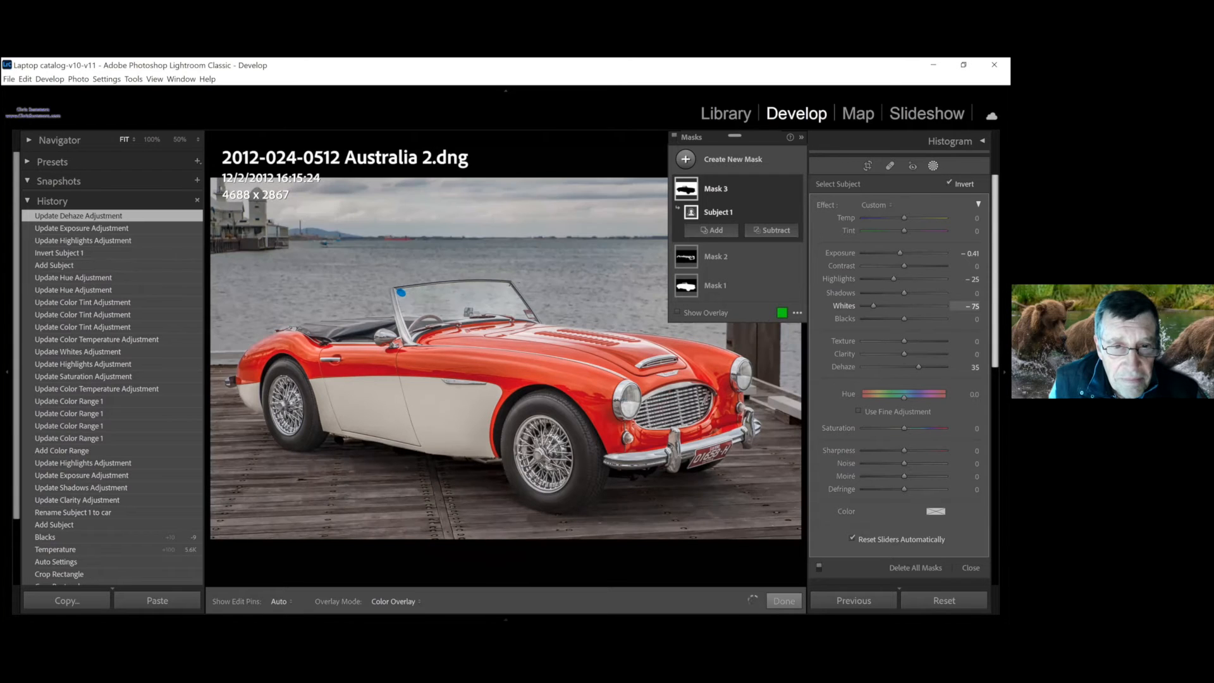
drag(875, 305, 893, 305)
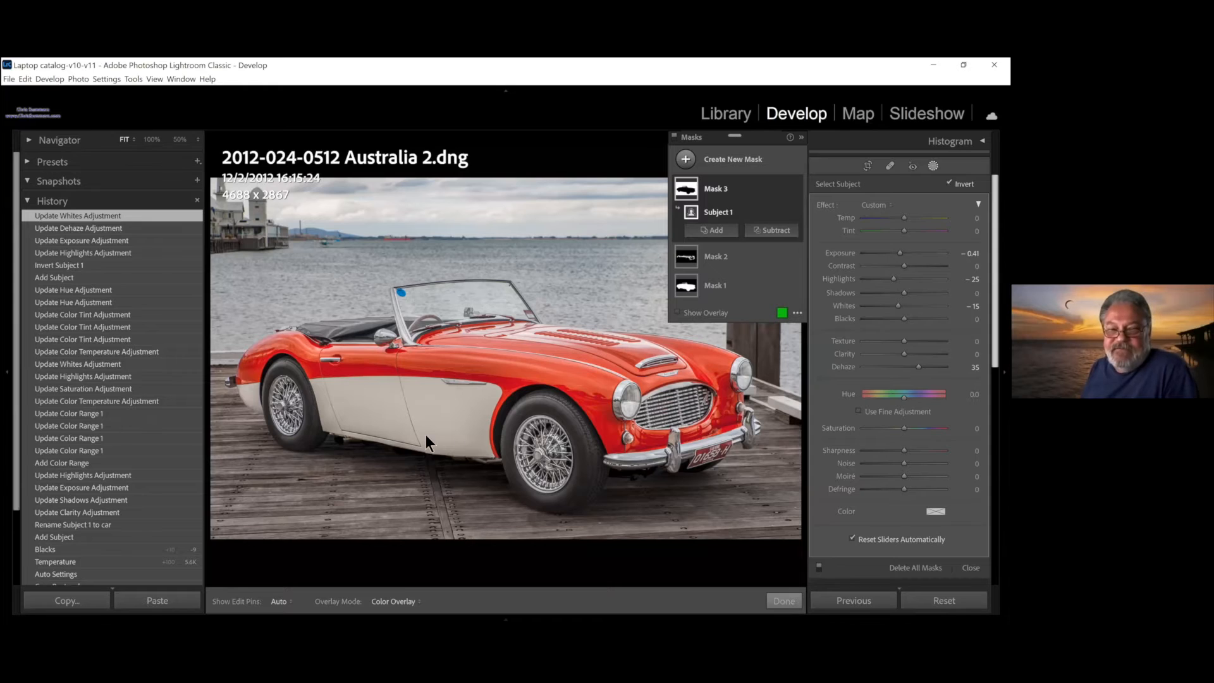
click(784, 602)
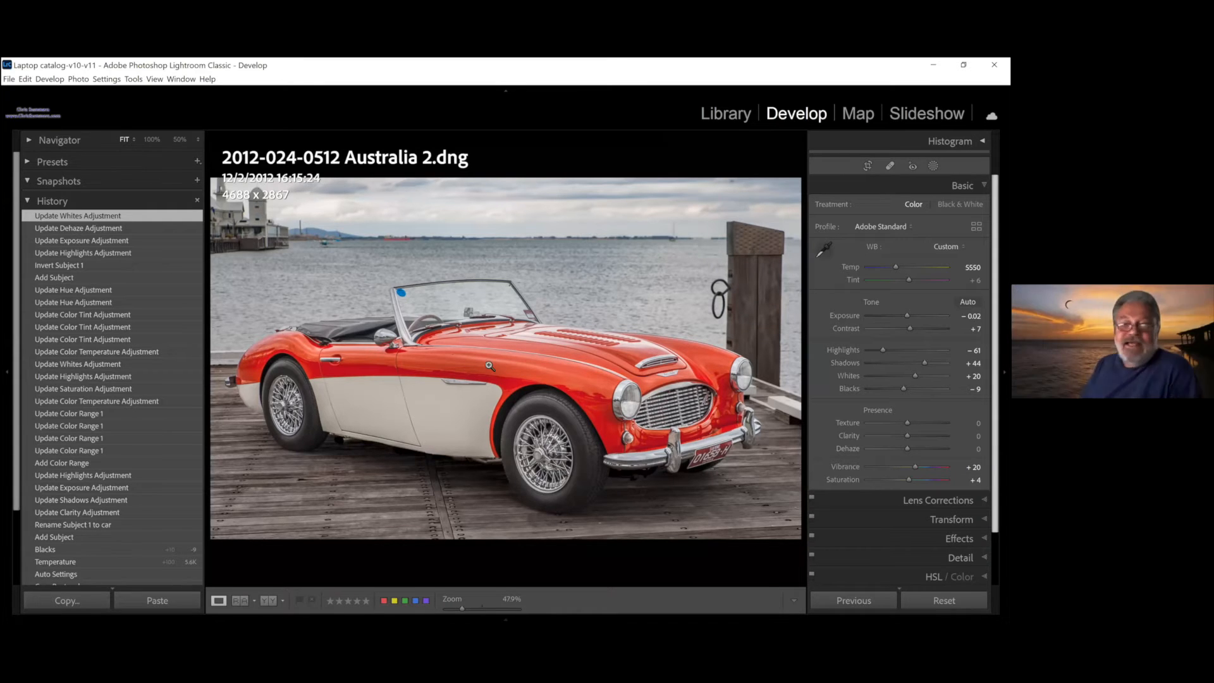
- Try healing the blue windshield sticker with a size 62 Spot Removal brush at 252% zoom, and revert to the Update Whites Adjustment history state
click(399, 293)
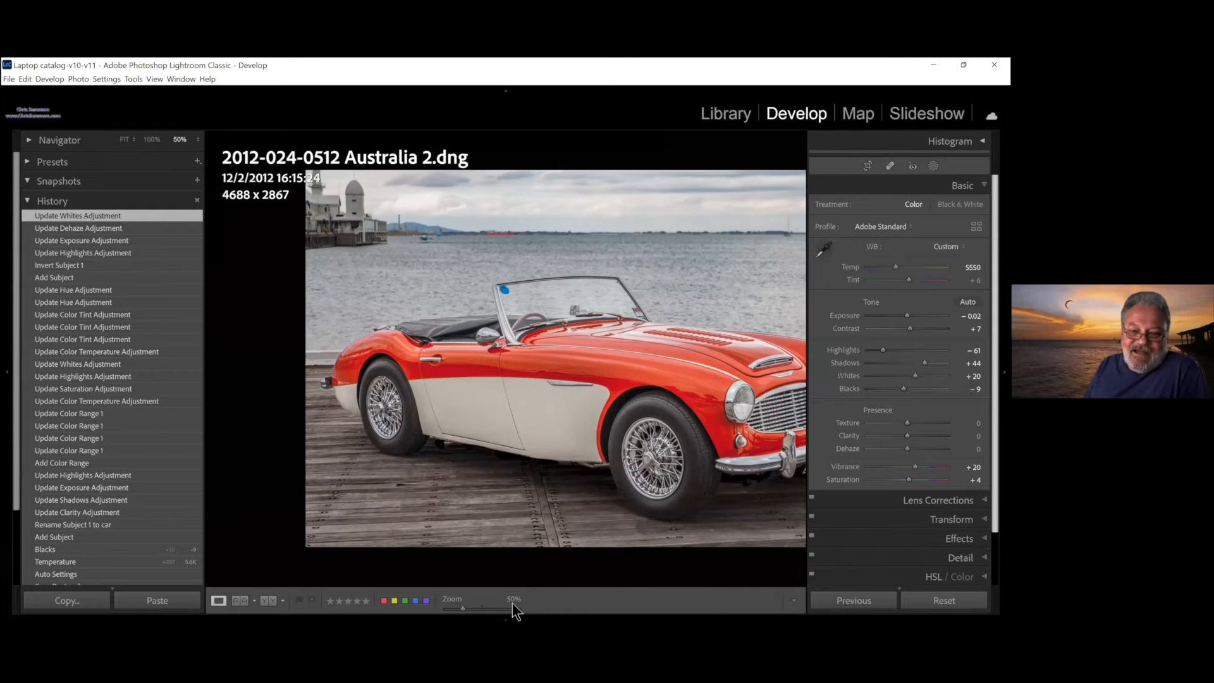
mouse_move(512, 602)
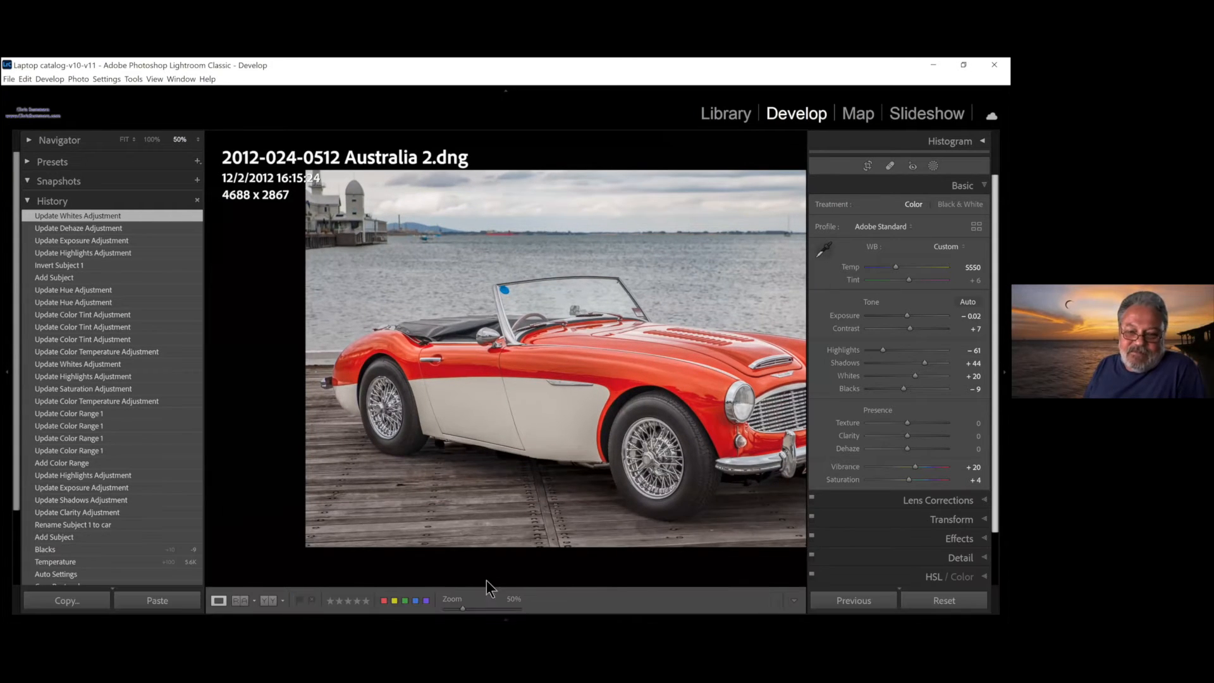
drag(465, 608, 517, 608)
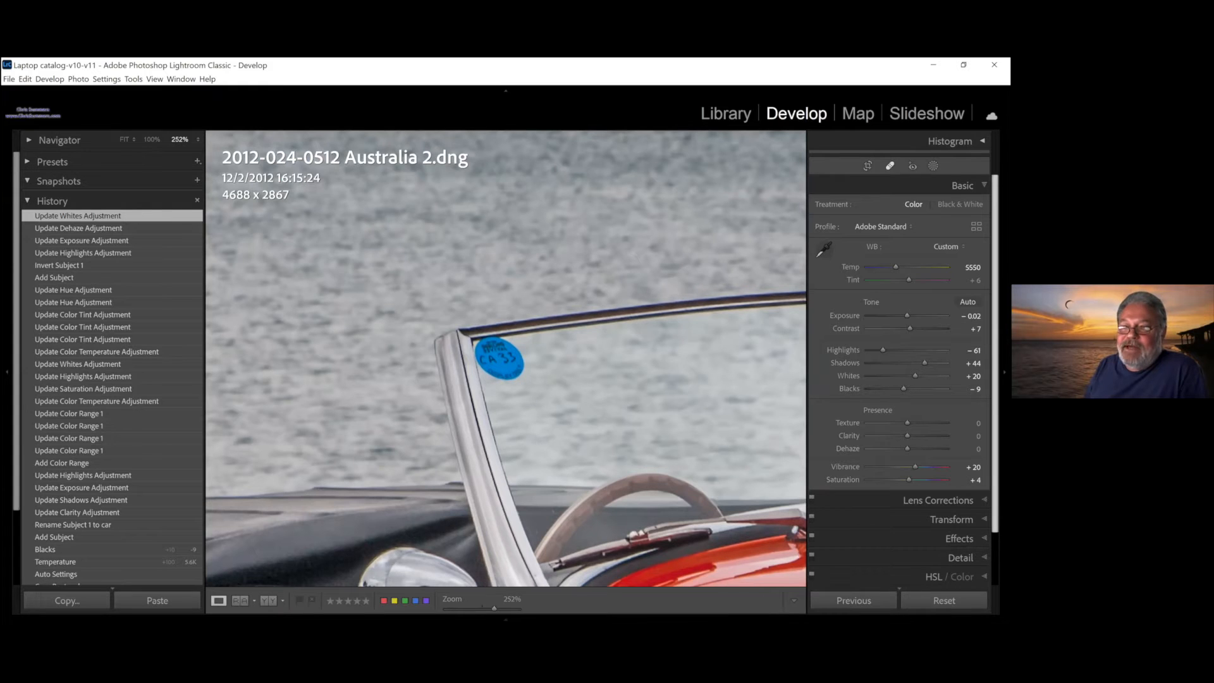
click(890, 166)
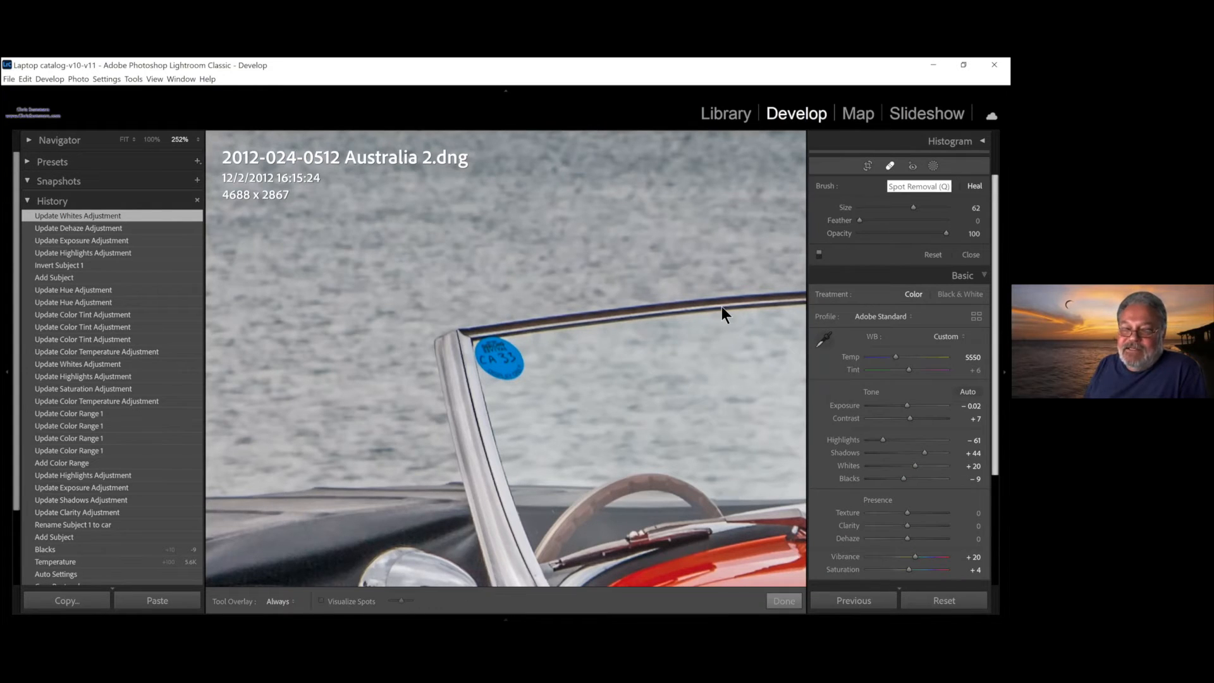
click(514, 371)
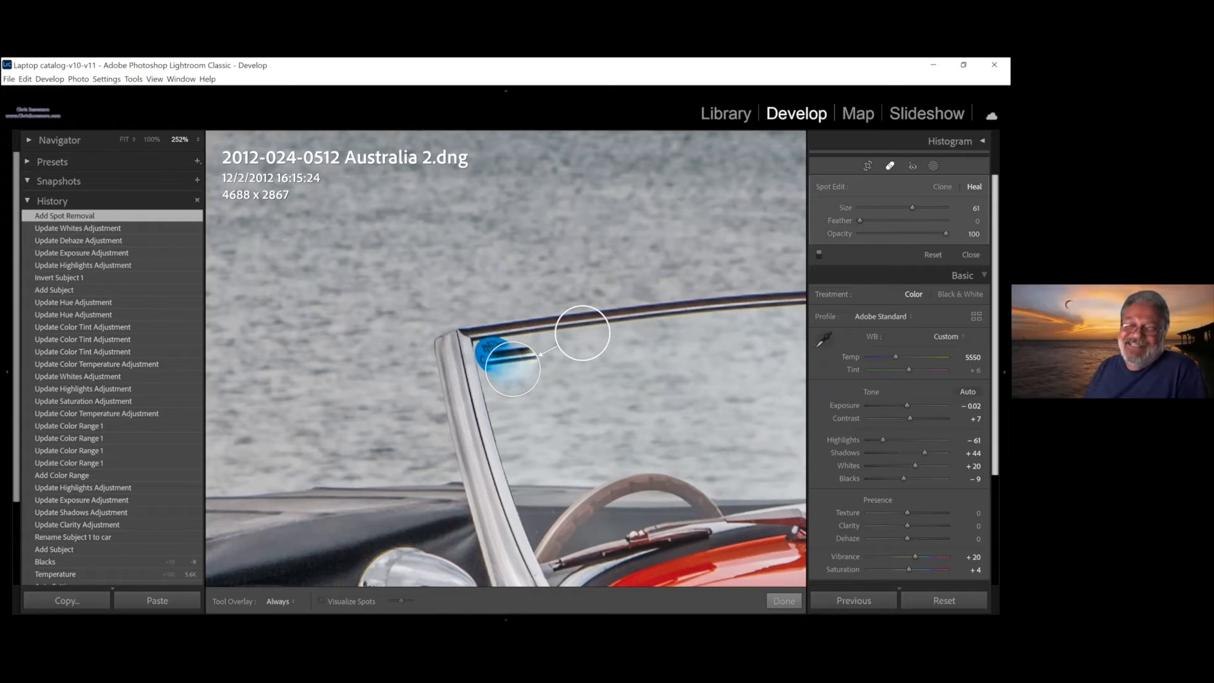
click(102, 233)
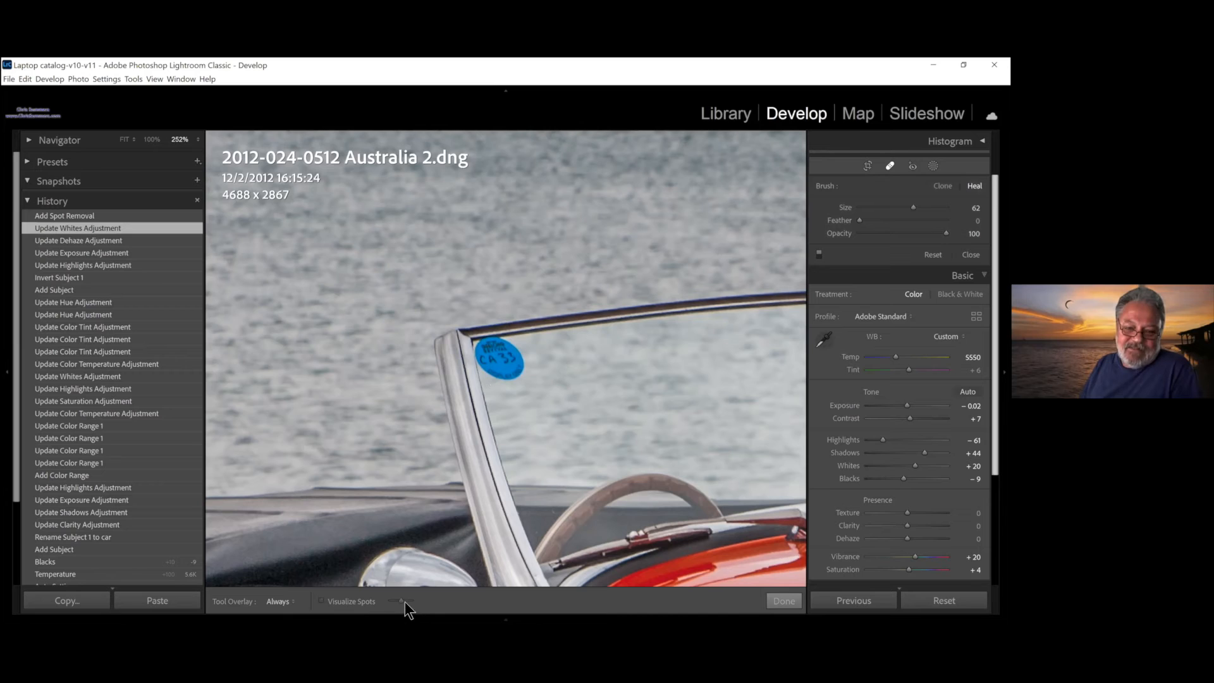
- Try healing the blue sticker's edge with a size 41 Spot Removal brush, switch the spot to Clone, and revert to the Update Whites Adjustment history state
mouse_move(552, 609)
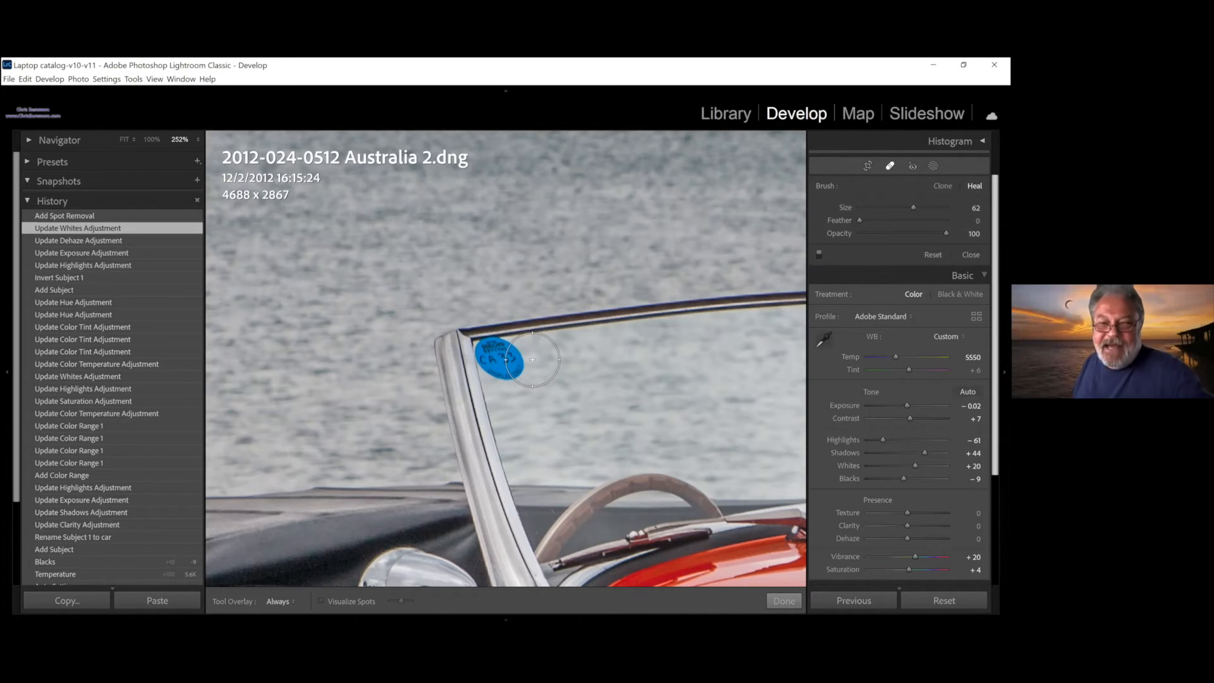
scroll(532, 359, down, 3)
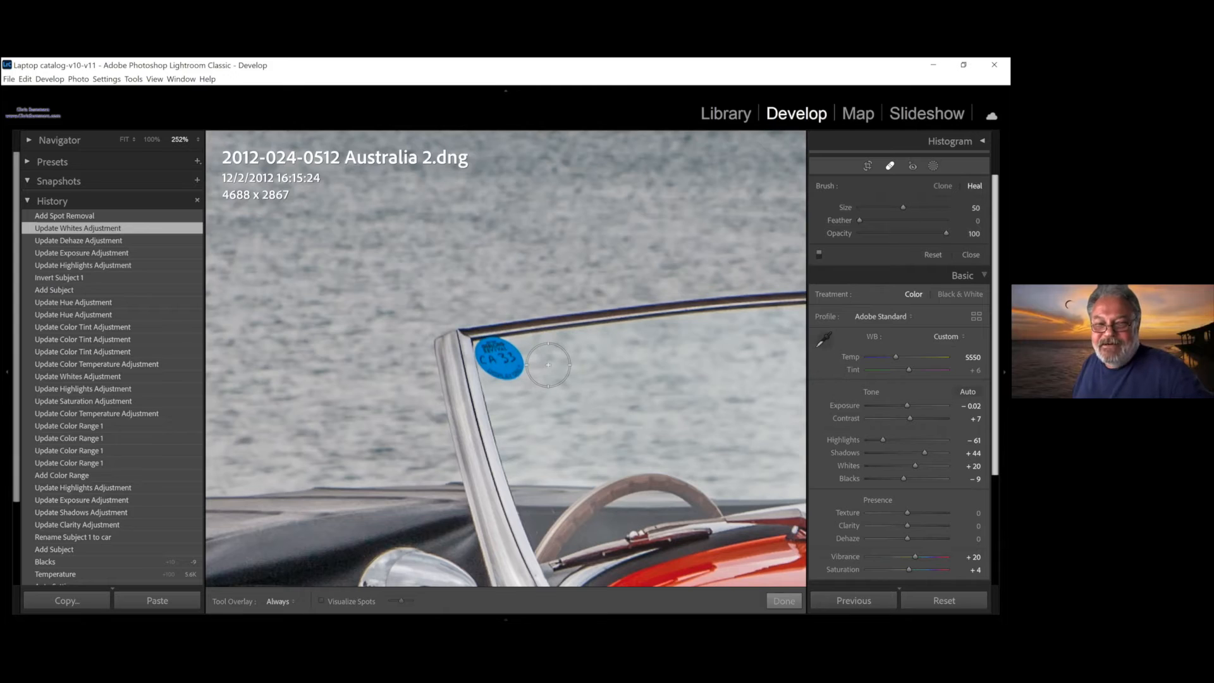
scroll(548, 365, down, 2)
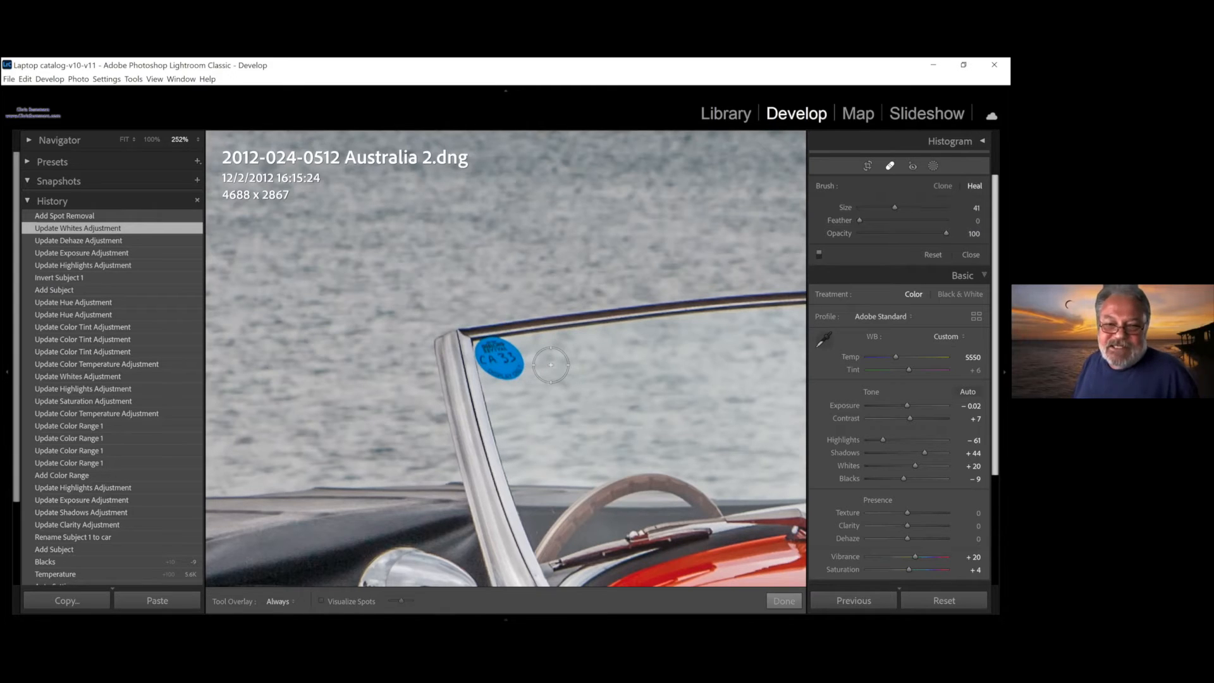
drag(522, 360, 513, 377)
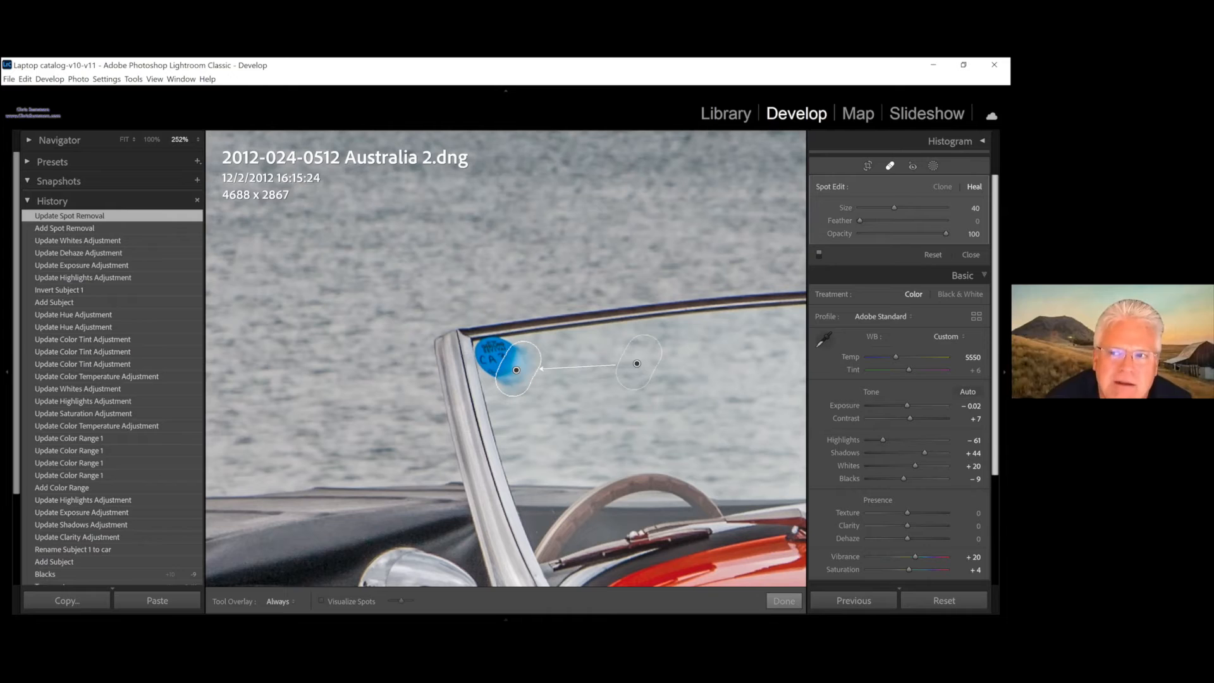
click(942, 186)
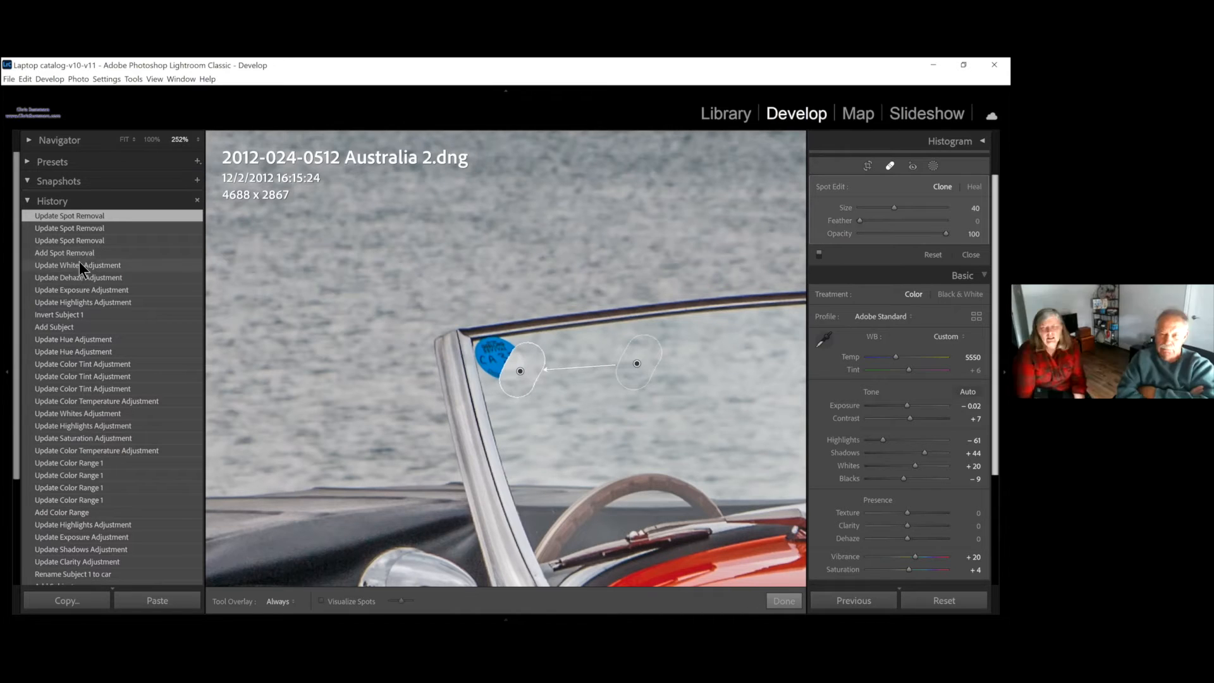
click(78, 265)
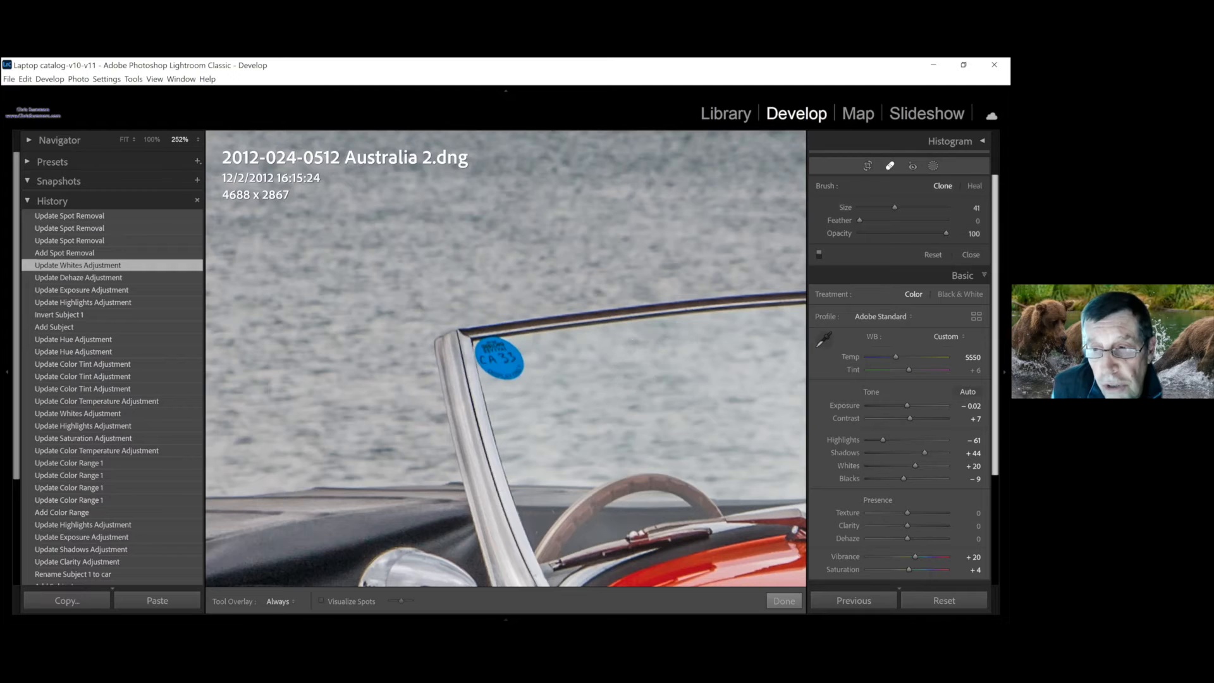
- Clone over the sticker's edge with a size 40 spot sampled from the adjacent glass, revert to Update Whites Adjustment, and finish Spot Removal
click(515, 364)
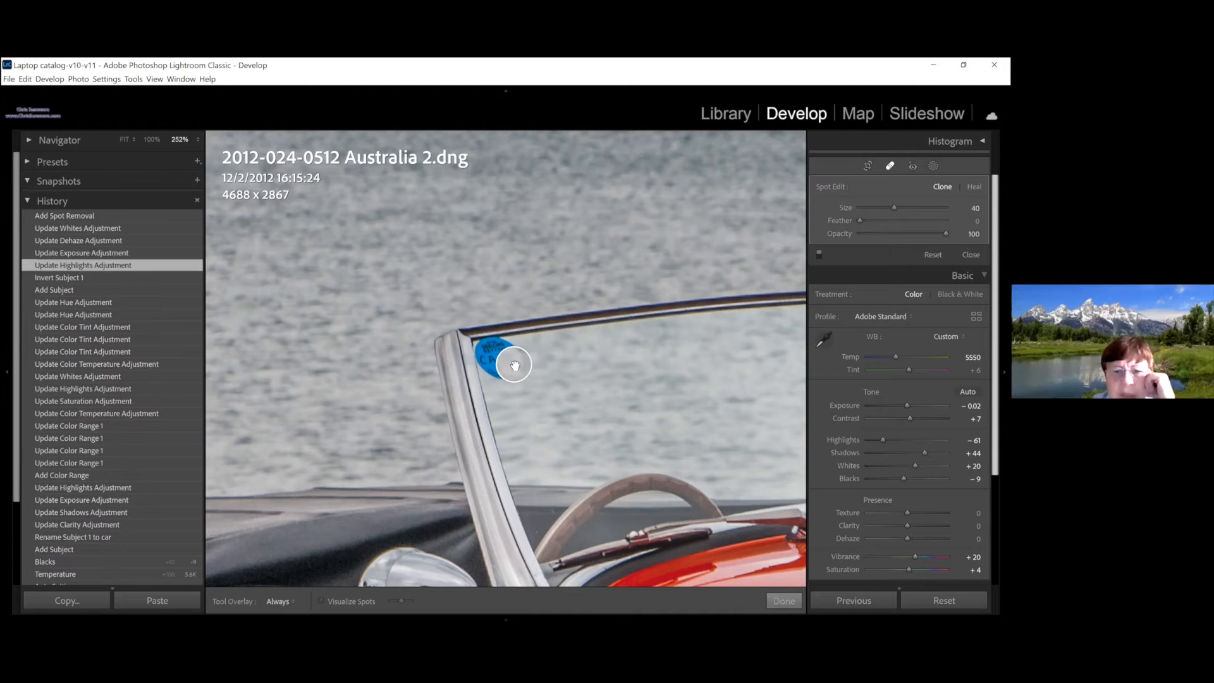
mouse_move(295, 236)
mouse_down()
mouse_move(541, 382)
mouse_move(573, 368)
mouse_up()
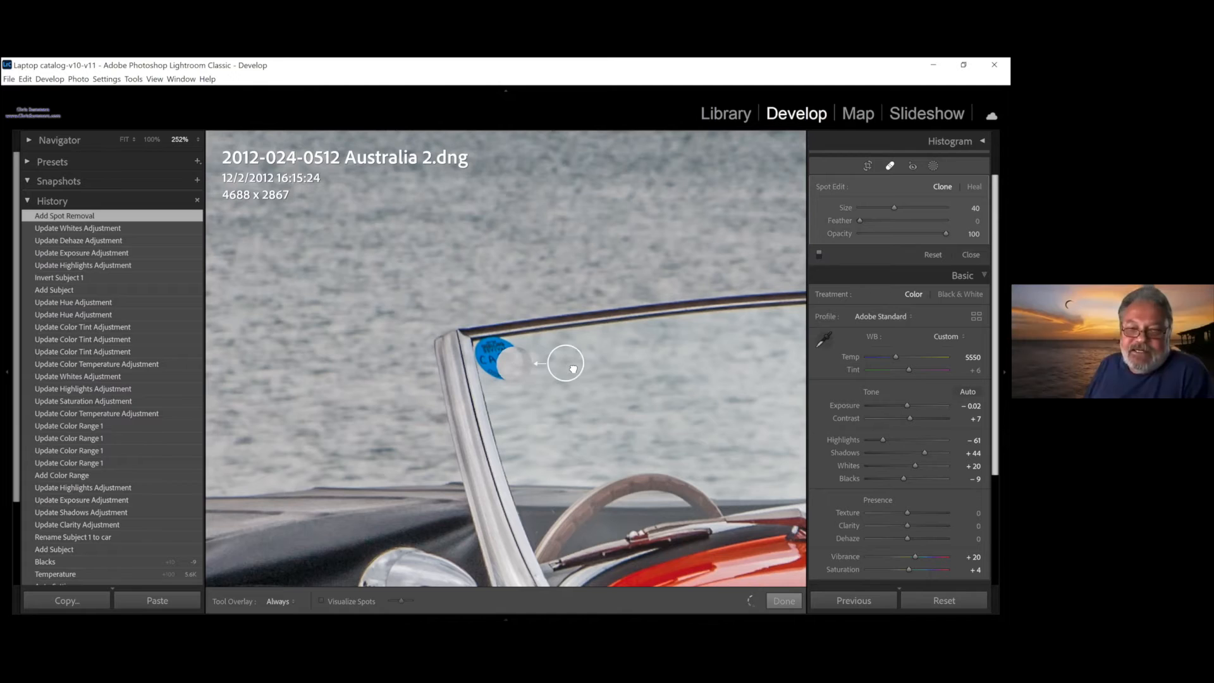
click(515, 359)
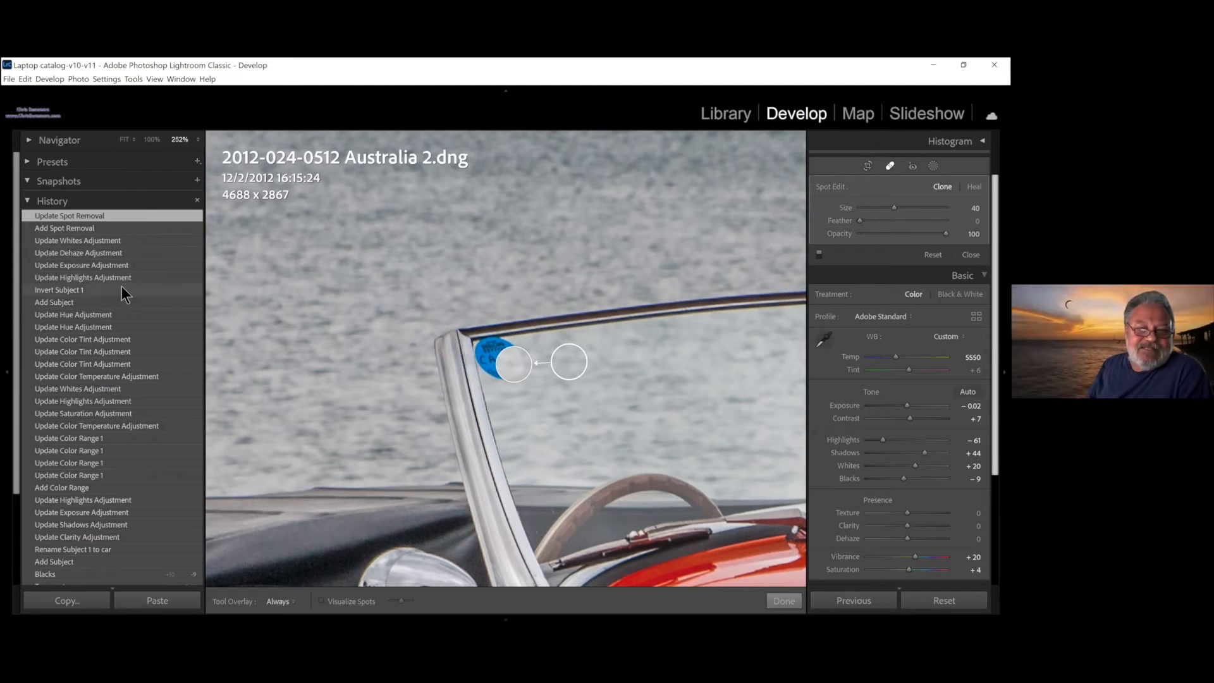
click(130, 240)
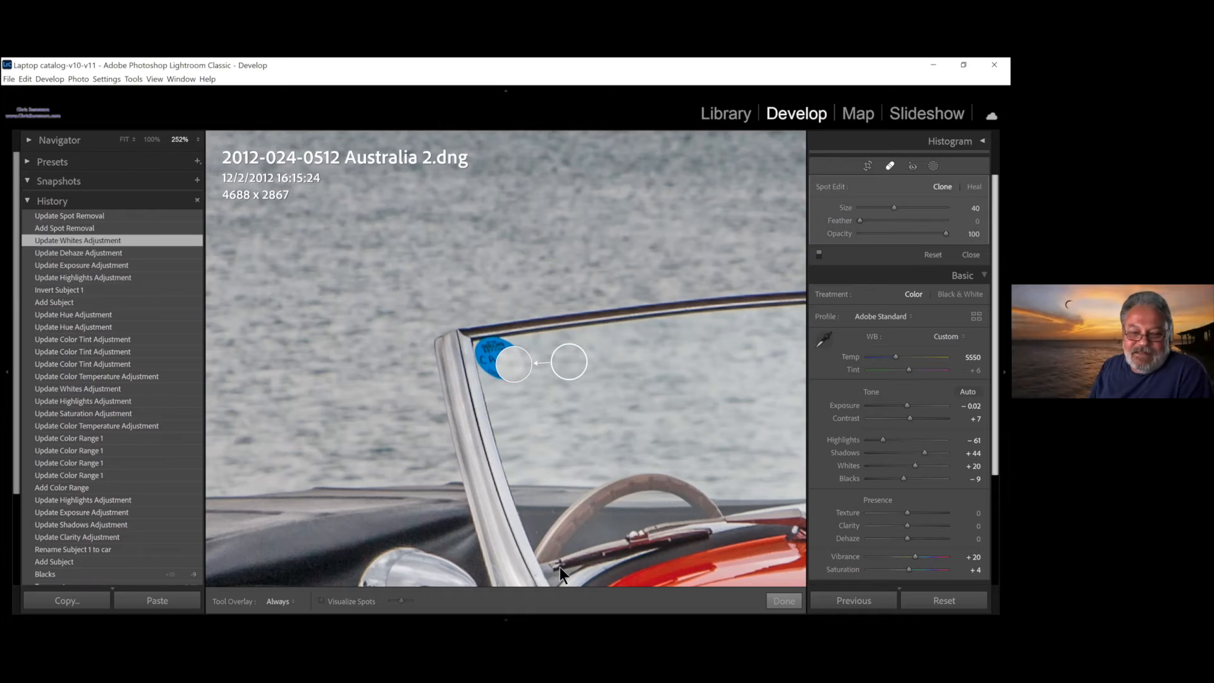
click(784, 601)
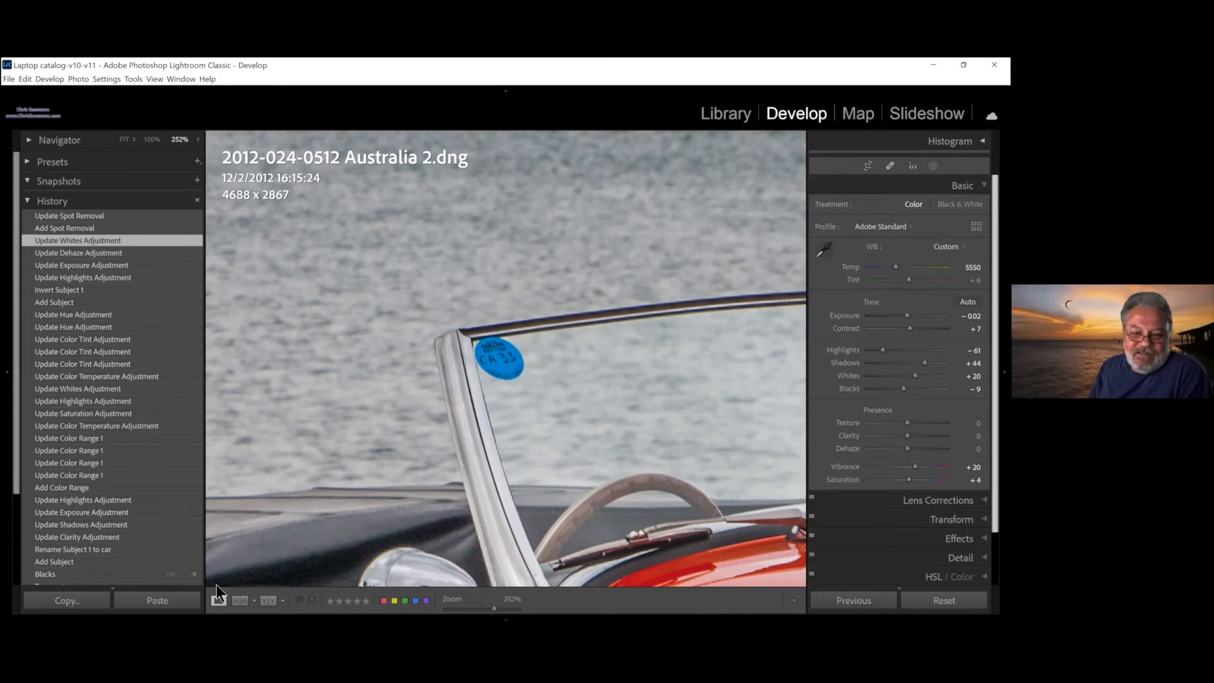
- Fit the whole car photo in view and compare the earliest Crop Rectangle history state with the latest Update Spot Removal state
click(484, 618)
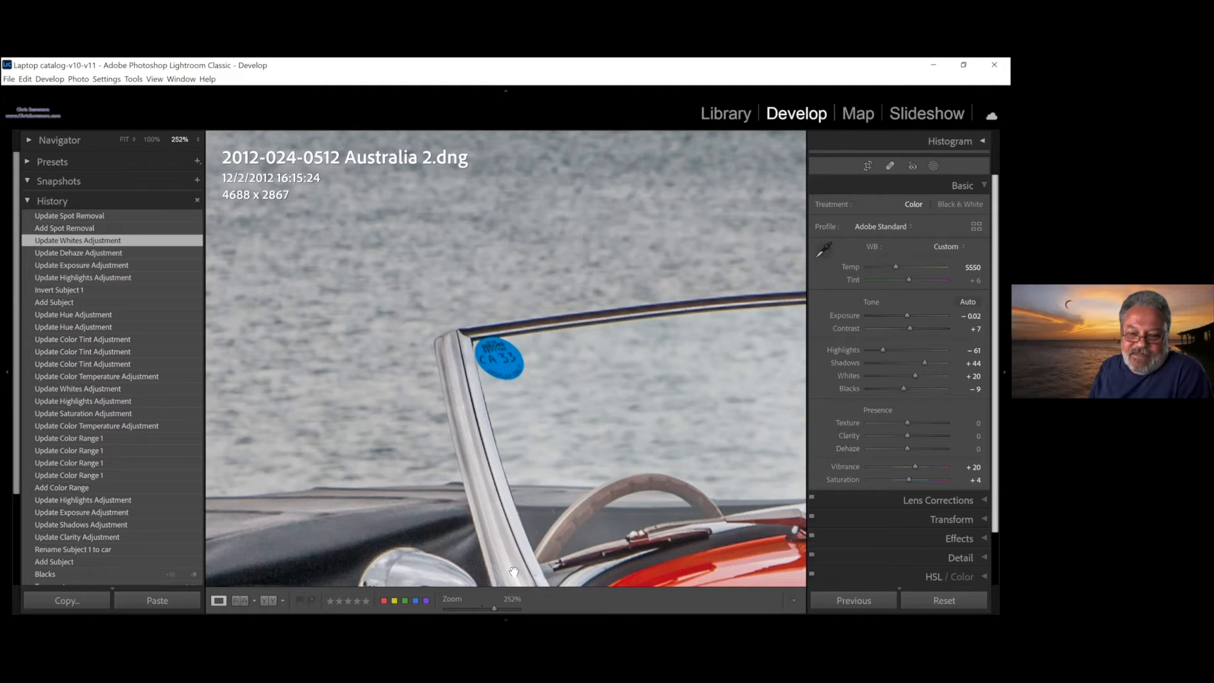
click(553, 515)
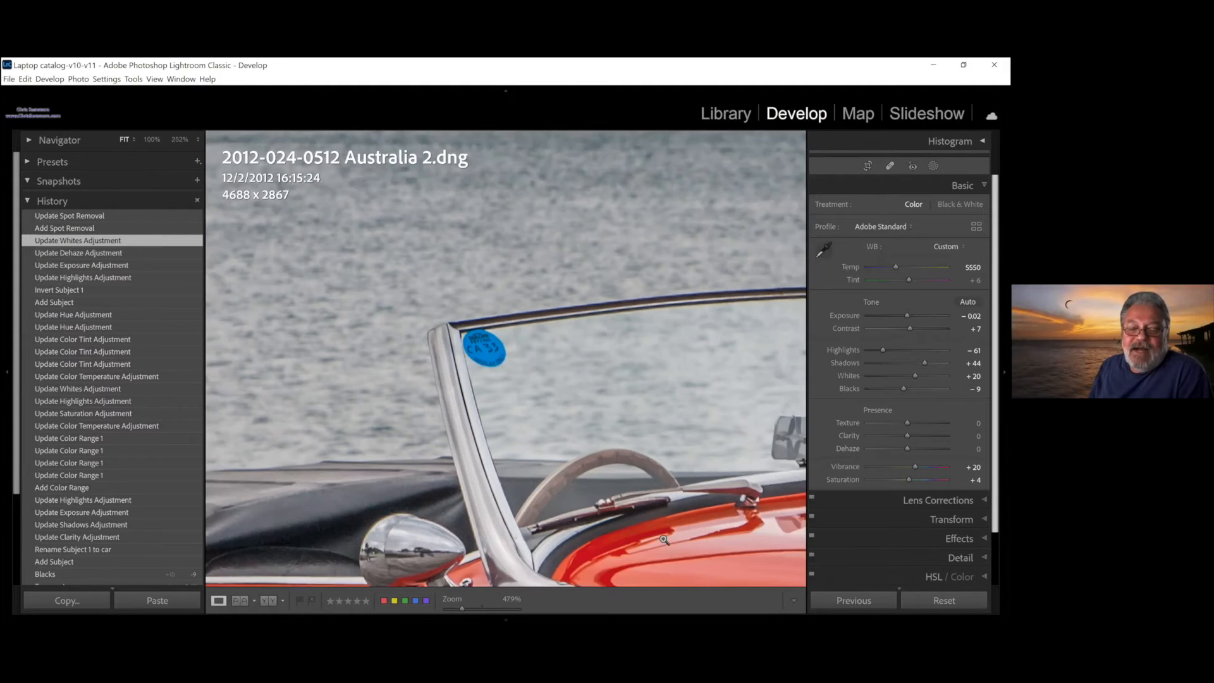
scroll(80, 555, down, 1)
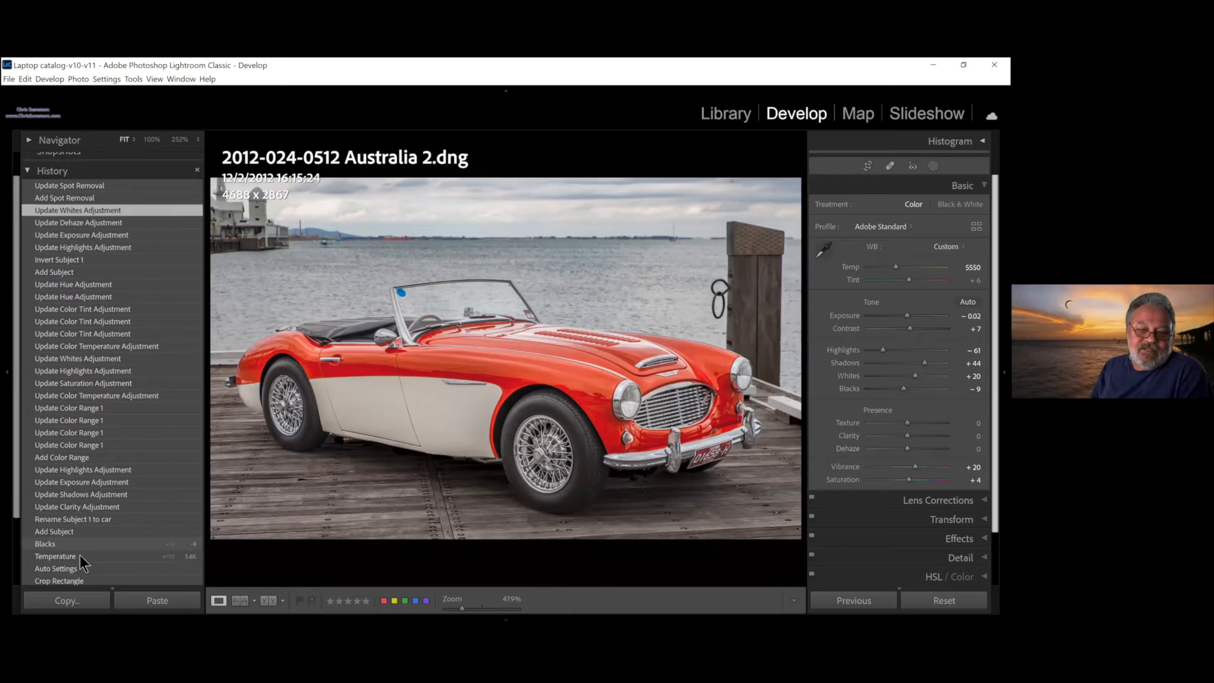
scroll(79, 555, down, 1)
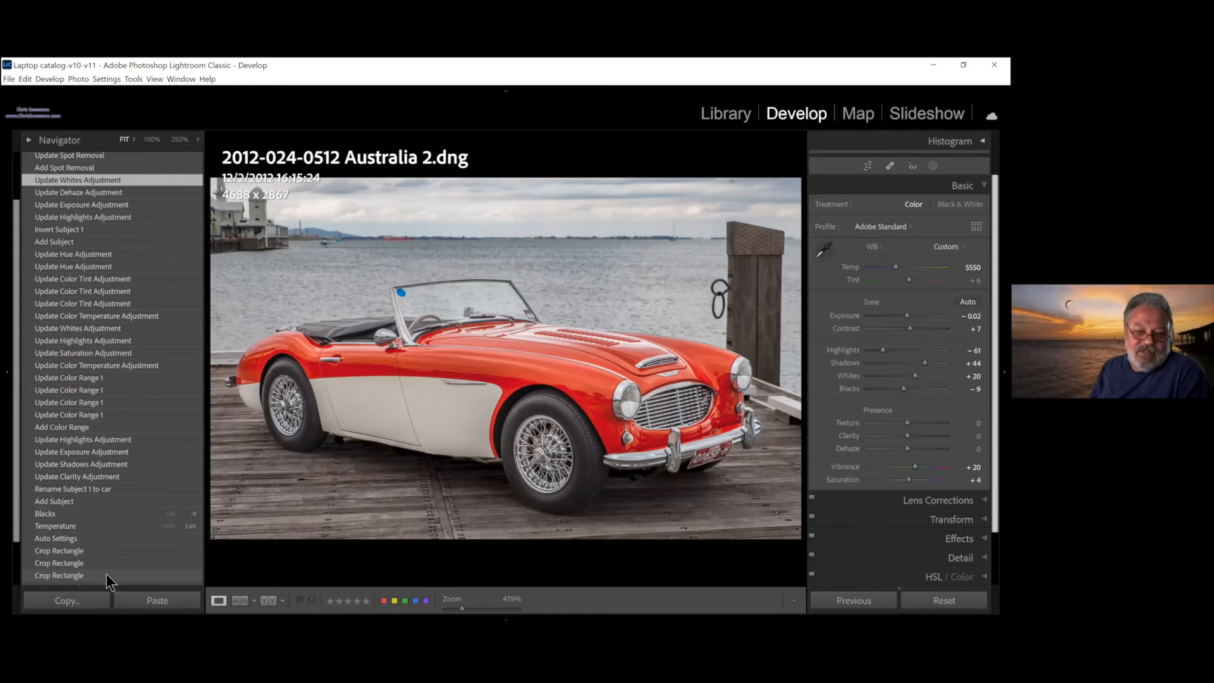
click(106, 574)
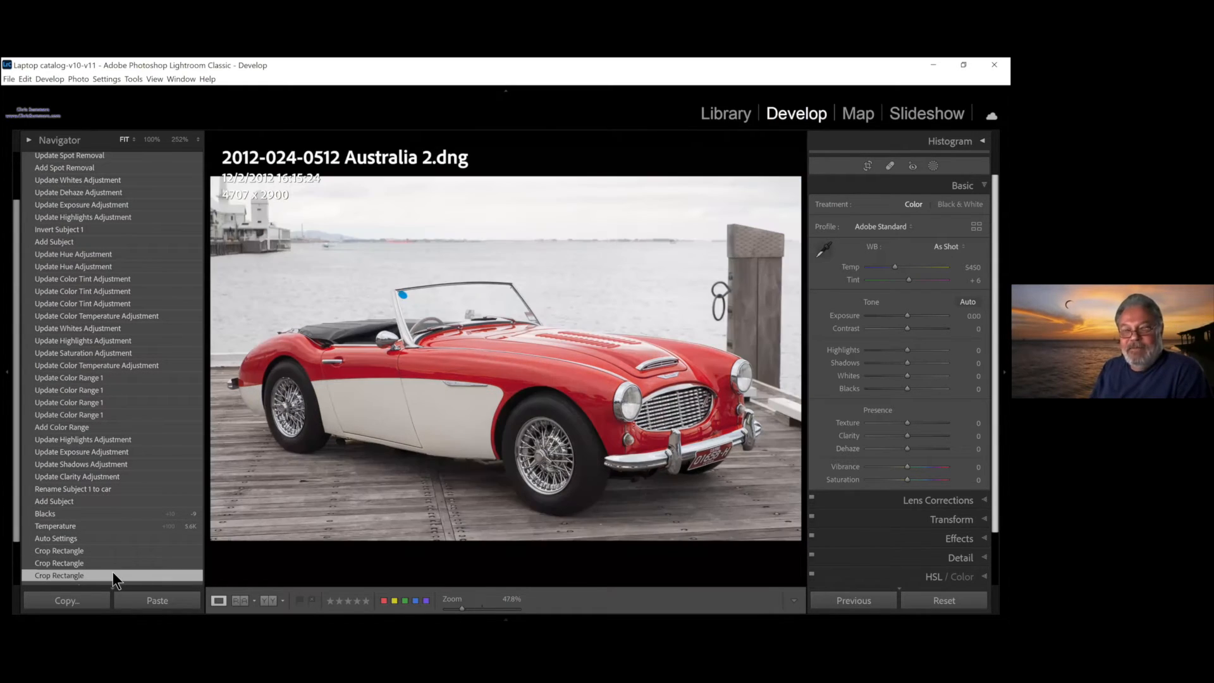
scroll(111, 222, up, 2)
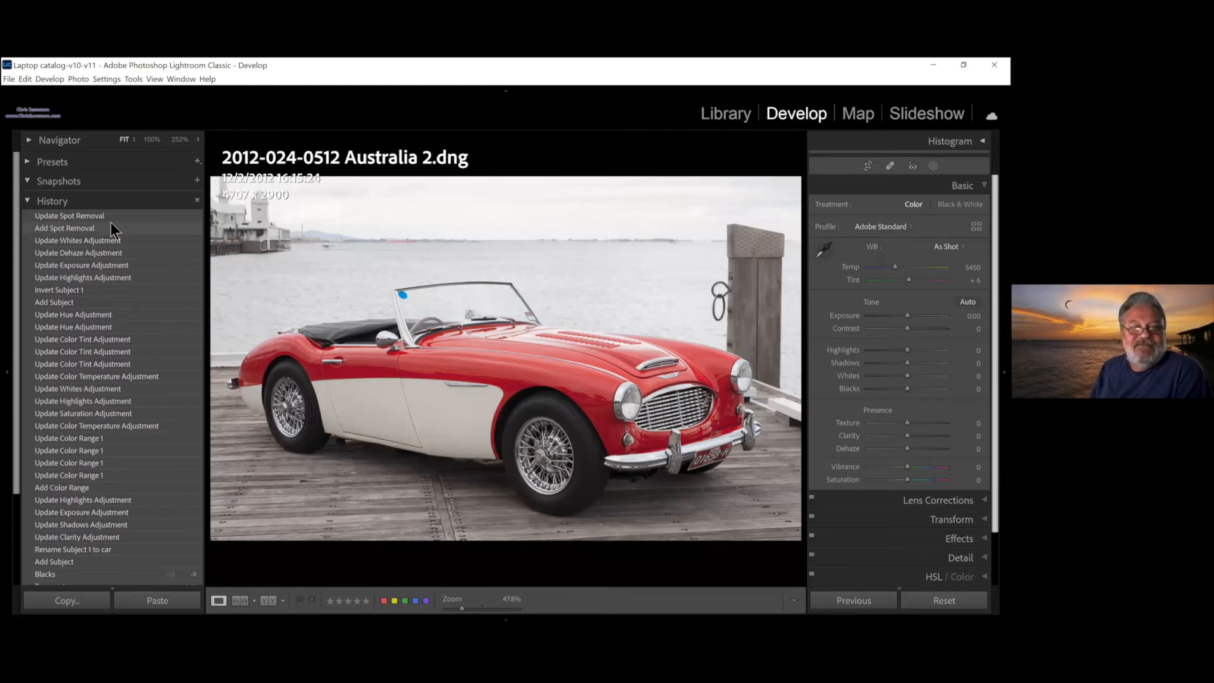
click(112, 215)
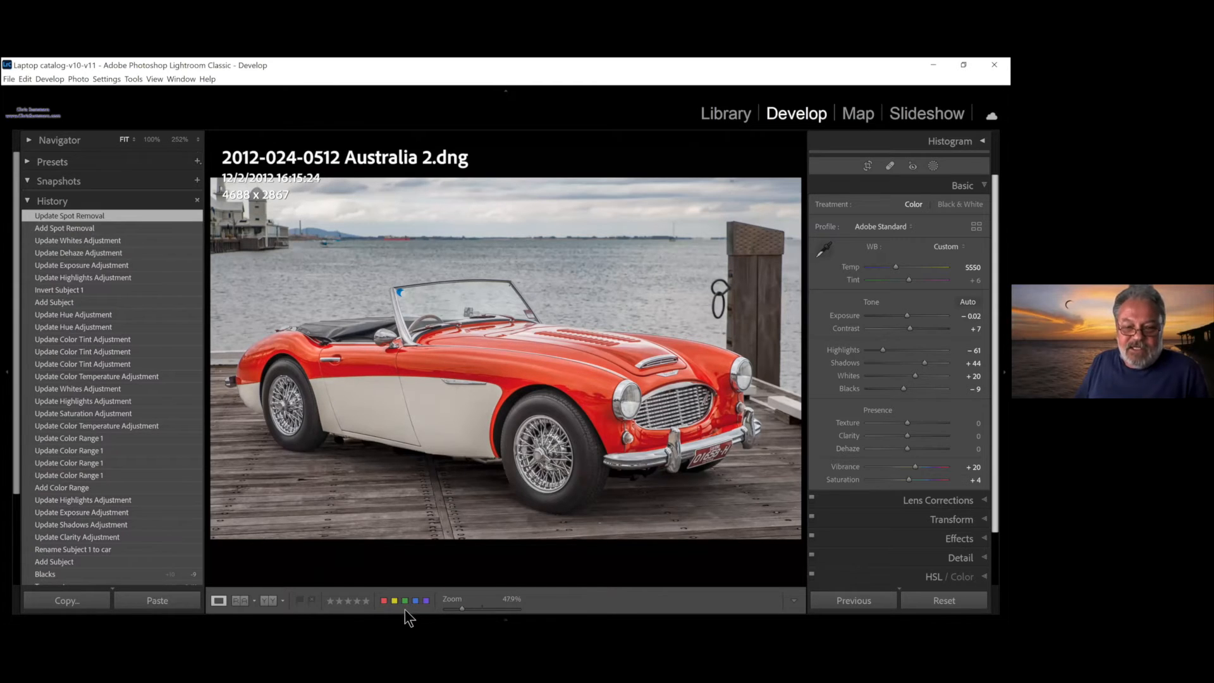
- Switch to the older woman's portrait photo and crop it to 3440 x 4703 pixels
mouse_move(405, 609)
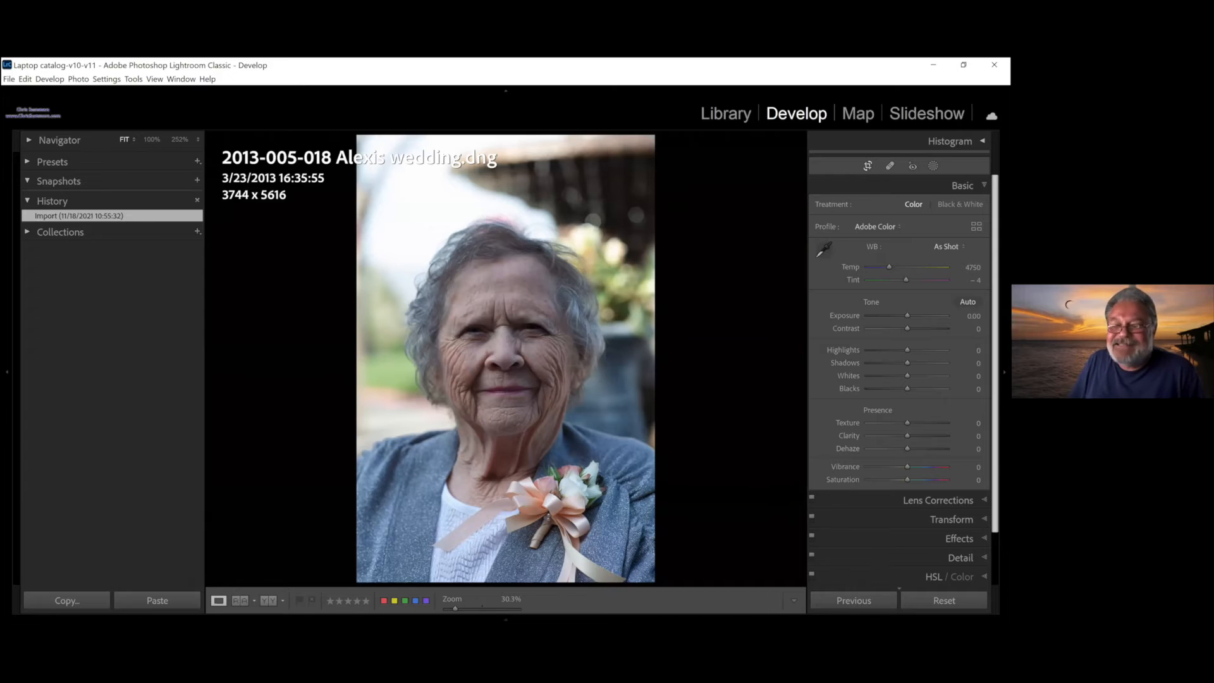
key(r)
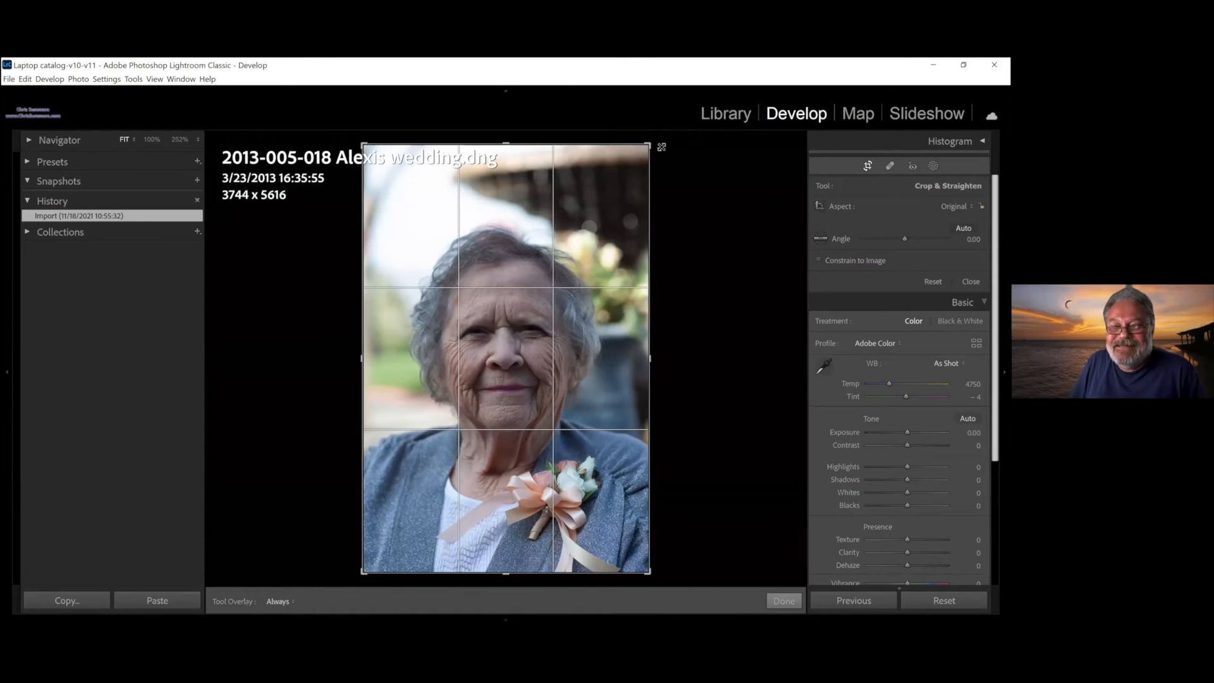
drag(642, 173, 641, 173)
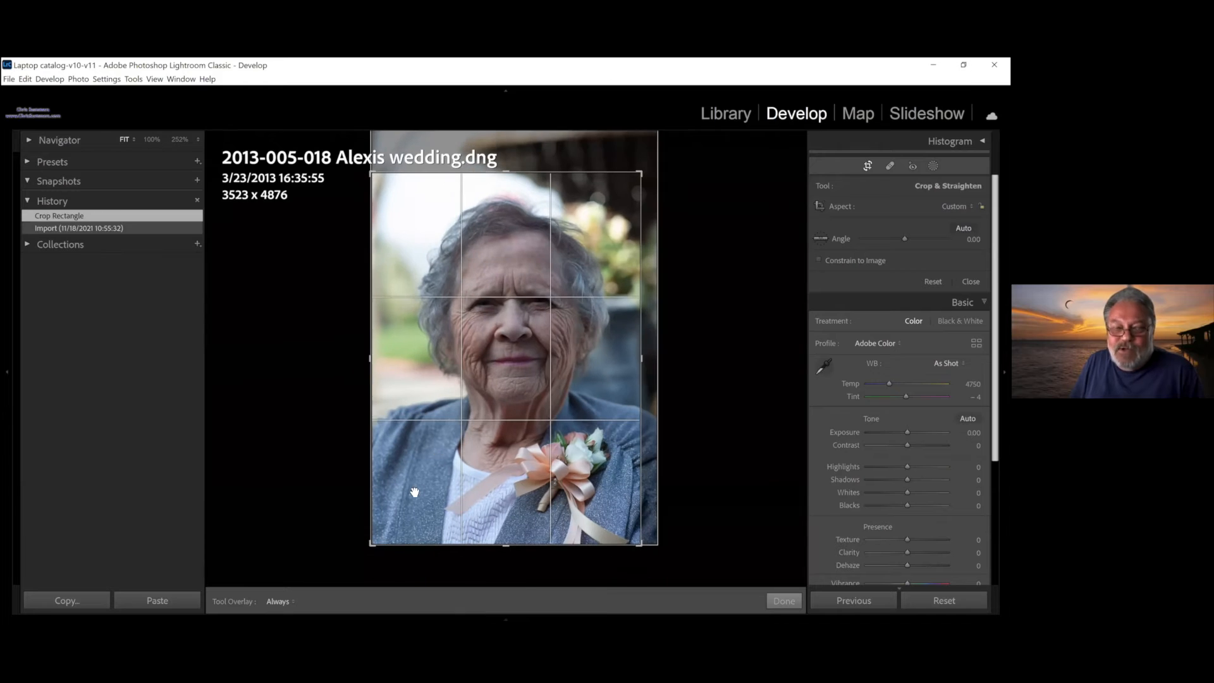
drag(379, 539, 376, 537)
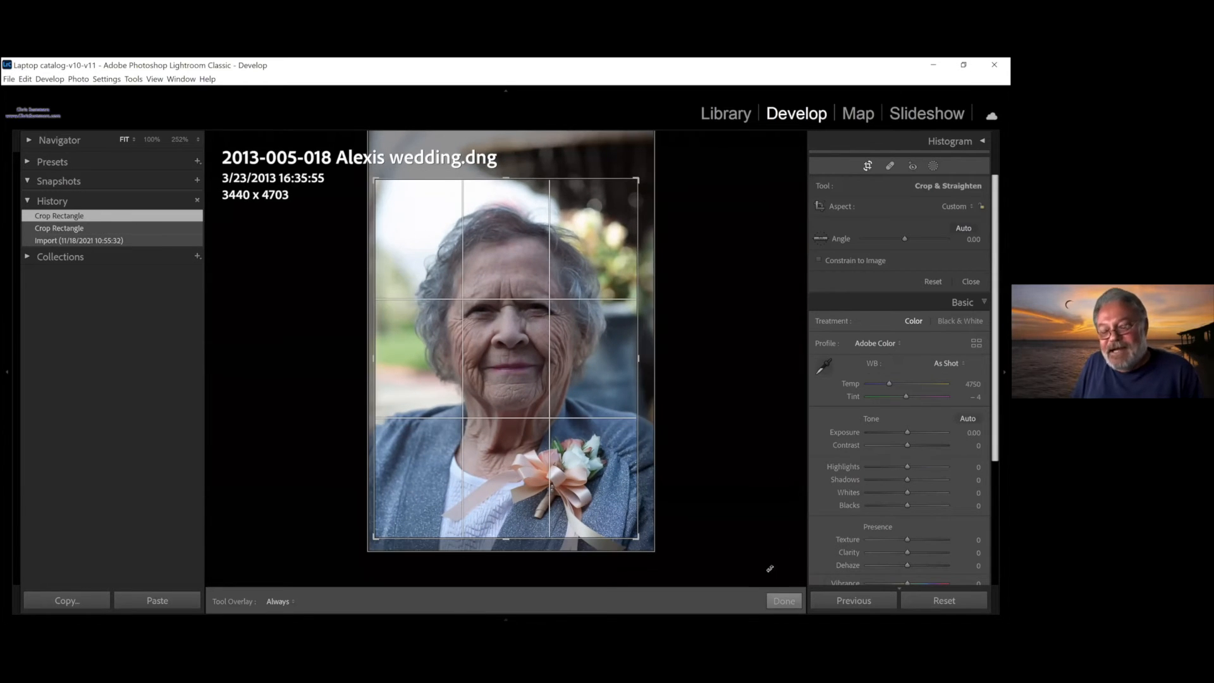
click(784, 601)
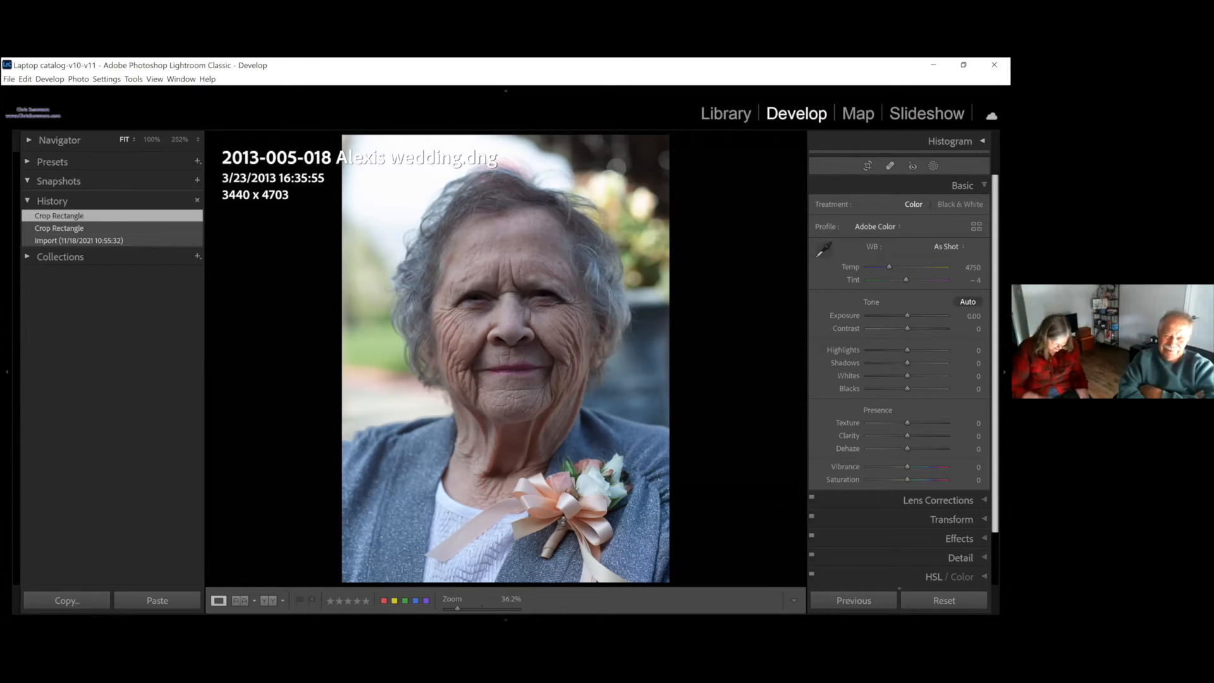
- Apply Auto tone to the portrait, and set its Exposure to +0.58, Temp to 5465 and Shadows to +64
click(968, 302)
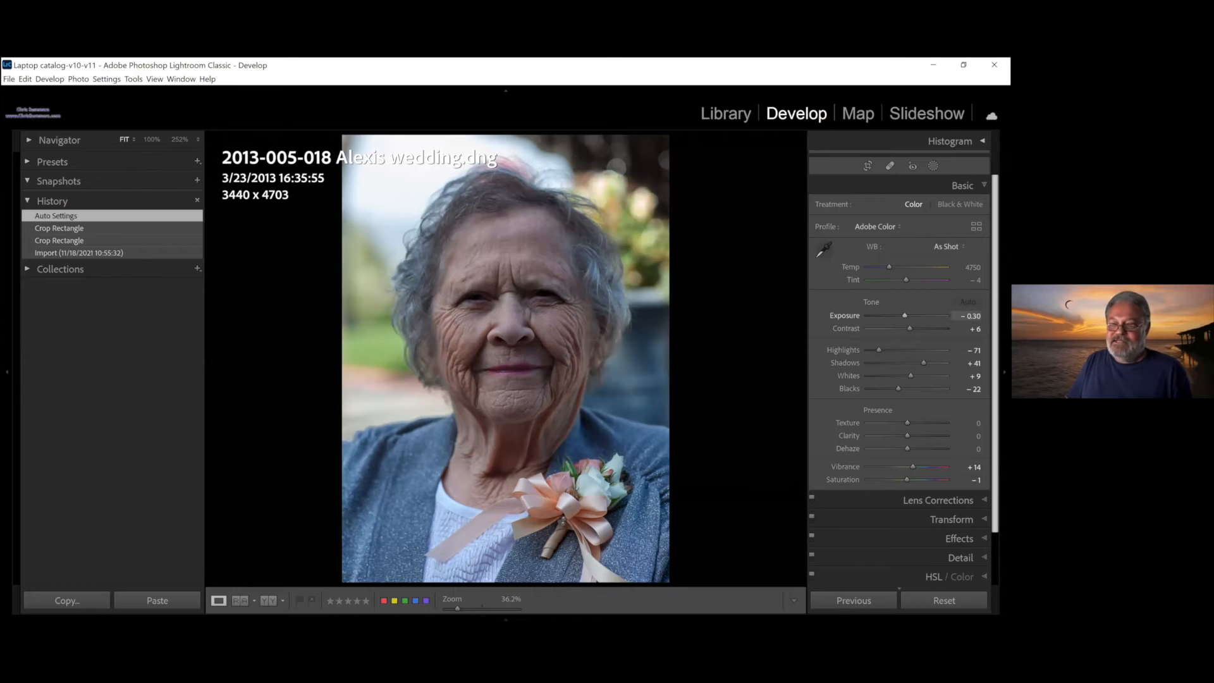
drag(905, 315, 912, 315)
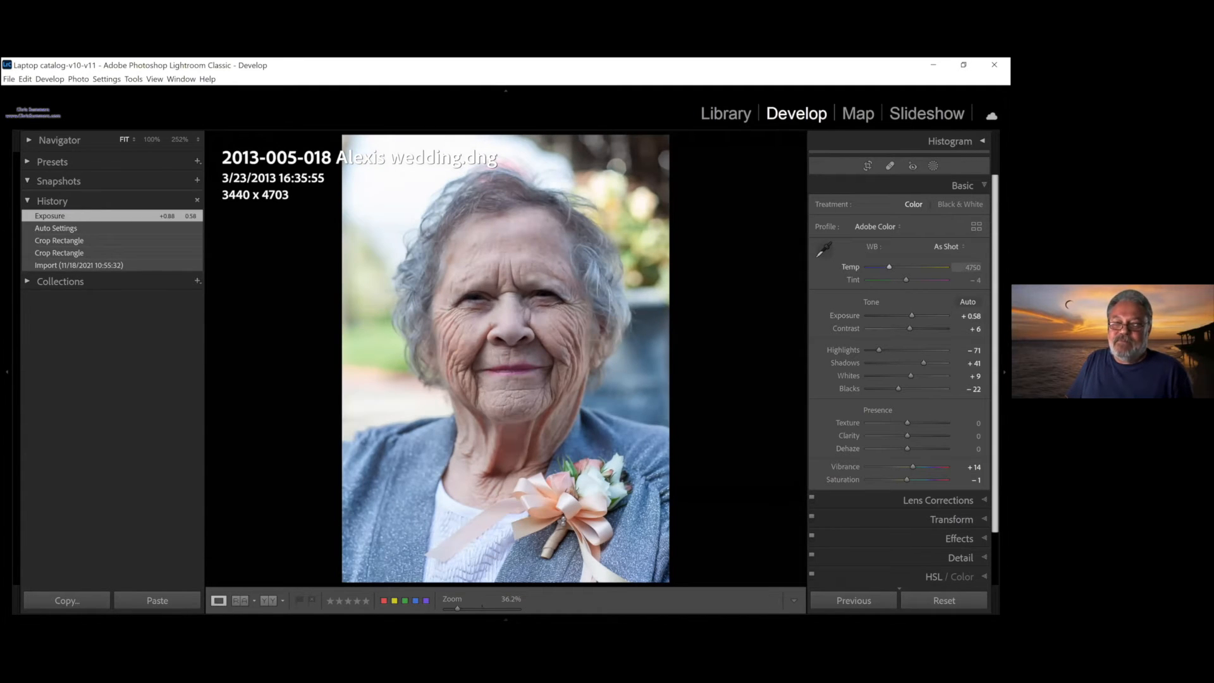
drag(889, 267, 895, 267)
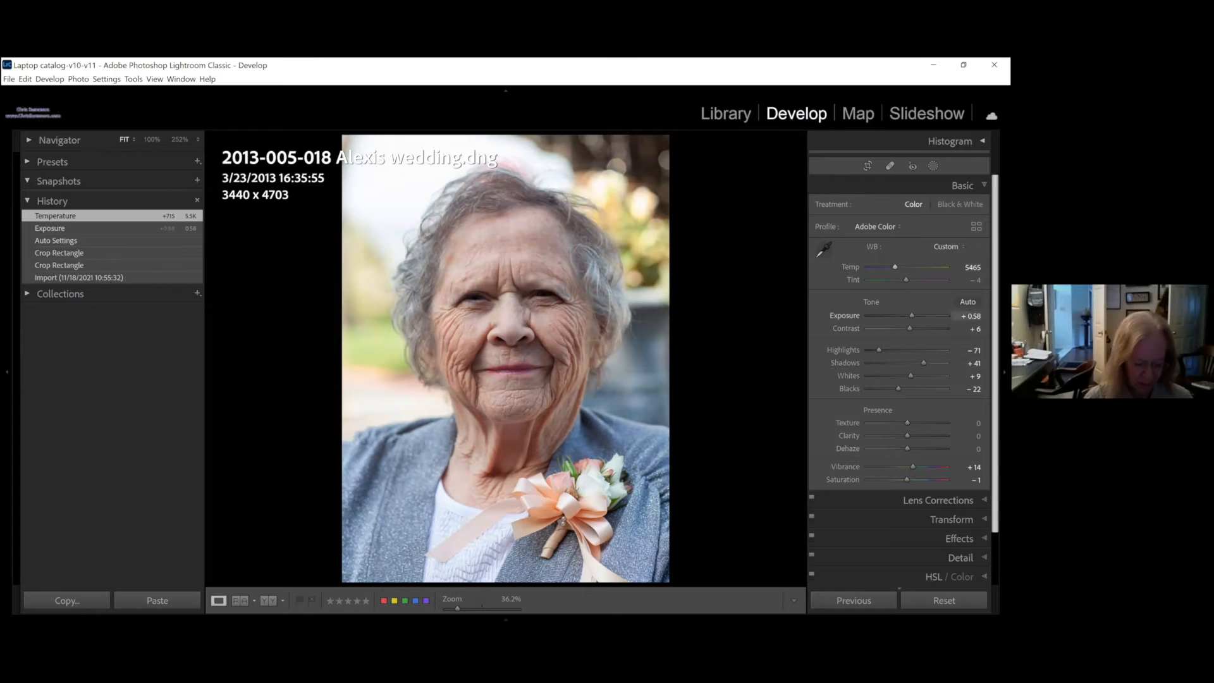
drag(923, 363, 931, 363)
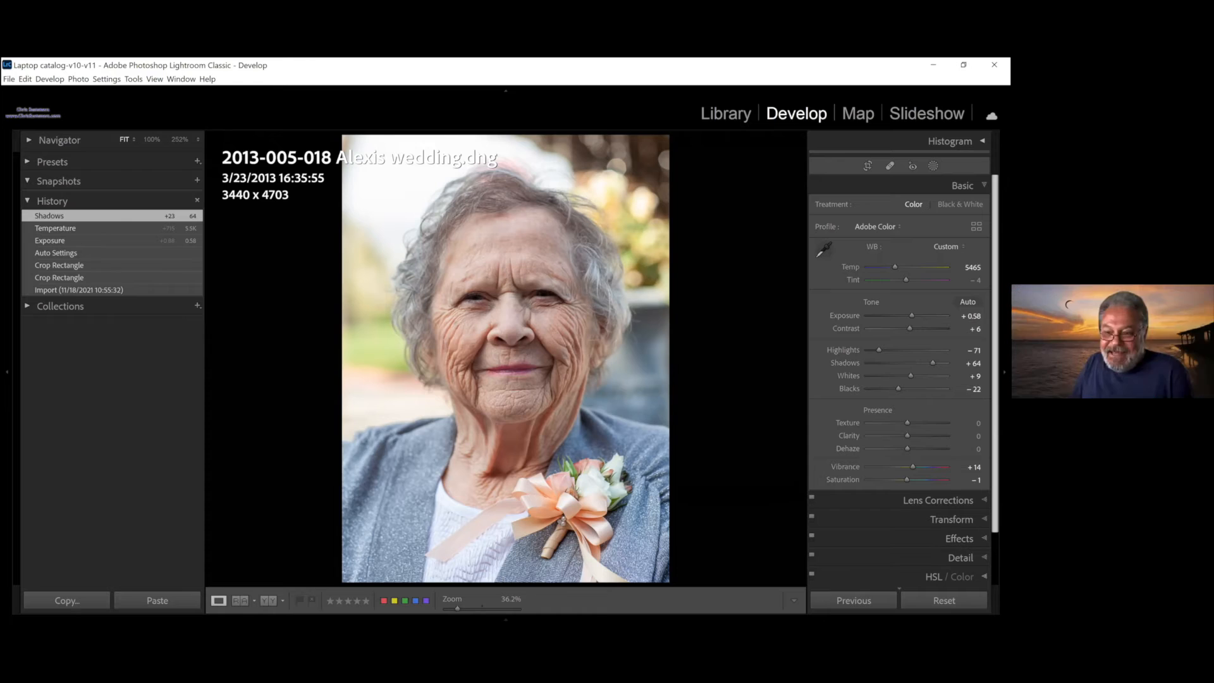
click(934, 576)
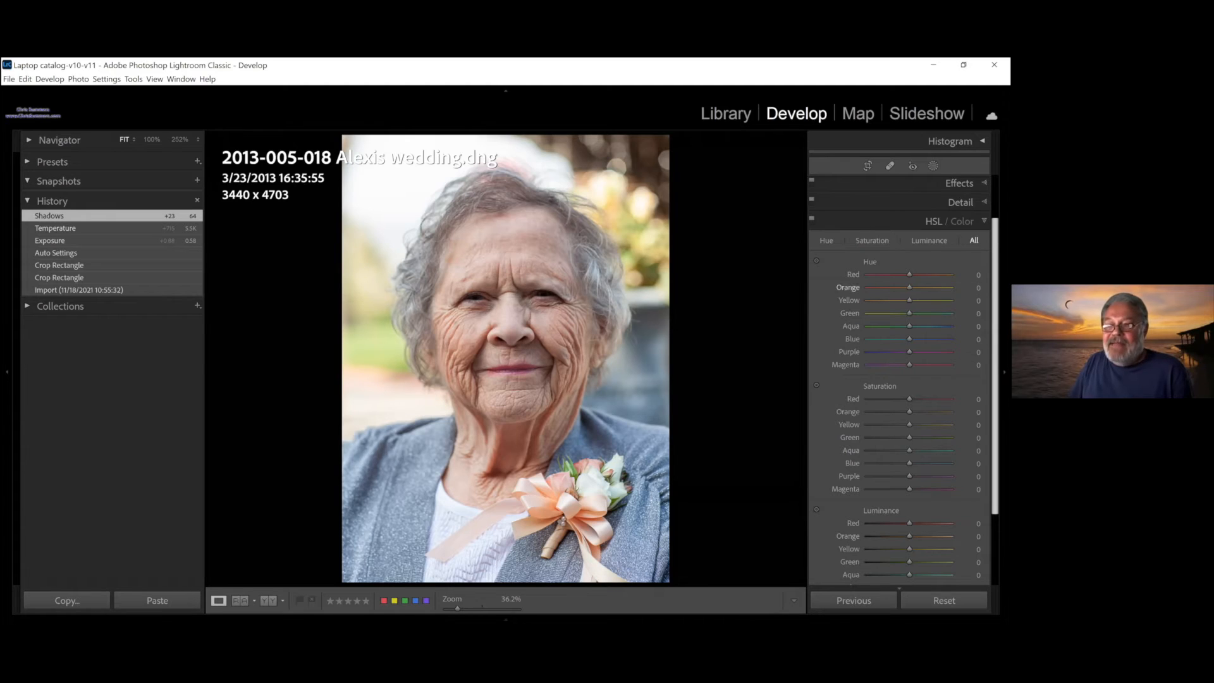
scroll(917, 316, up, 2)
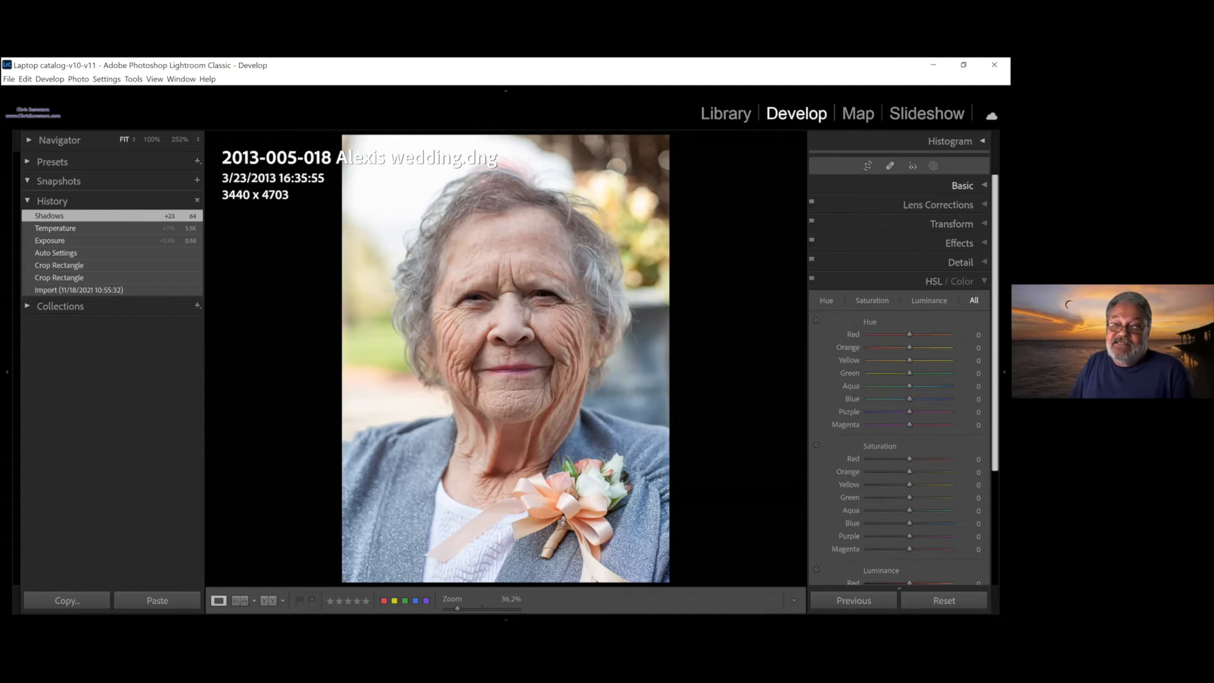
click(962, 185)
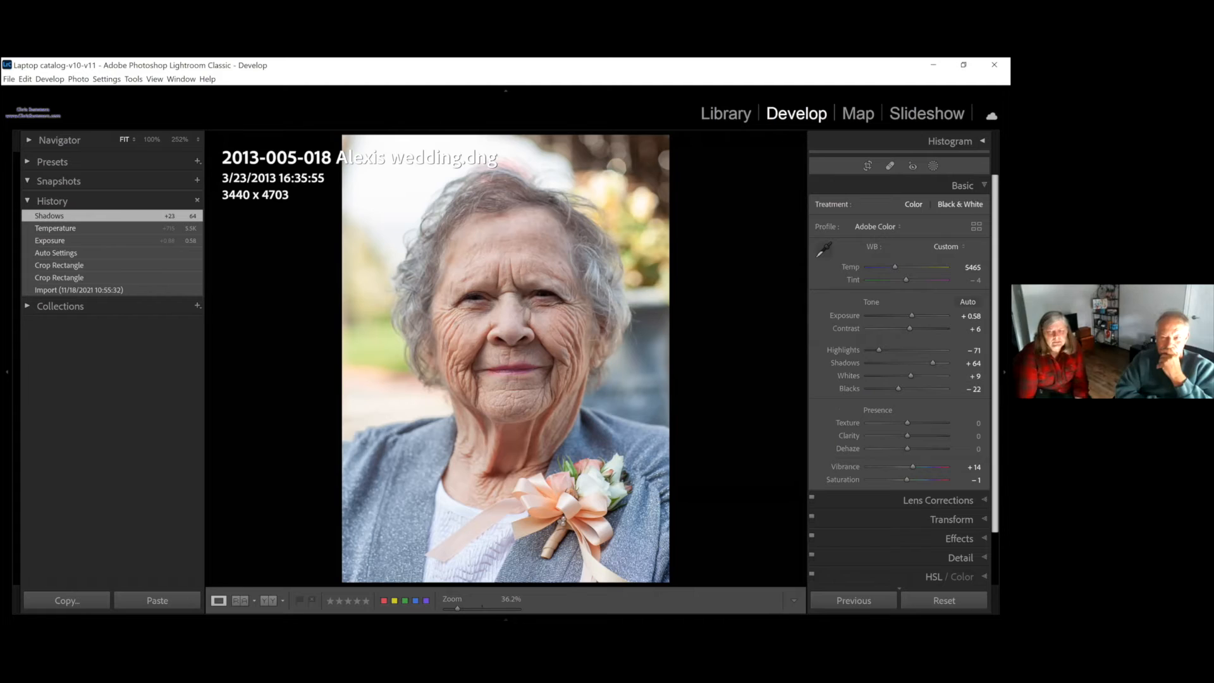
- Add a size 9 brush mask with Saturation -50, paint over the pink patch above the woman's hair, and lower the mask's Saturation to -83
click(933, 165)
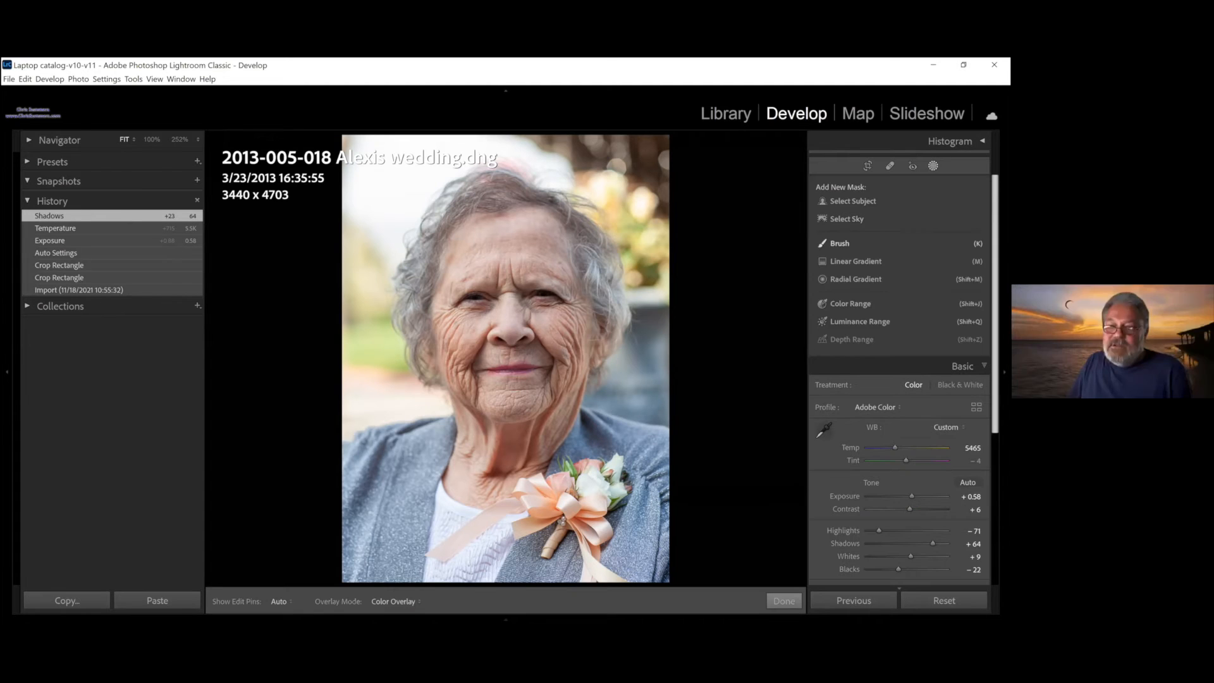
key(k)
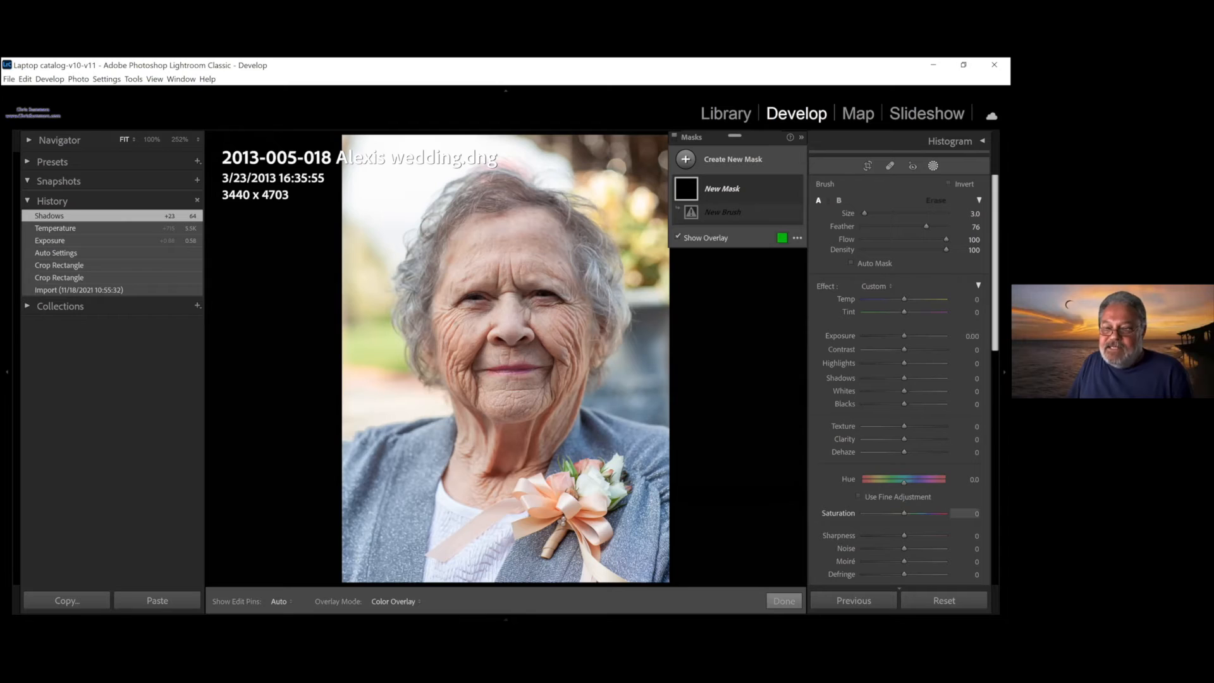
text(-50)
key(Return)
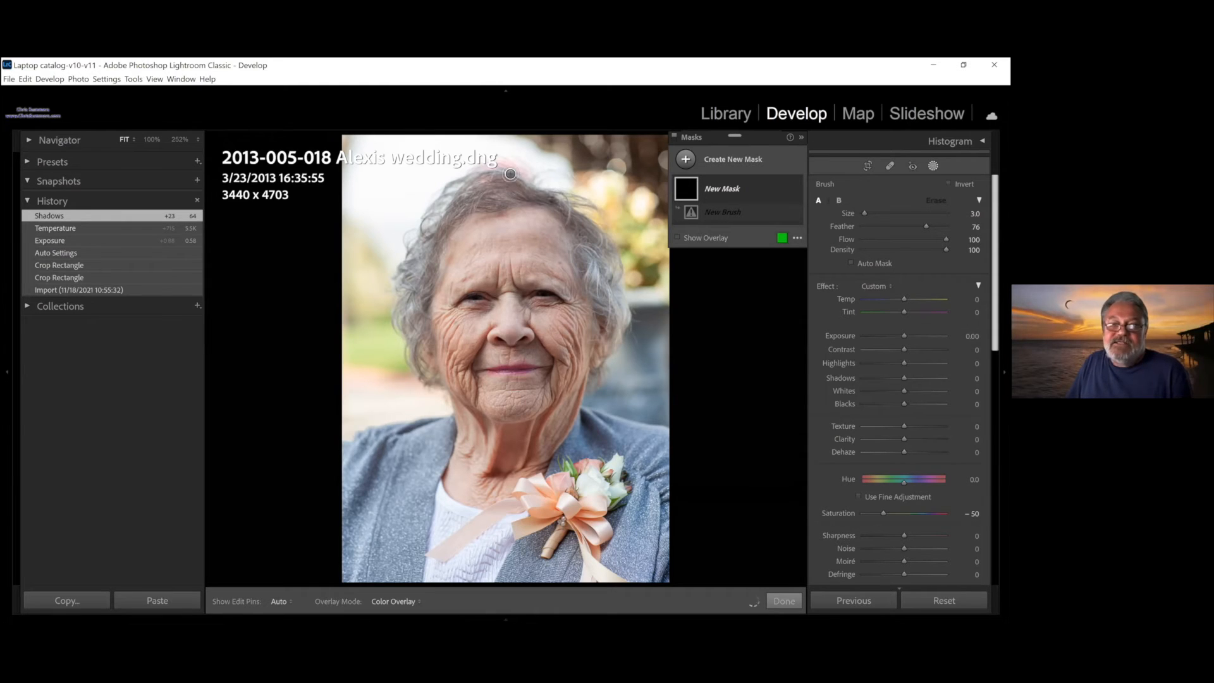
scroll(516, 180, up, 6)
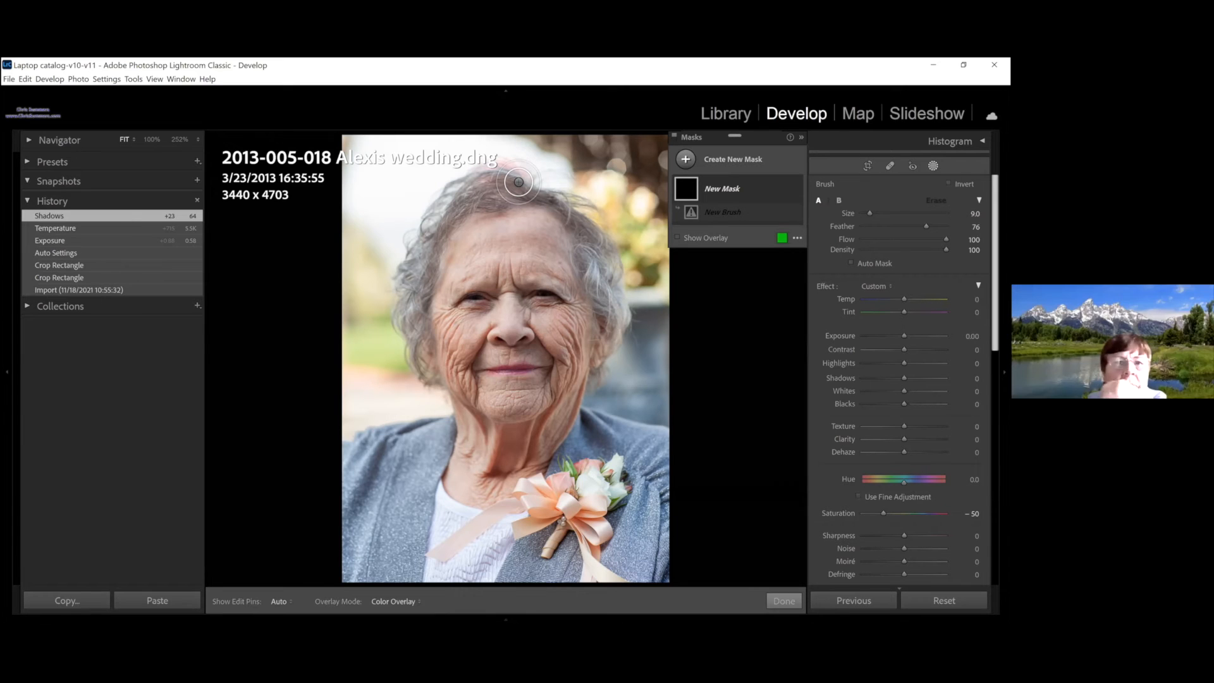
mouse_move(497, 183)
mouse_down()
mouse_move(511, 171)
mouse_move(487, 182)
mouse_move(503, 183)
mouse_up()
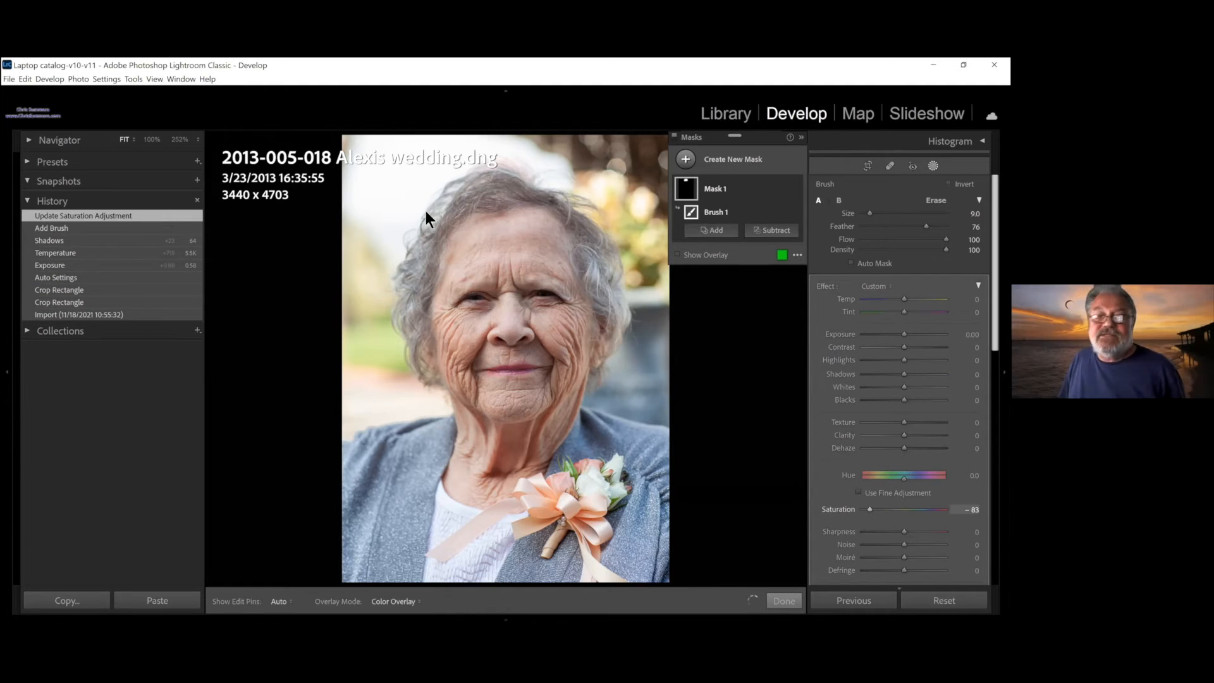
- Finish the brush mask, add a Select Subject mask covering the woman, and hide the mask overlay
click(785, 600)
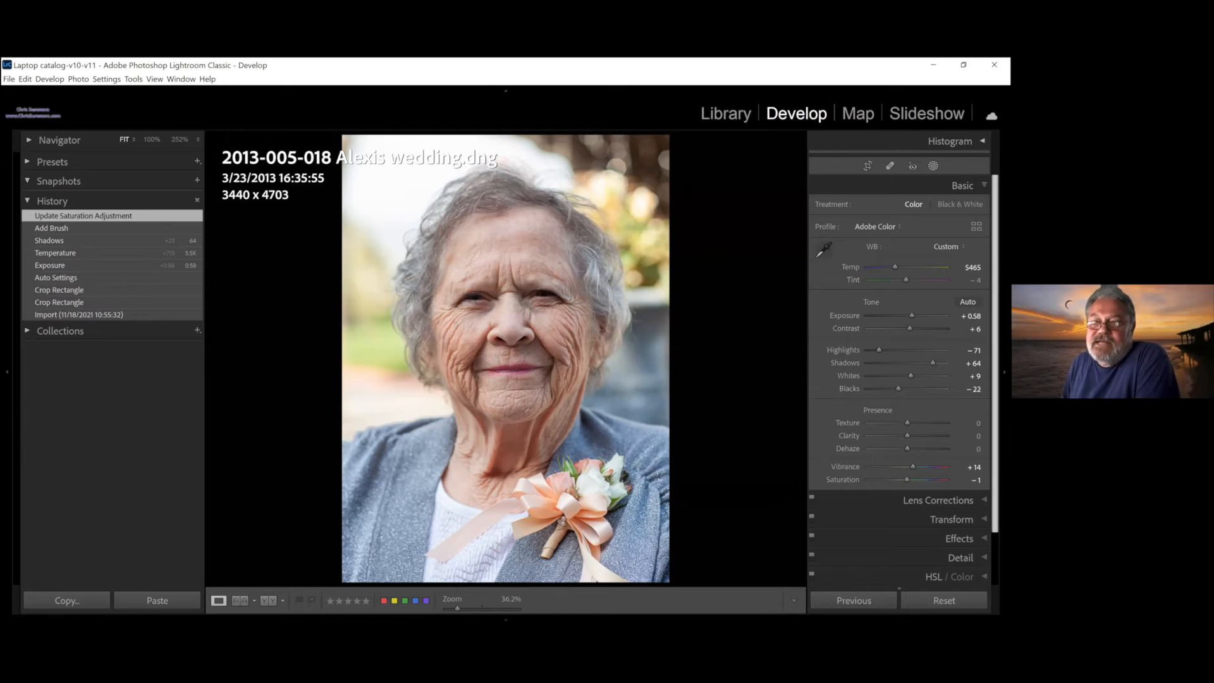
click(932, 166)
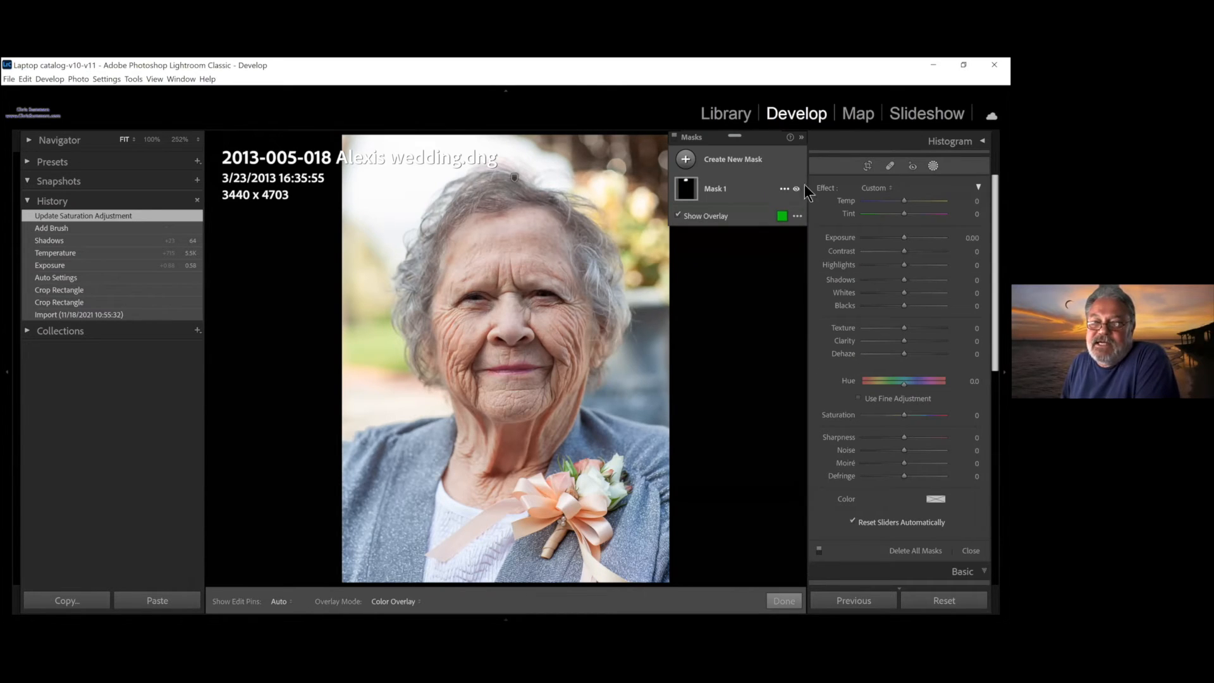
click(686, 160)
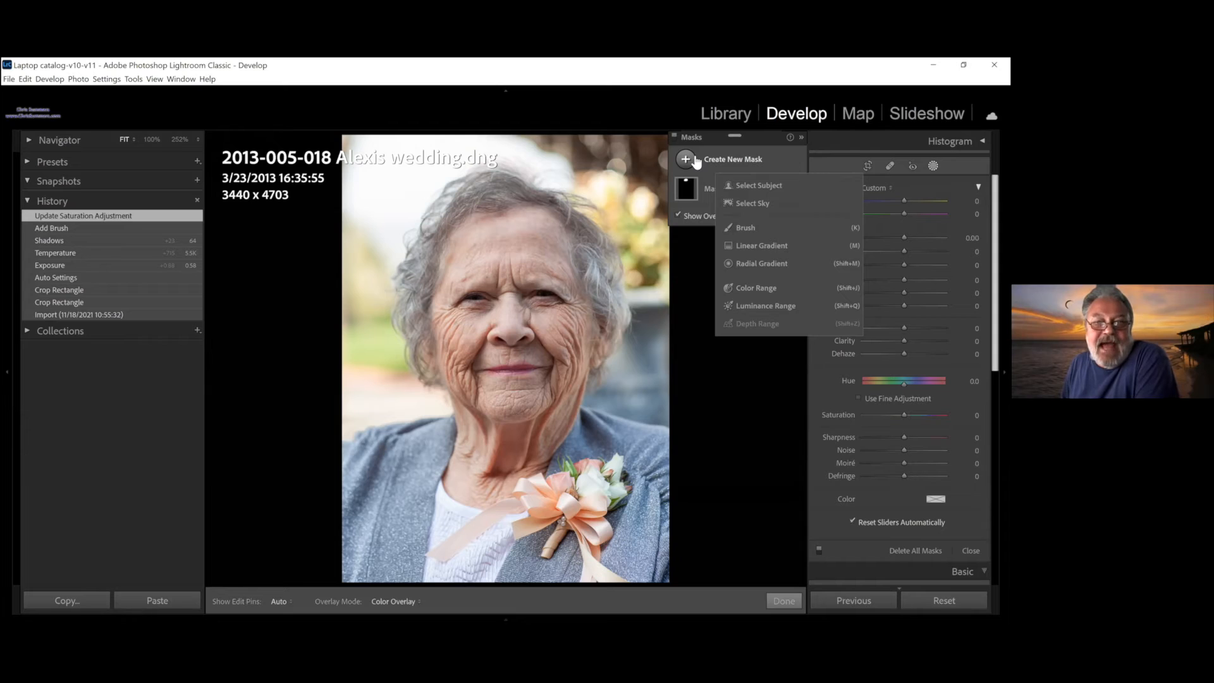
click(758, 188)
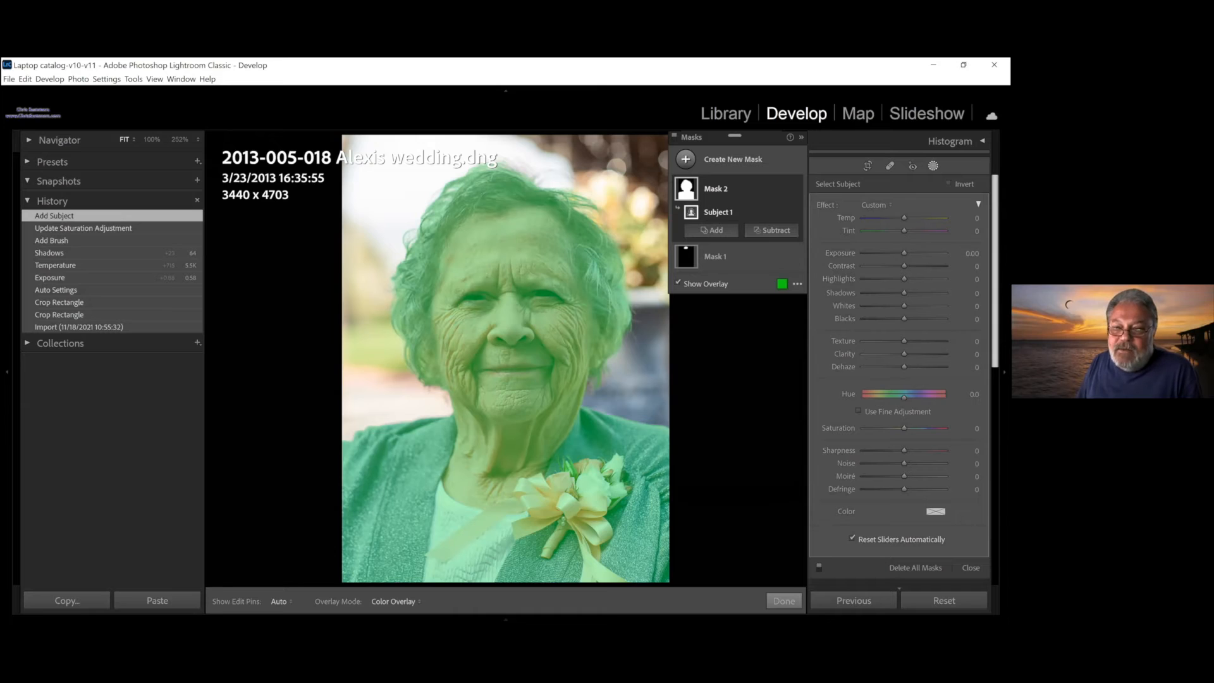
key(o)
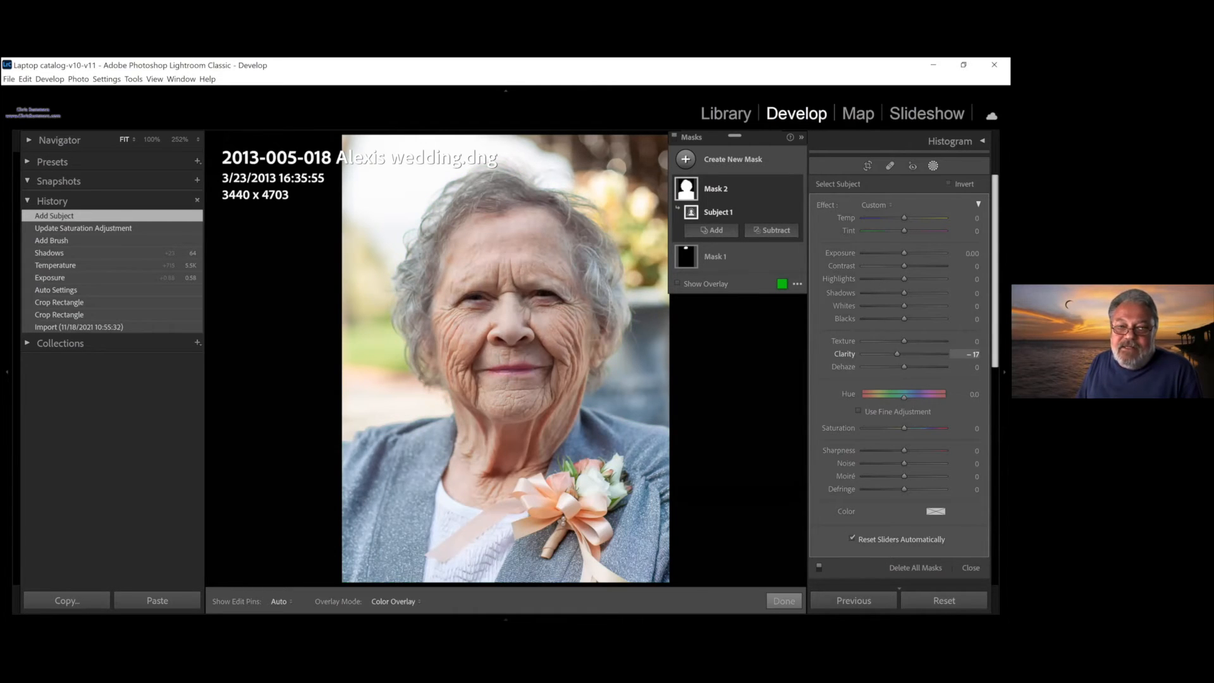
- Soften the woman's subject mask with Clarity -57, Texture -28, Dehaze -3 and Exposure -0.05
drag(889, 353, 880, 353)
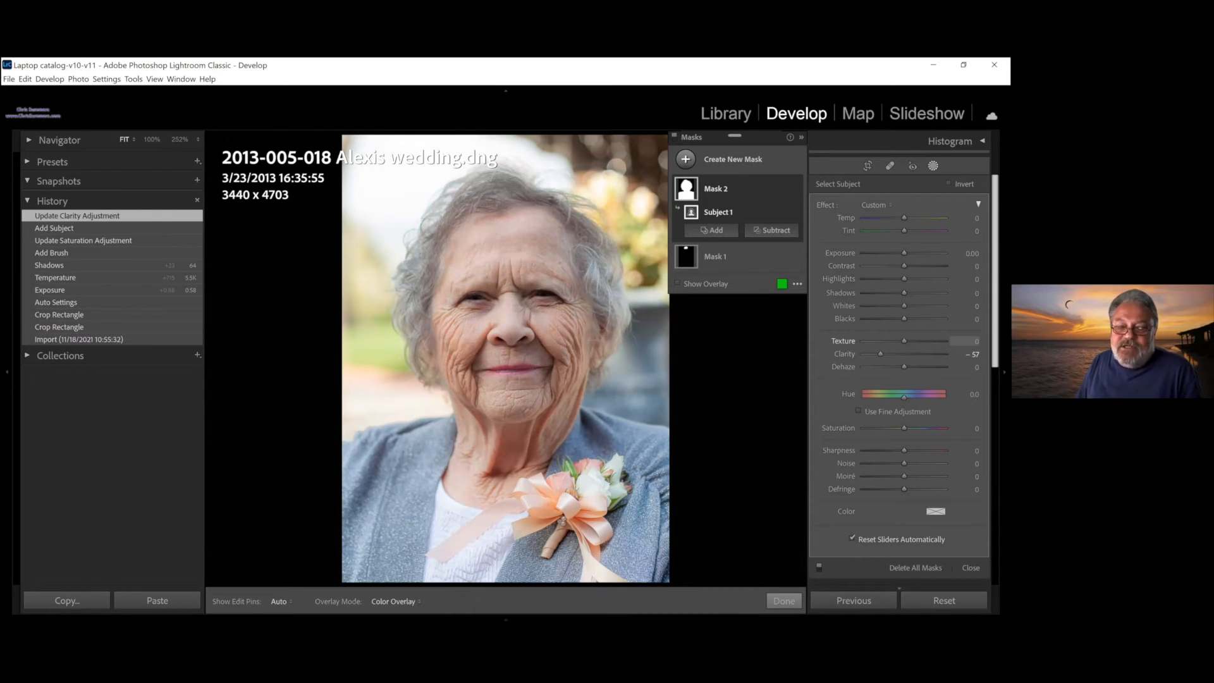
drag(904, 341, 892, 341)
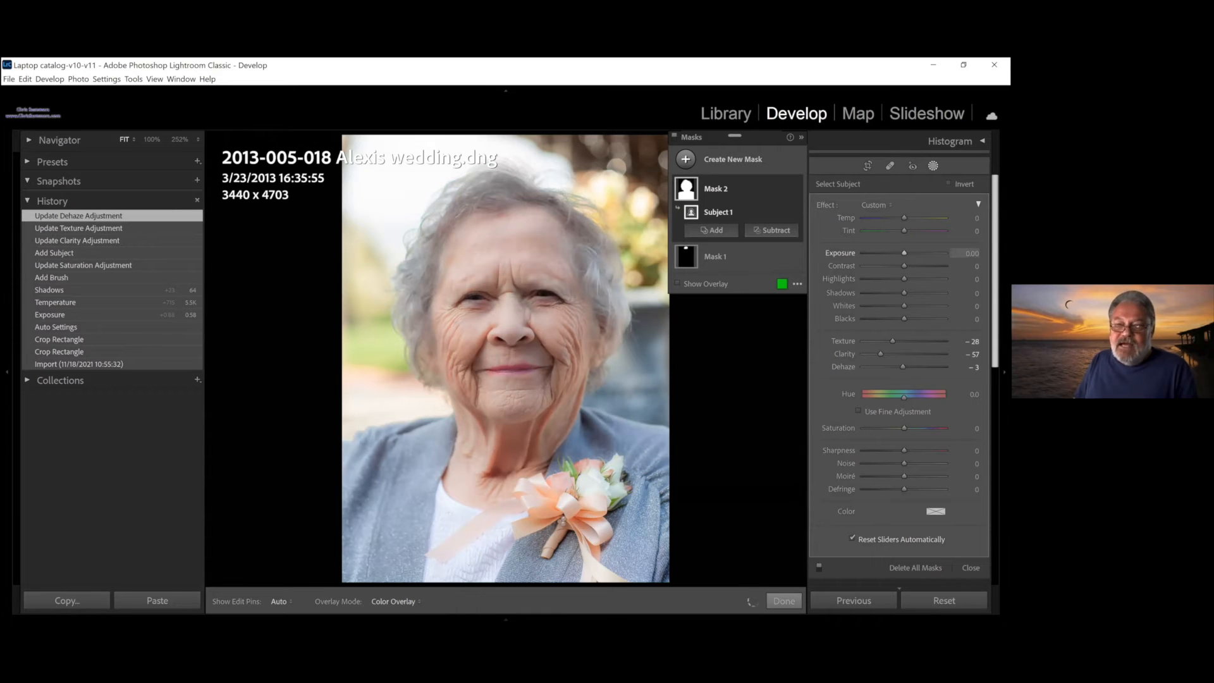
drag(904, 253, 901, 253)
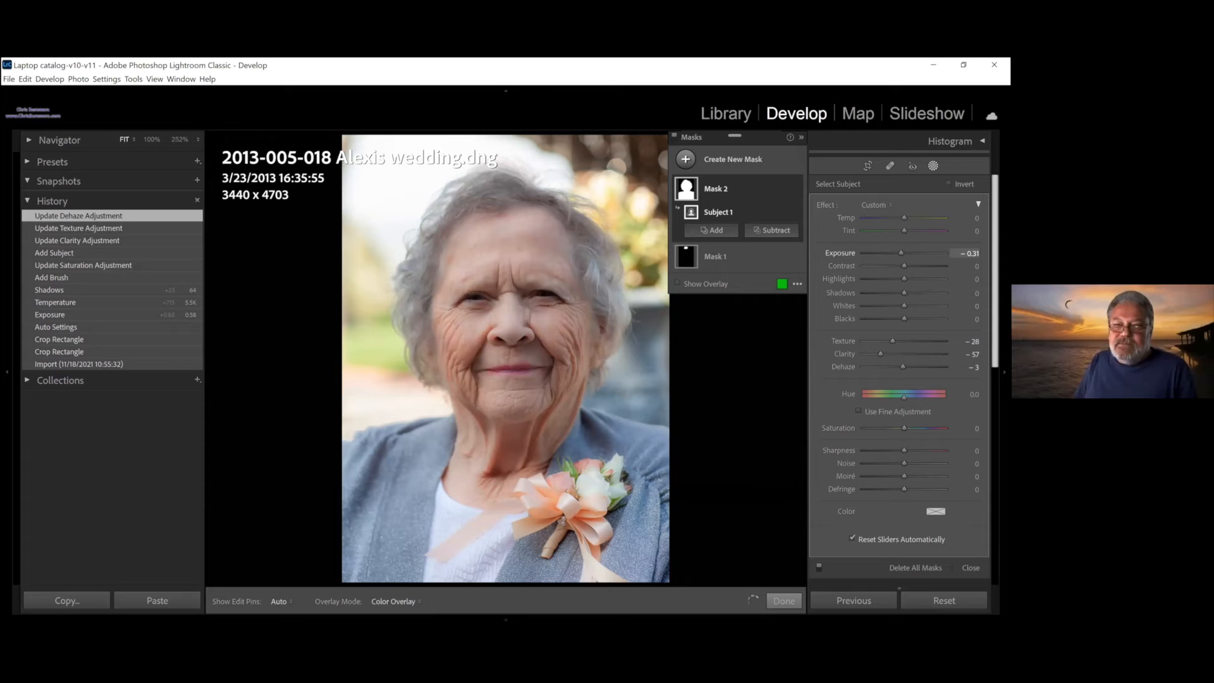
drag(901, 253, 904, 253)
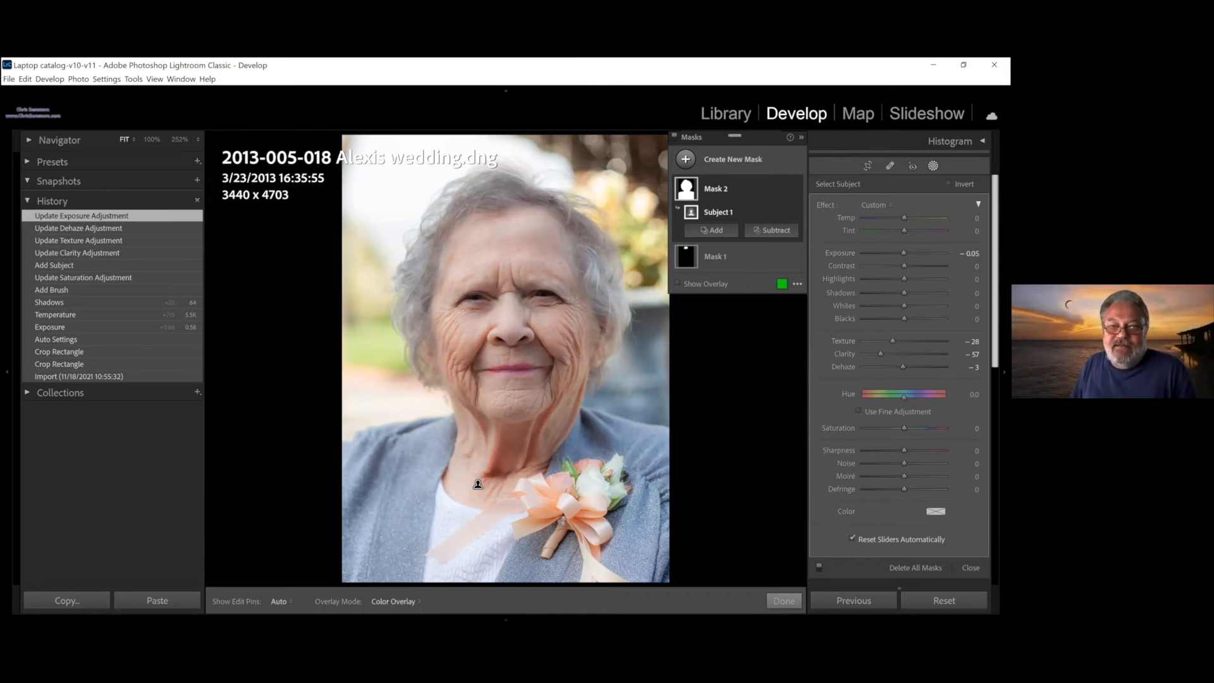
- Add another Select Subject mask to the portrait and invert its subject selection to cover the background
click(715, 169)
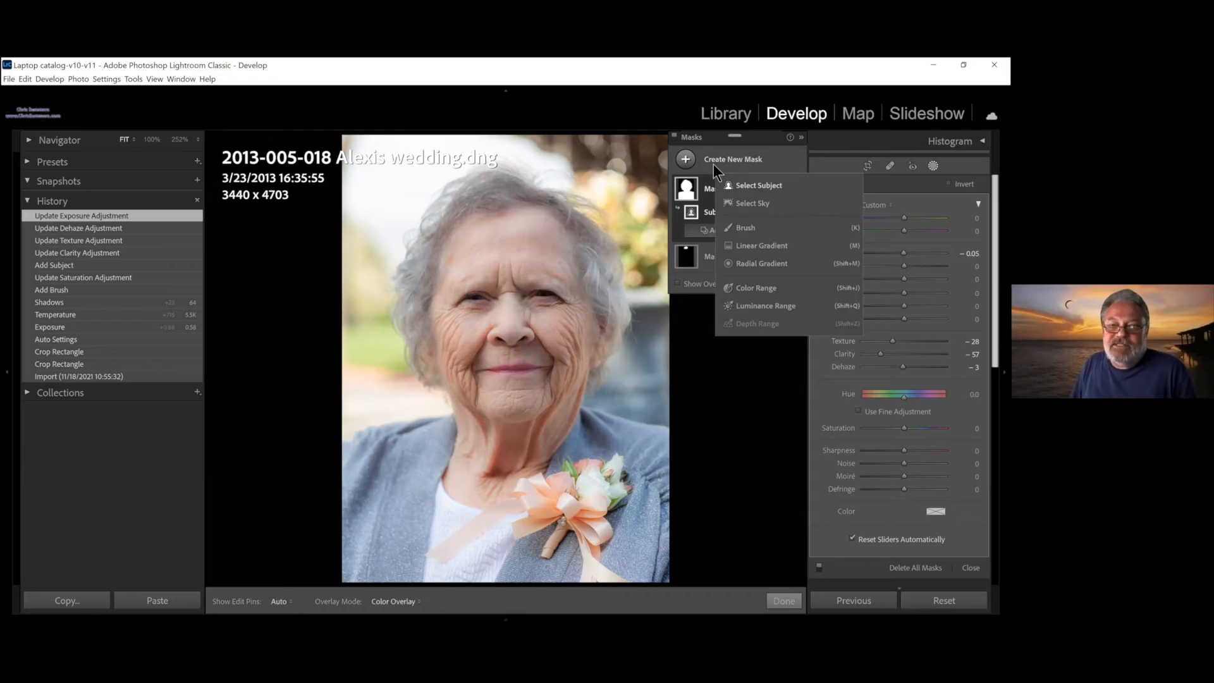
click(784, 186)
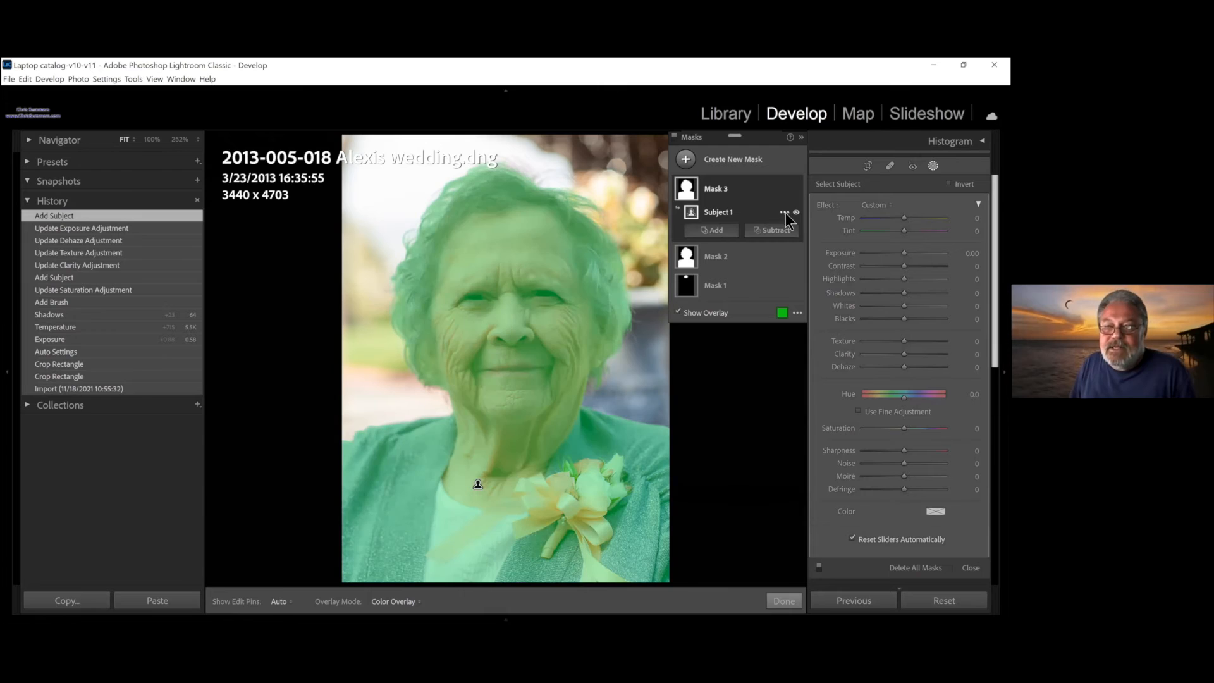
click(784, 211)
click(813, 241)
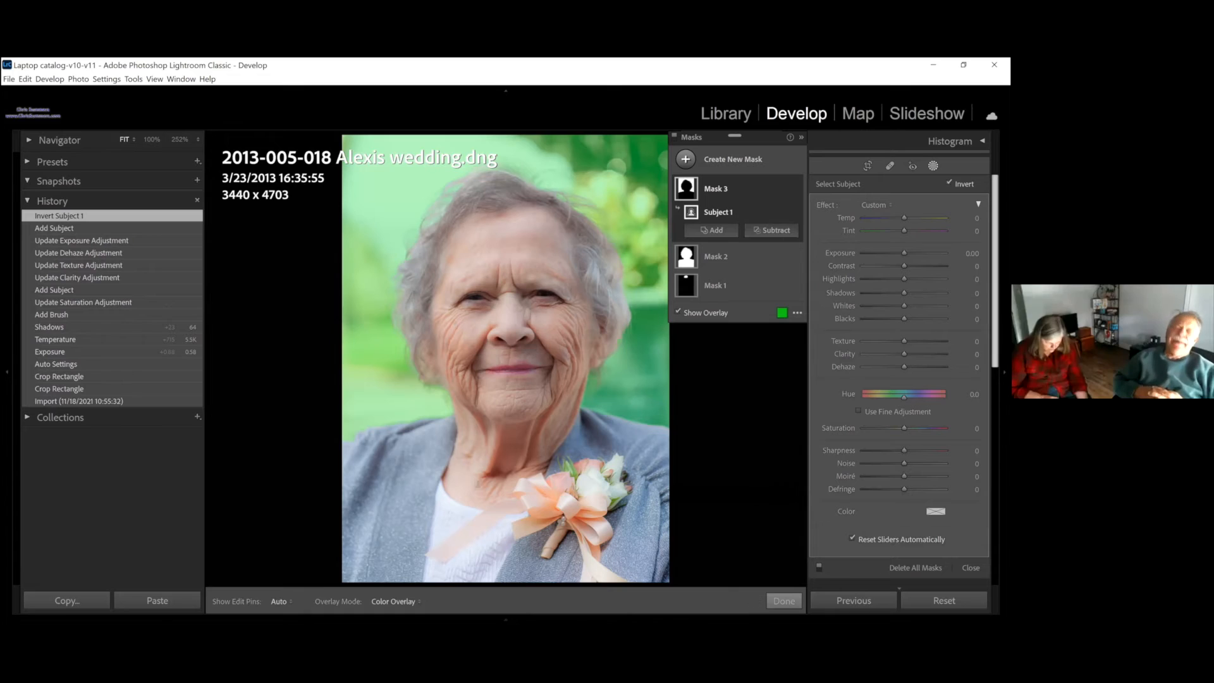
- Set the portrait's background mask to Exposure -1.78, Clarity -25 and Highlights 10, and finish masking
drag(903, 253, 885, 253)
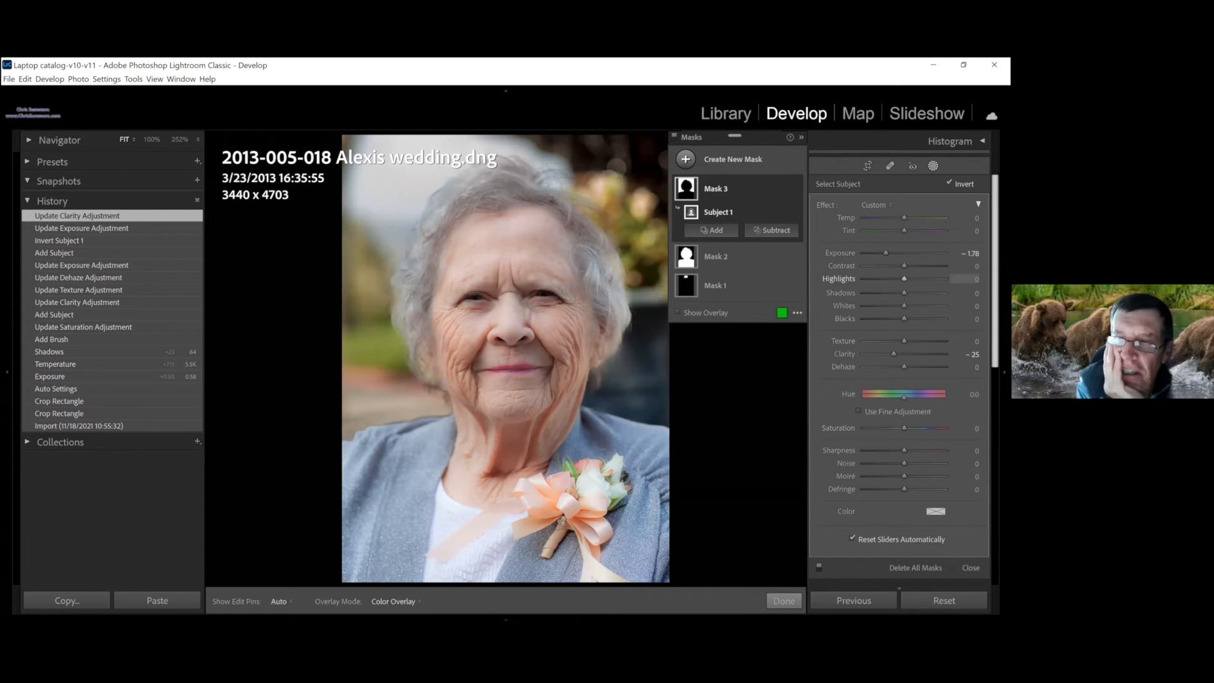
text(10)
key(Return)
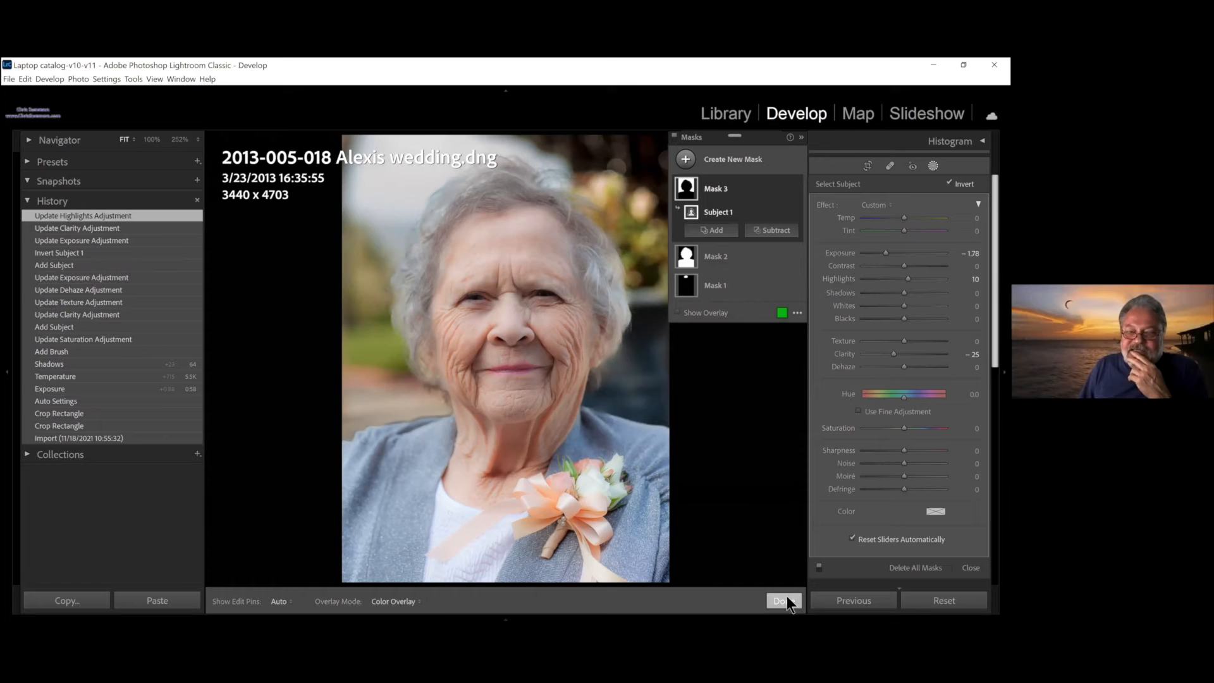
click(787, 600)
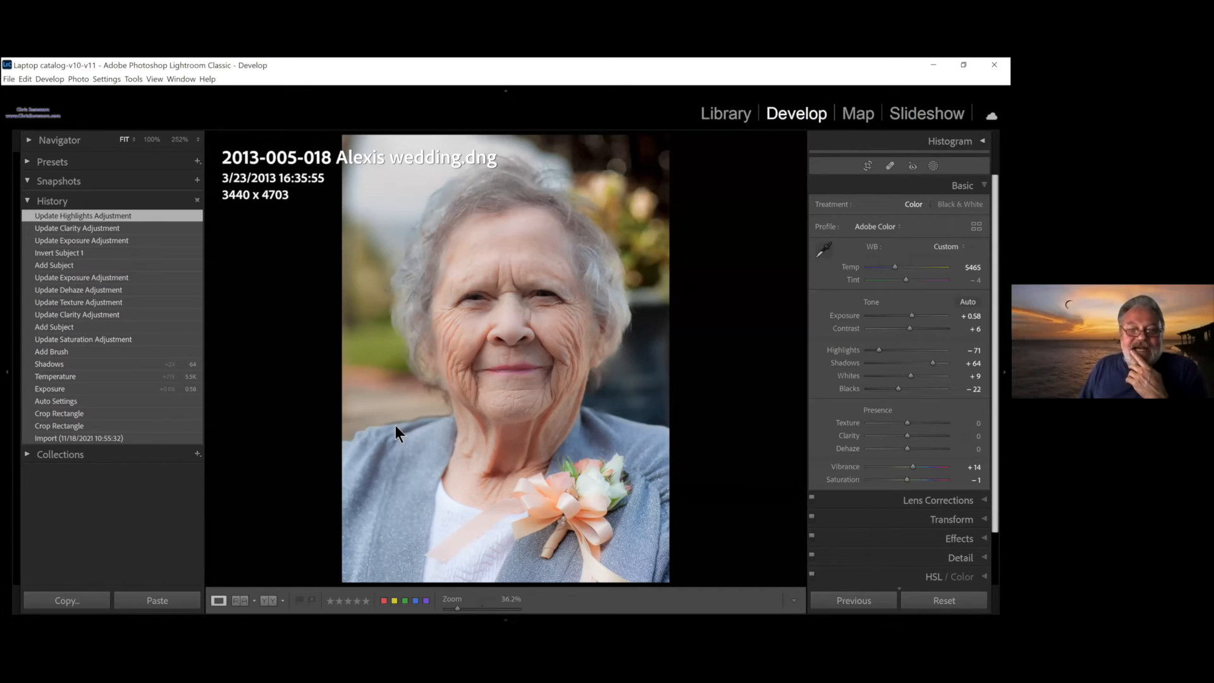
- Compare the portrait's Import, Shadows and latest Update Highlights Adjustment history states
click(90, 440)
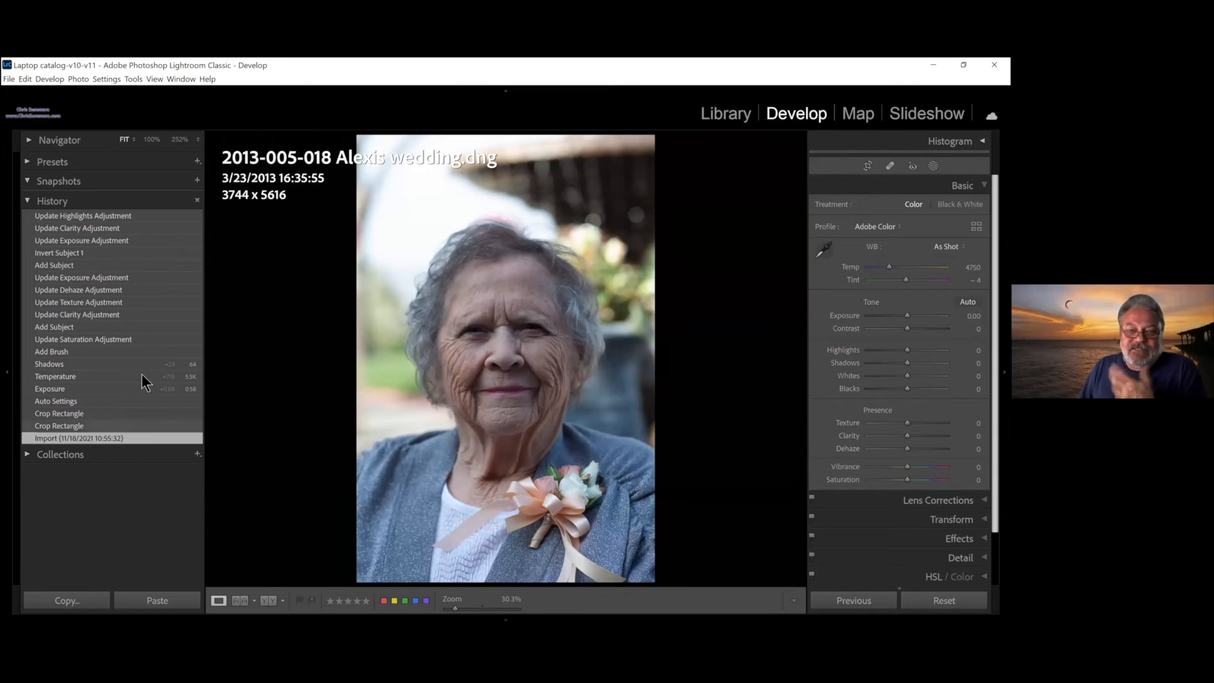
click(96, 365)
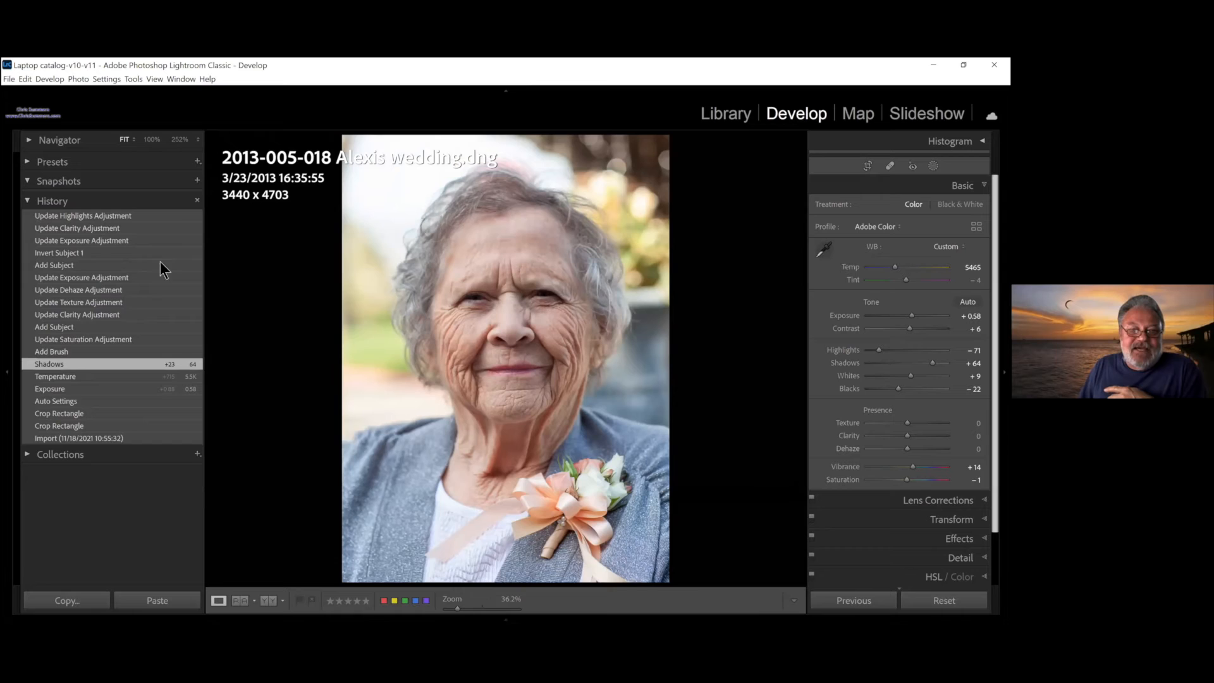
click(157, 218)
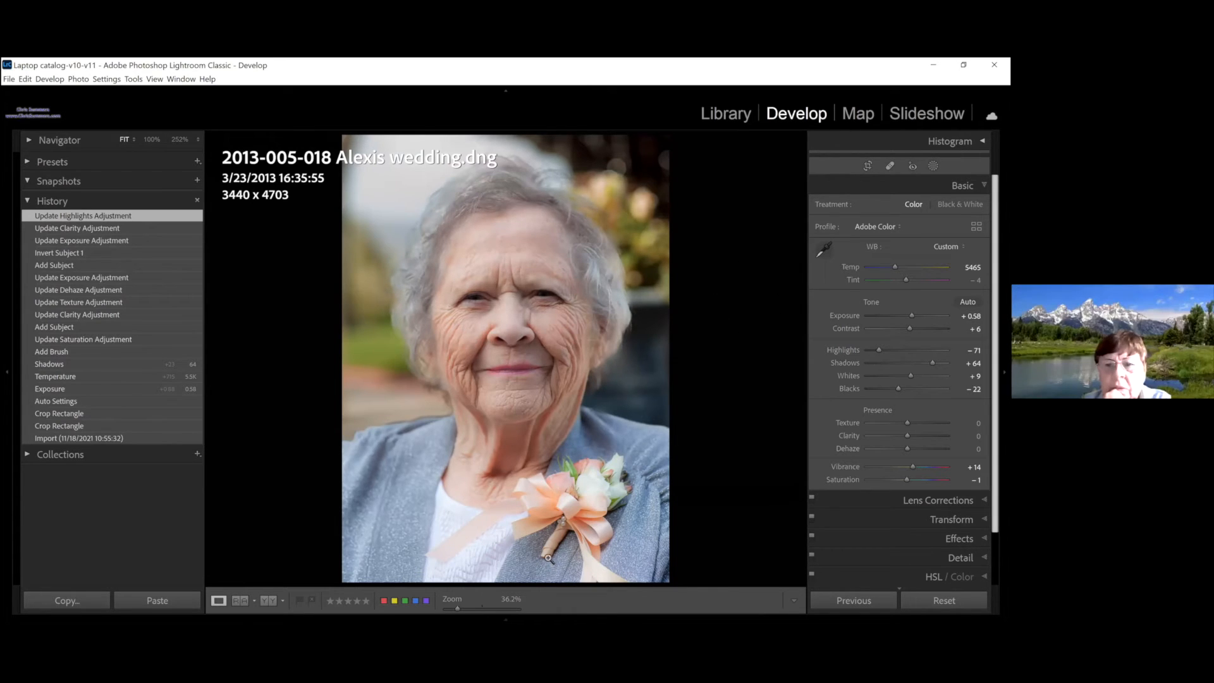
- Switch to the church steeple photo EOSR8328.dng and apply Auto tone to it
key(F6)
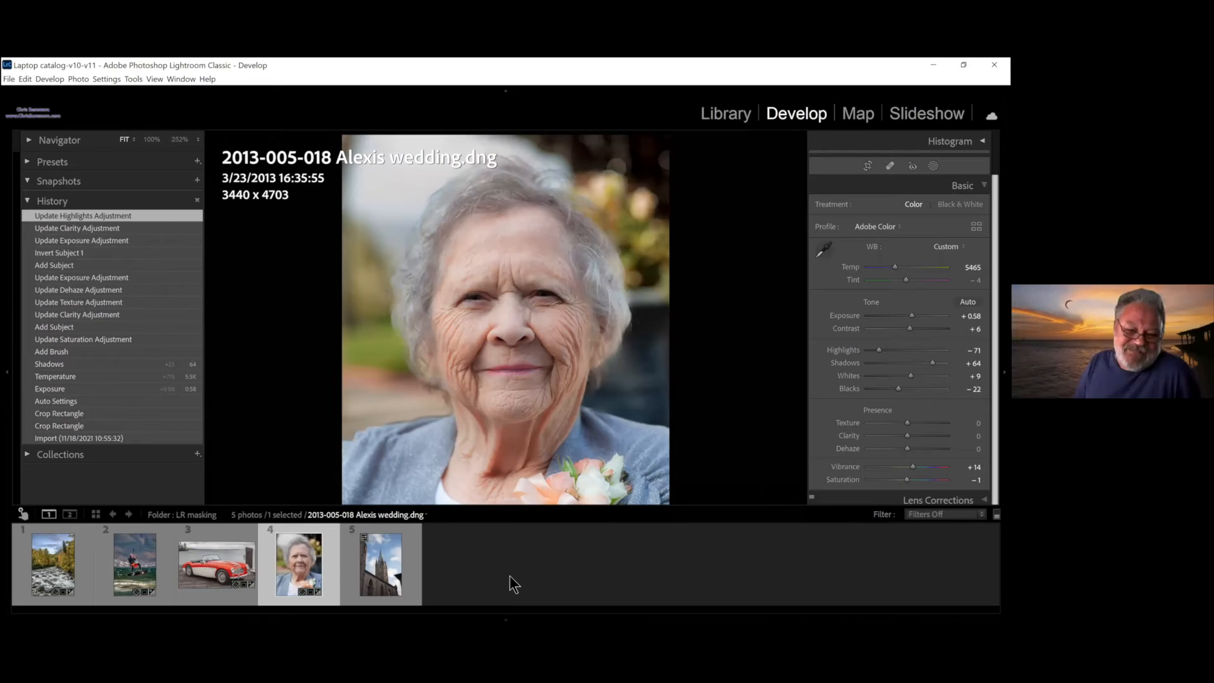
click(381, 553)
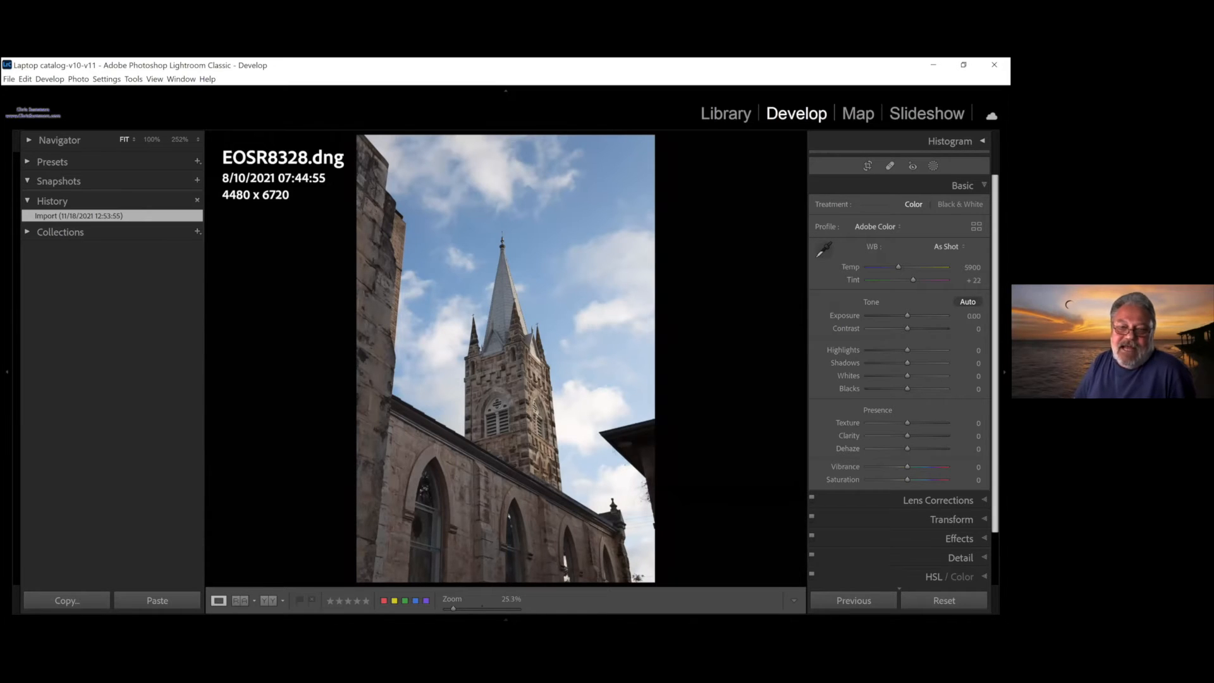
click(968, 302)
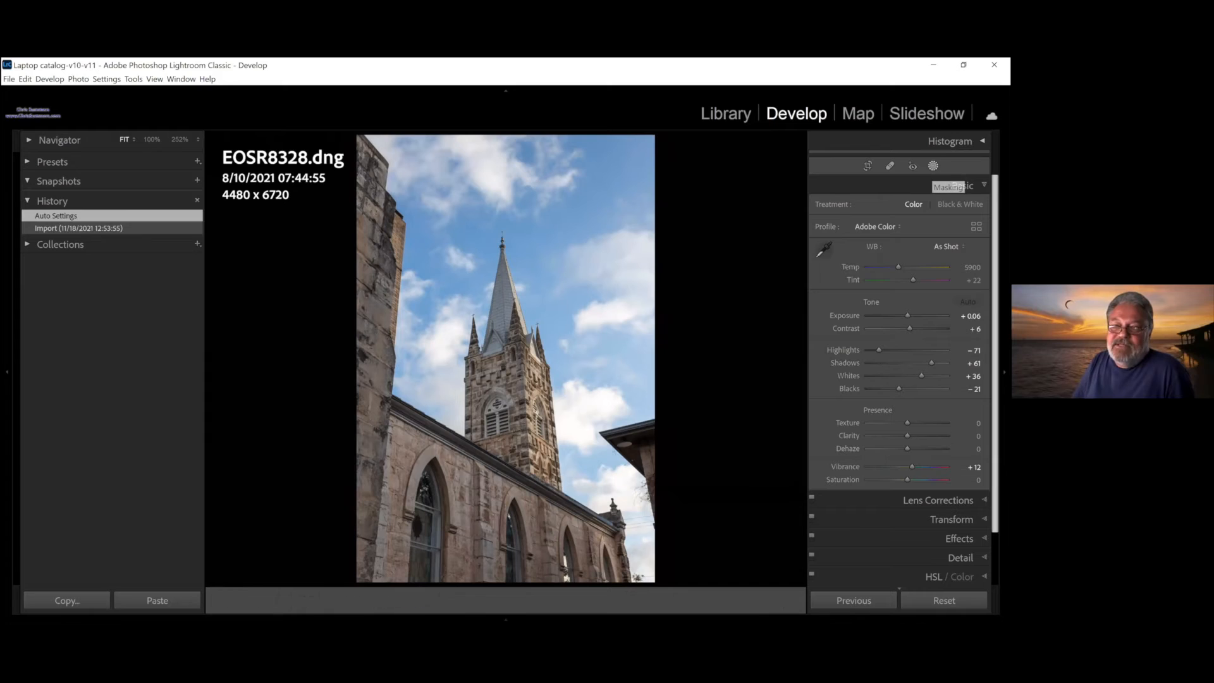
- Try a Select Subject mask on the church and revert to the Auto Settings history state
click(933, 165)
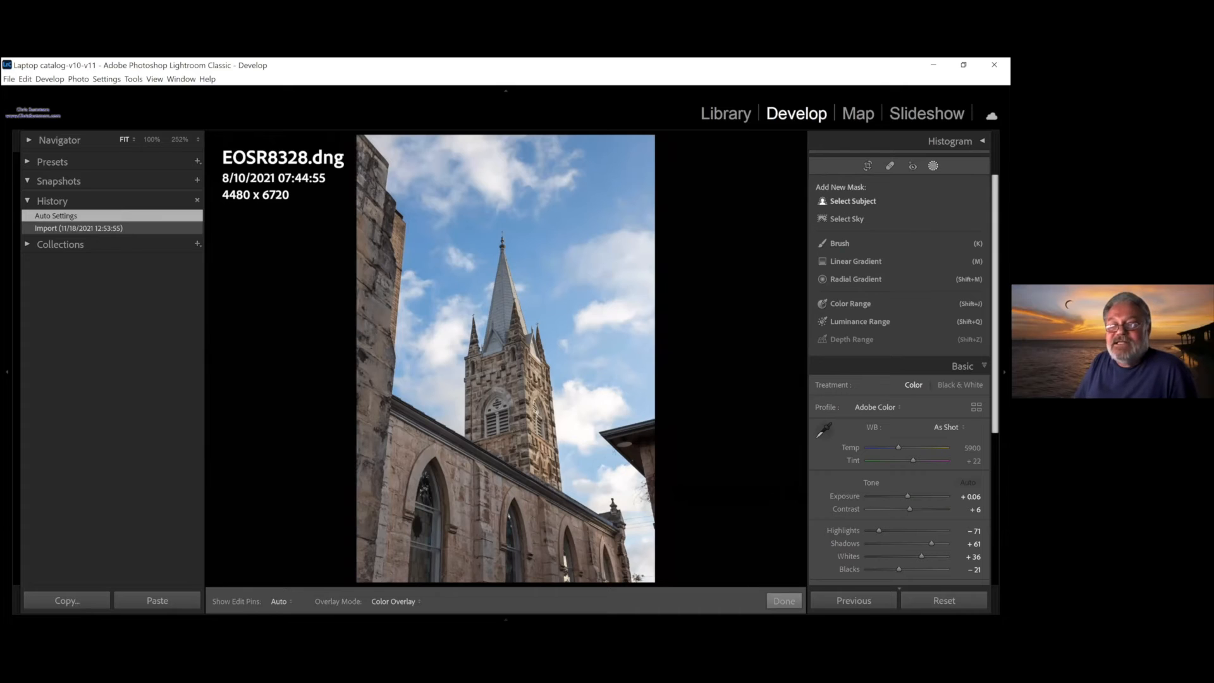
click(853, 201)
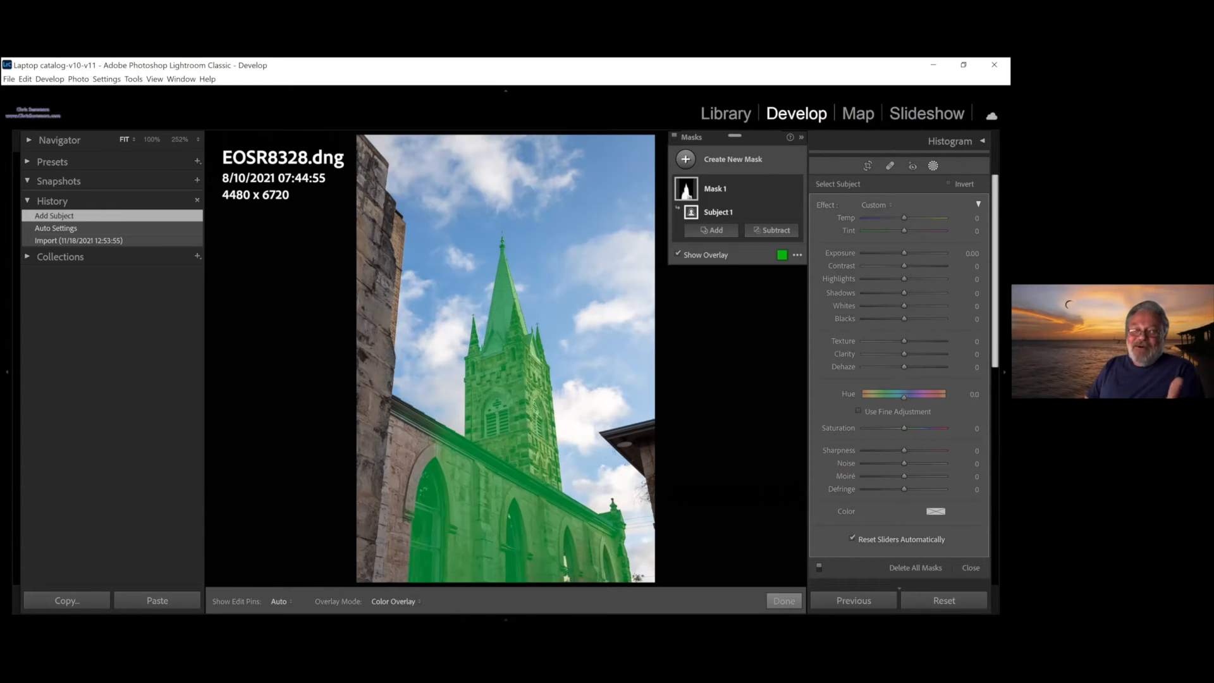
click(98, 228)
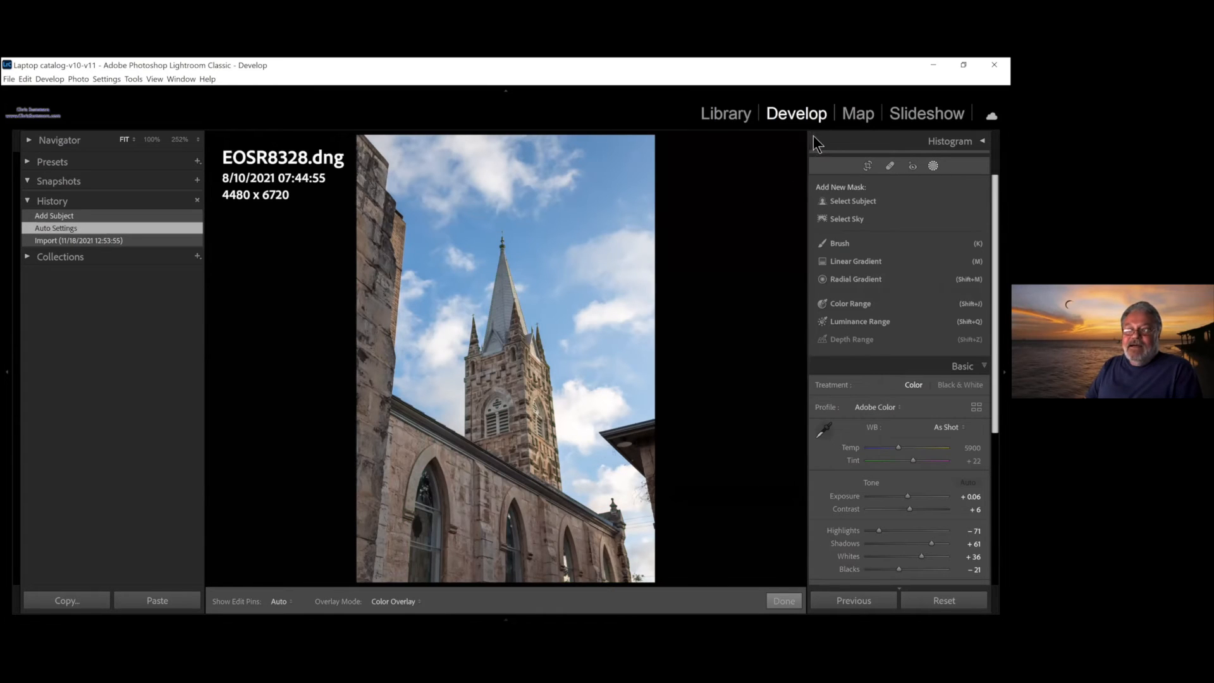
click(933, 166)
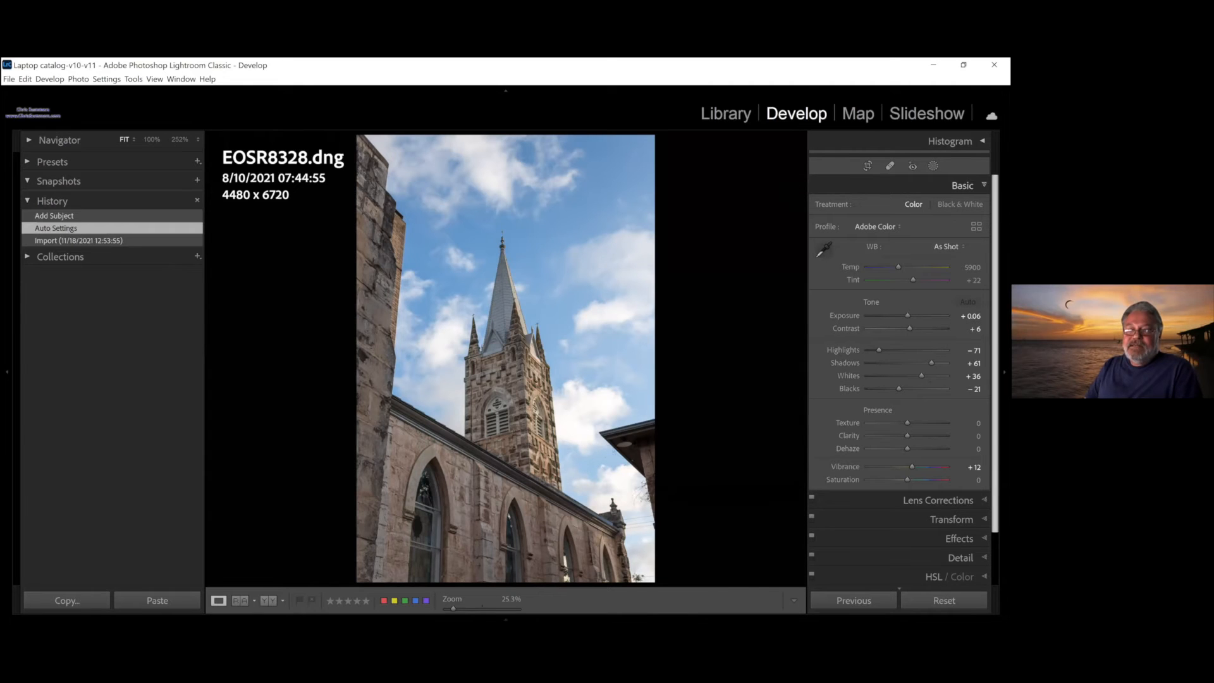
- Add a Select Sky mask to the church photo with Exposure -0.61, Highlights -24, Temp -19 and Dehaze 4
click(933, 165)
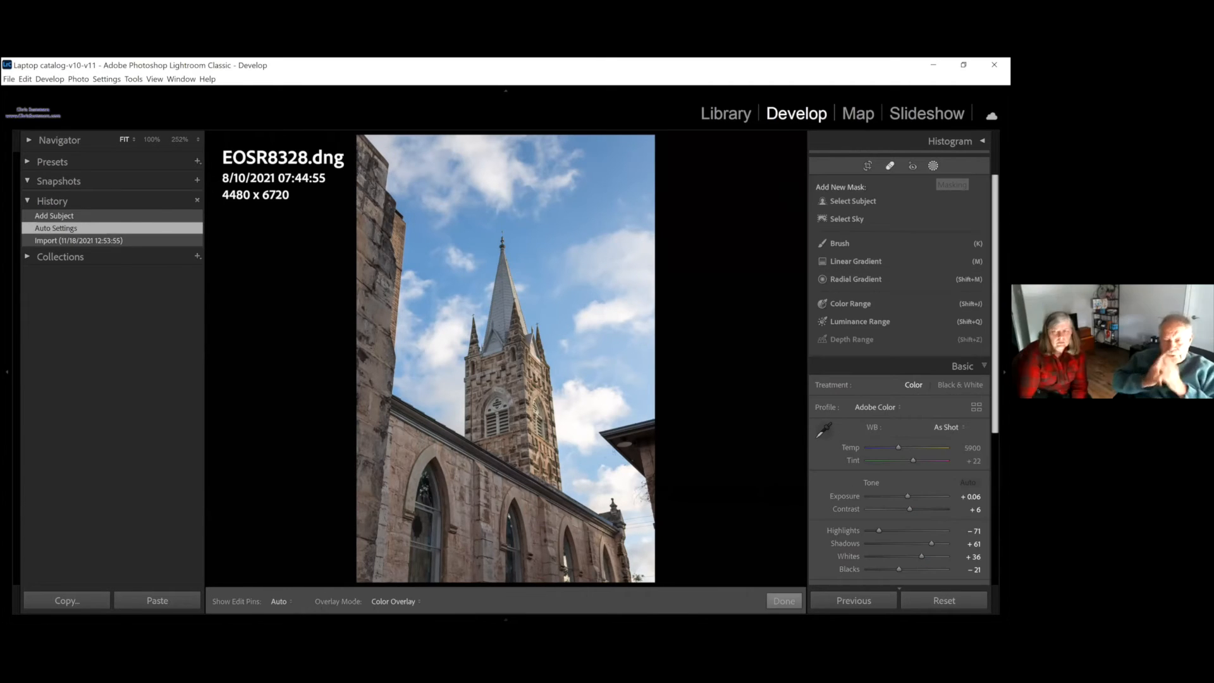
click(847, 219)
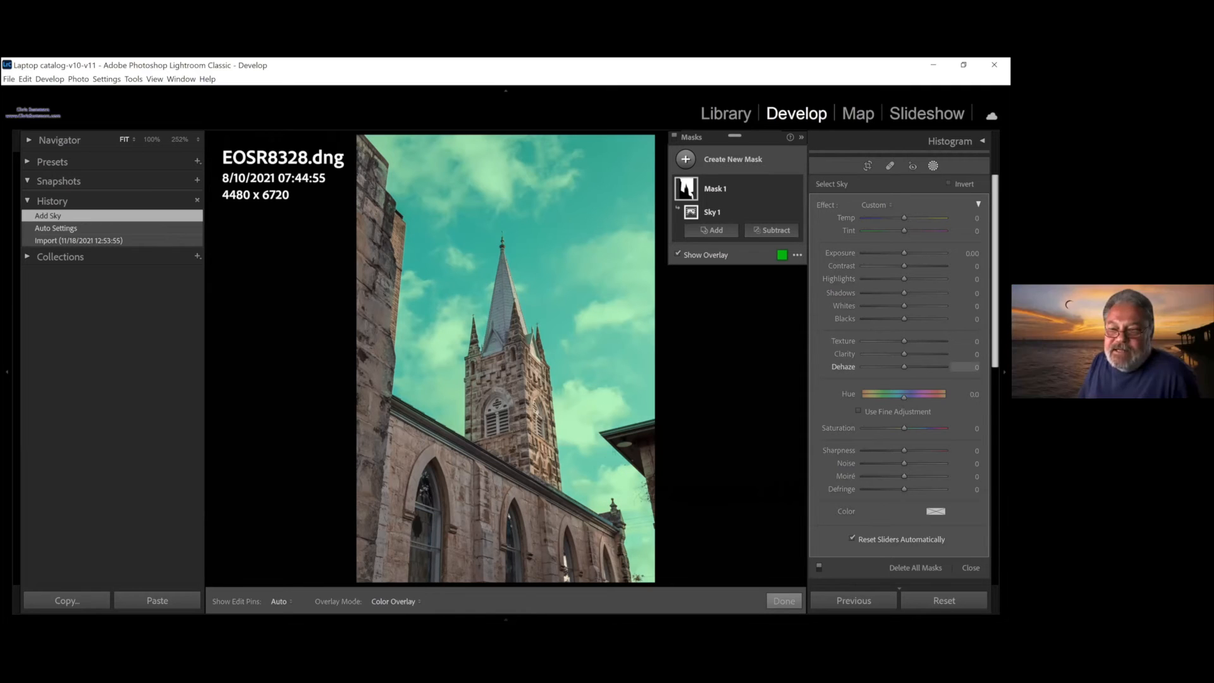
drag(904, 252, 898, 253)
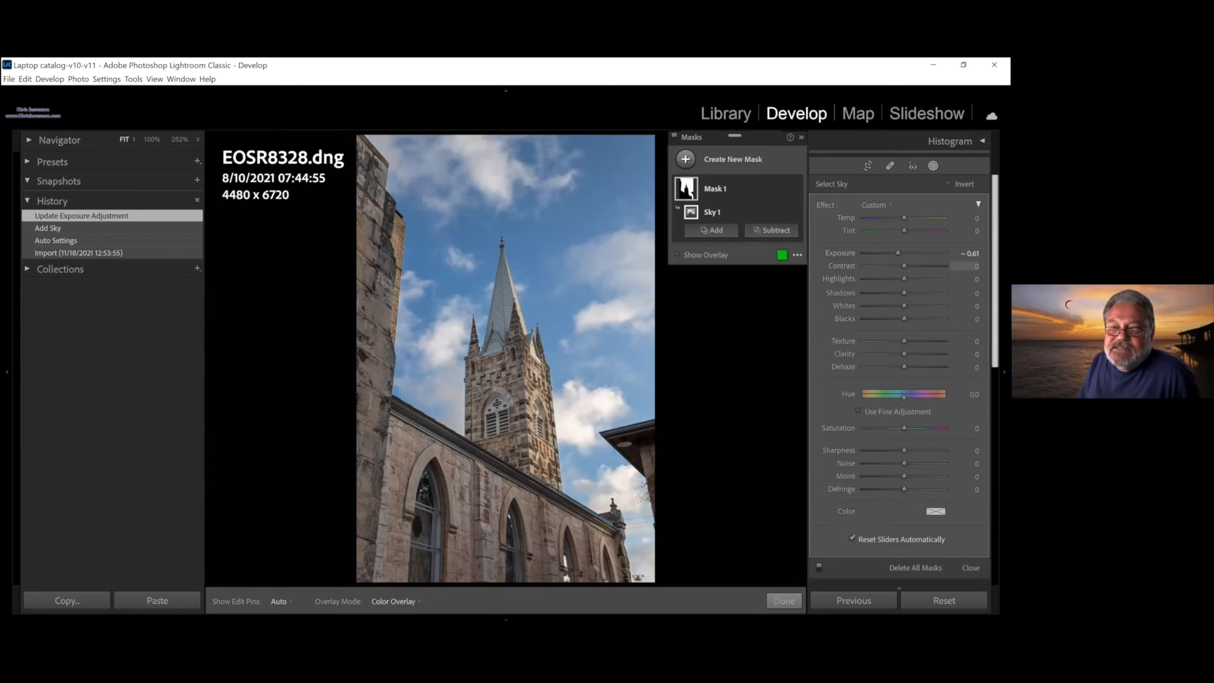
drag(904, 278, 895, 278)
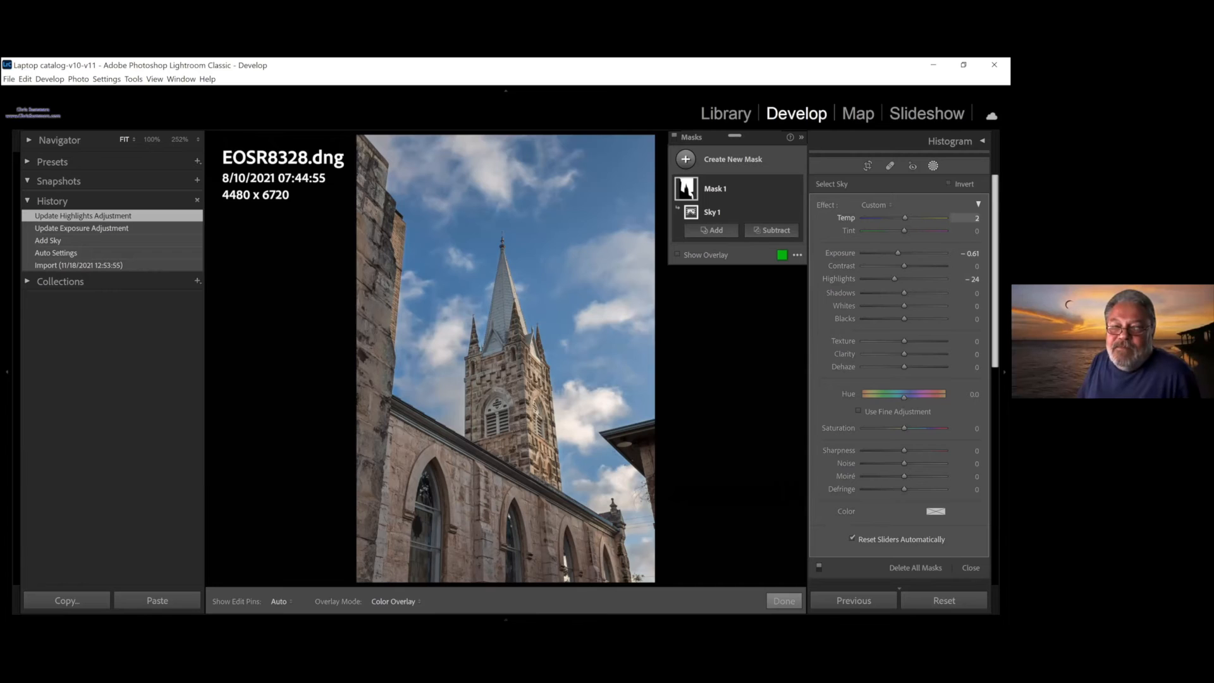
drag(900, 217, 895, 217)
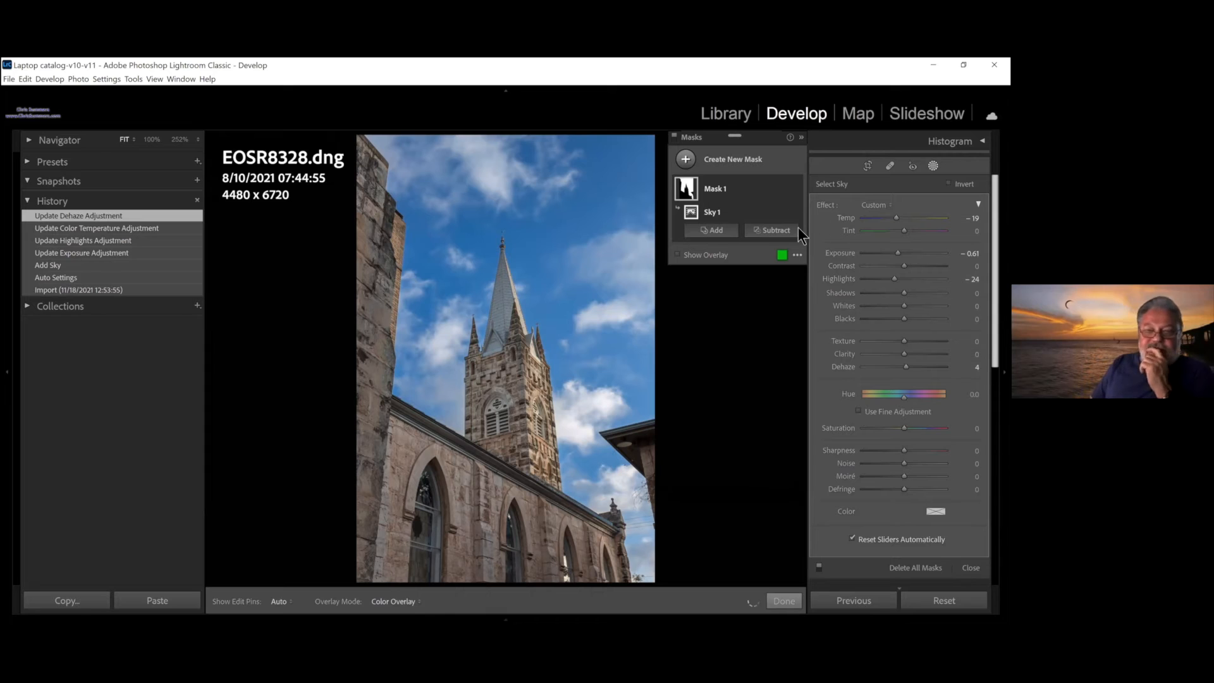
- Add a second Select Sky mask, invert it to cover the church buildings, and set its Clarity to 6
click(687, 159)
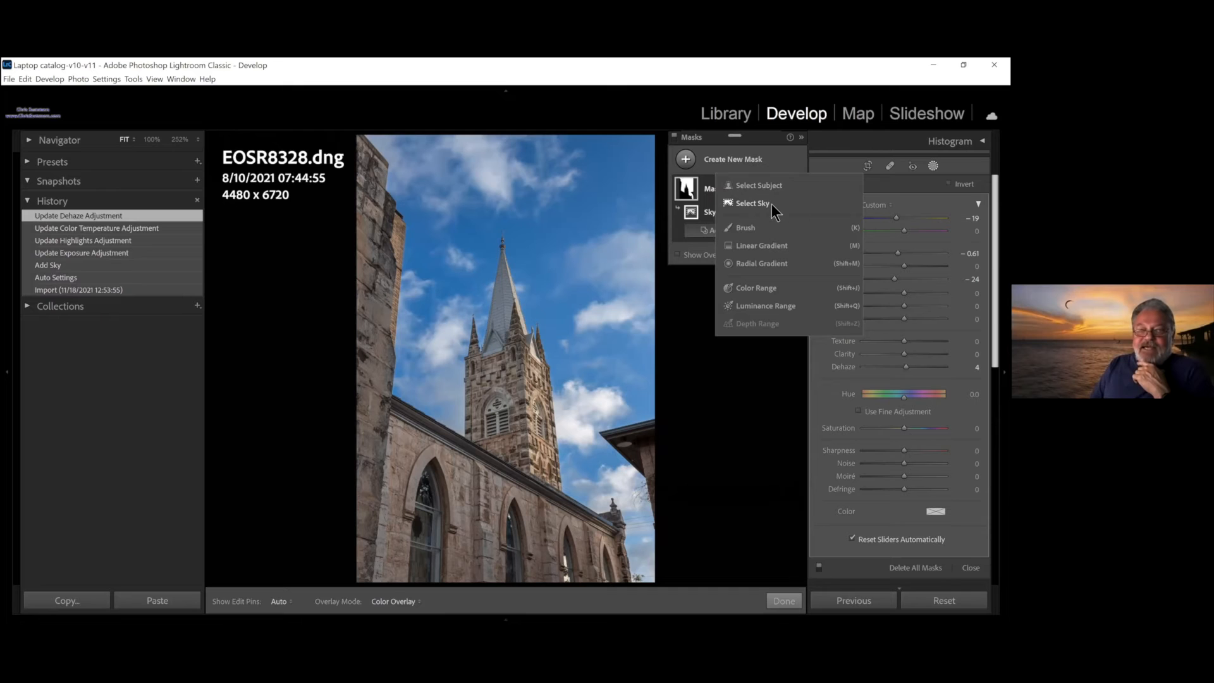
click(772, 204)
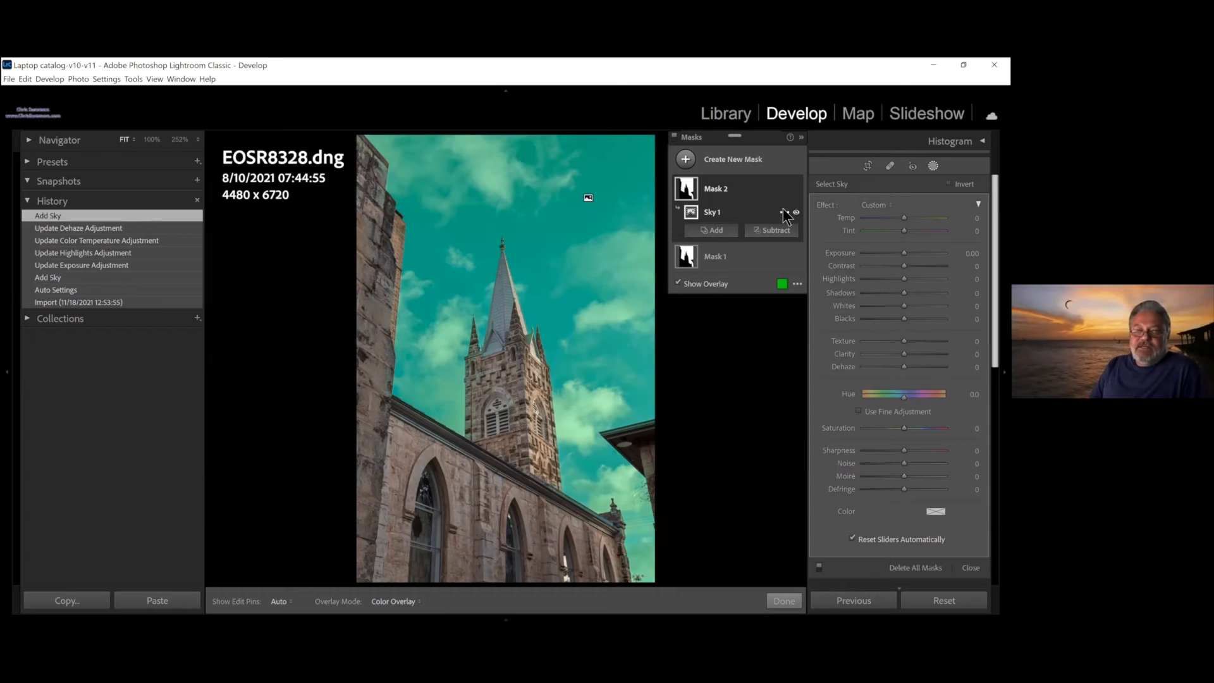
click(783, 211)
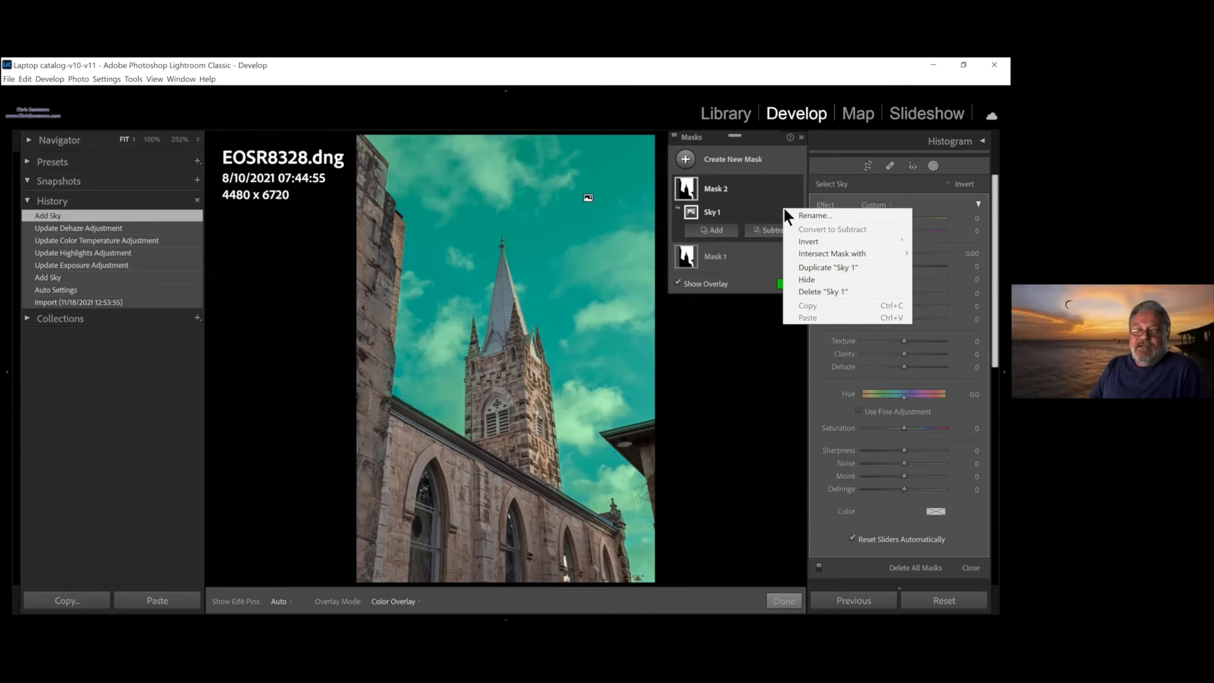
click(815, 238)
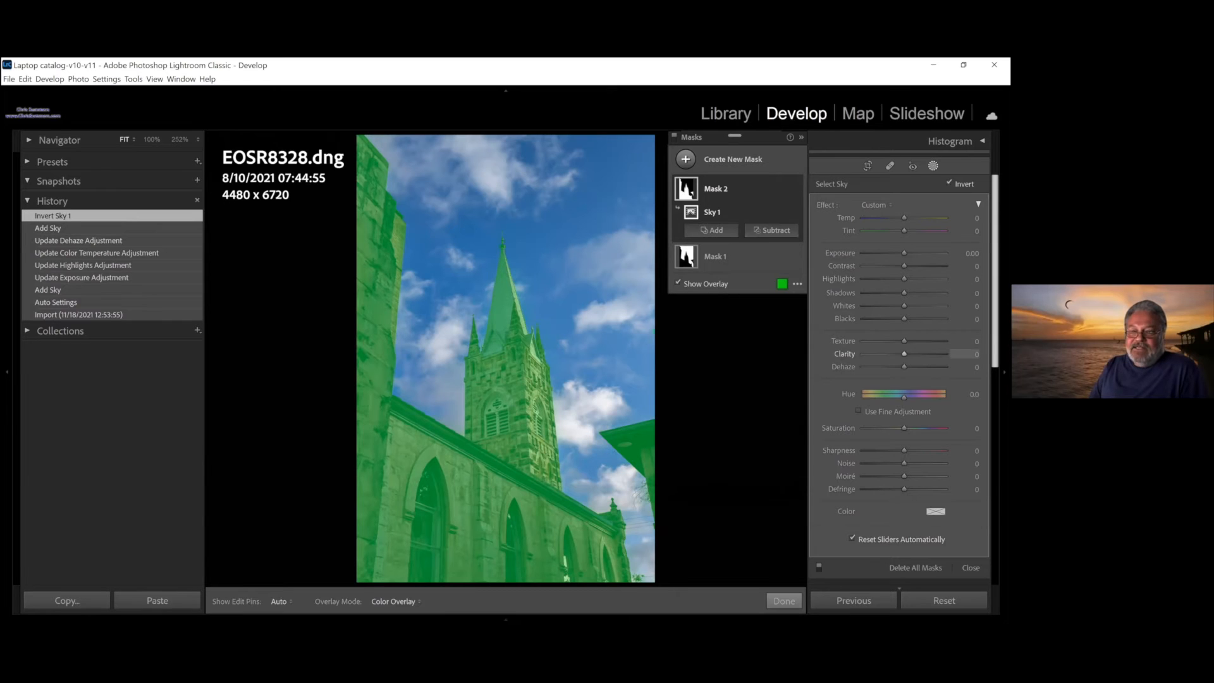
drag(905, 354, 905, 353)
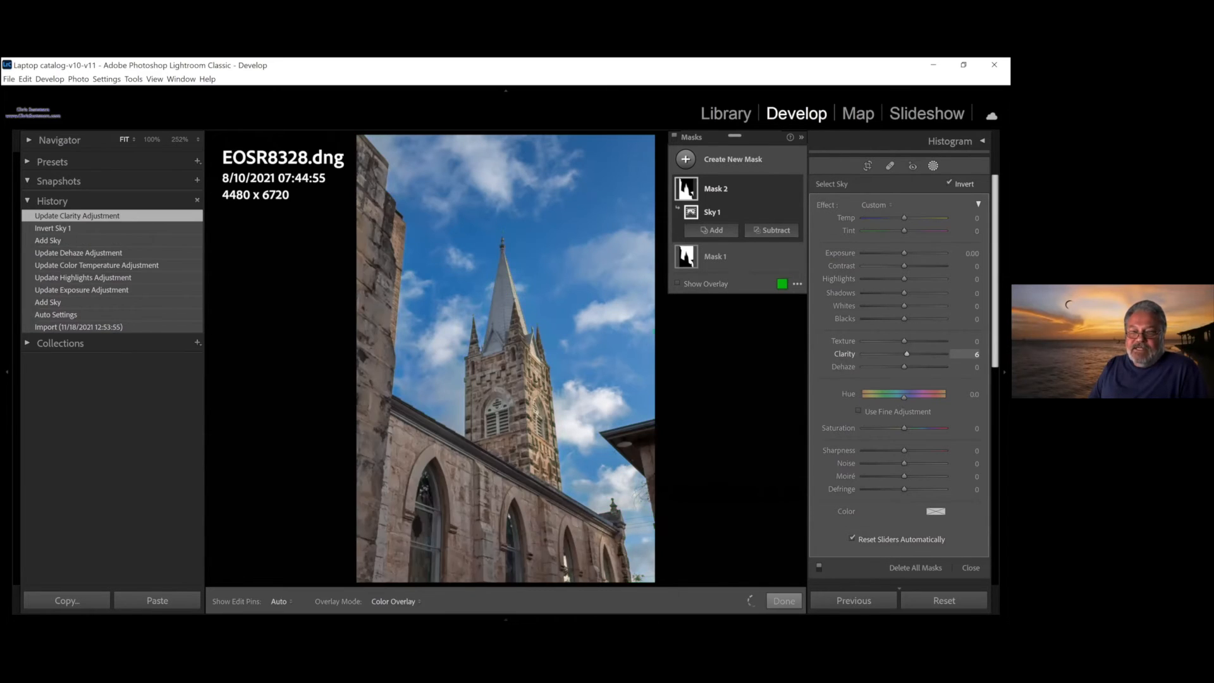
- Set the inverted sky mask on the church buildings to Exposure 0.38, Shadows 10, Clarity 18 and Texture 17, with the histogram expanded
drag(904, 253, 907, 253)
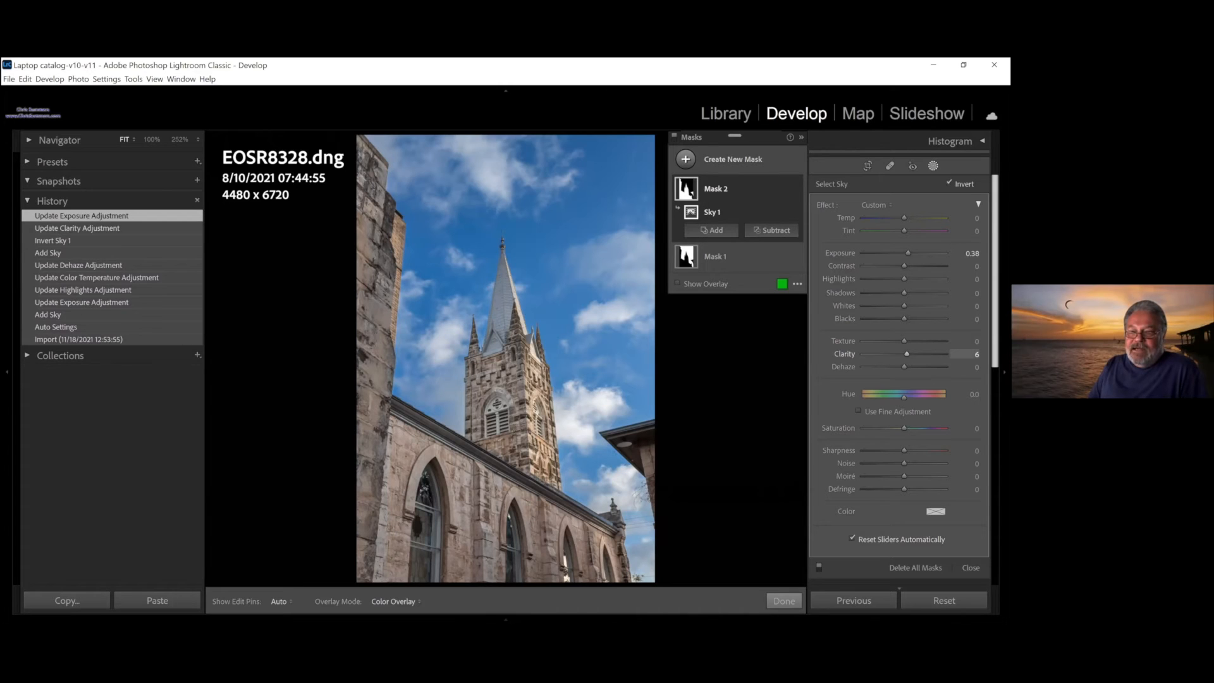
drag(907, 353, 919, 353)
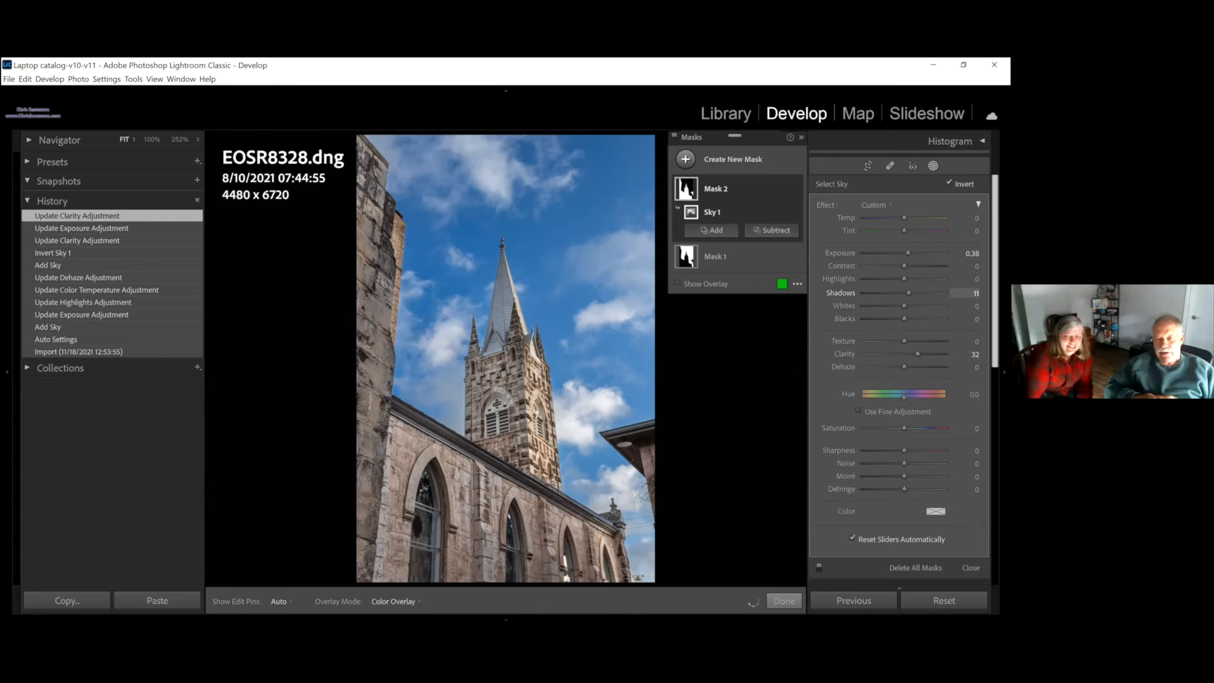
drag(906, 293, 908, 293)
drag(917, 354, 912, 354)
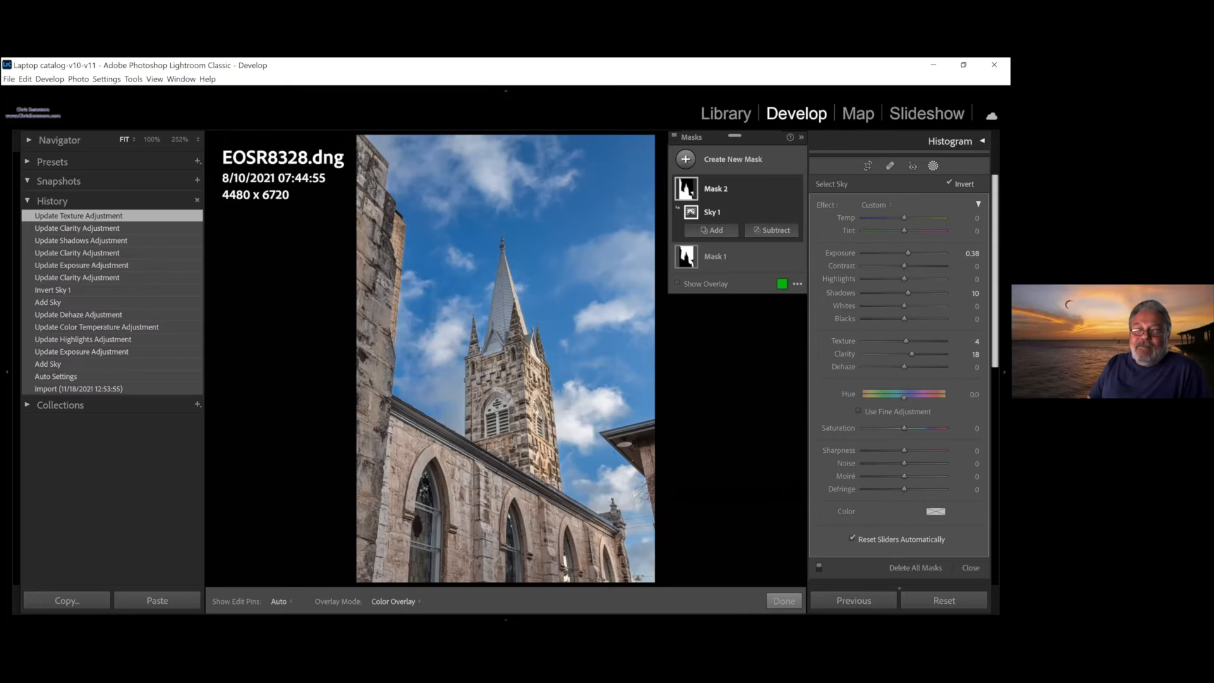
click(949, 141)
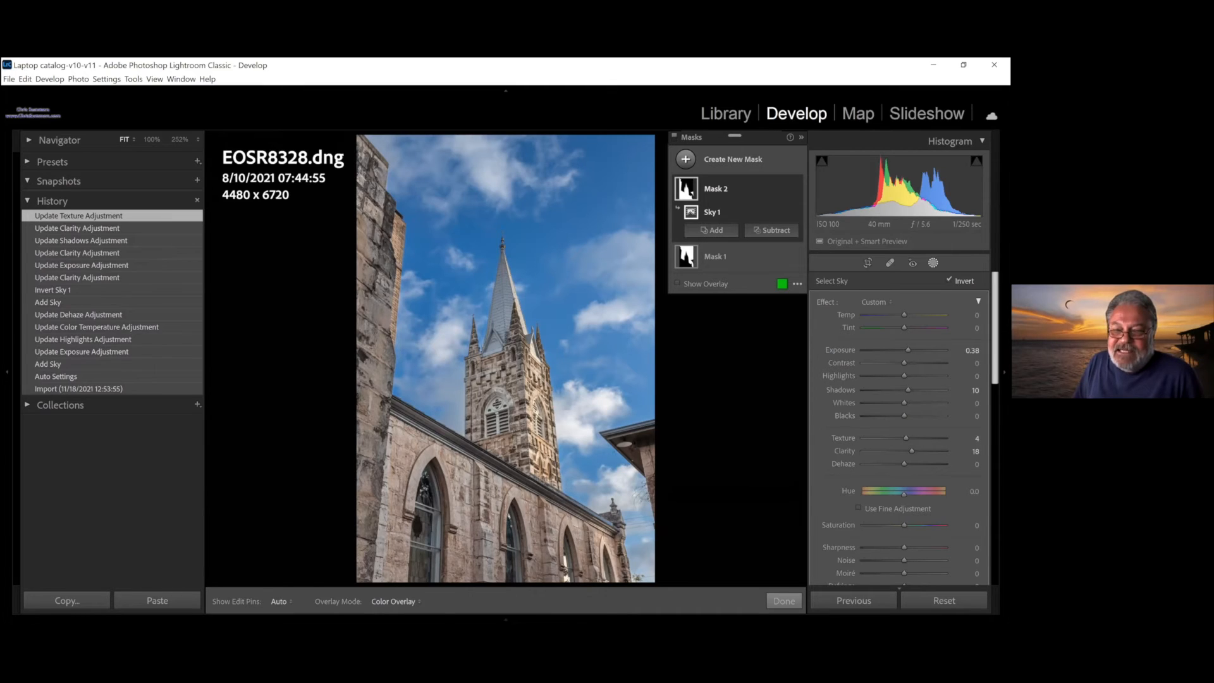
drag(906, 438, 911, 438)
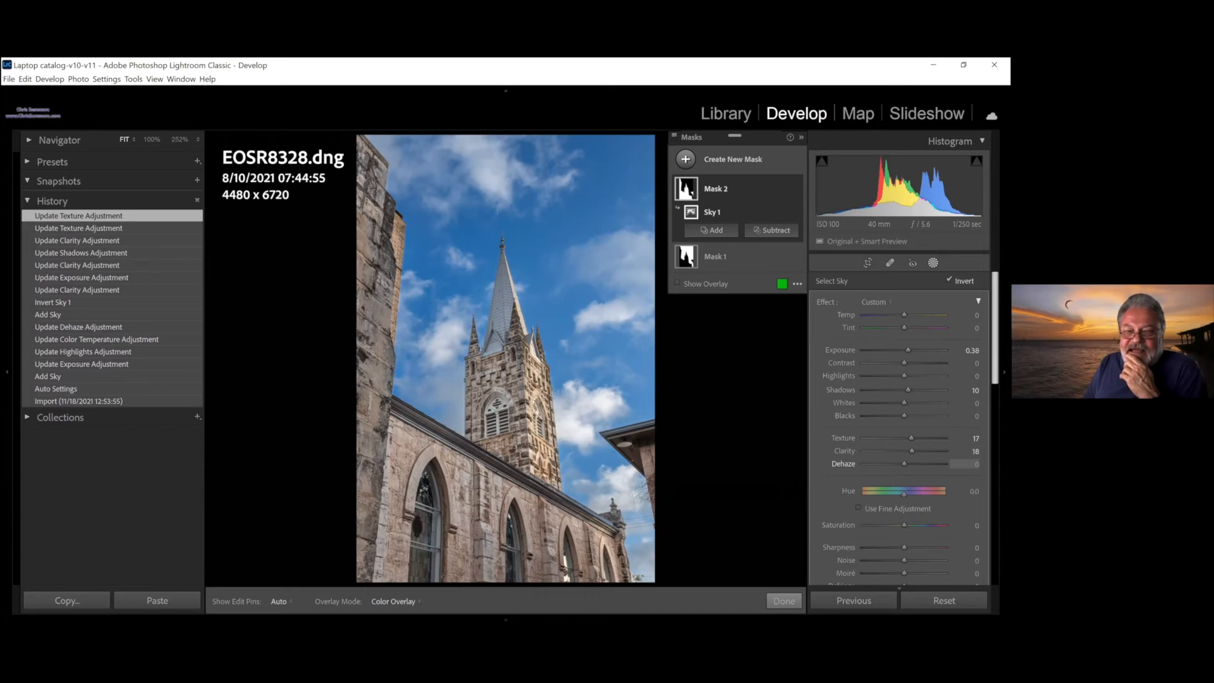
- Try Dehaze at 21 and -4 on the building mask and reset it to 0
drag(905, 464, 912, 463)
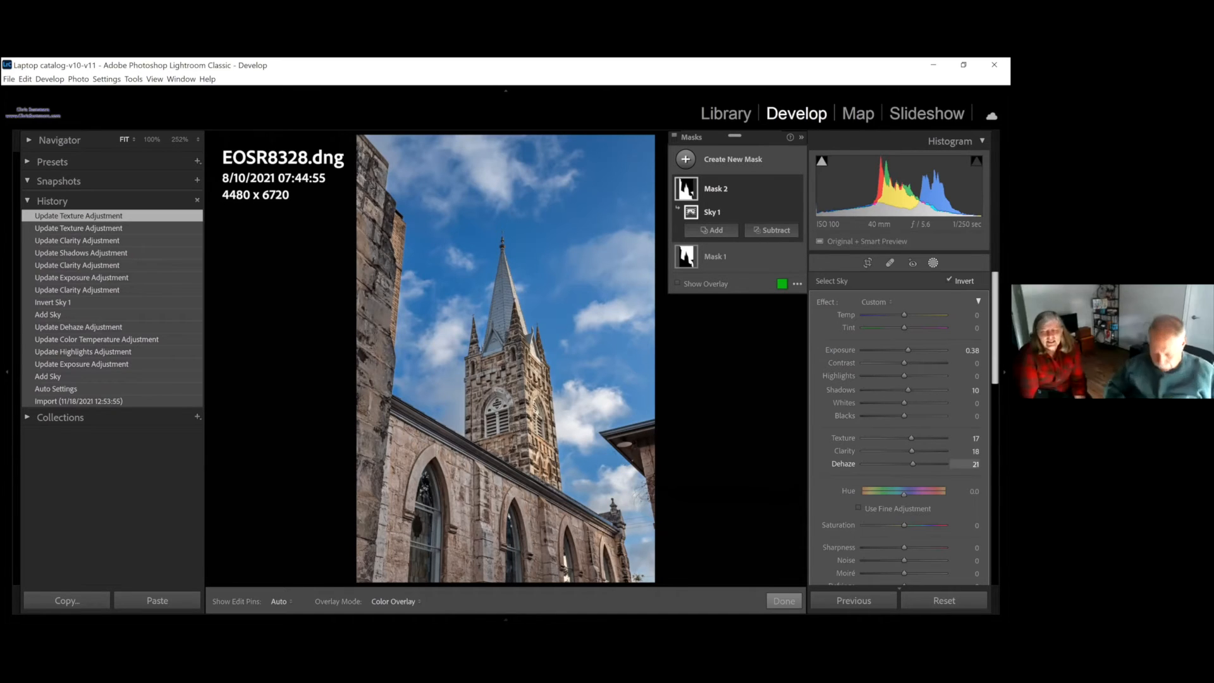
drag(913, 463, 903, 464)
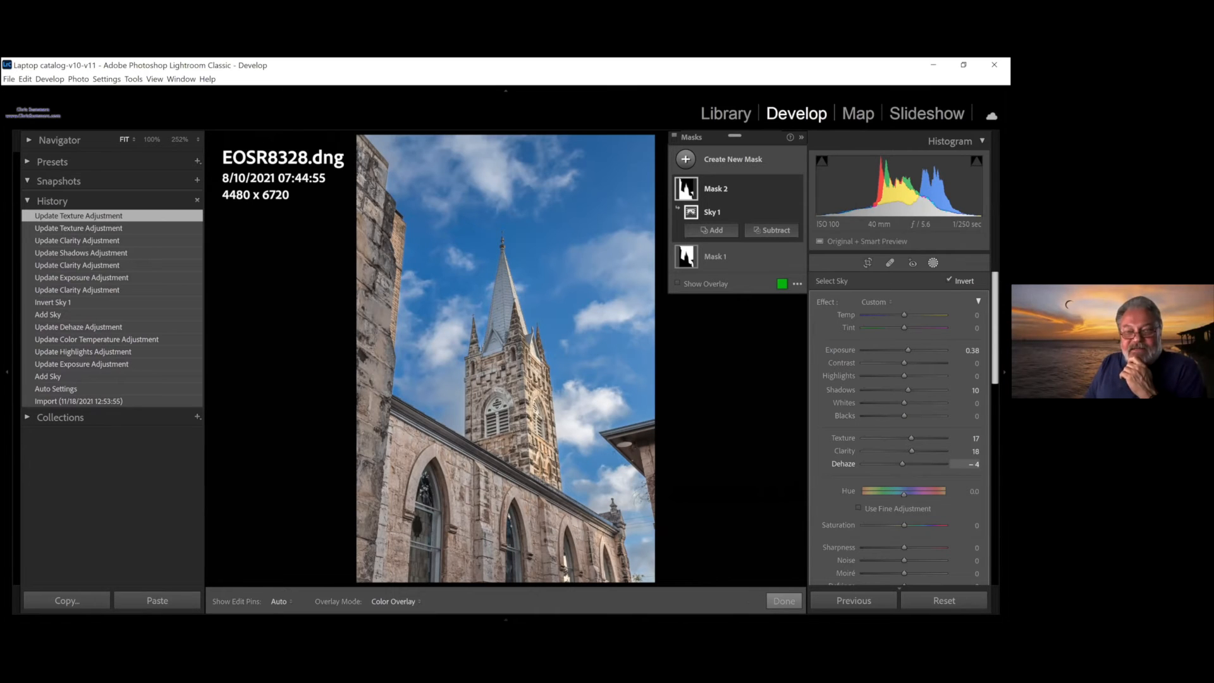
double_click(902, 463)
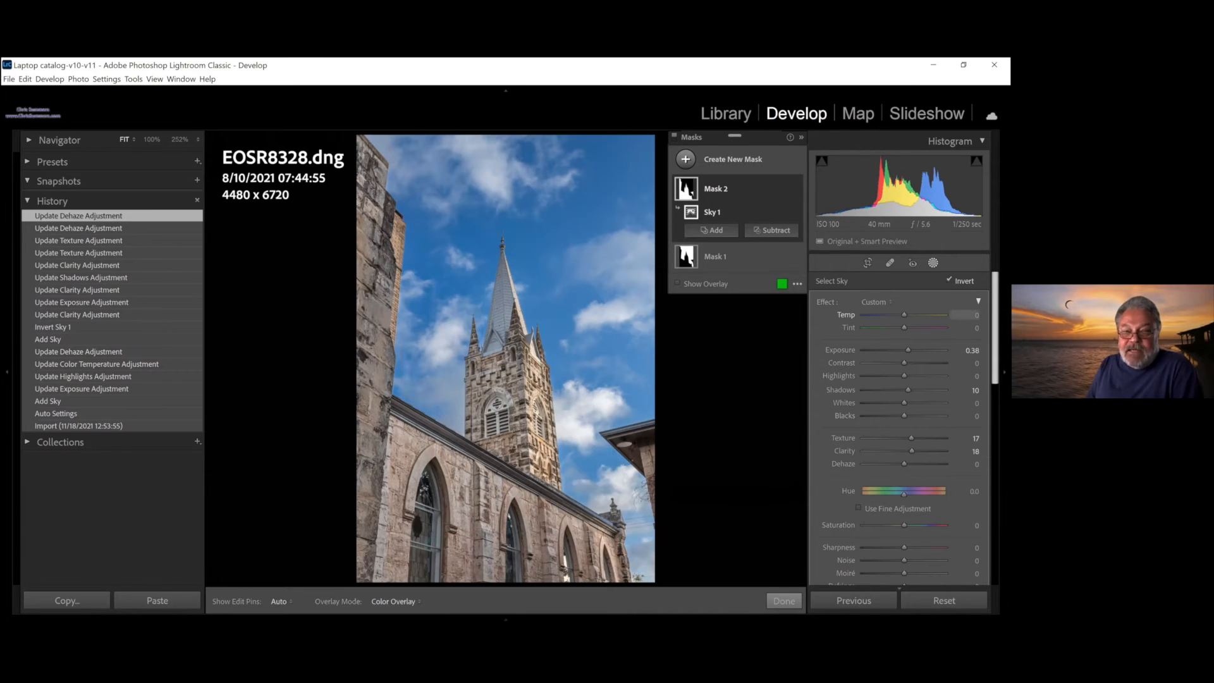
- Warm the church buildings by setting the building mask's Temp to 14
drag(904, 314, 905, 314)
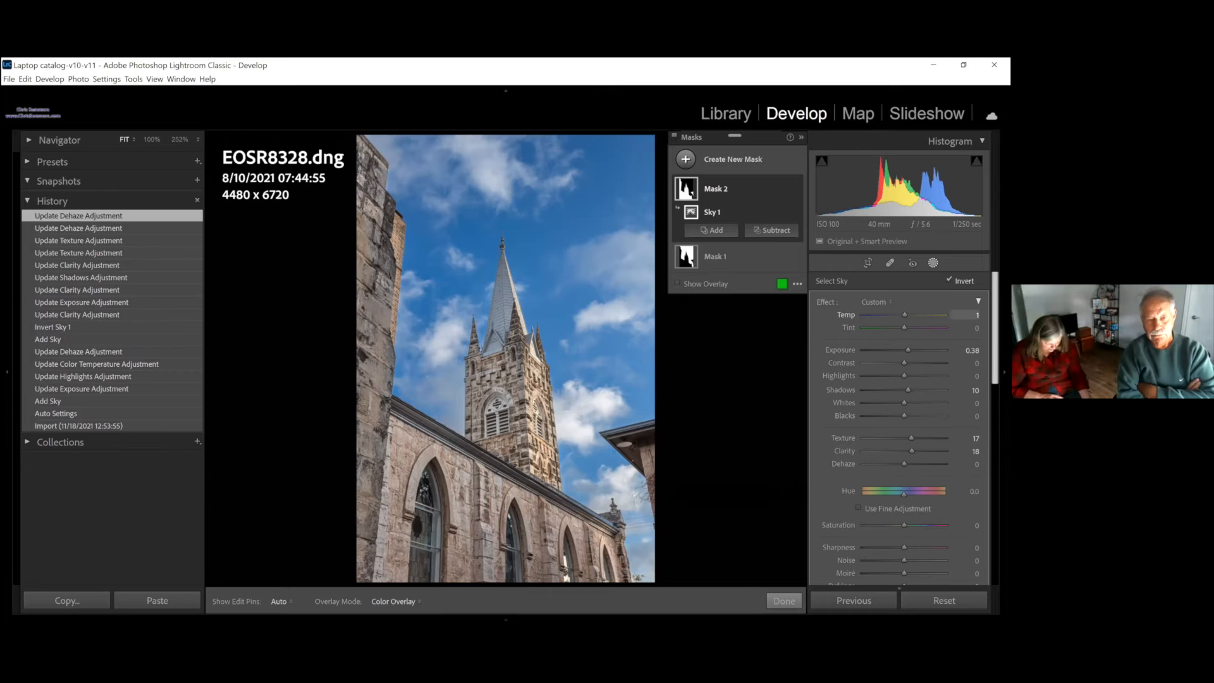
drag(905, 314, 908, 314)
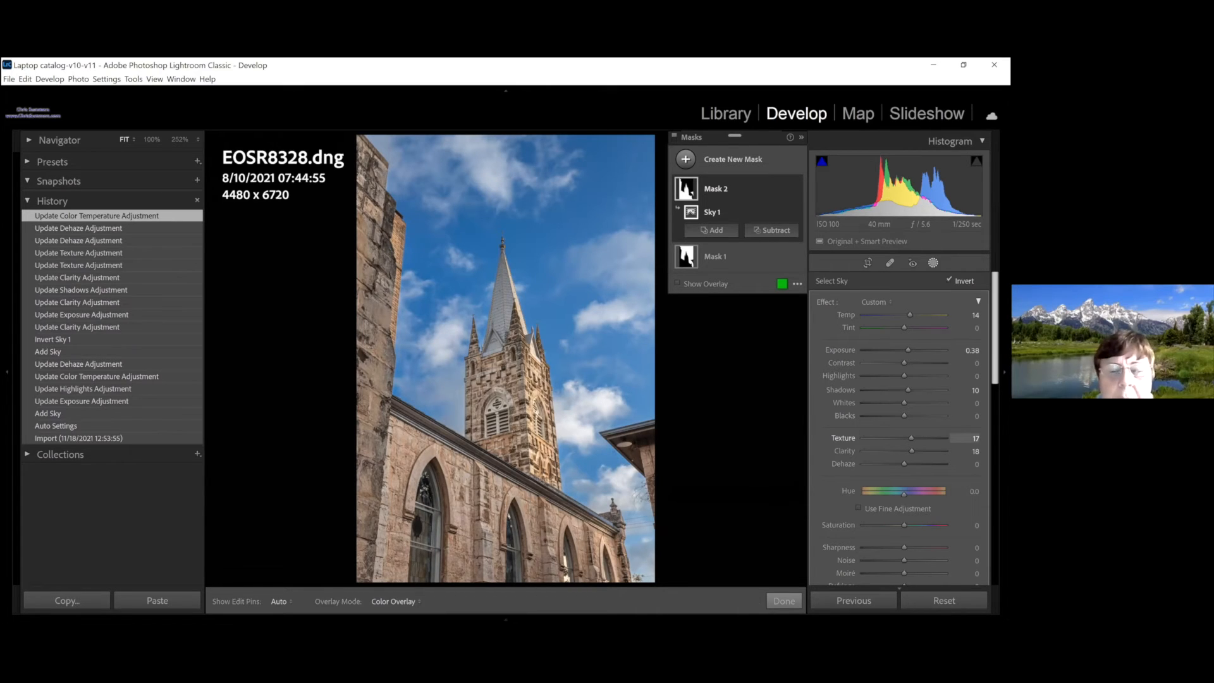
- Try Texture values of 100, -100 and -20 on the building mask
drag(911, 437, 945, 438)
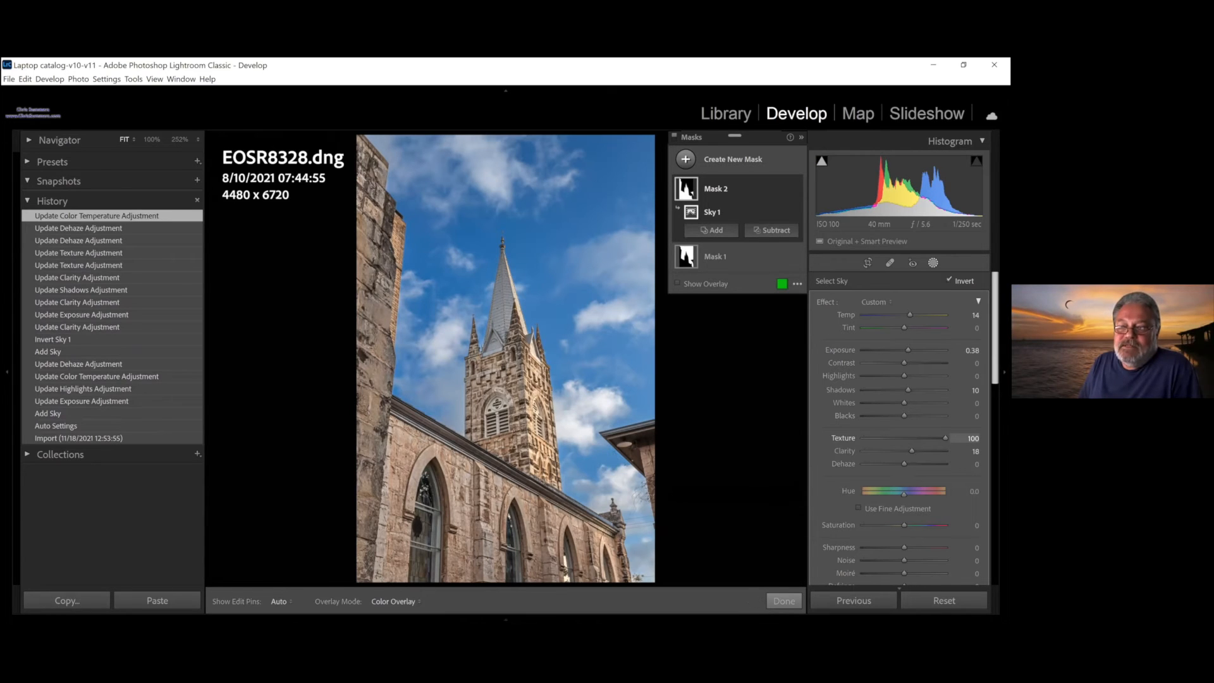
text(-100)
key(Return)
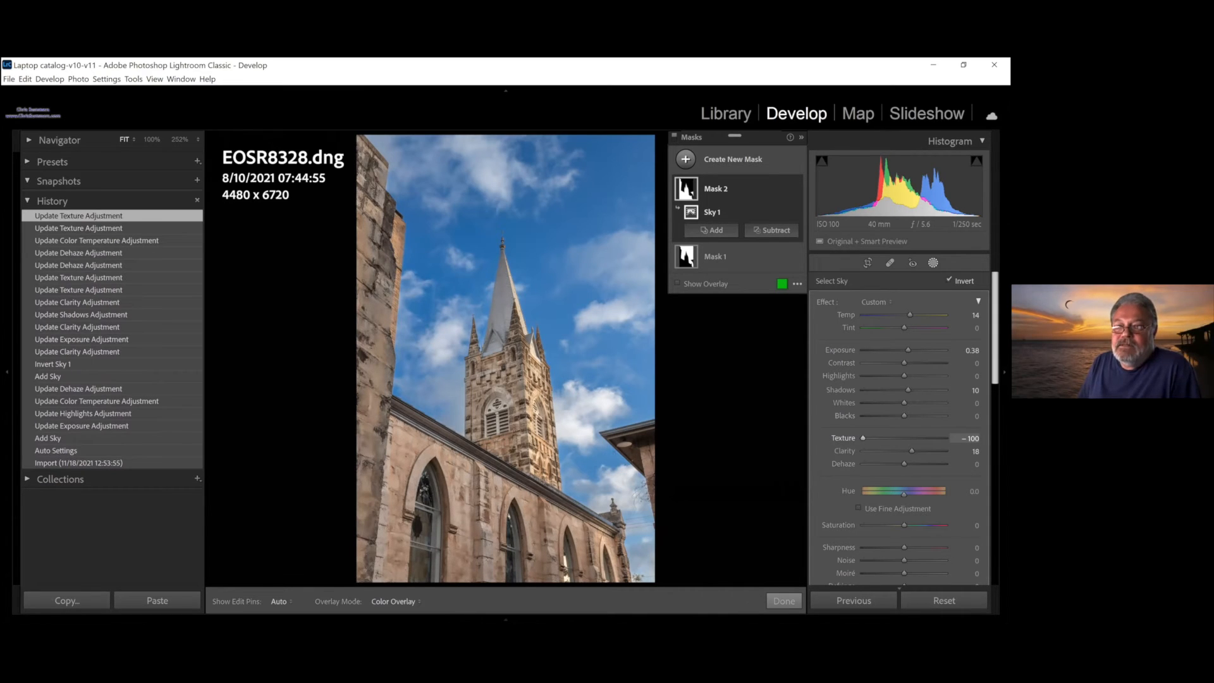
text(-20)
key(Return)
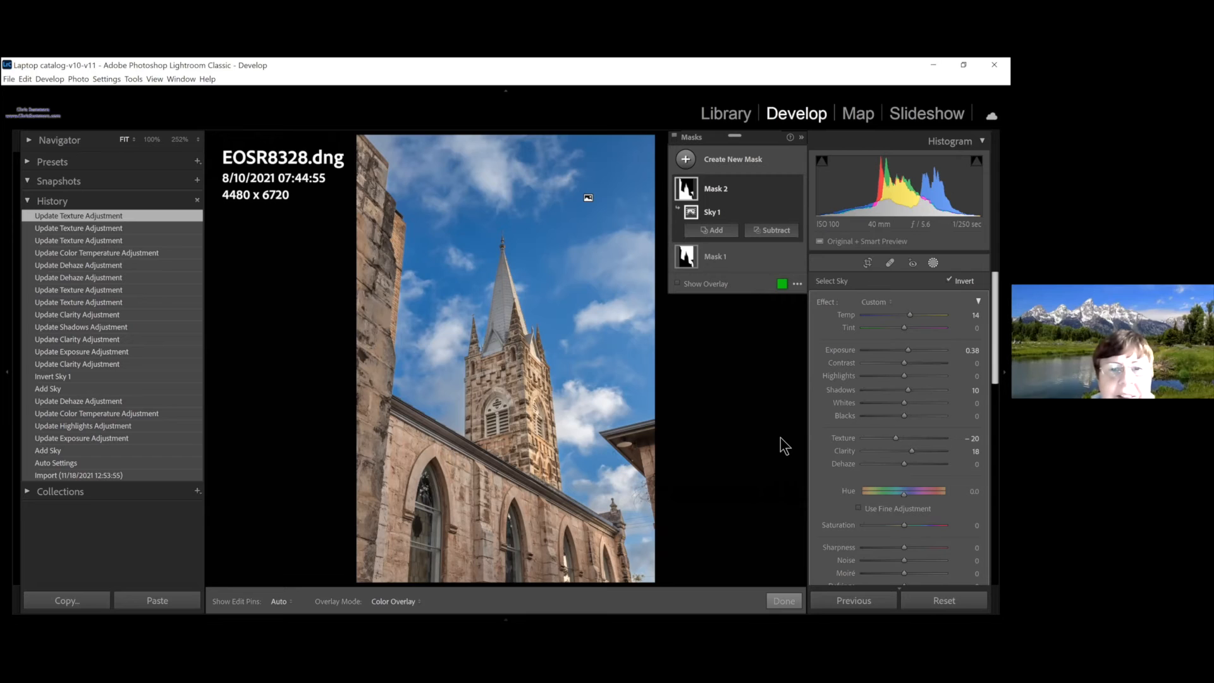
- Inspect the church stonework at 50% zoom while trying building mask Texture values such as 100 and -57
key(ctrl+equal)
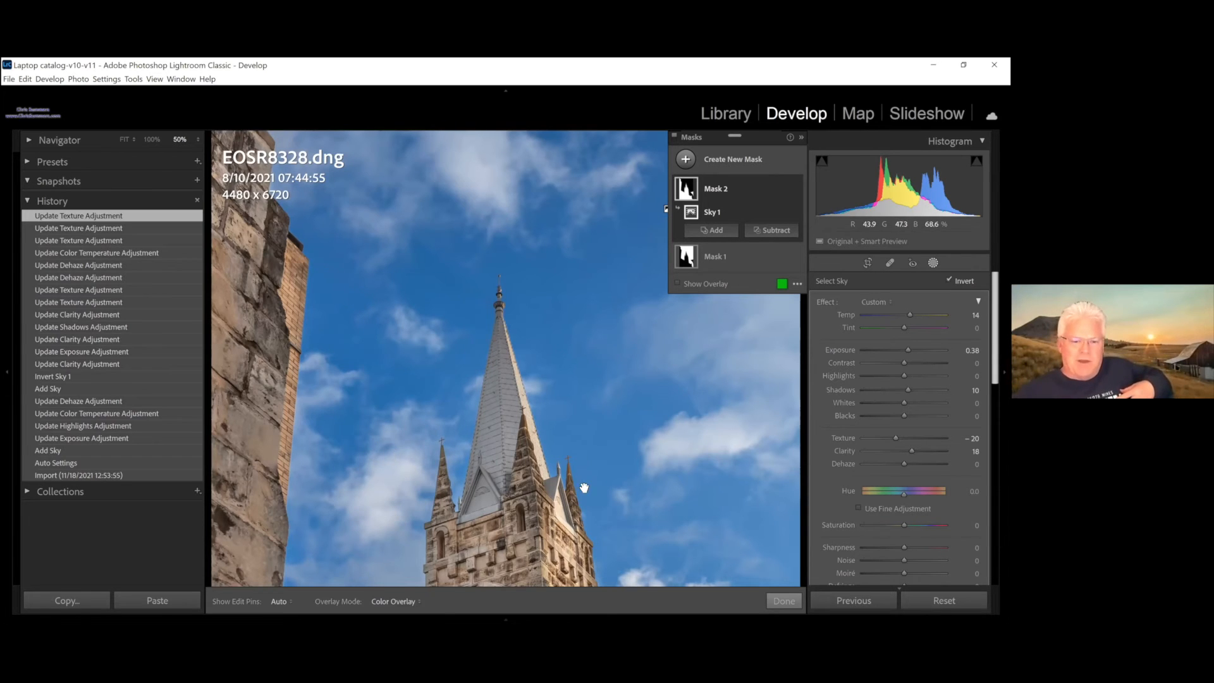
drag(584, 190, 584, 153)
drag(582, 344, 581, 161)
drag(773, 398, 773, 285)
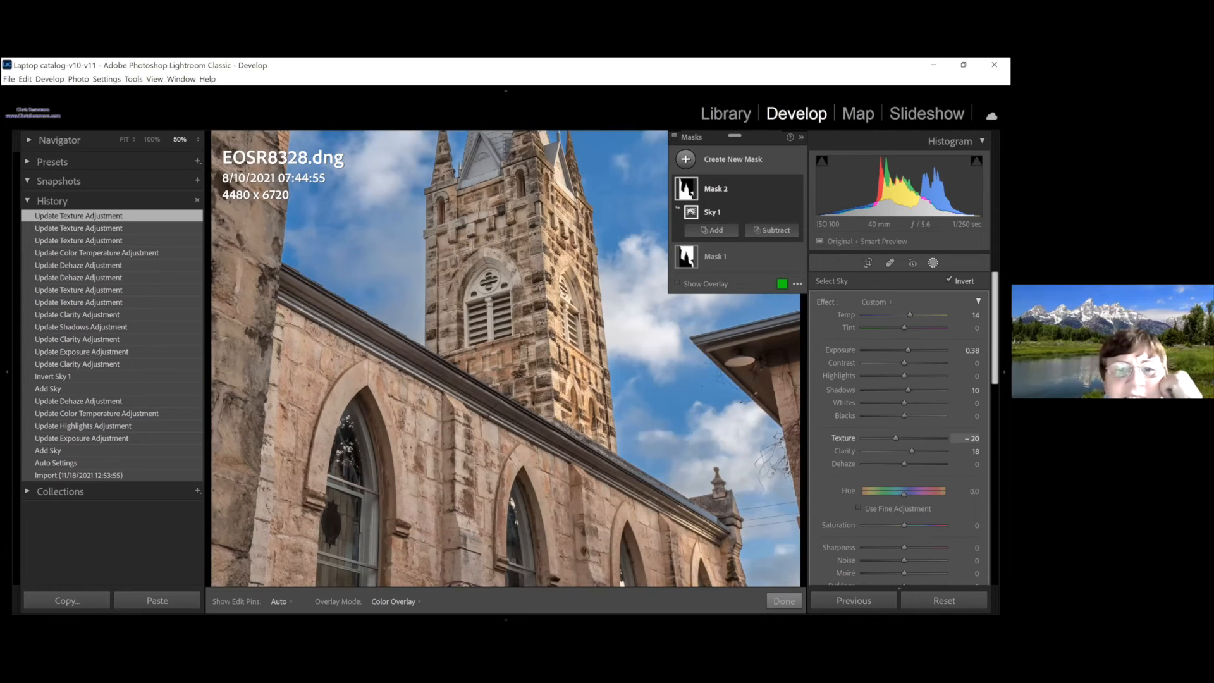
drag(895, 438, 945, 437)
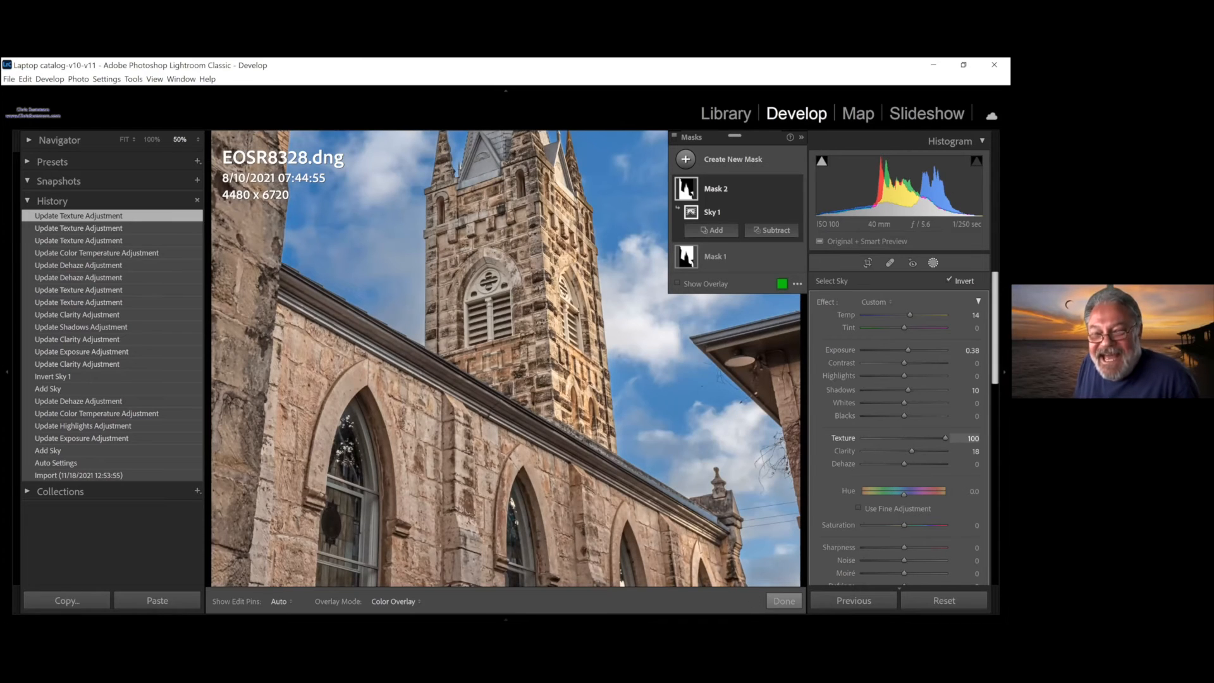
drag(945, 437, 881, 438)
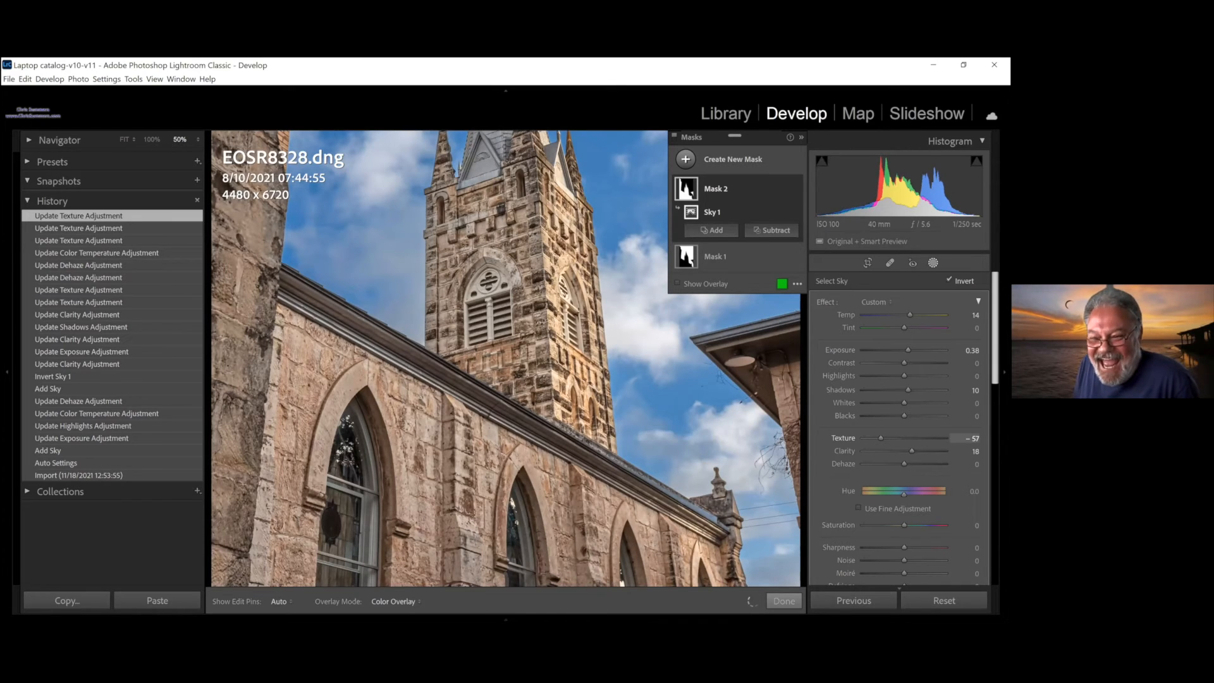
text(-87)
key(Tab)
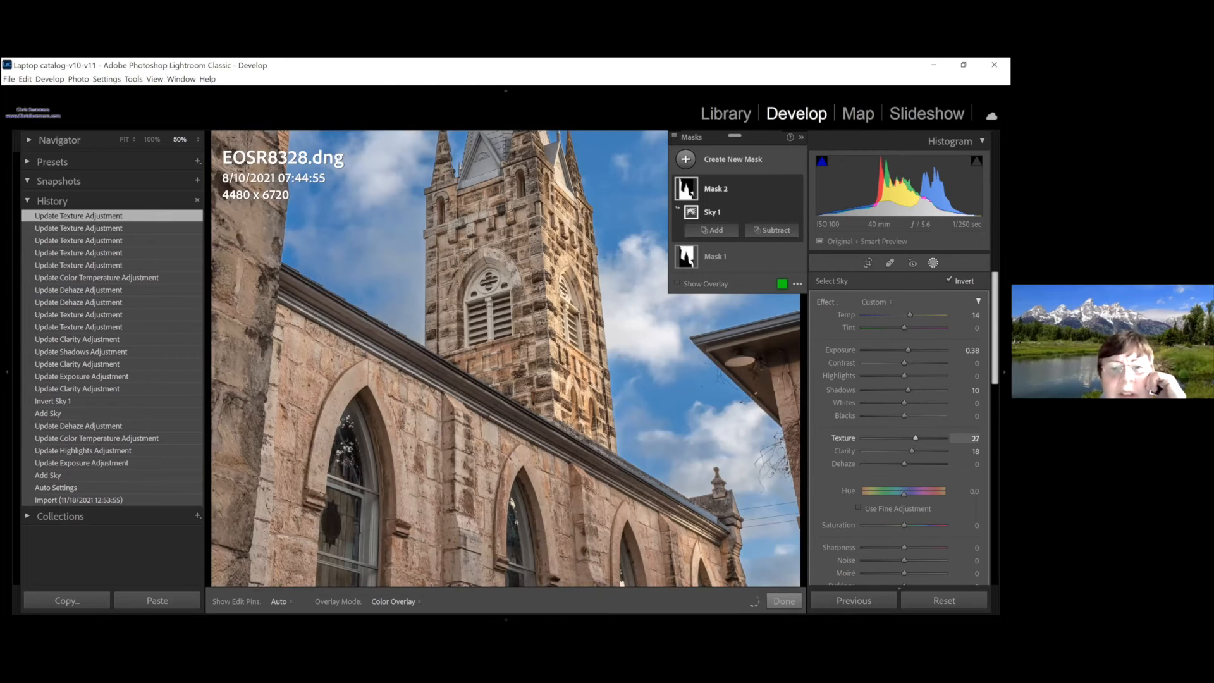
- Set the building mask's Texture to 15, try Clarity at 39, and return Clarity to 18
drag(916, 438, 893, 451)
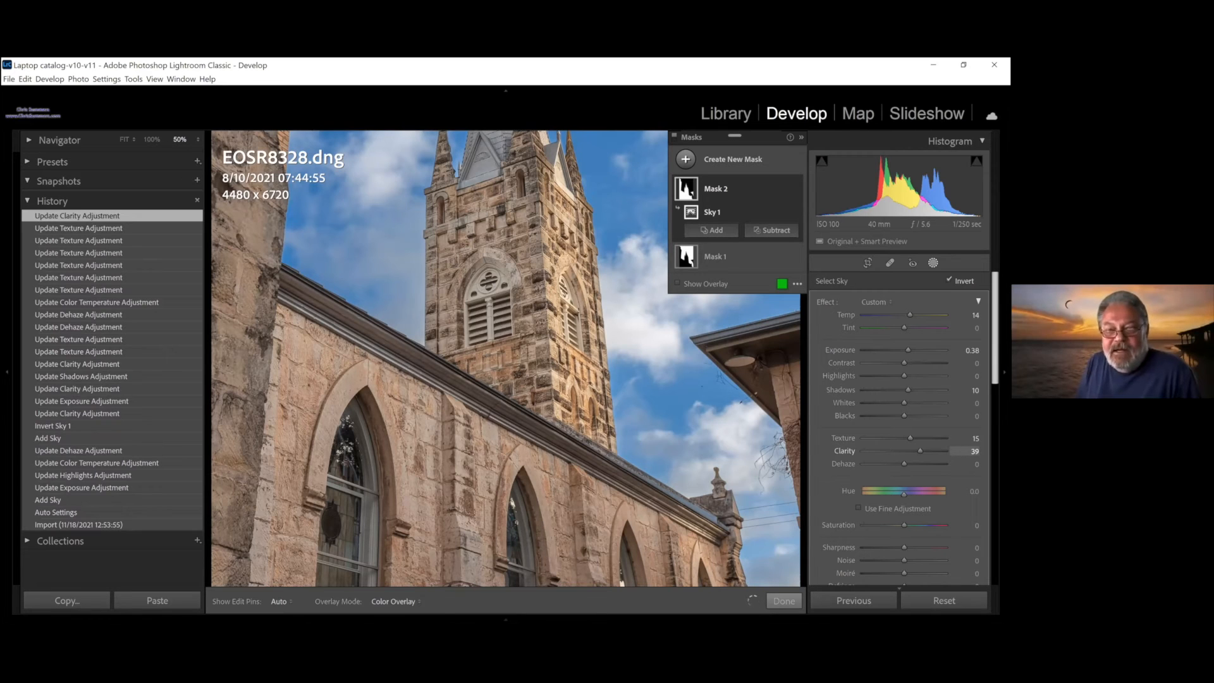
drag(893, 451, 920, 450)
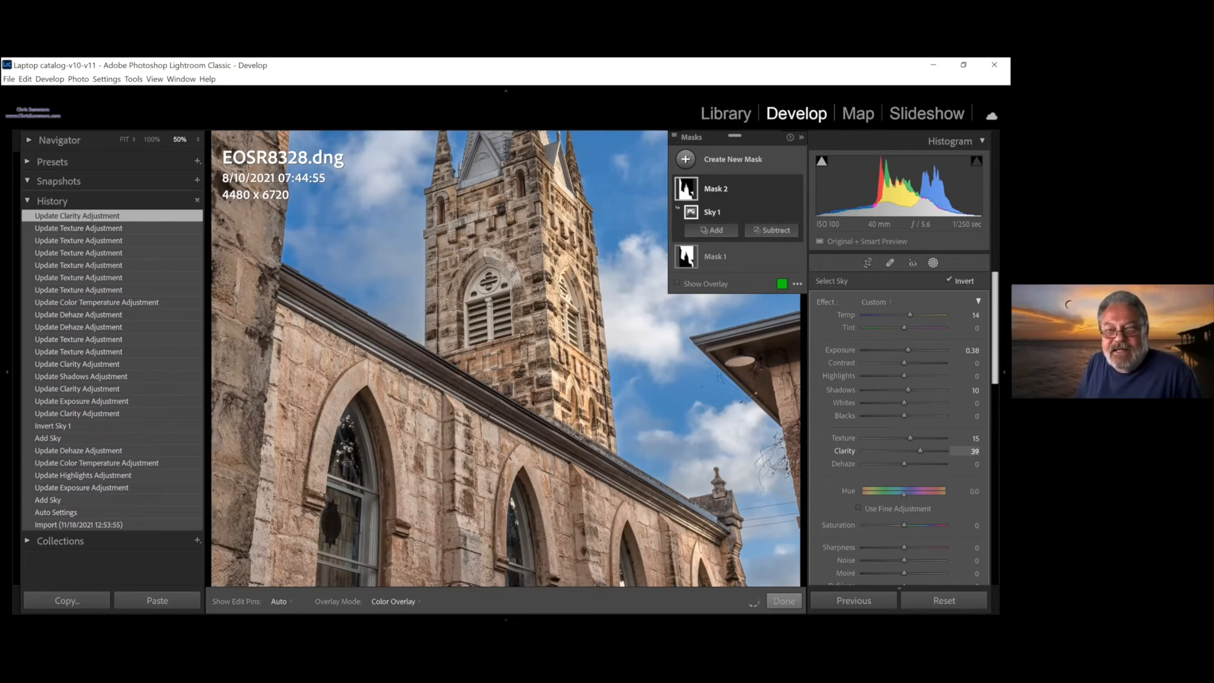
drag(920, 451, 912, 451)
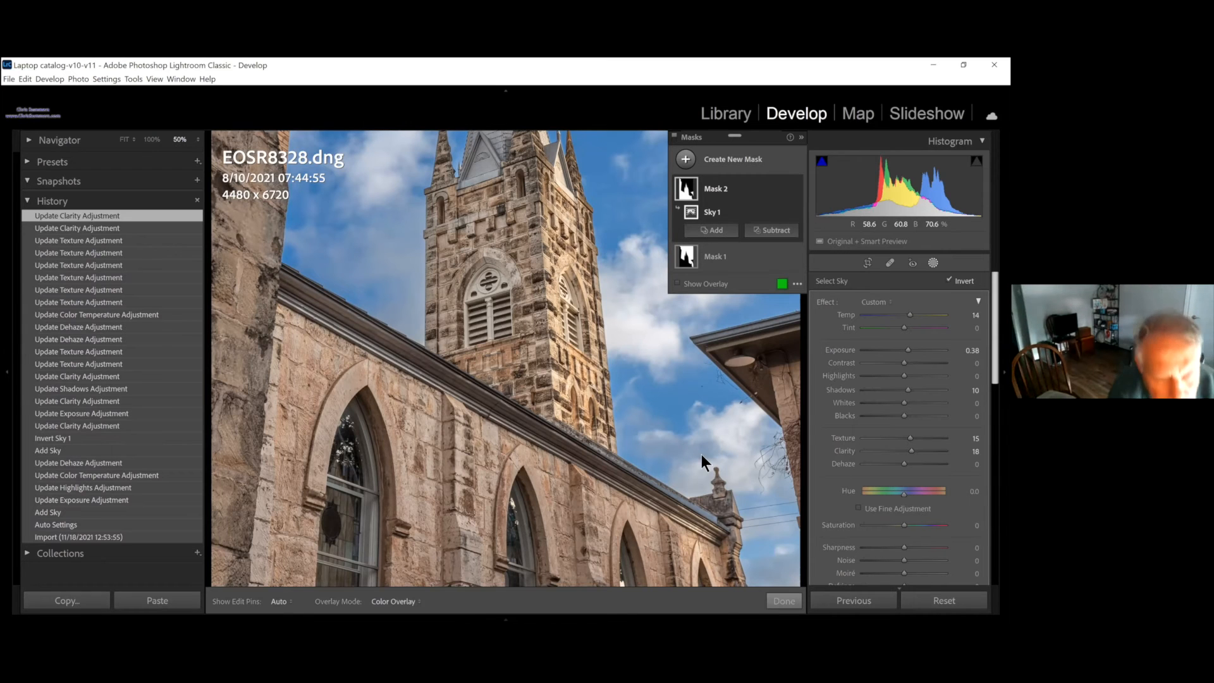
- Finish masking with the whole church in view and compare the Import history state with the latest Clarity adjustment state
key(ctrl+minus)
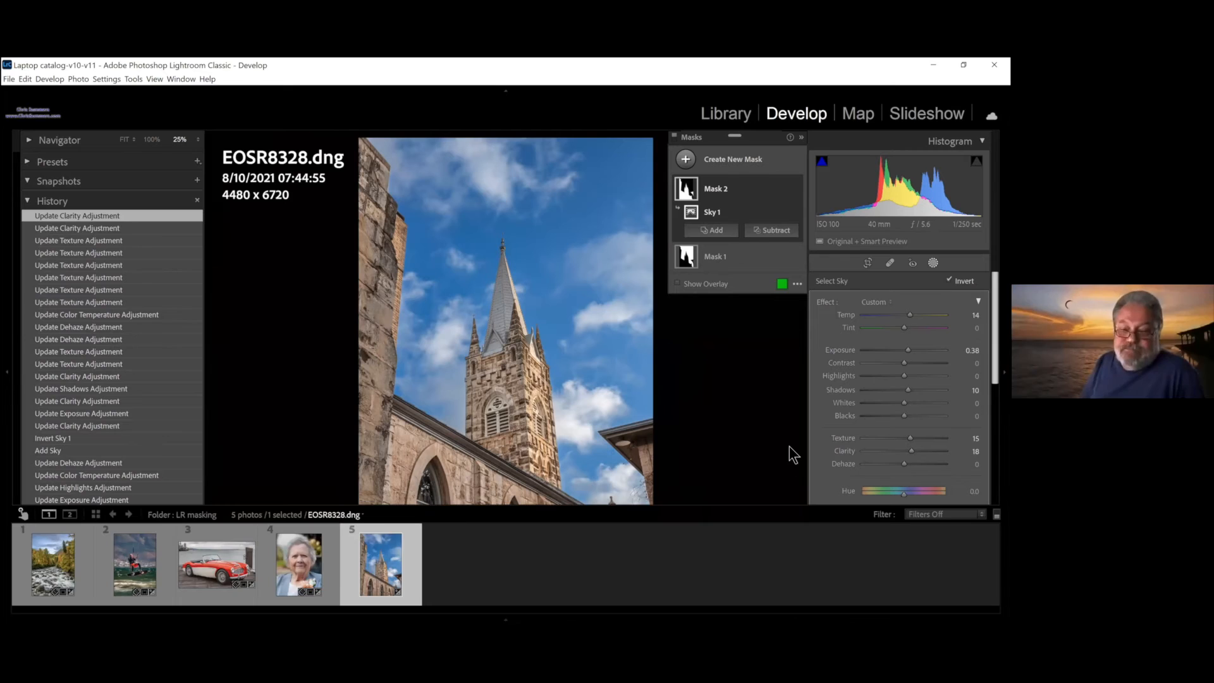
click(784, 601)
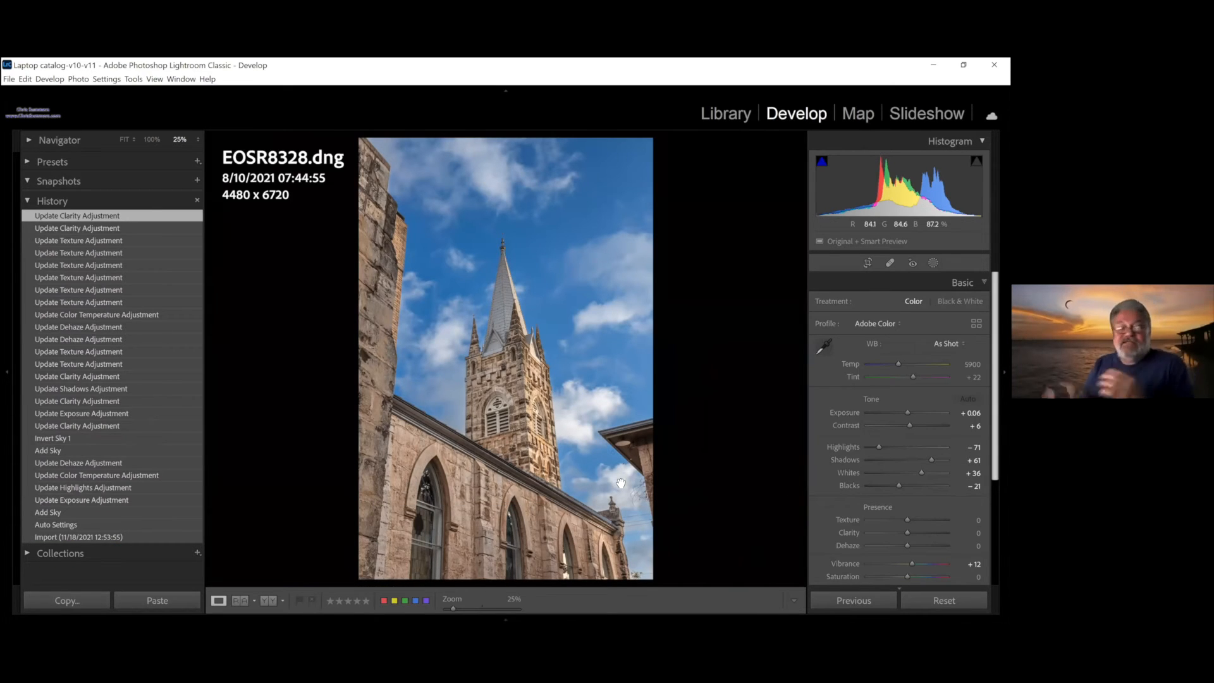
click(146, 538)
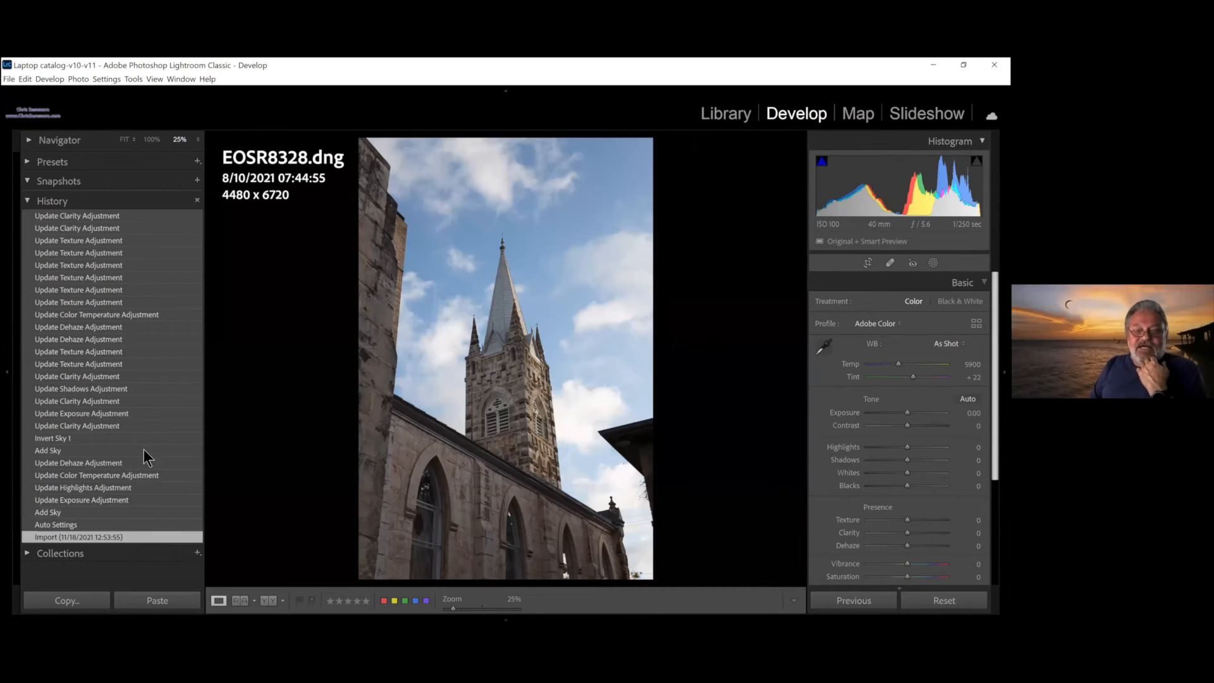
click(138, 216)
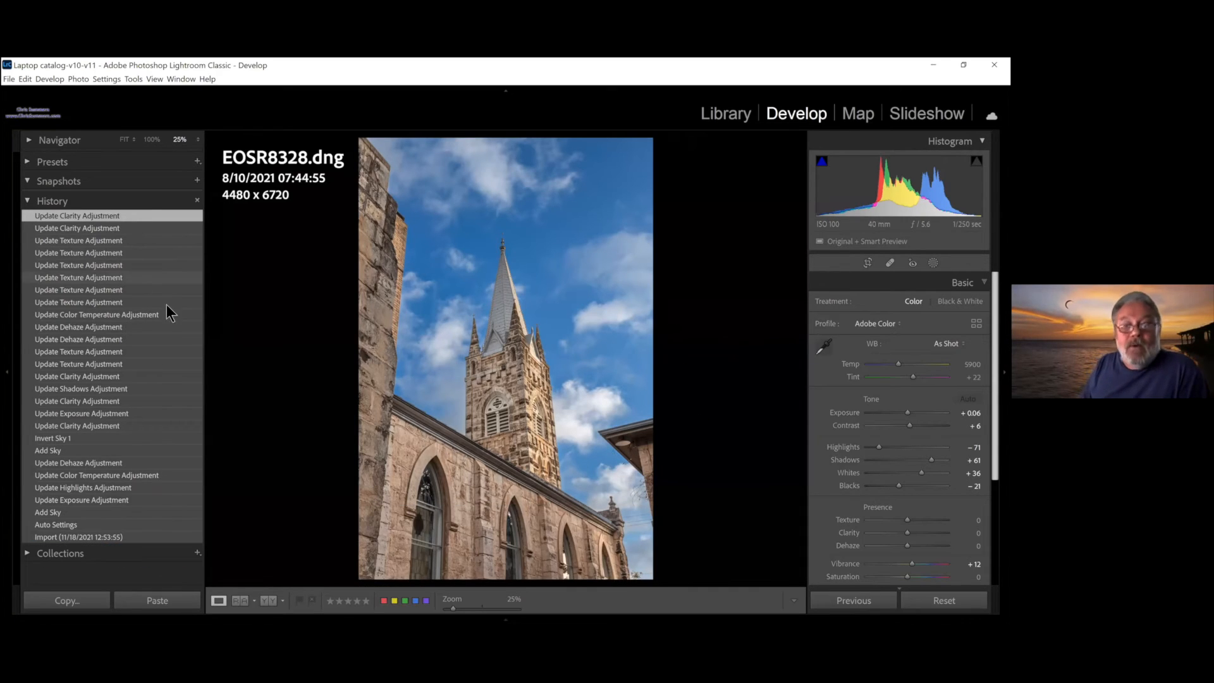
- Try the Style: Vintage presets VN05 and VN09 on the church photo
click(28, 159)
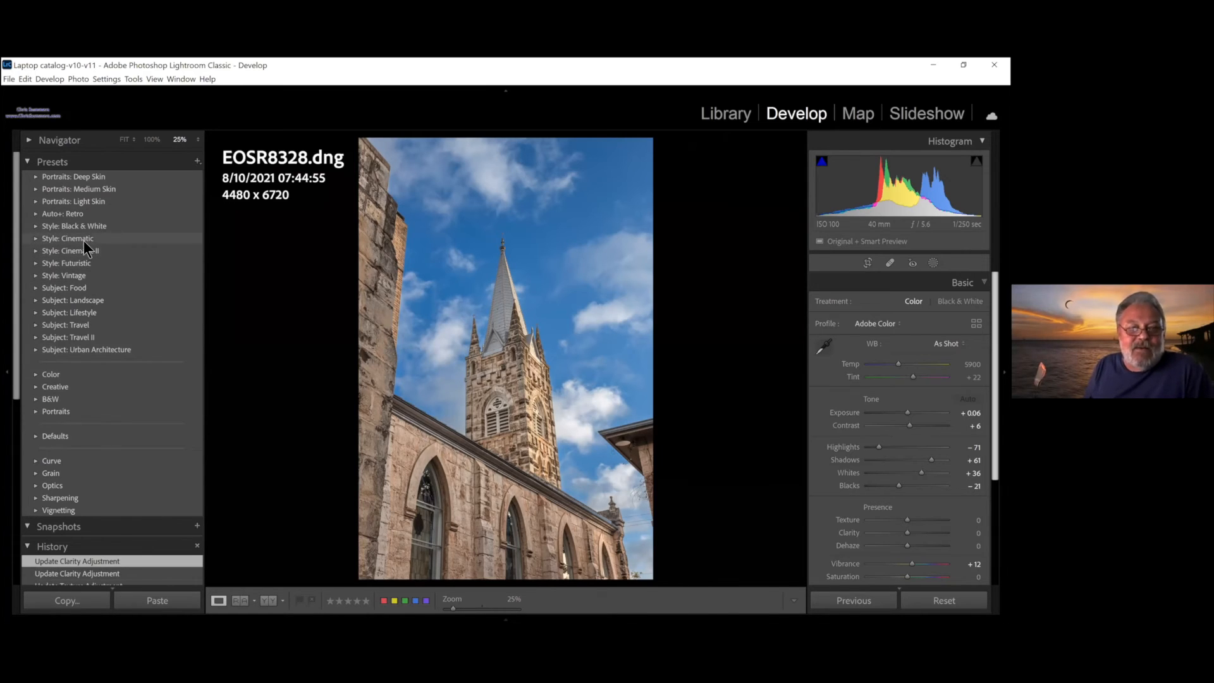
click(83, 277)
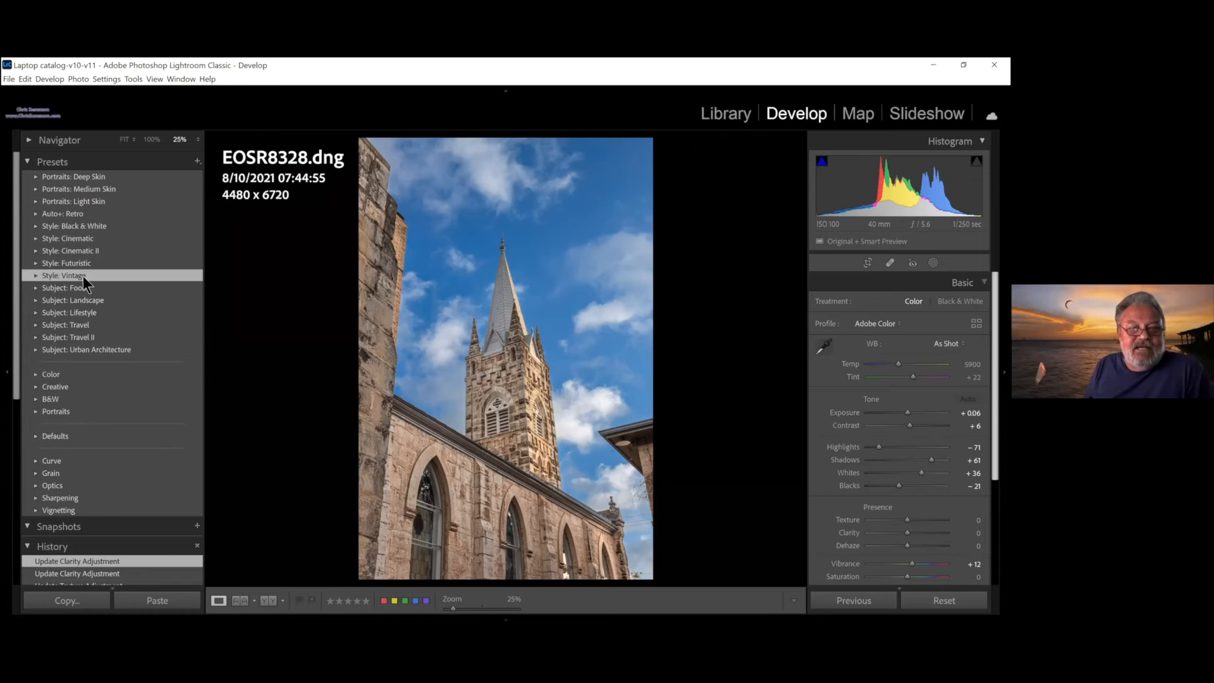
click(38, 276)
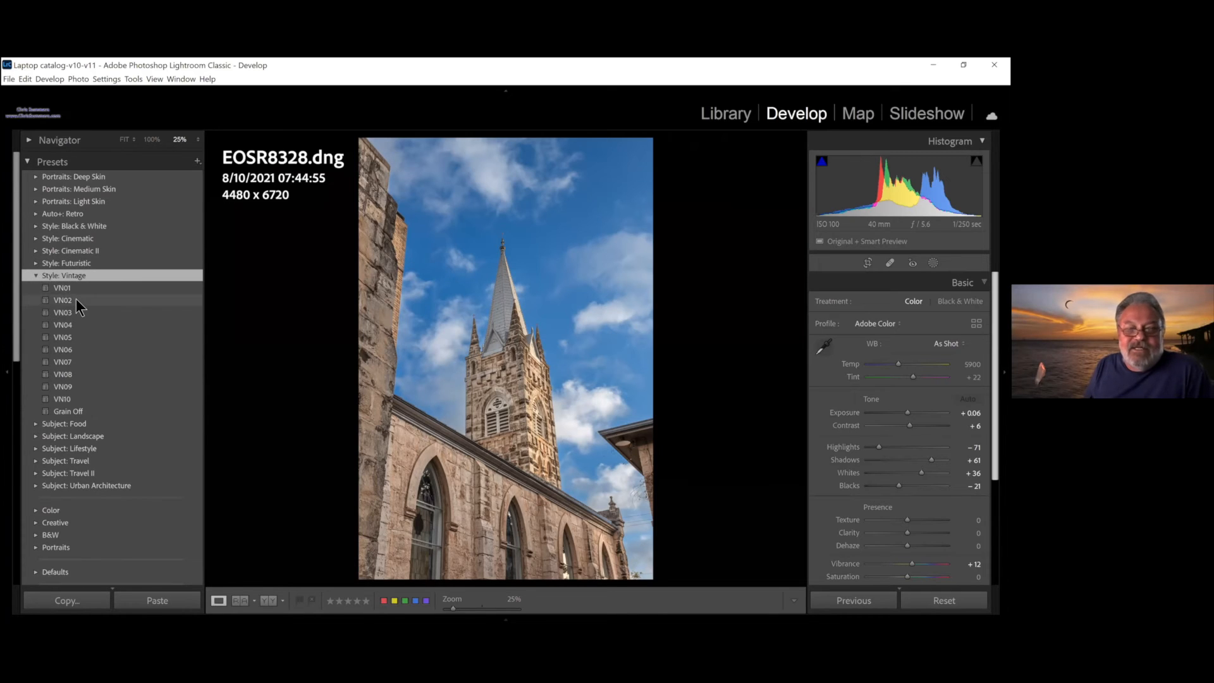
click(85, 335)
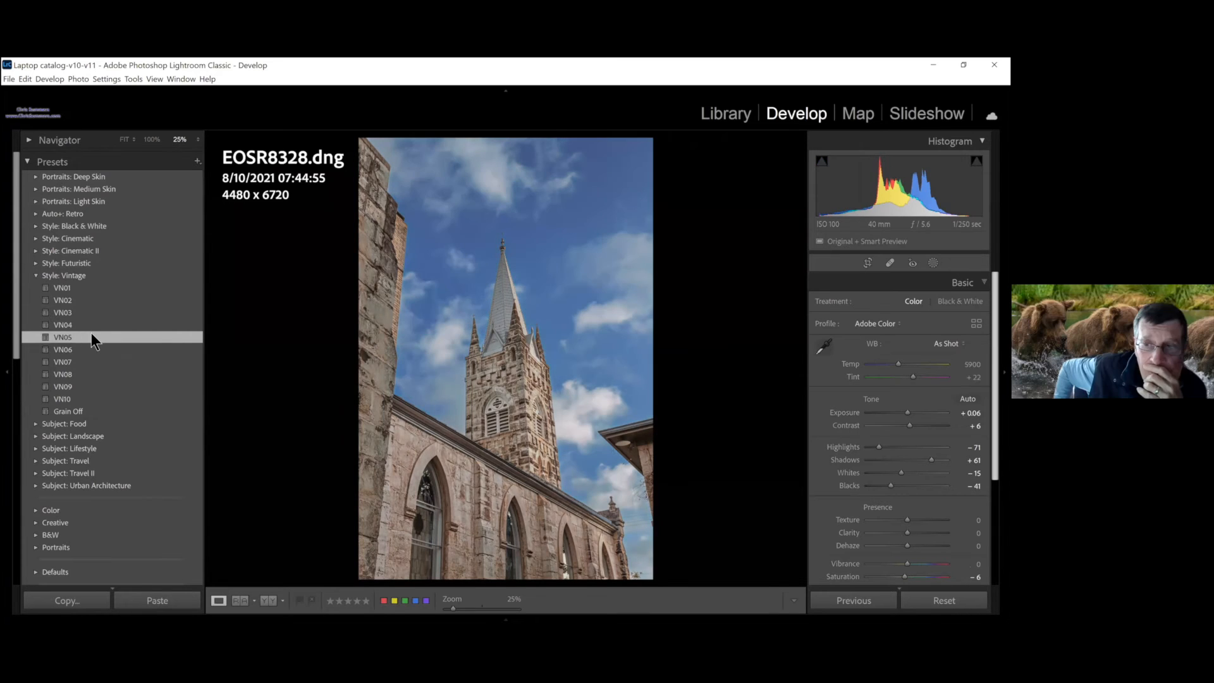
click(77, 388)
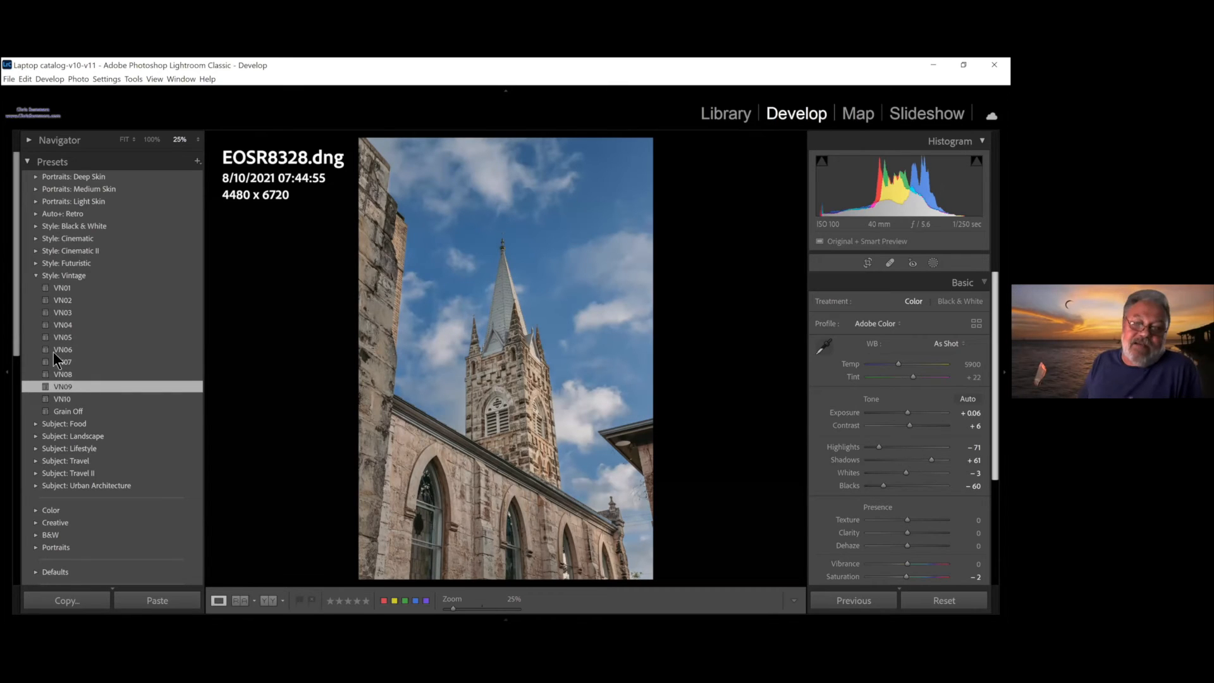
- Try the Subject: Landscape presets LN04 and LN02 on the church photo and apply LN01
click(37, 274)
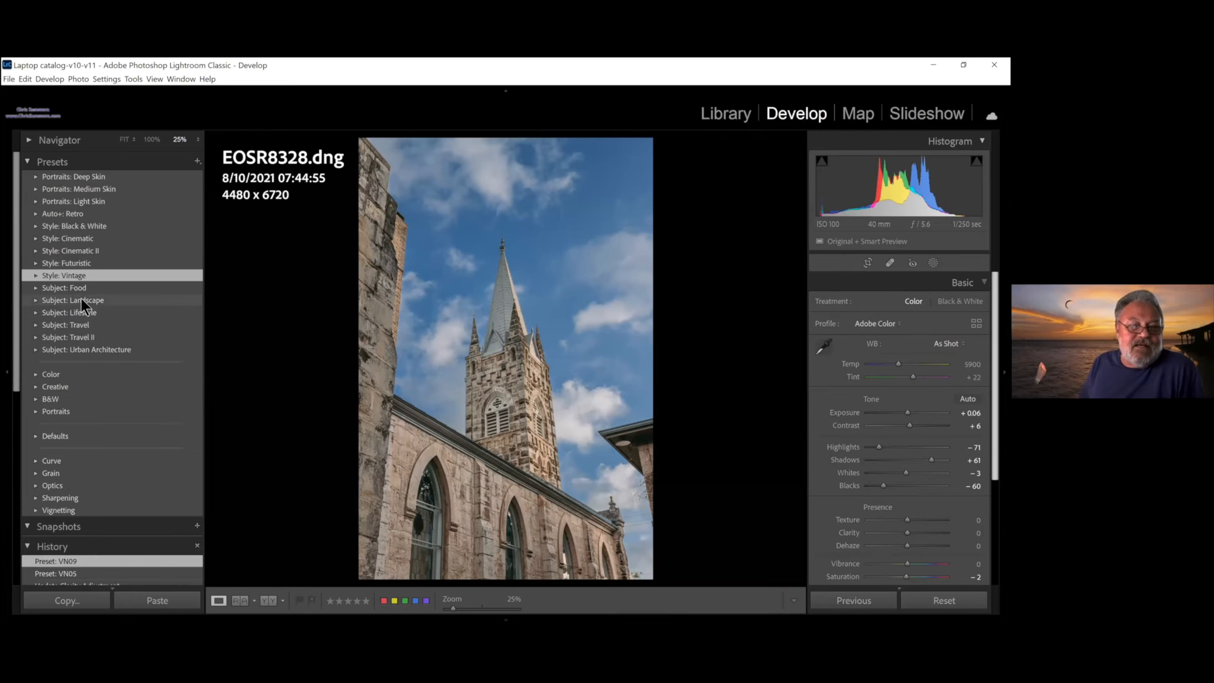
click(52, 301)
click(37, 300)
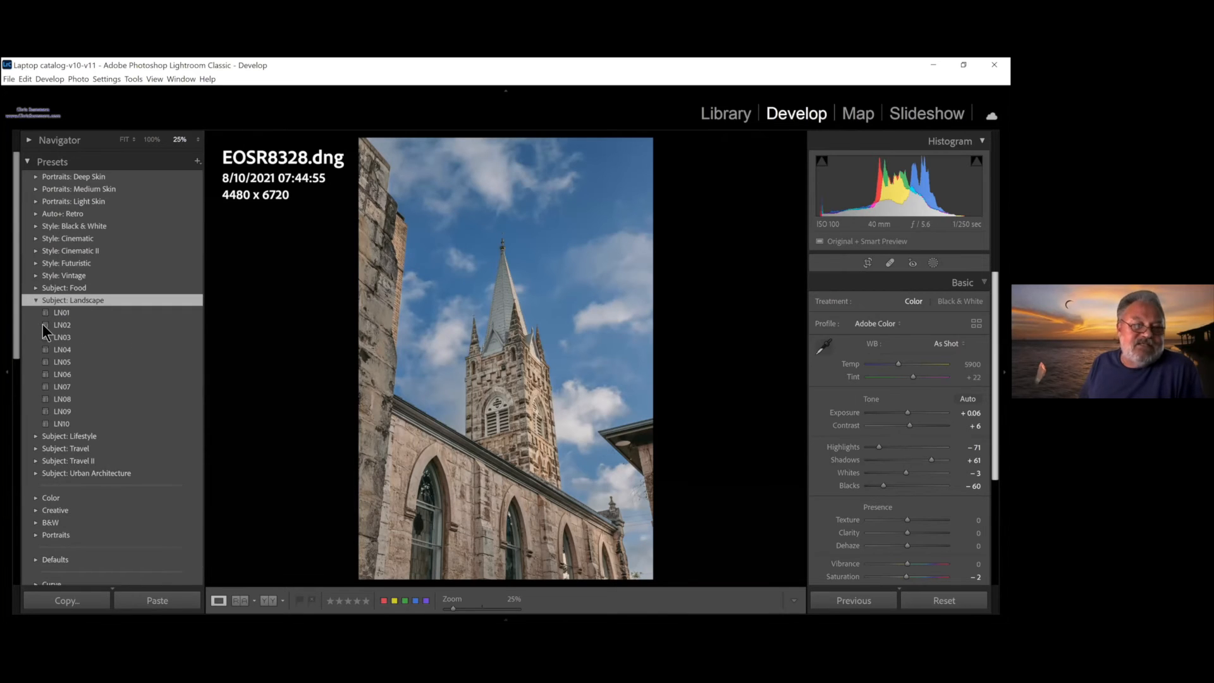
click(70, 347)
click(73, 334)
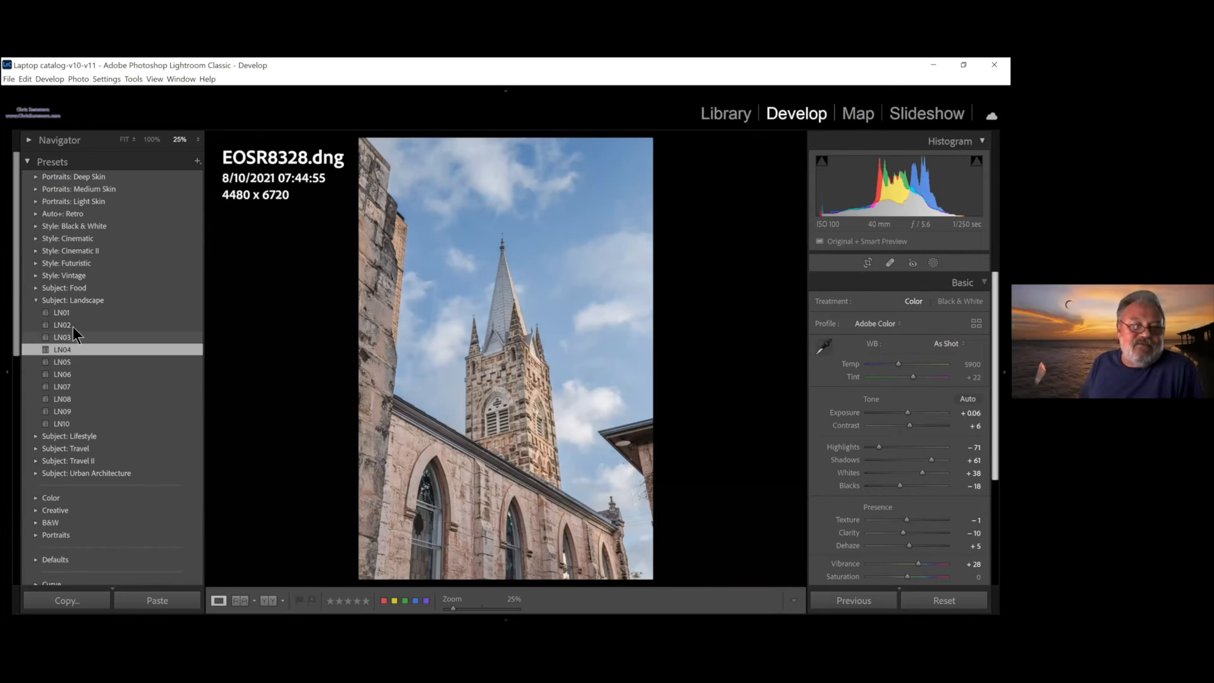
click(73, 325)
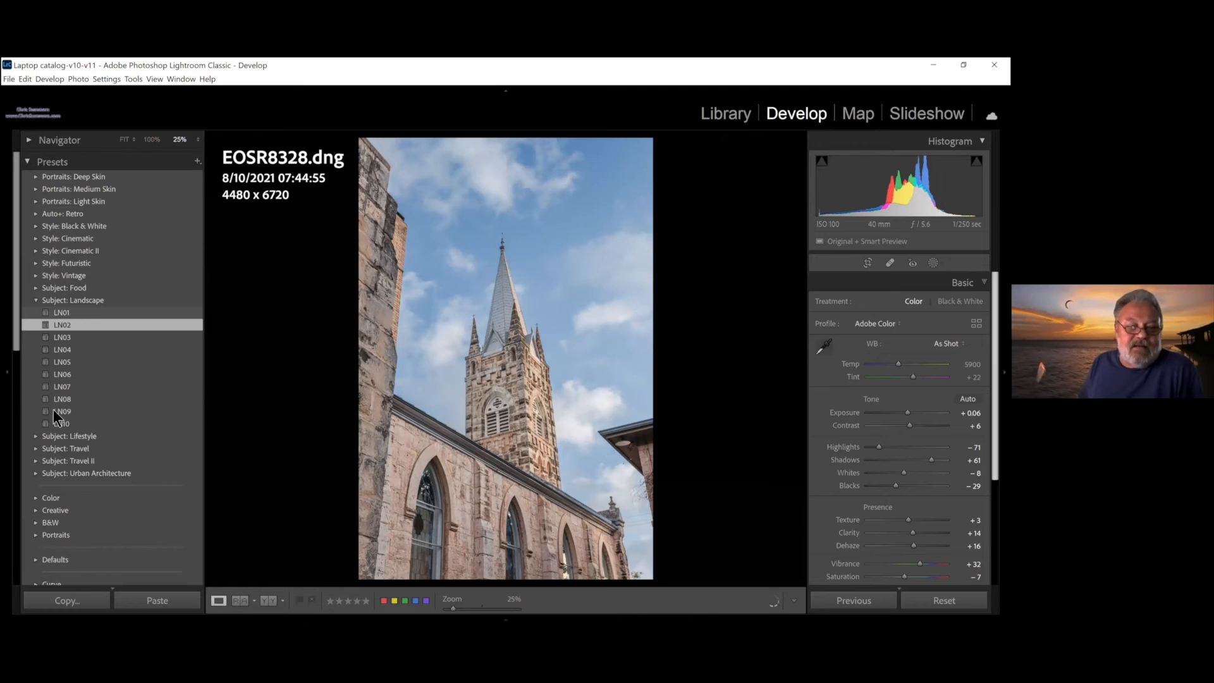
click(62, 313)
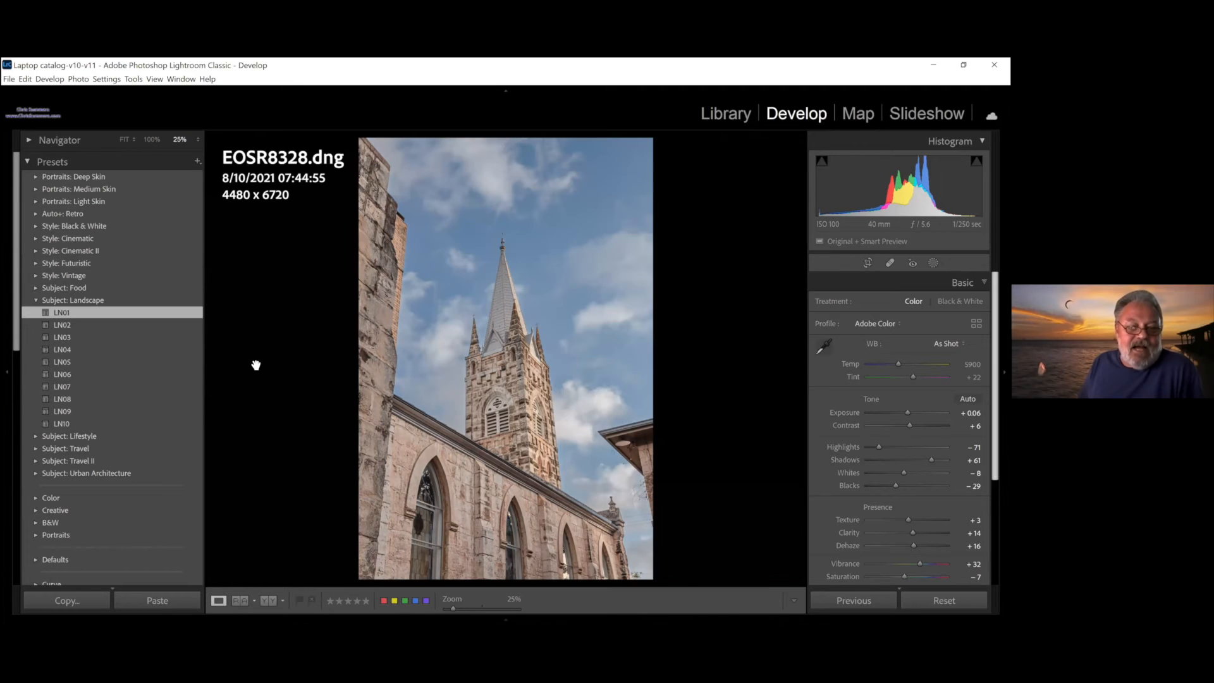
- Revert the church photo to its latest Clarity adjustment state in the history, discarding the tried presets
click(27, 161)
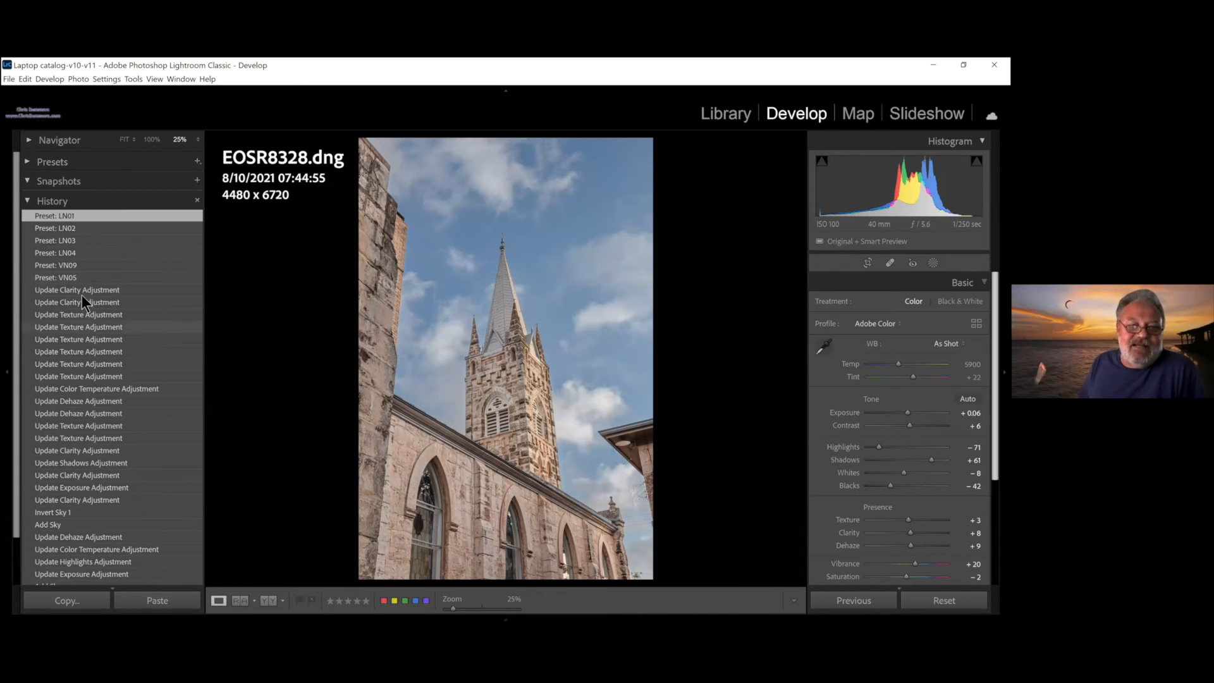
click(29, 201)
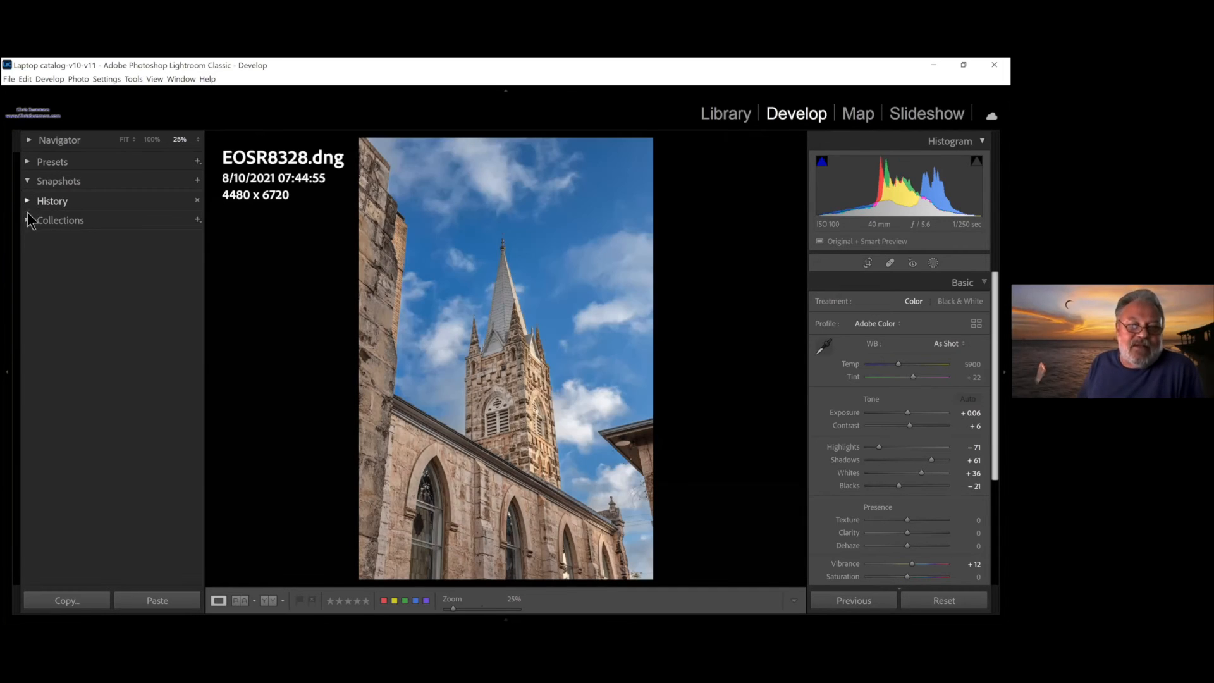
- Preview the B&W presets on the church photo, try B&W Infrared, and apply B&W Landscape
click(29, 162)
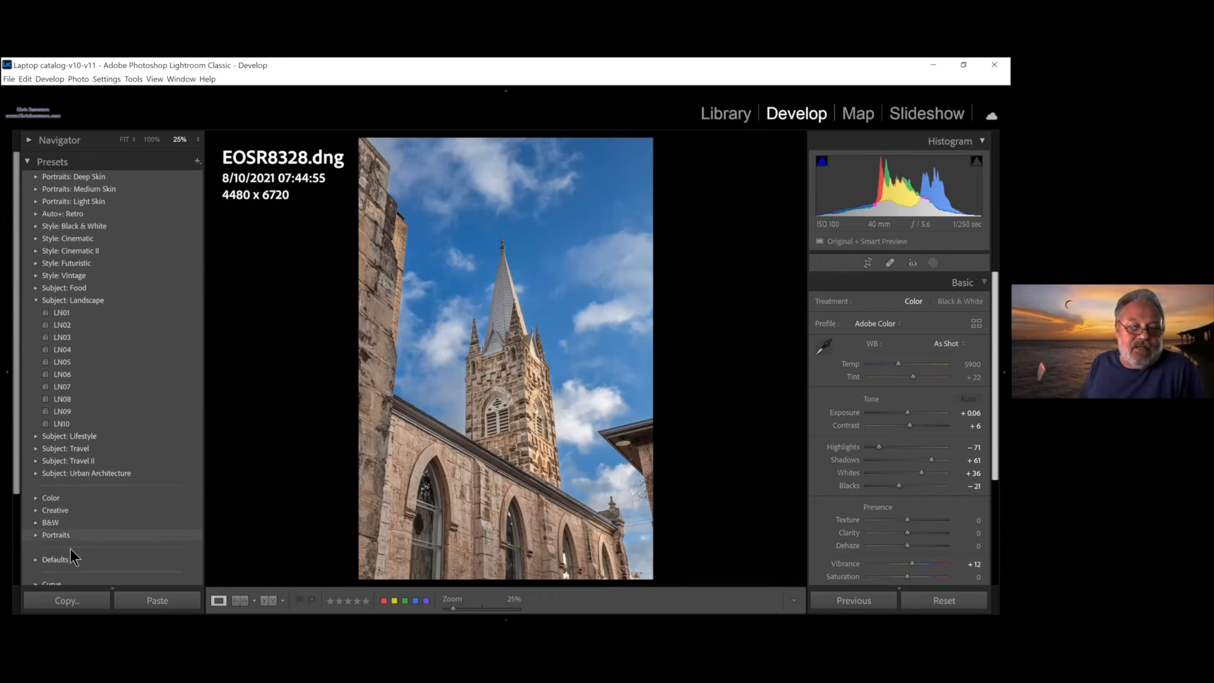
scroll(70, 548, down, 1)
scroll(169, 495, down, 3)
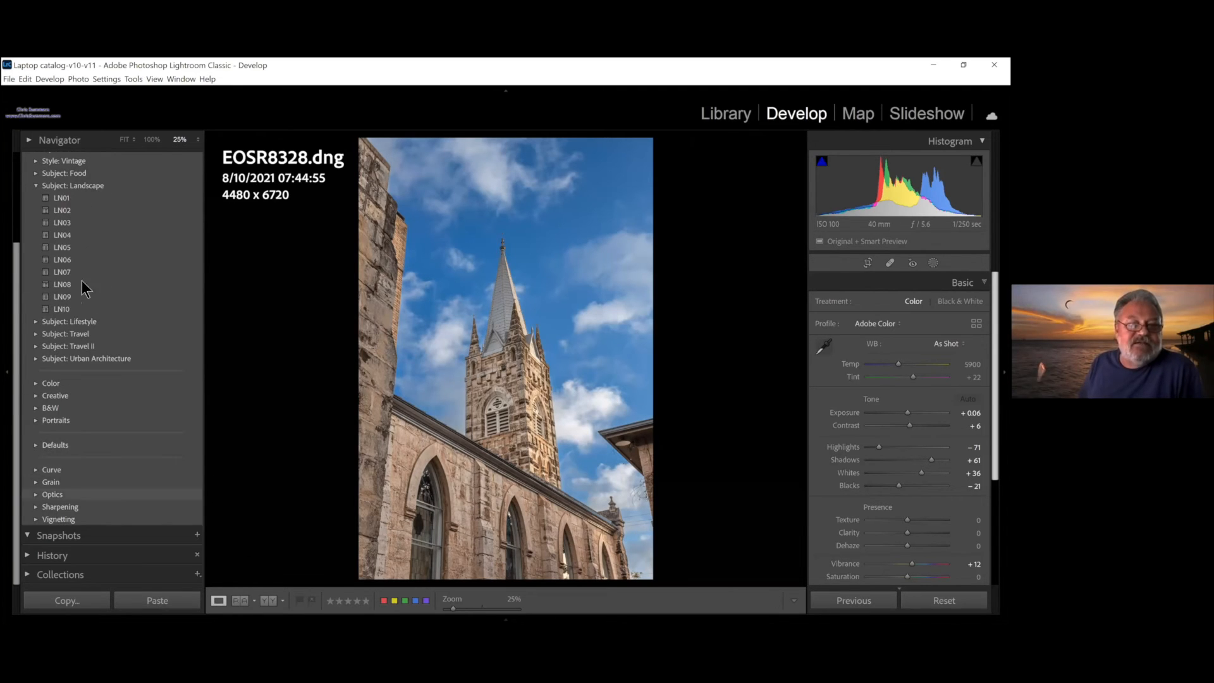
click(34, 184)
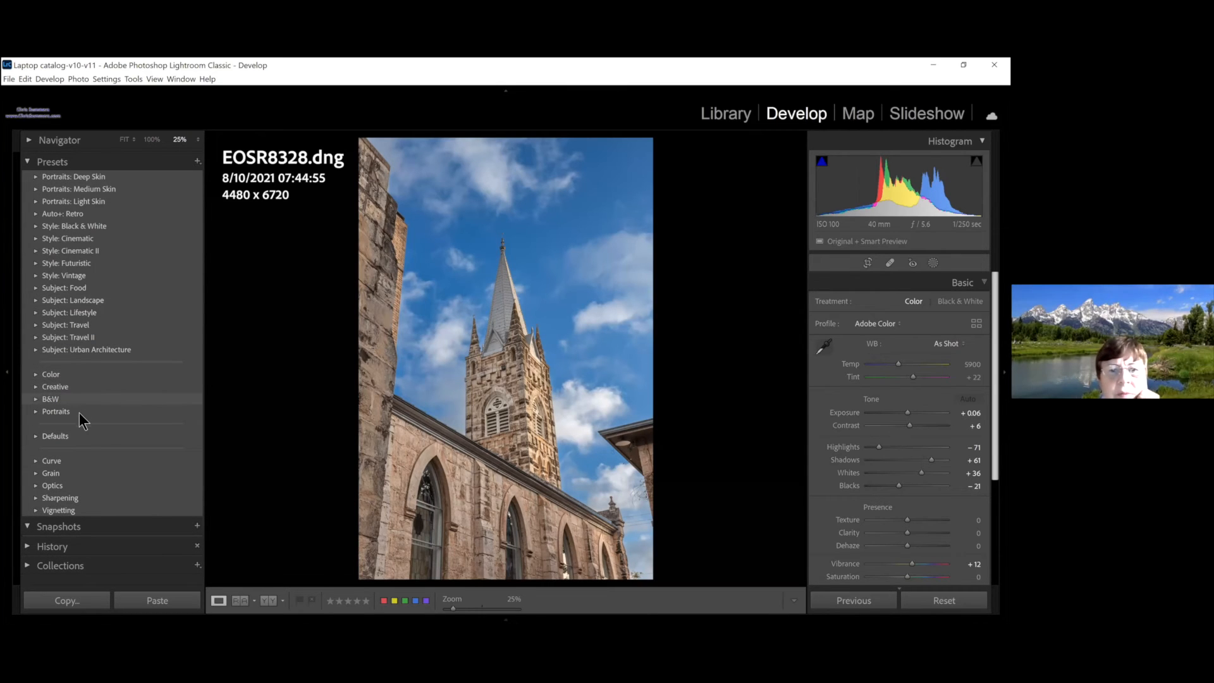
click(37, 401)
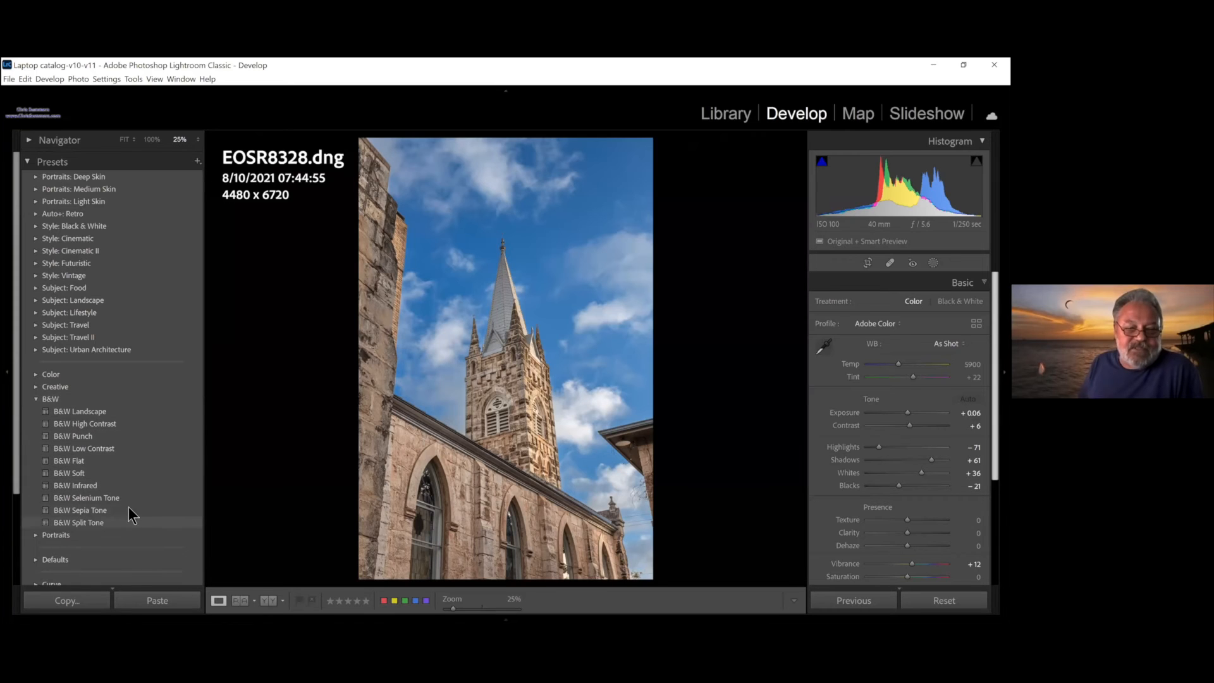
click(65, 422)
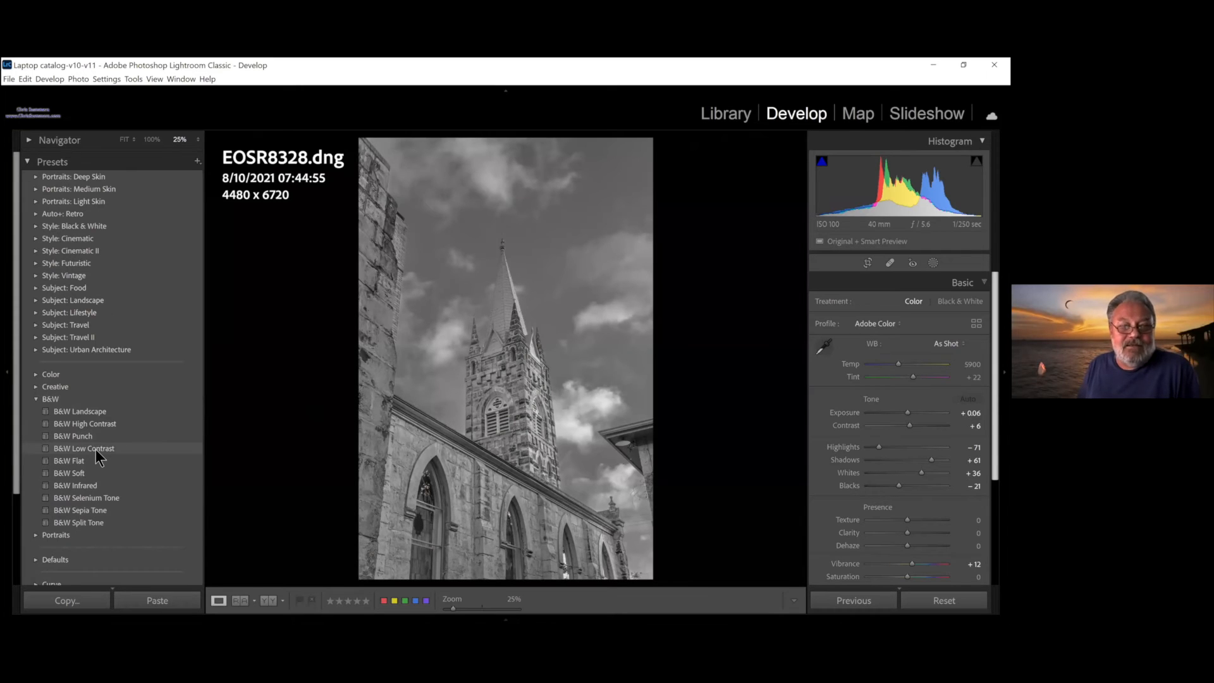
click(104, 488)
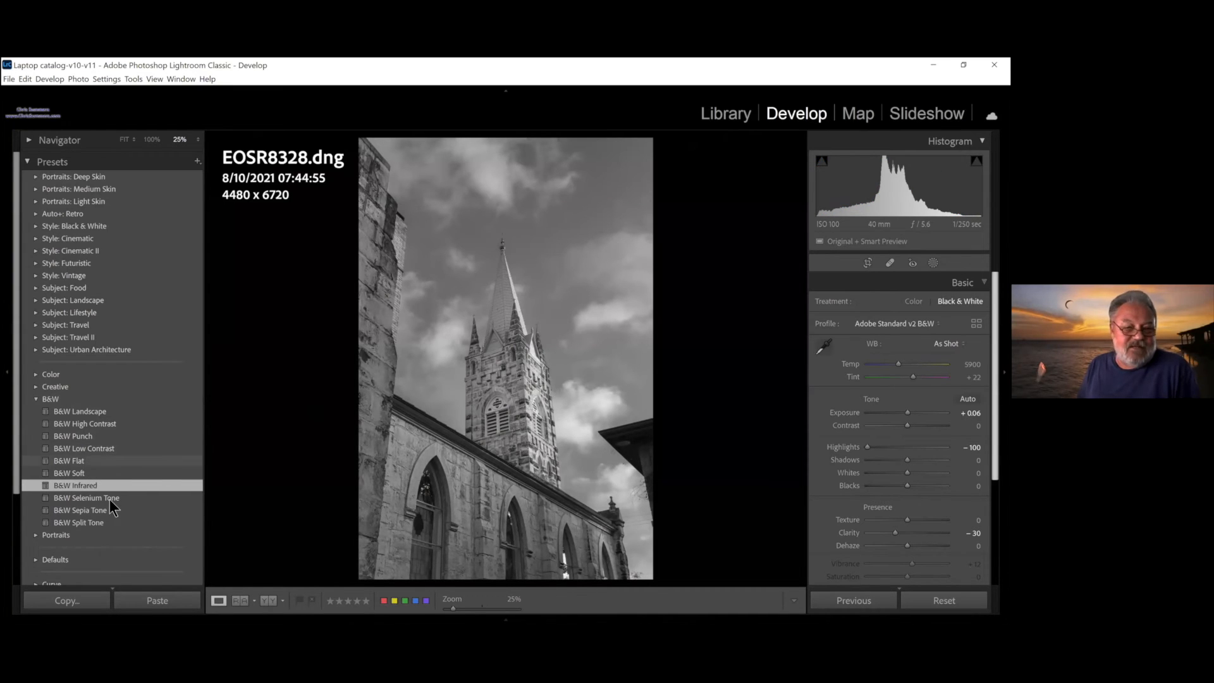
click(82, 412)
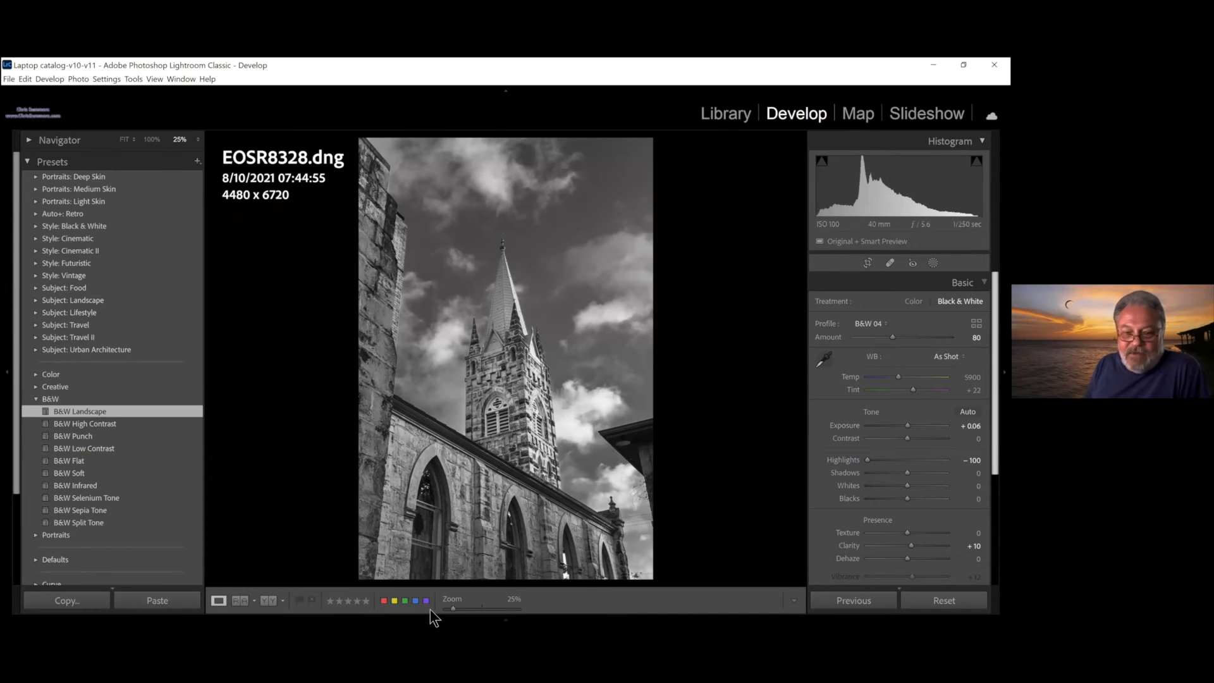
- Reveal the filmstrip of the LR masking folder and switch to the Library module
mouse_move(409, 617)
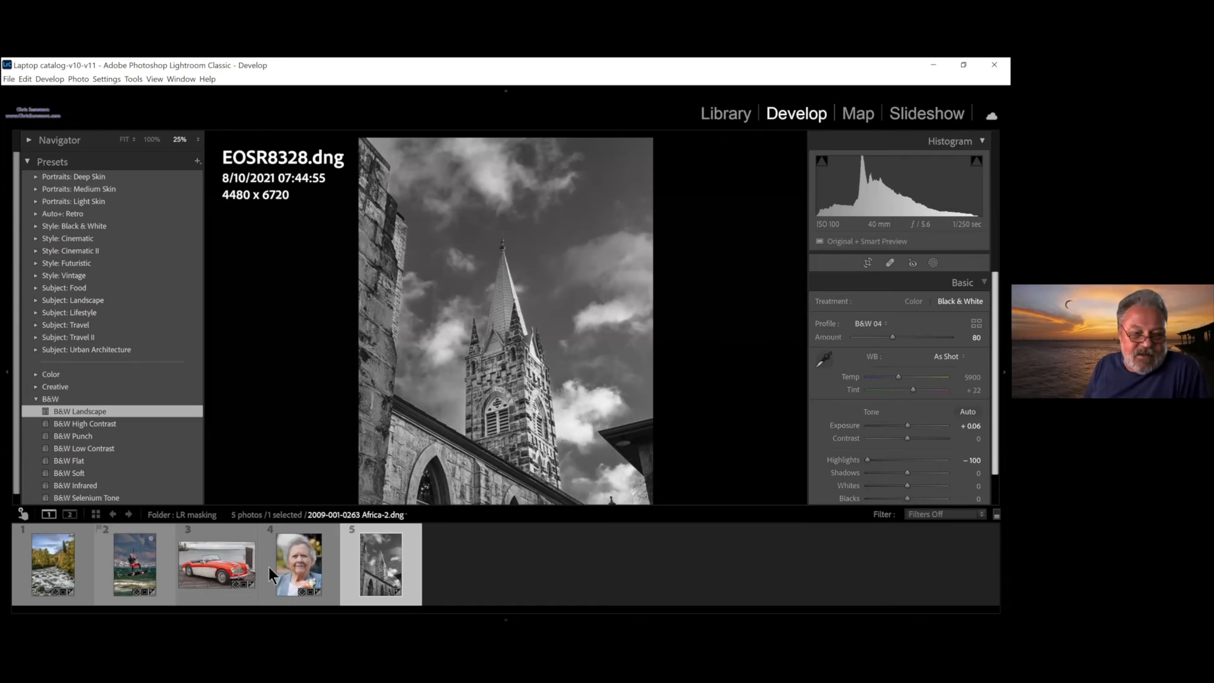
click(734, 116)
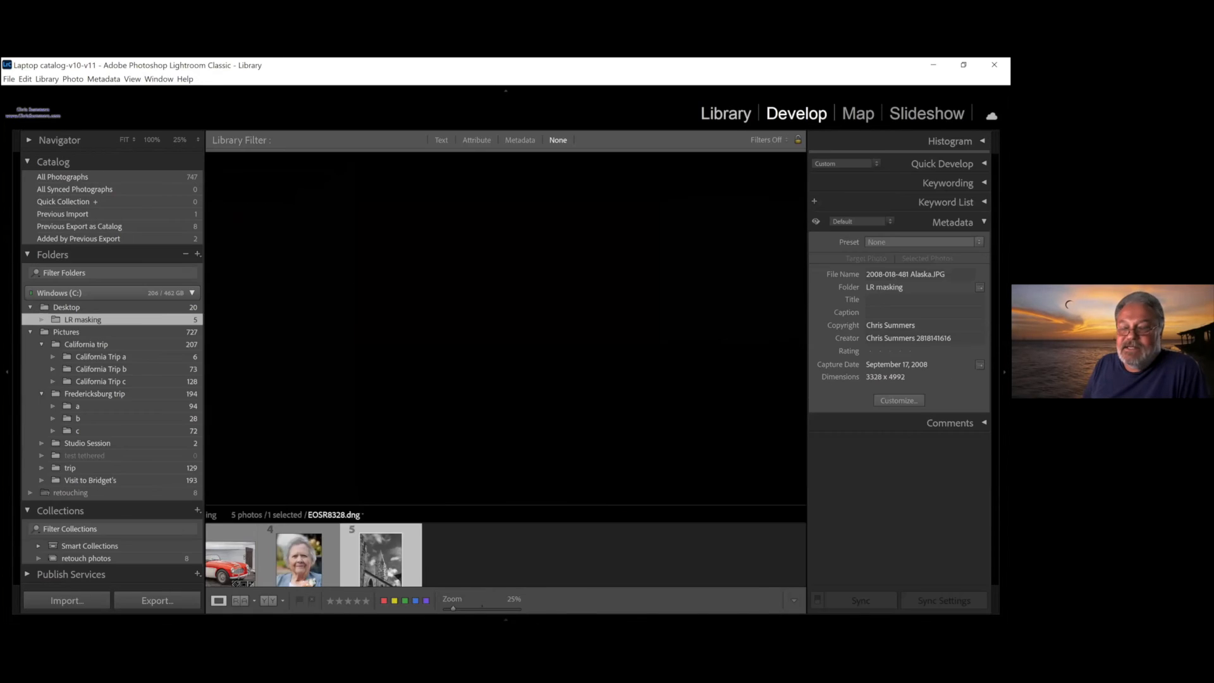